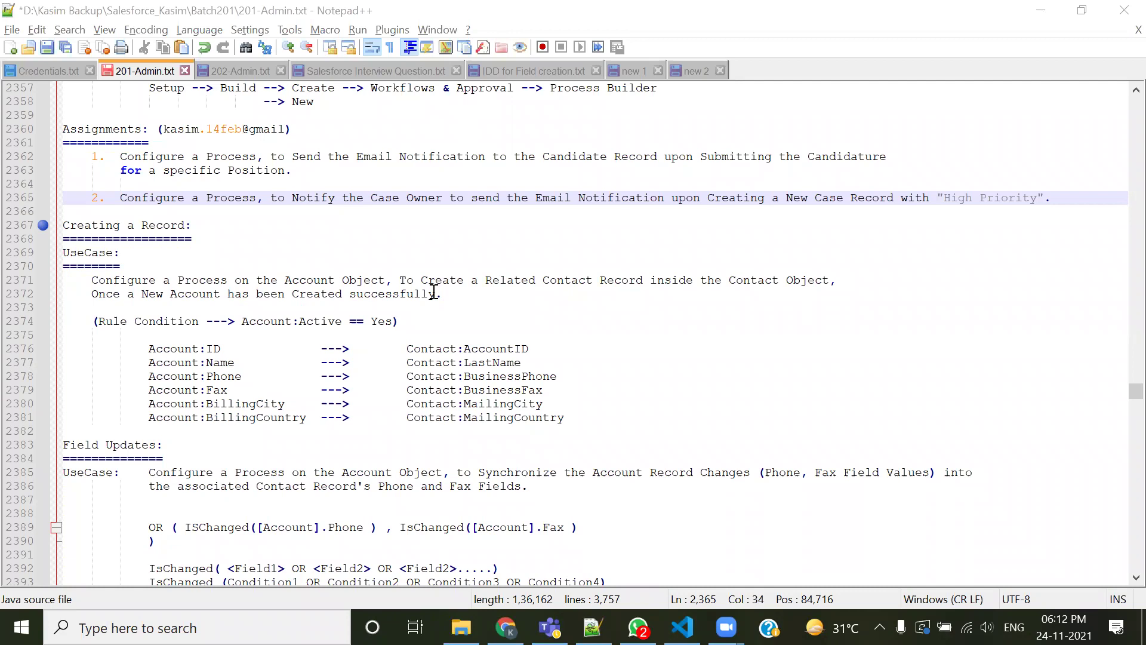
Back in Chrome, list all 9 Candidate records with their positions from the Candidates tab
click(507, 627)
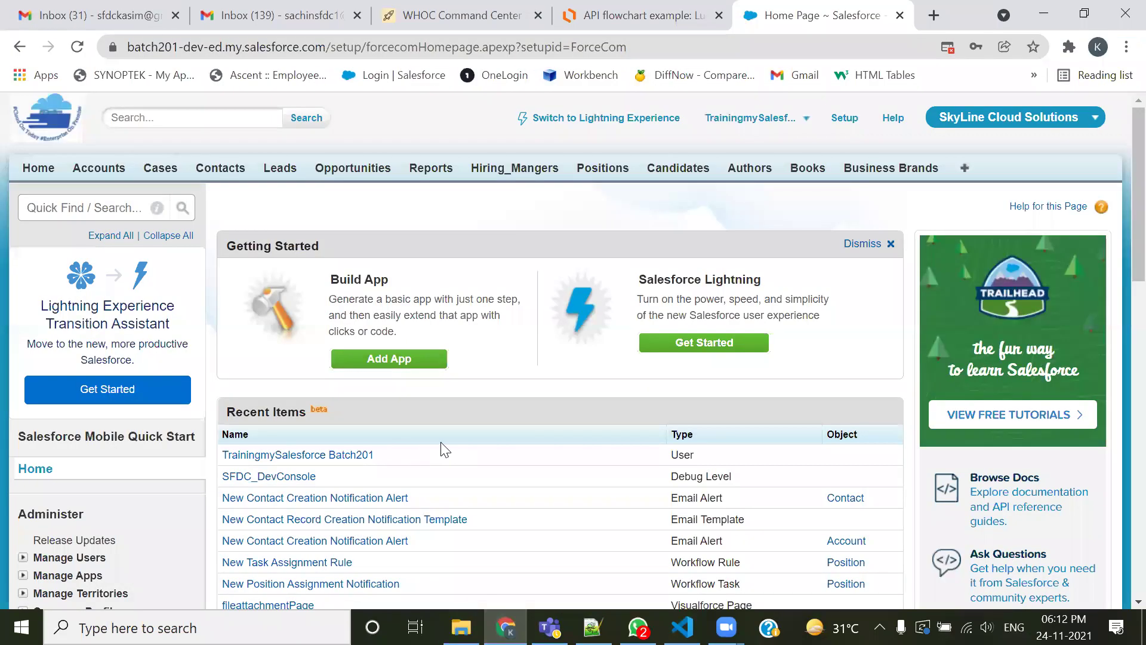
click(655, 174)
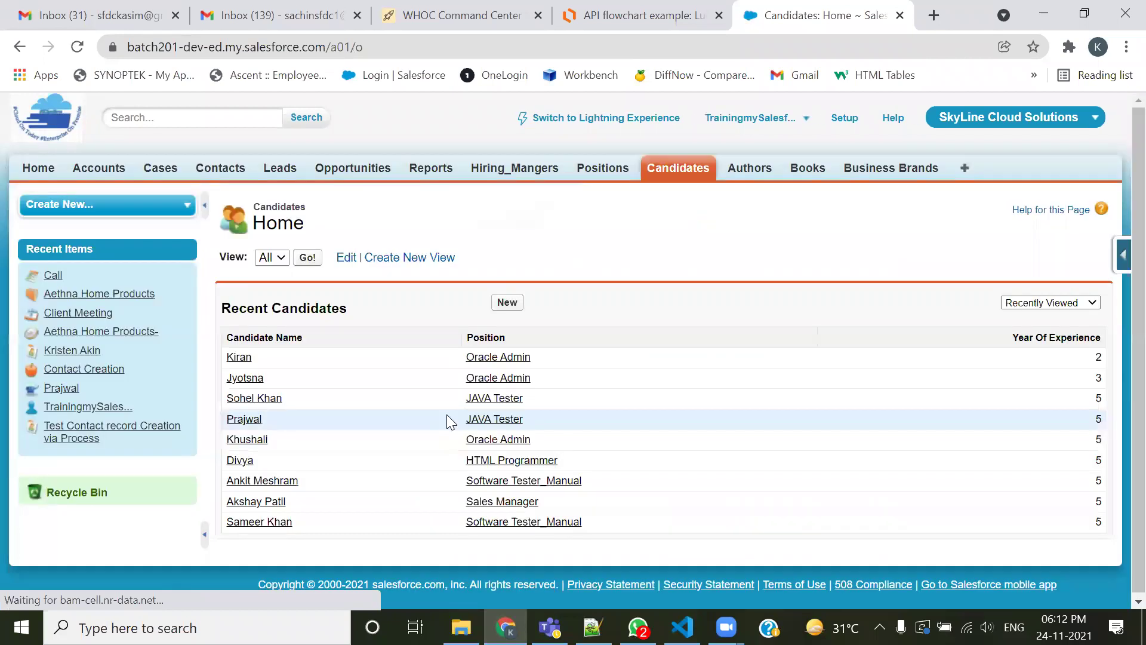
click(307, 257)
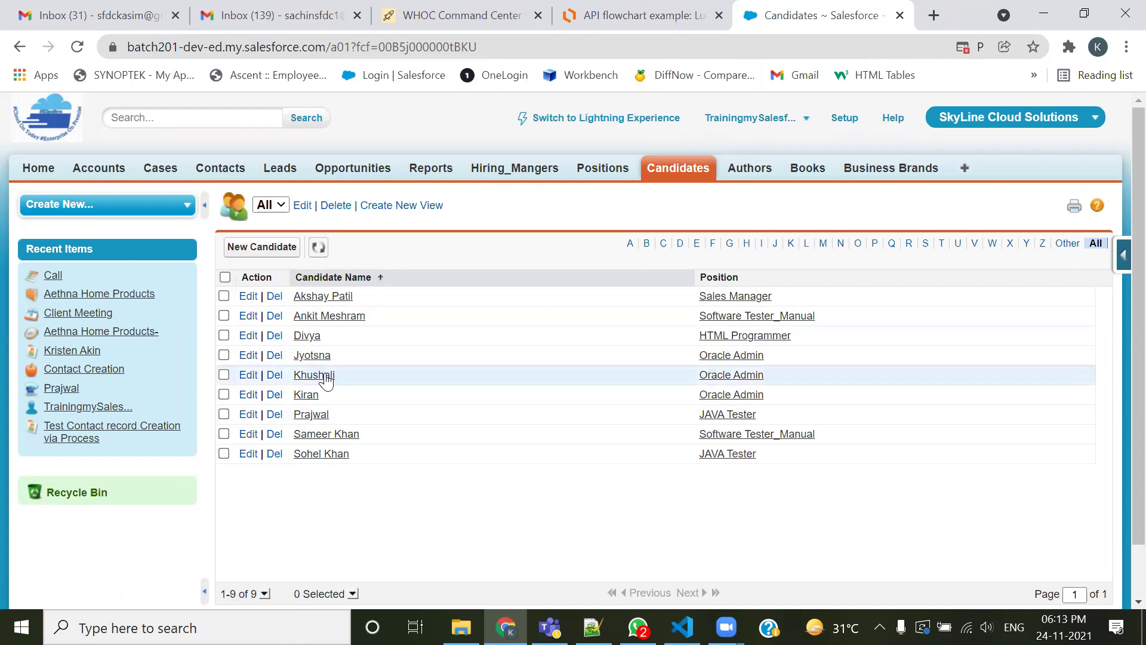
click(323, 356)
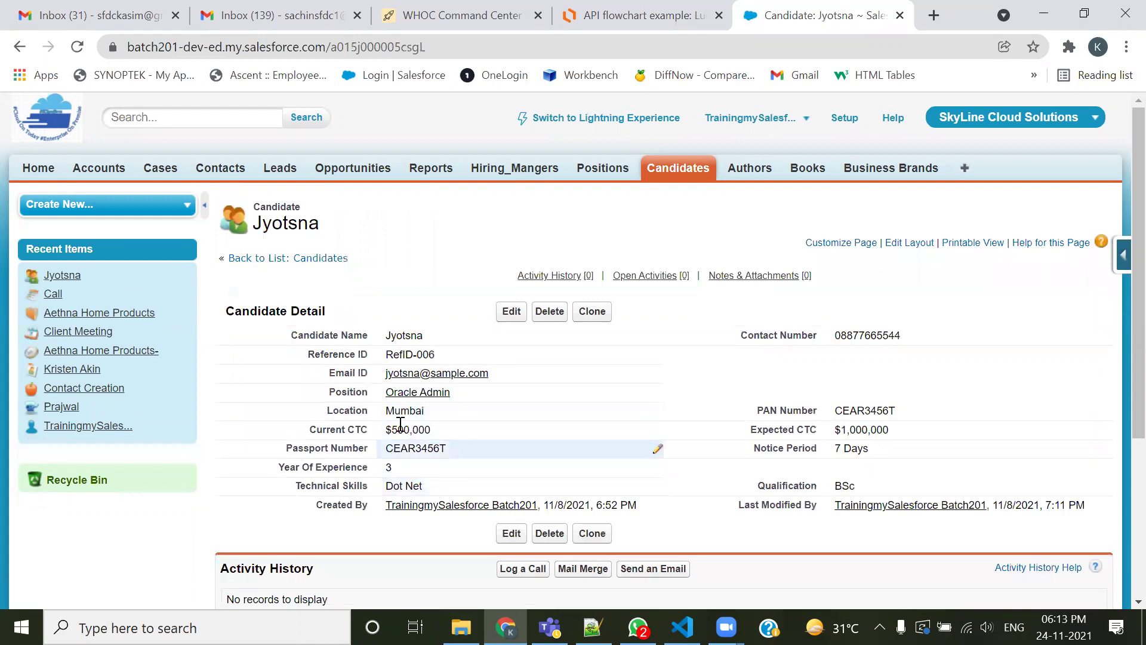
double_click(442, 466)
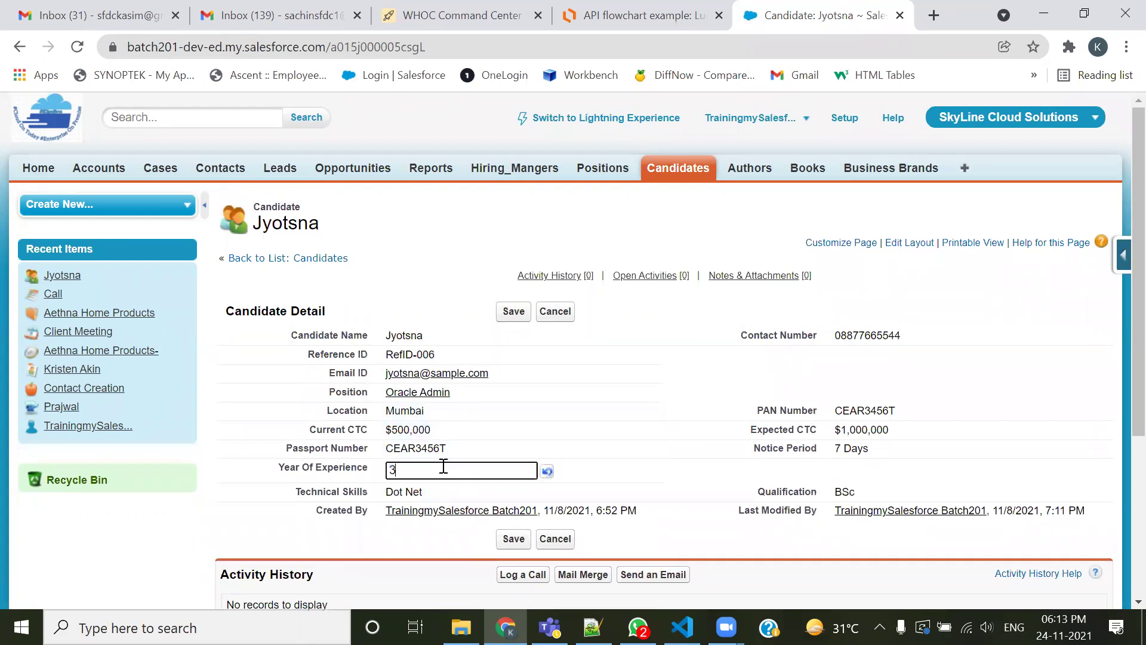
key(BackSpace)
text(4)
key(Return)
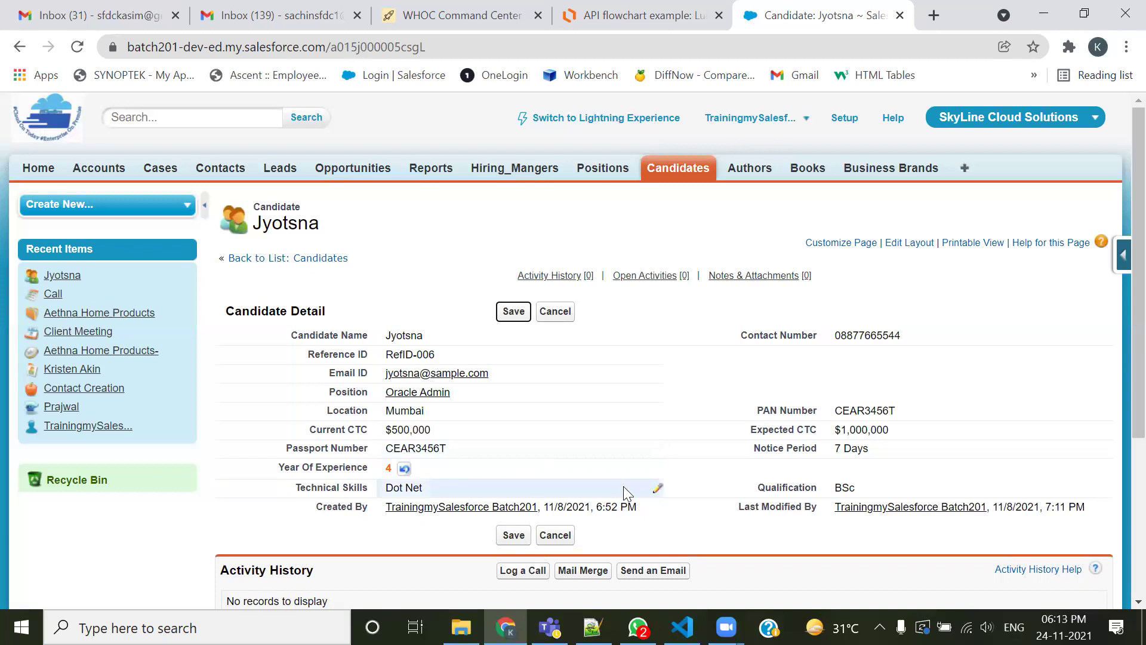
click(681, 178)
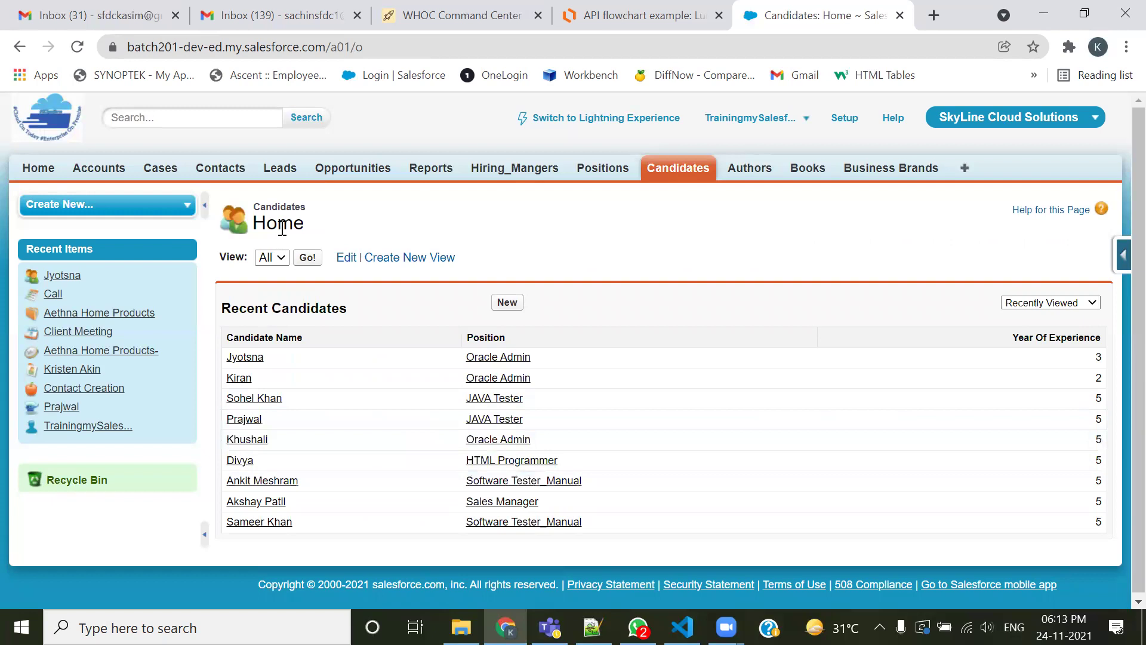
click(307, 257)
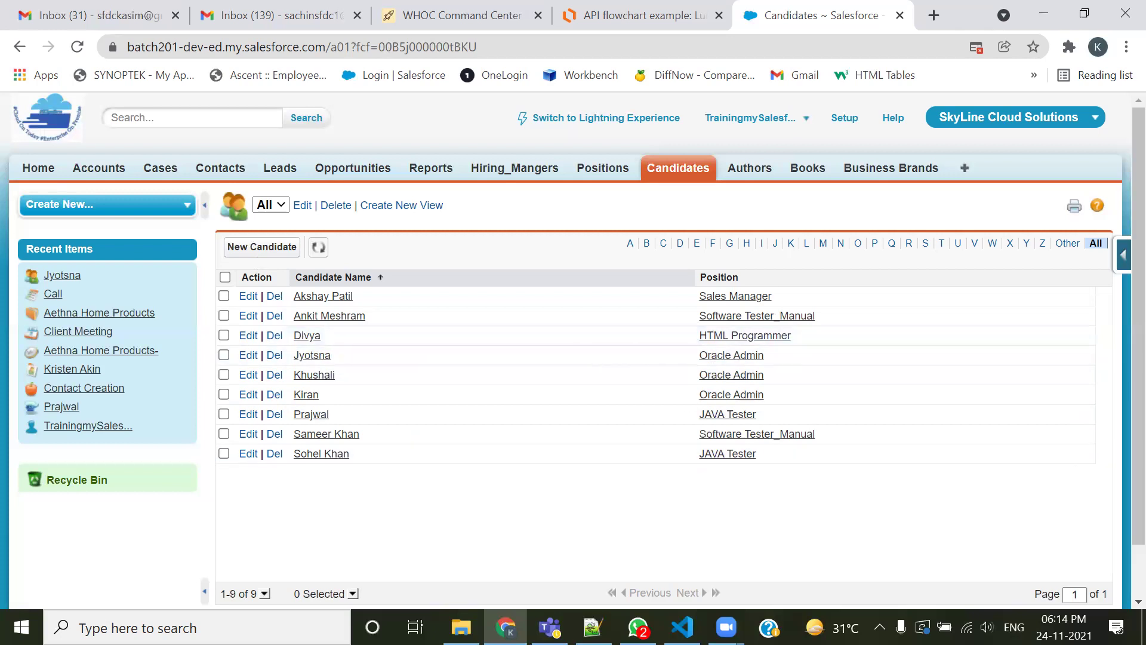
click(593, 627)
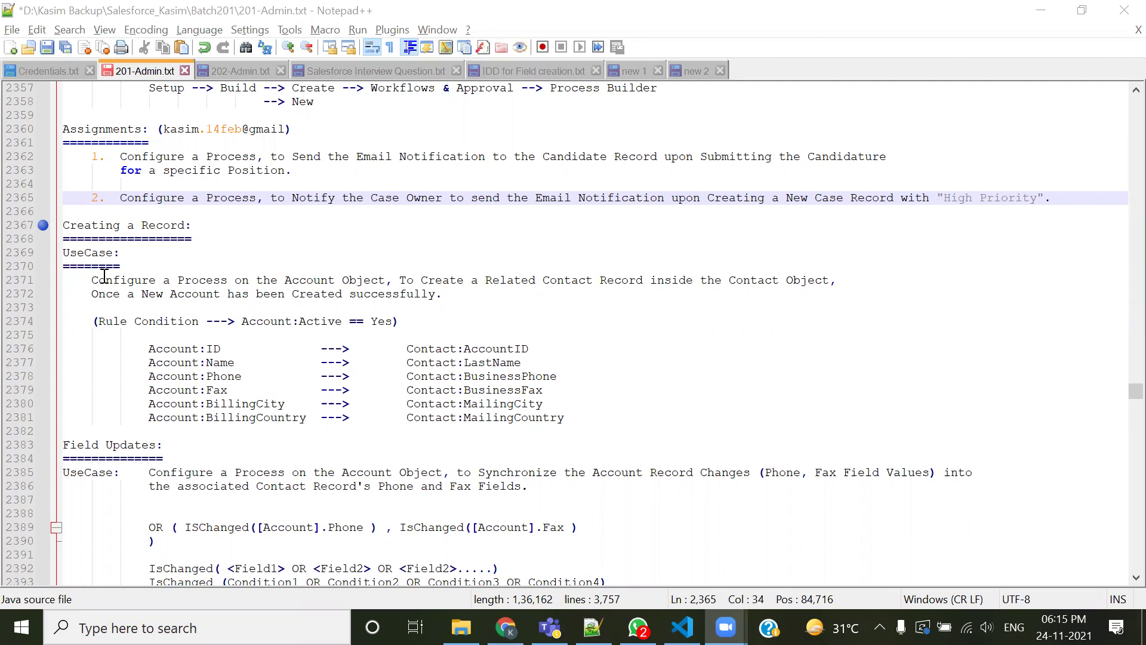
drag(191, 226, 55, 225)
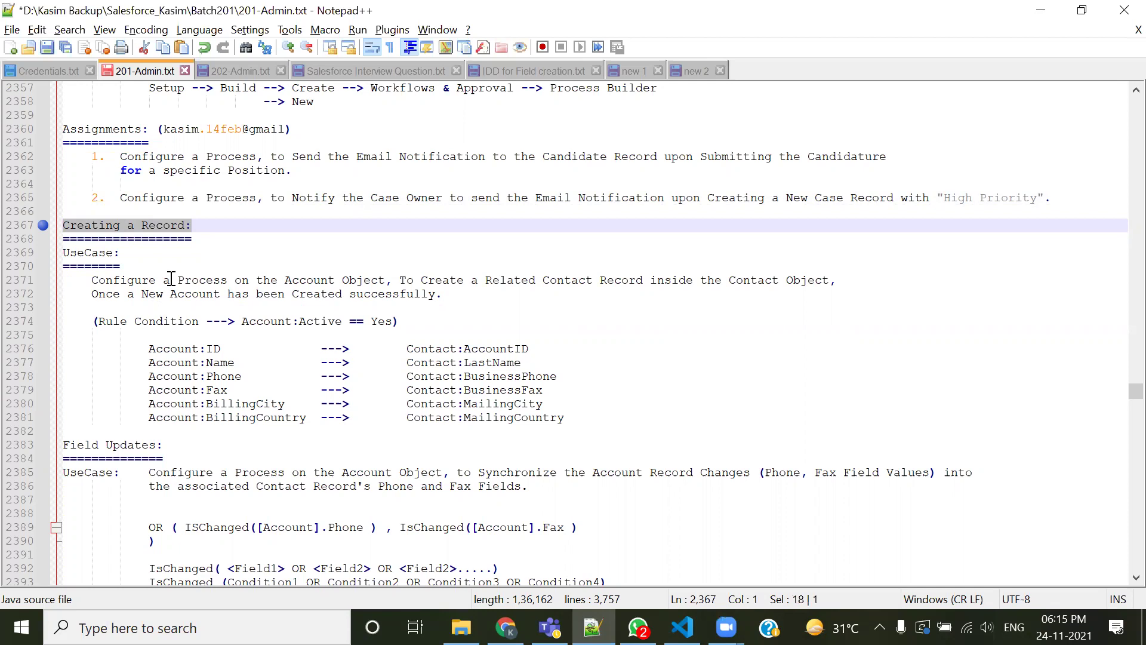
click(180, 263)
scroll(180, 262, down, 2)
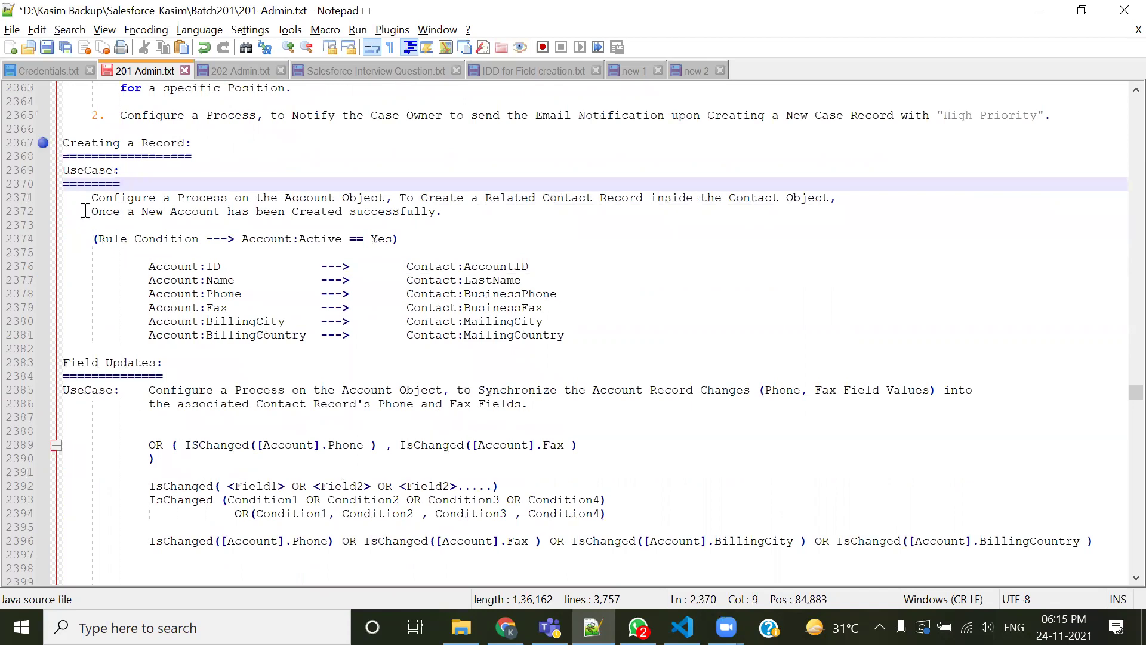
drag(89, 200, 386, 198)
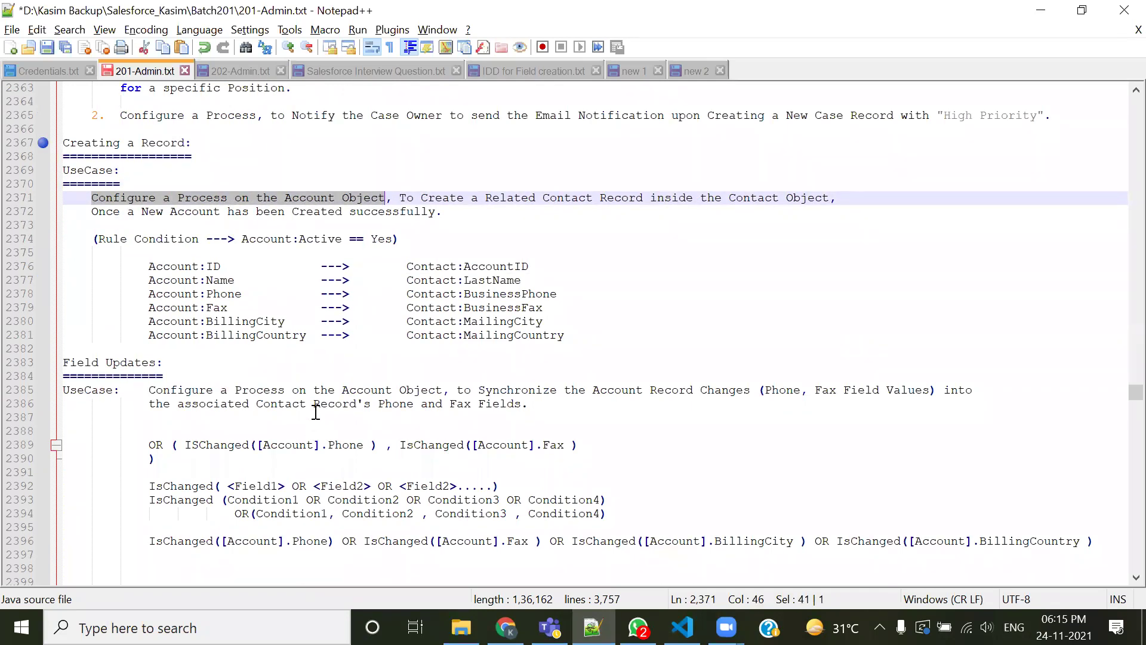
click(563, 253)
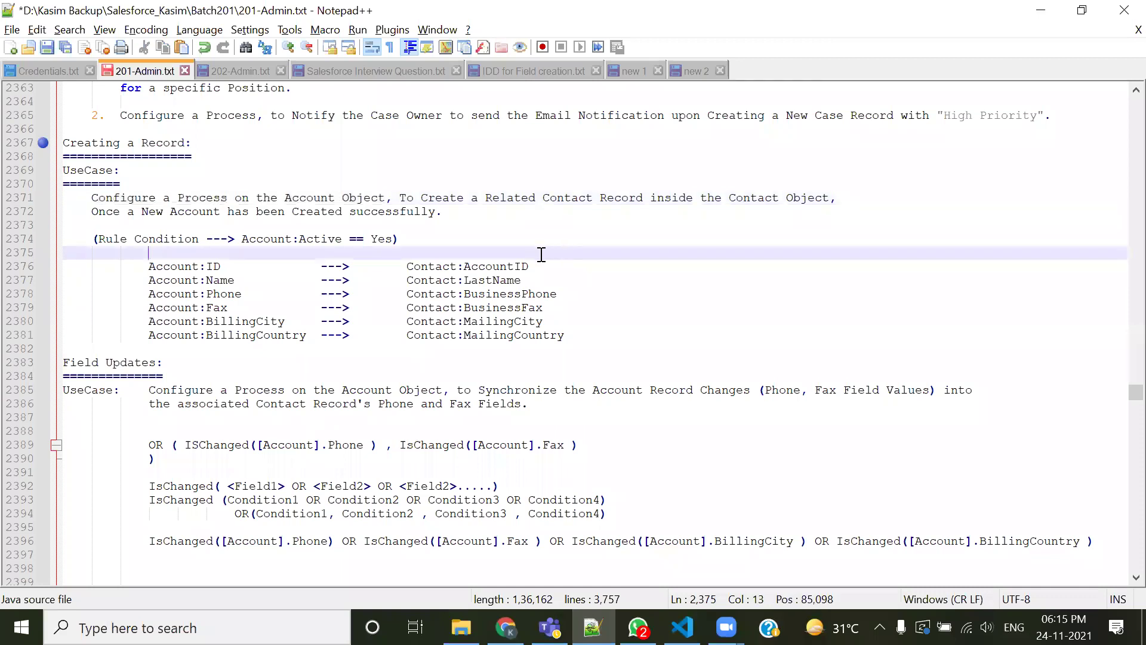
drag(397, 197, 599, 197)
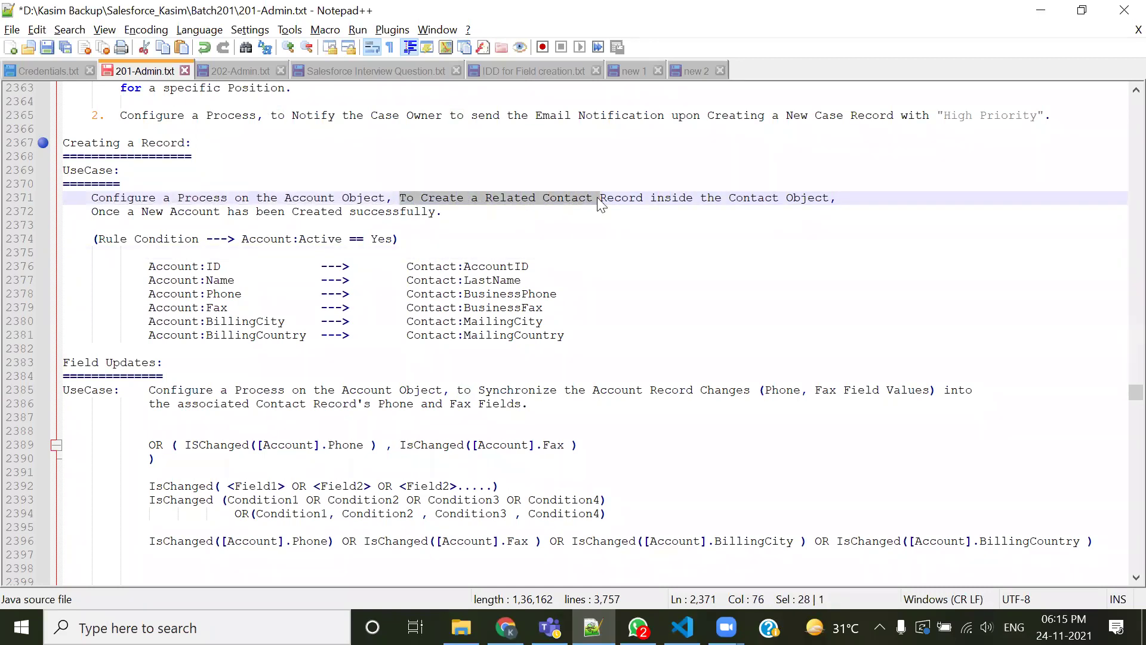
click(624, 218)
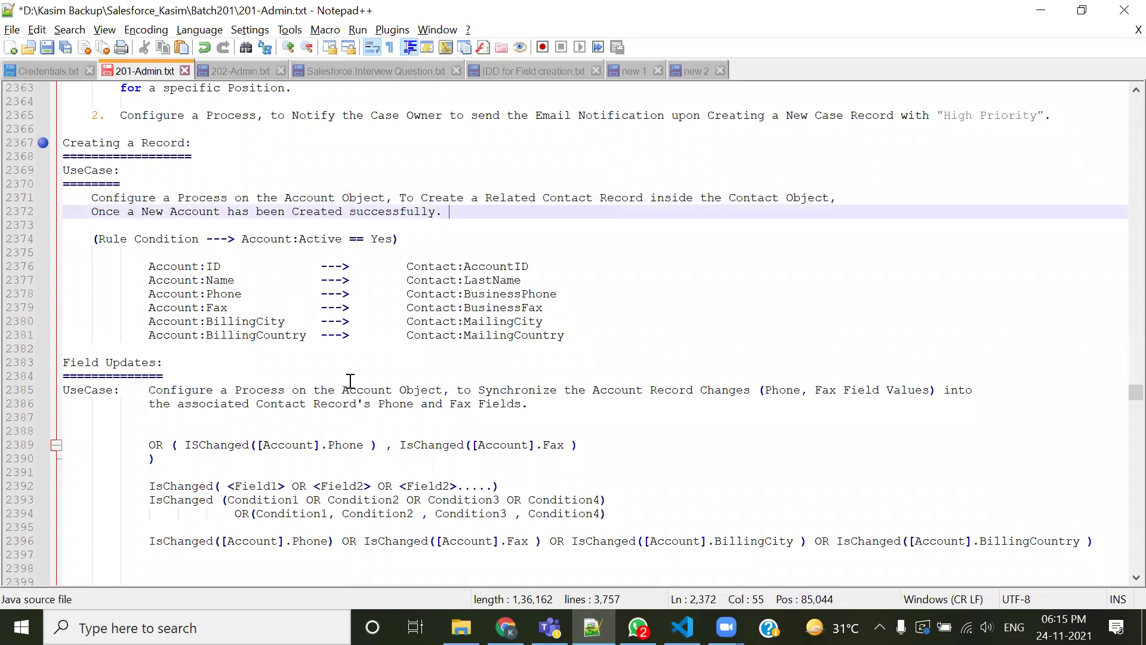
drag(97, 240, 350, 239)
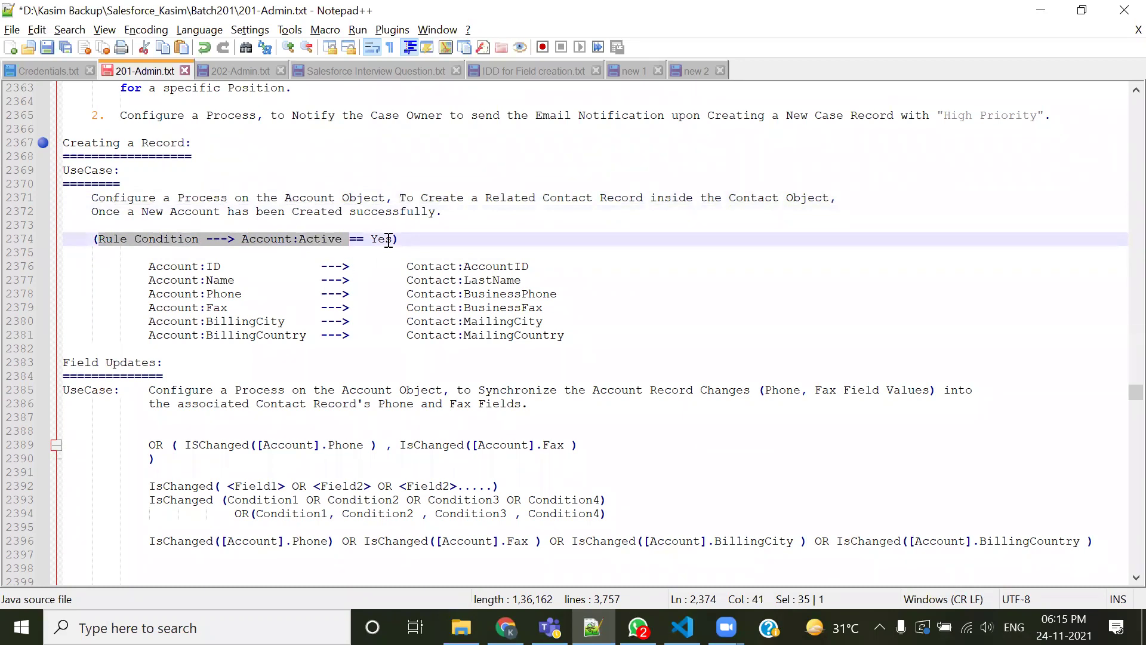
click(290, 257)
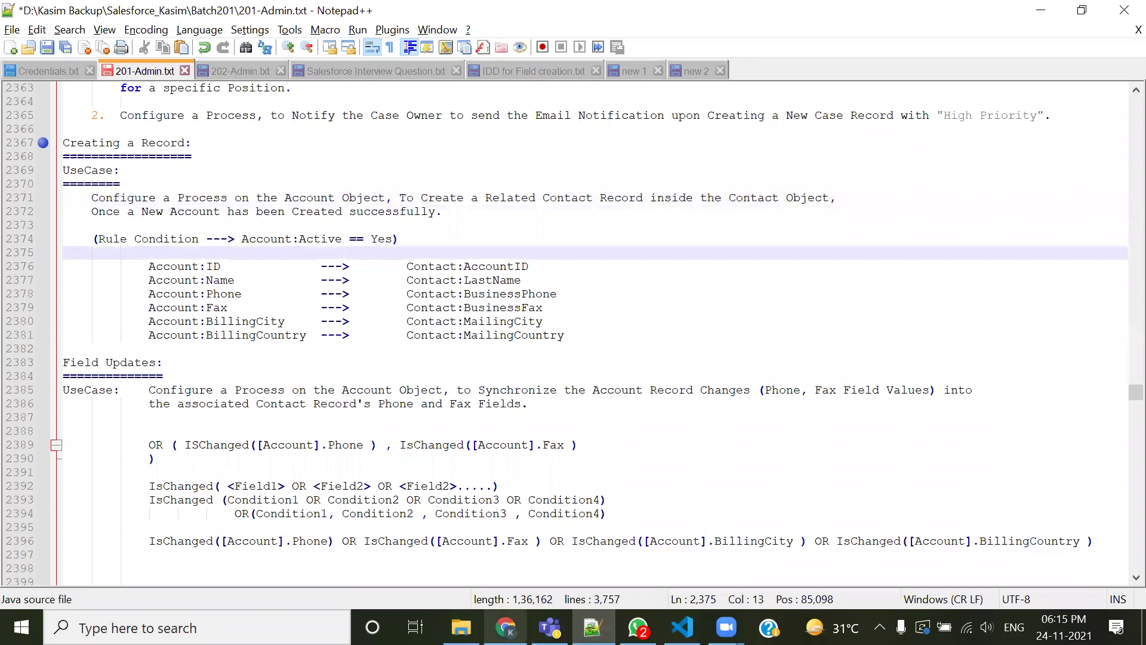
Start a new Account from the Accounts tab and enter 'Account Test Record 1' as its name
click(506, 626)
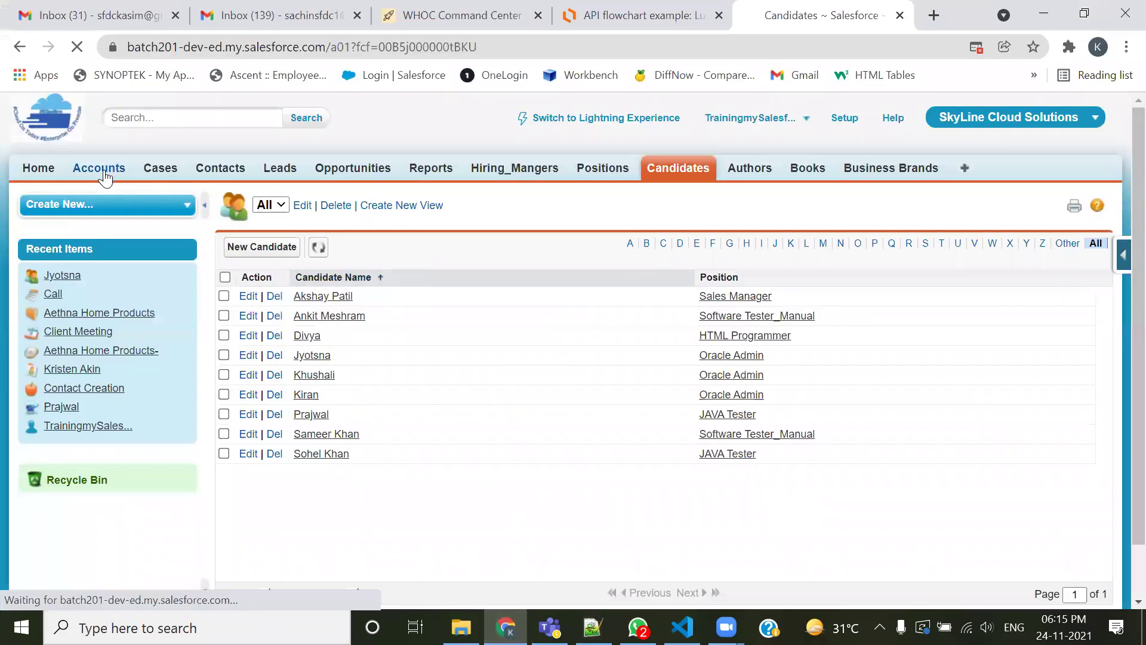
click(128, 167)
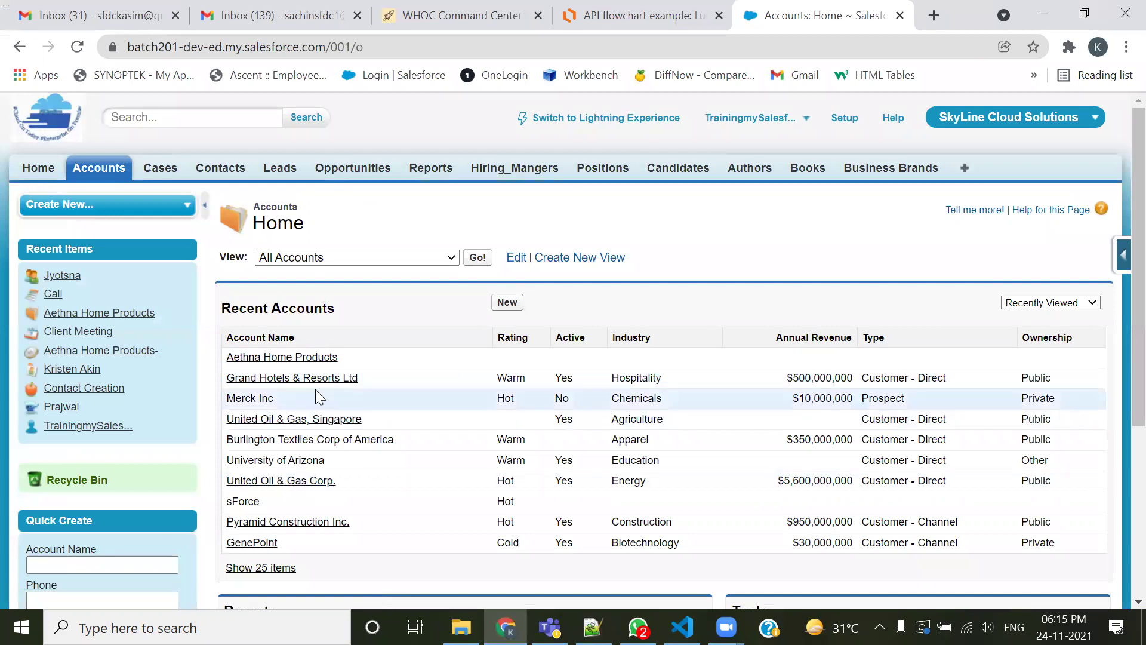
click(501, 305)
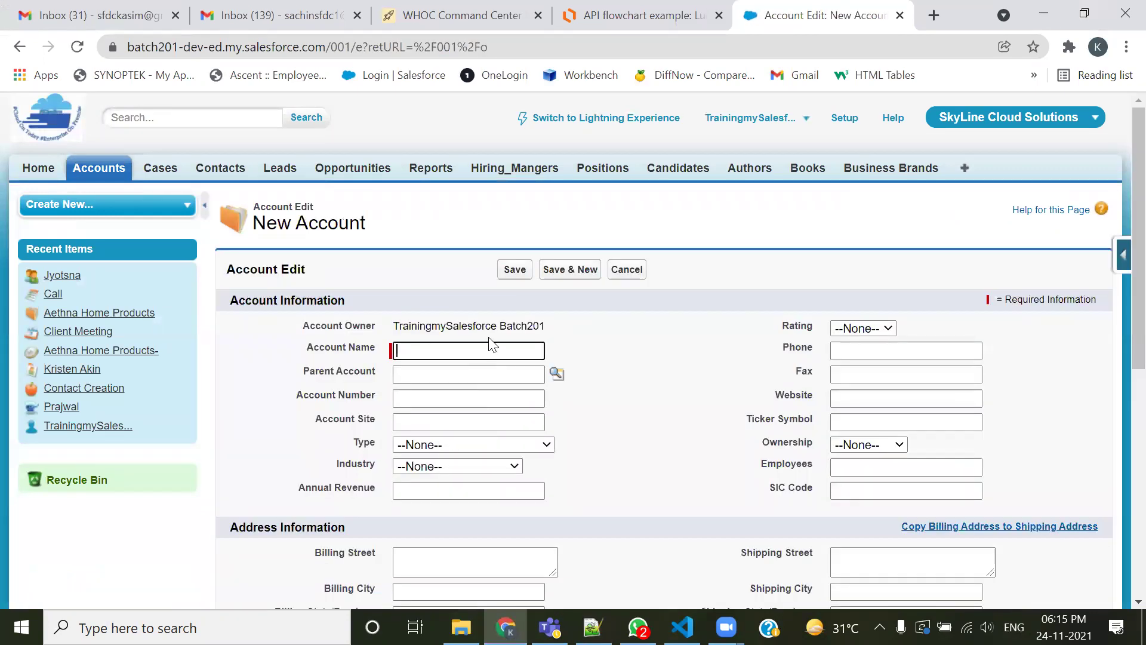
text(Accou tnt Te)
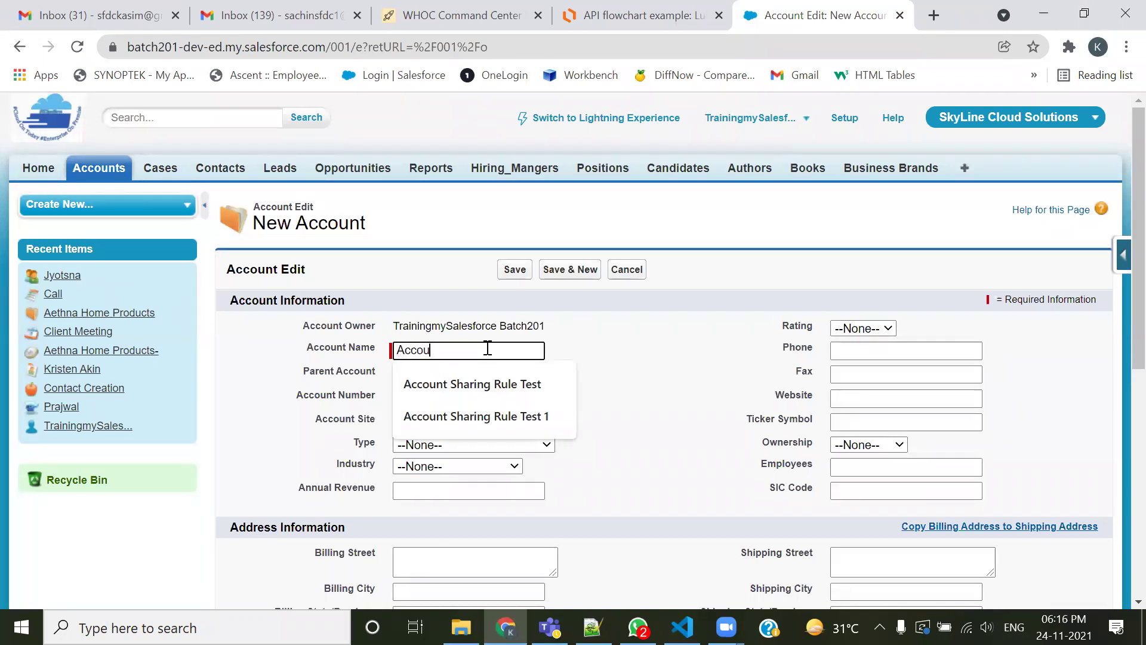
text(st Record 1)
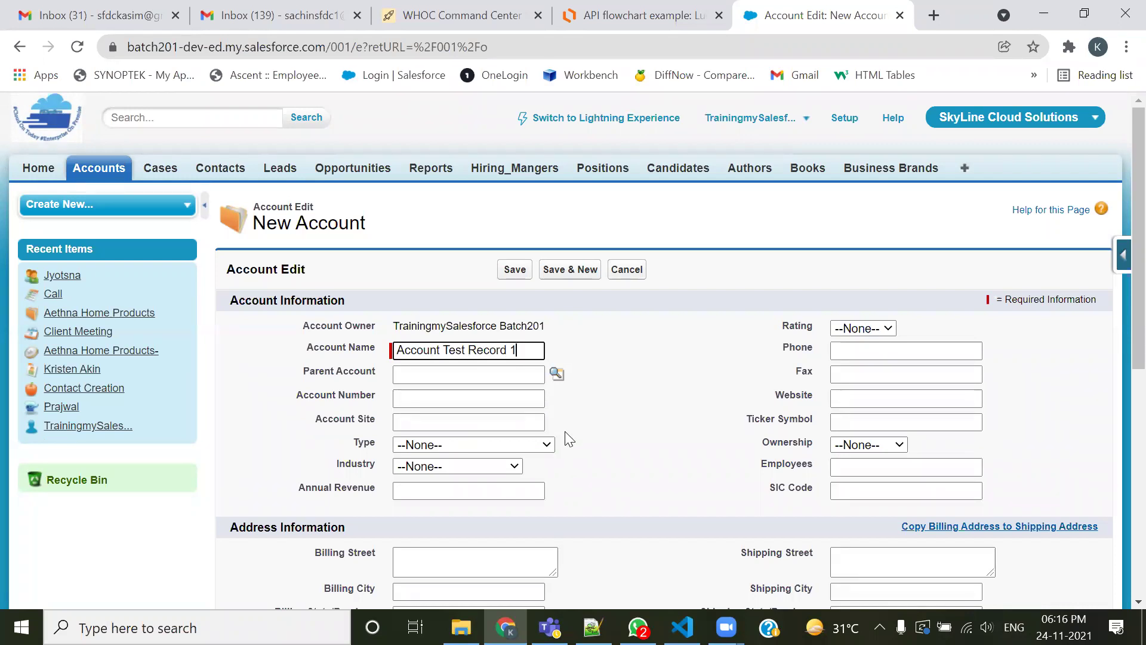
click(547, 444)
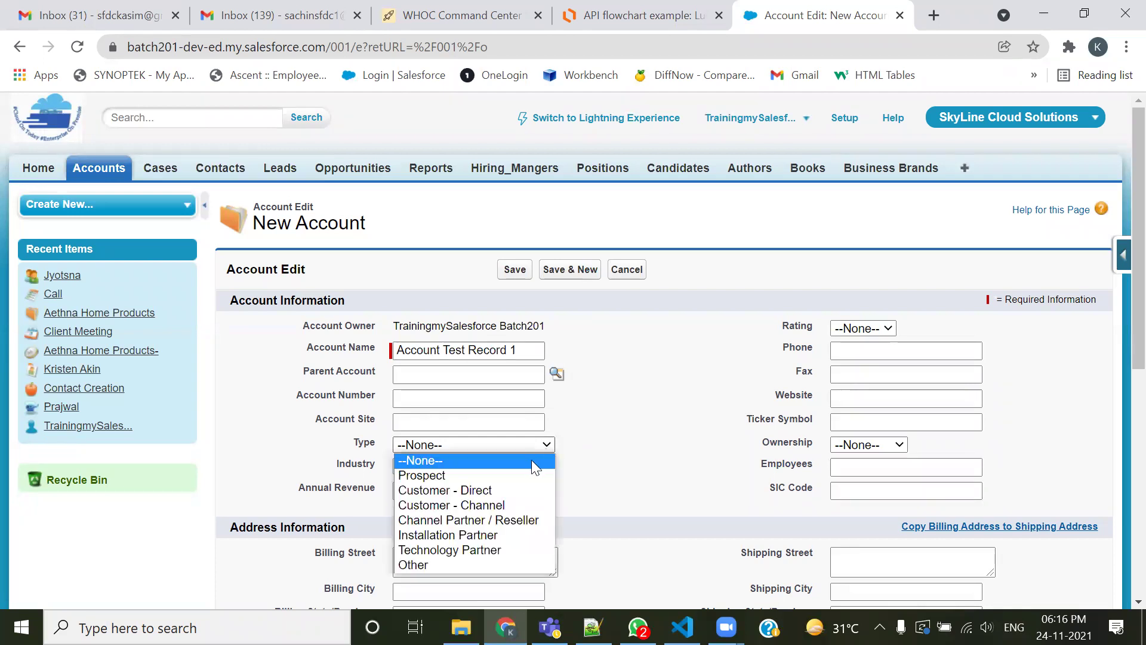
Set Type to Customer - Direct, Industry to Banking, Annual Revenue 10000000 and Rating Hot
click(488, 489)
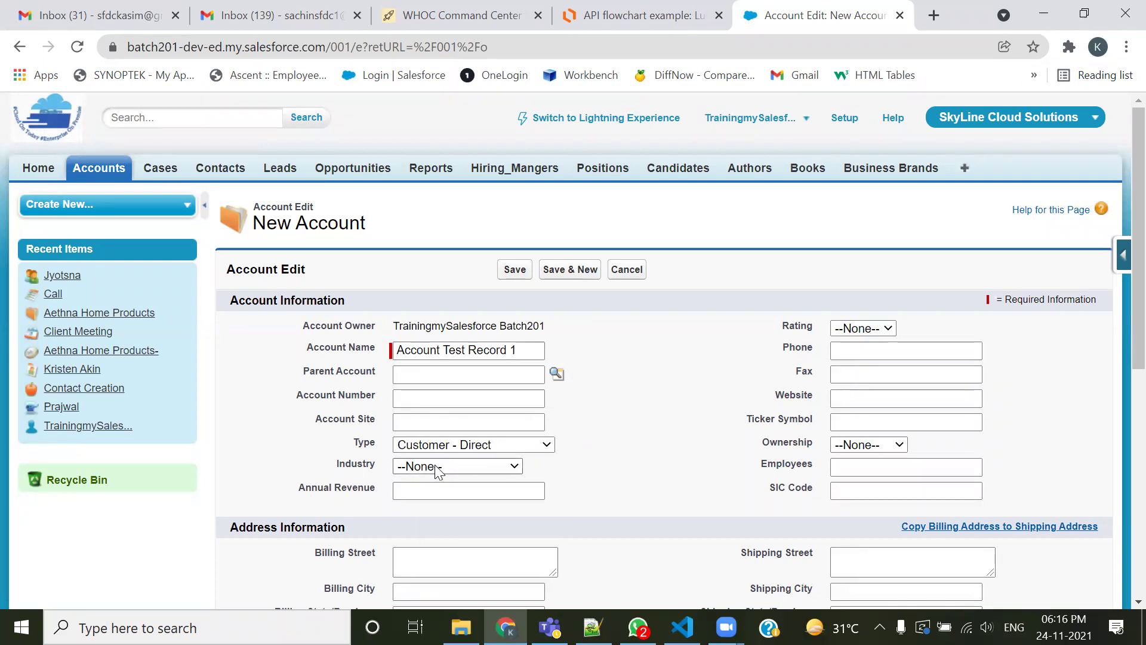
click(412, 469)
click(496, 210)
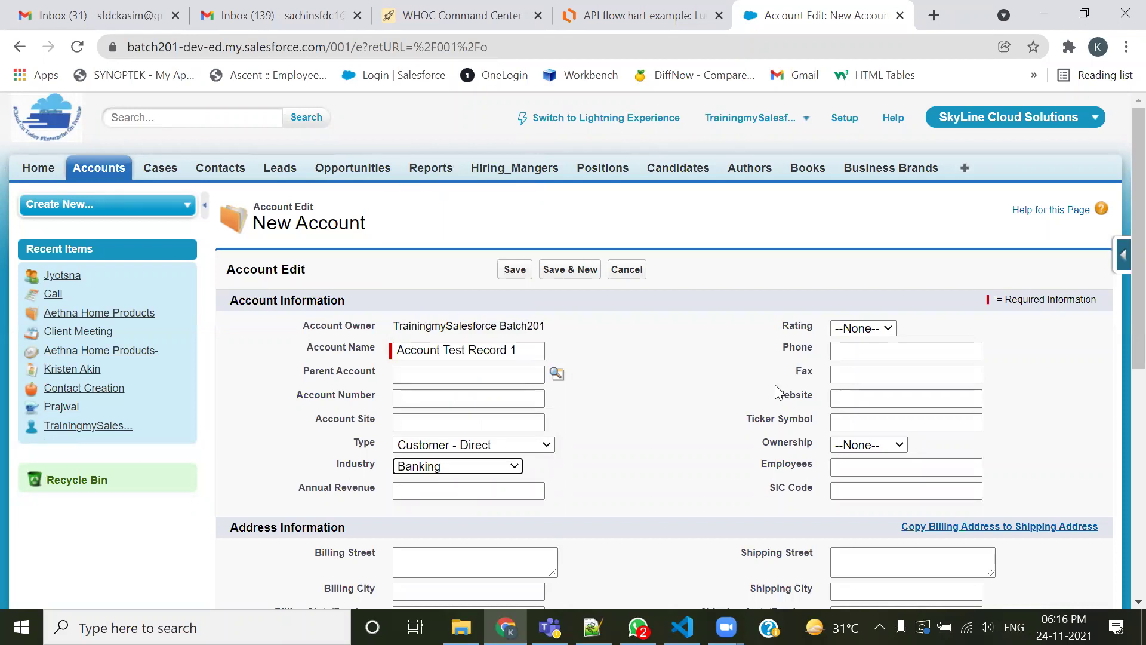
click(441, 489)
click(432, 522)
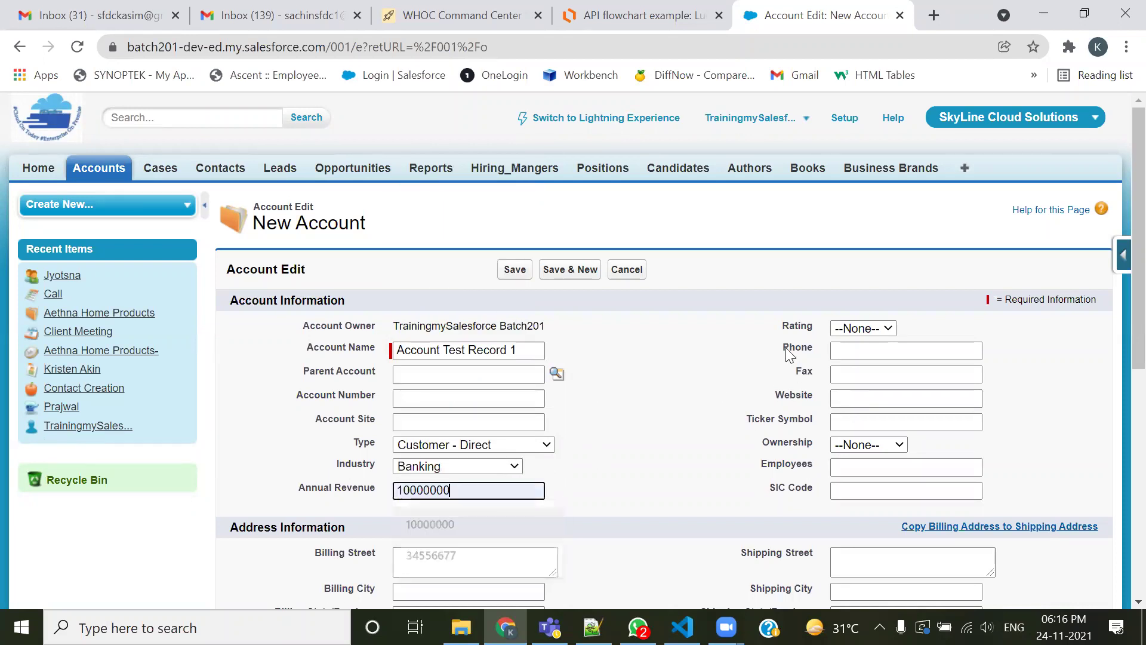
click(888, 328)
click(875, 359)
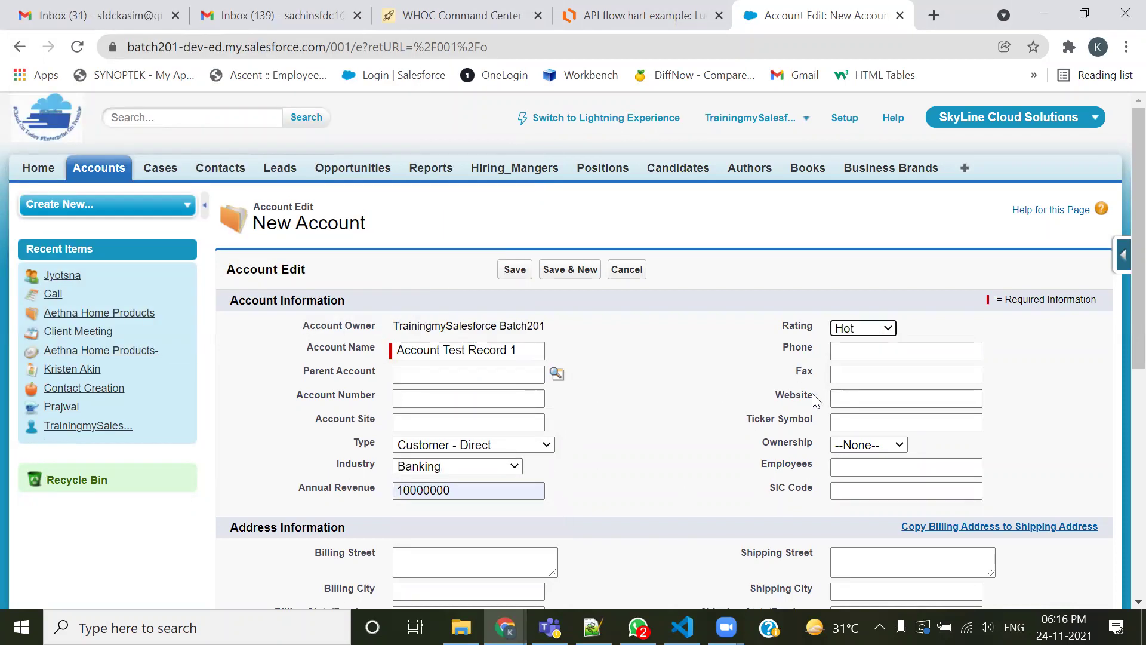
scroll(875, 371, down, 3)
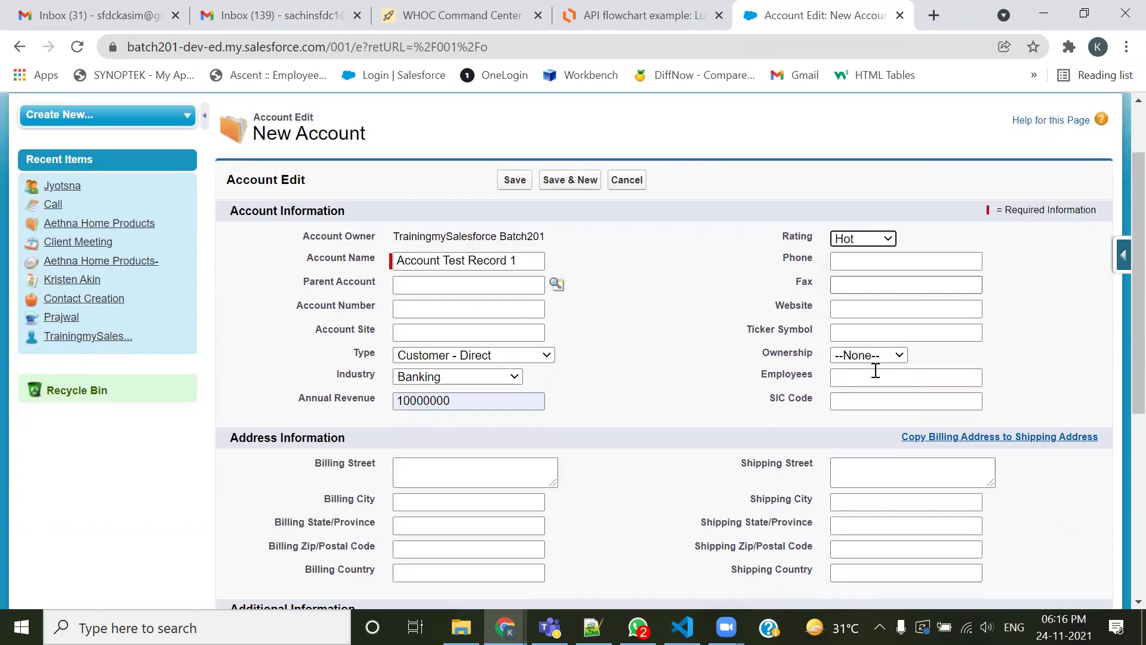
click(849, 169)
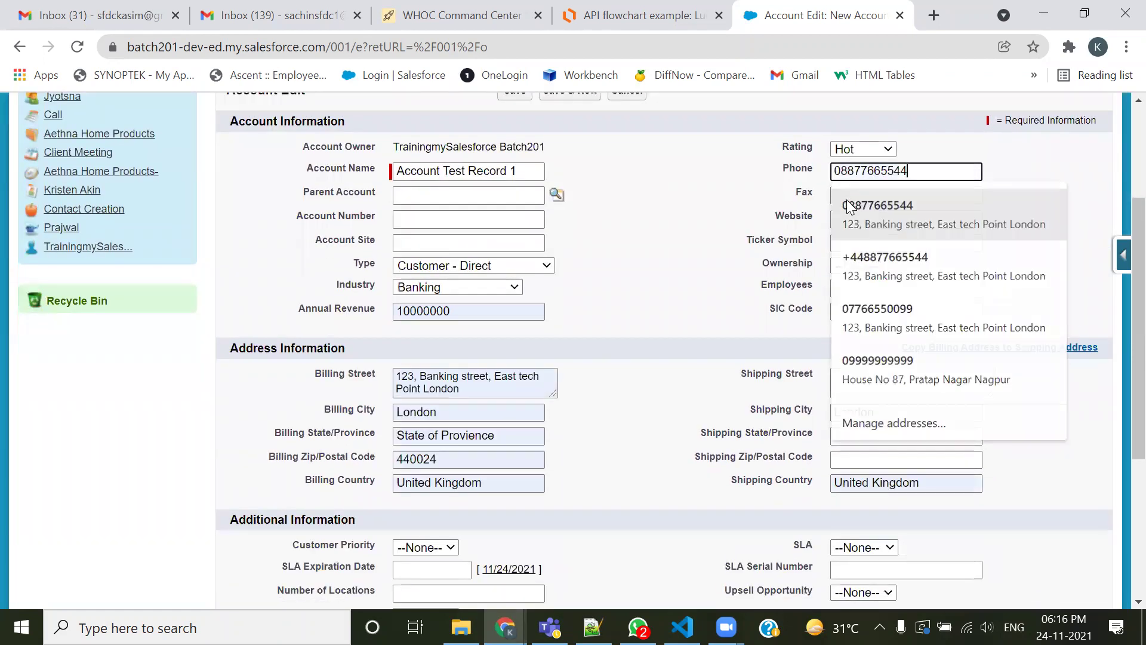
click(846, 204)
click(850, 194)
click(872, 225)
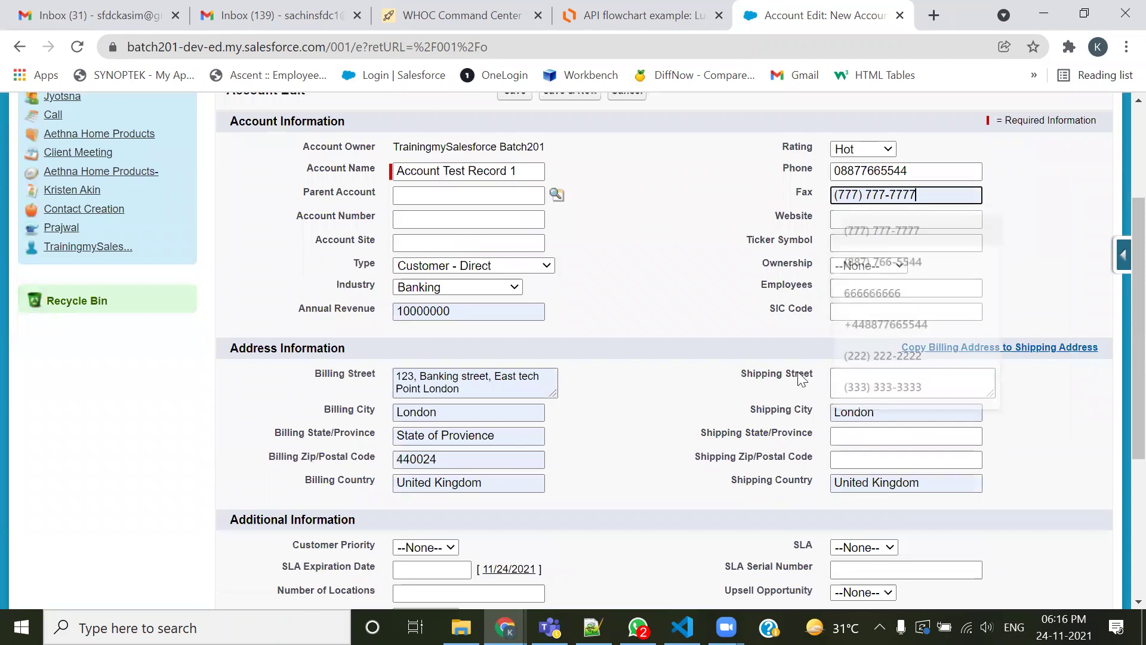
click(924, 219)
click(924, 256)
click(913, 240)
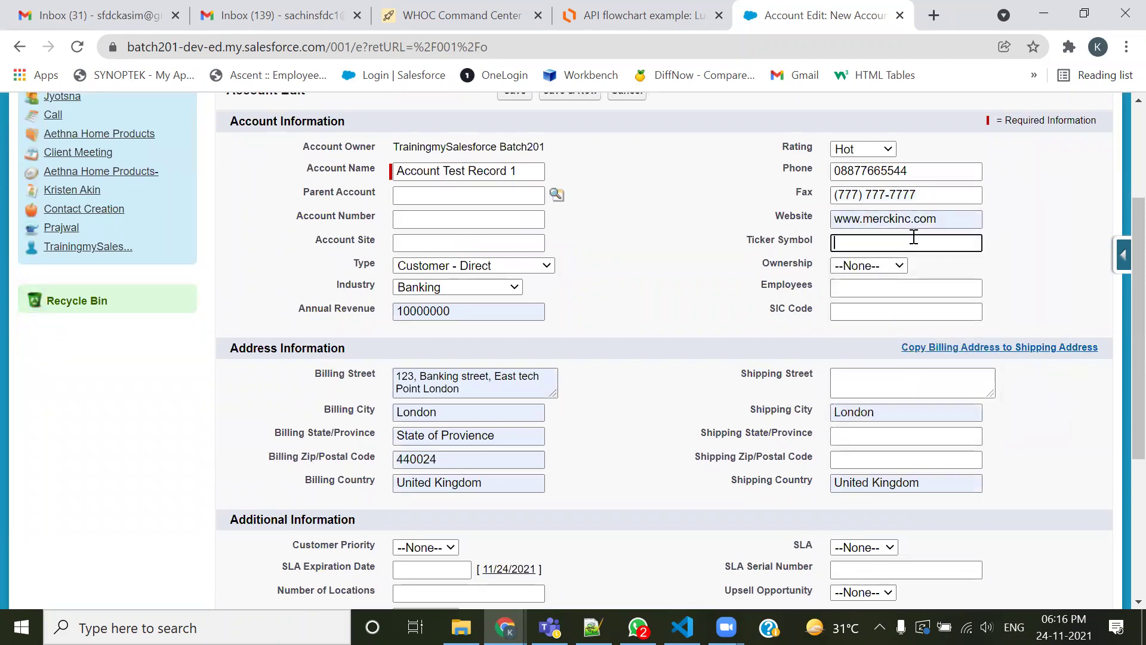
Set Ownership to Public, Customer Priority to Low and SLA to Silver
click(899, 266)
click(866, 298)
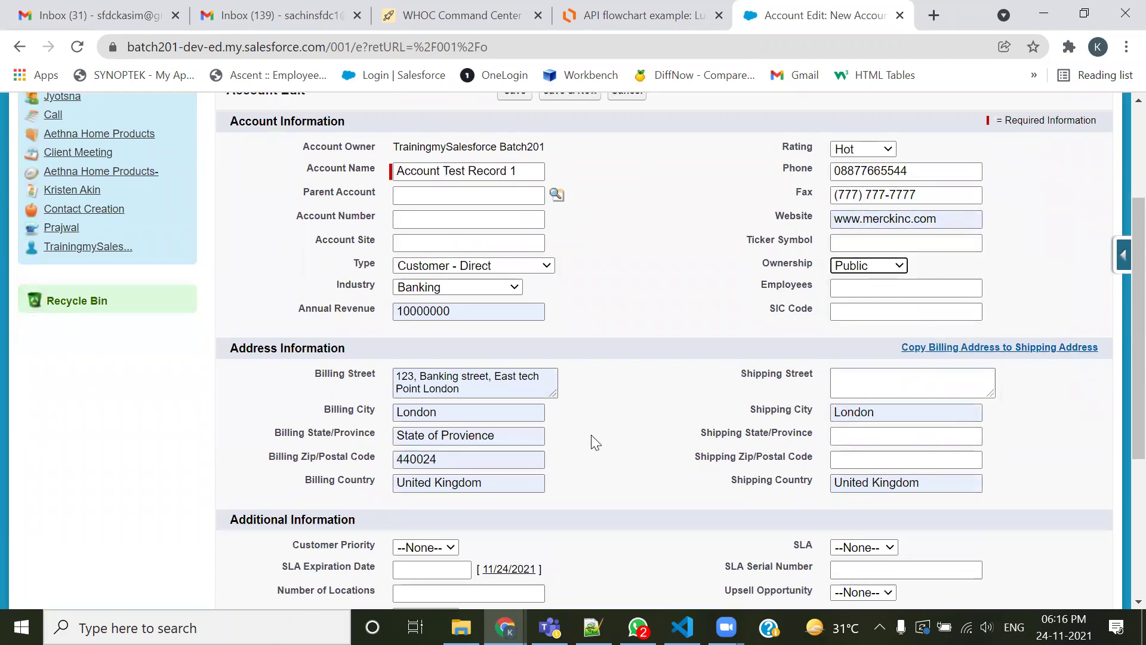
scroll(793, 382, down, 3)
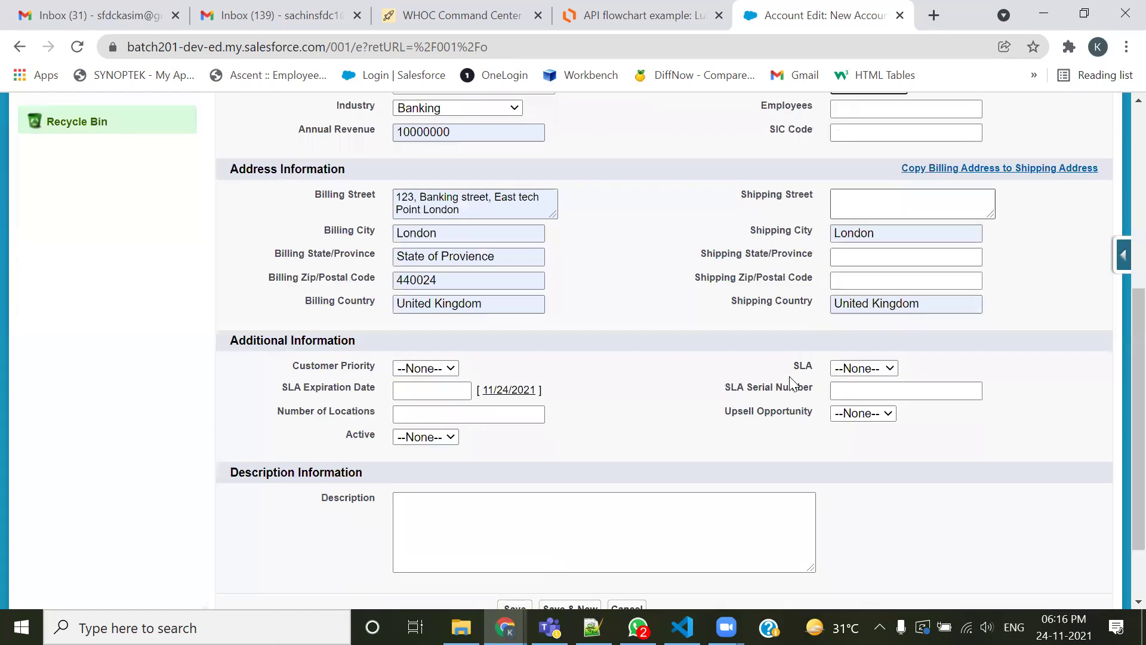
click(446, 369)
click(432, 413)
click(838, 370)
click(848, 413)
Set Active to Yes, correcting an accidental No, and Upsell Opportunity to Maybe
click(431, 437)
click(445, 465)
click(420, 436)
click(413, 480)
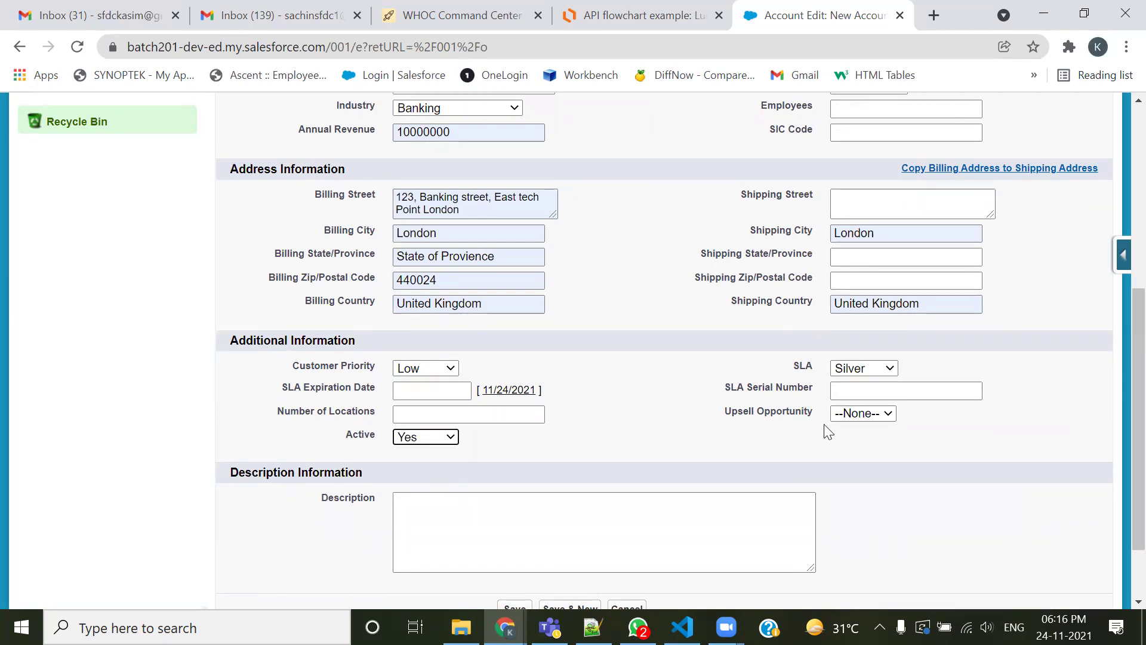
click(860, 415)
click(851, 442)
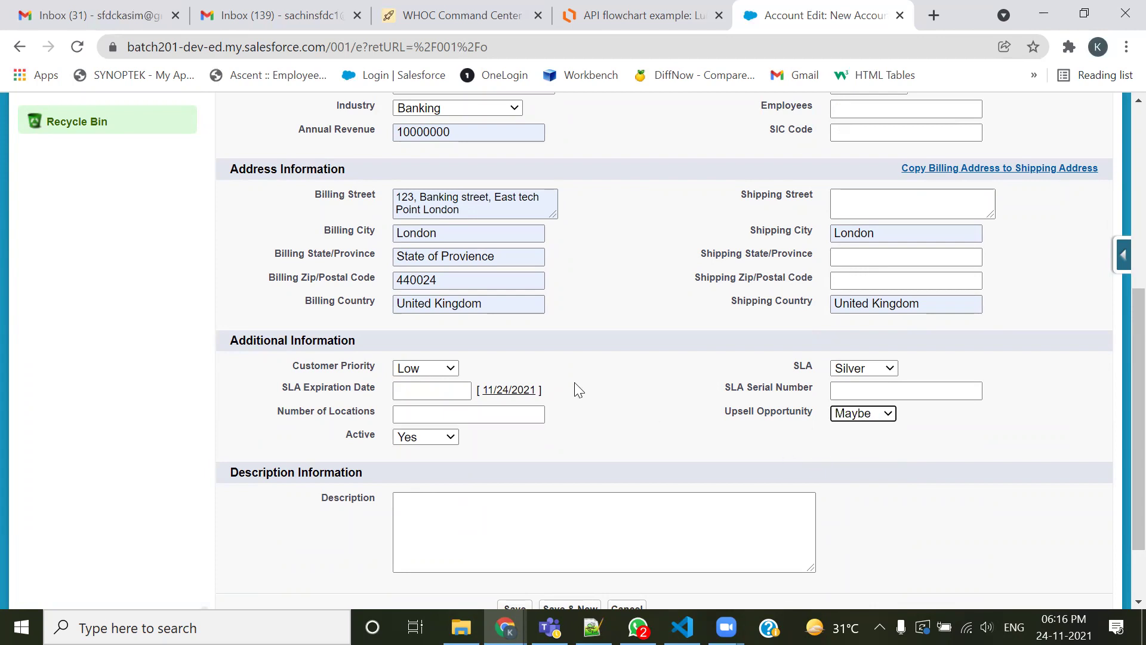
scroll(545, 435, down, 2)
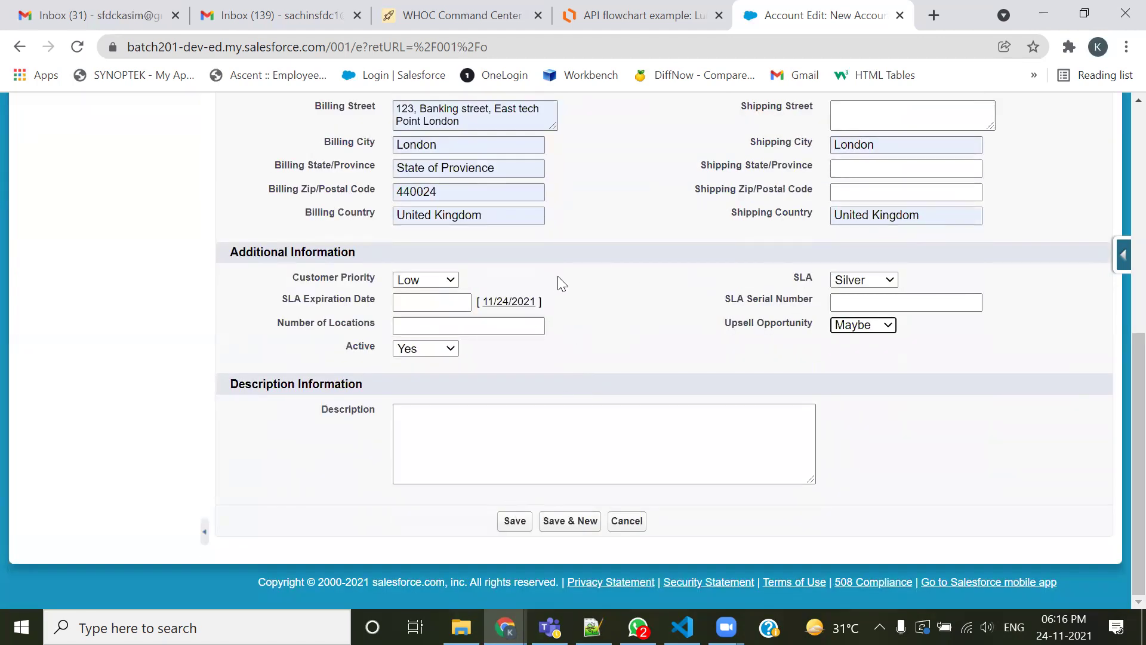
Save the account and review its detail page, which has no related contacts or opportunities
click(524, 526)
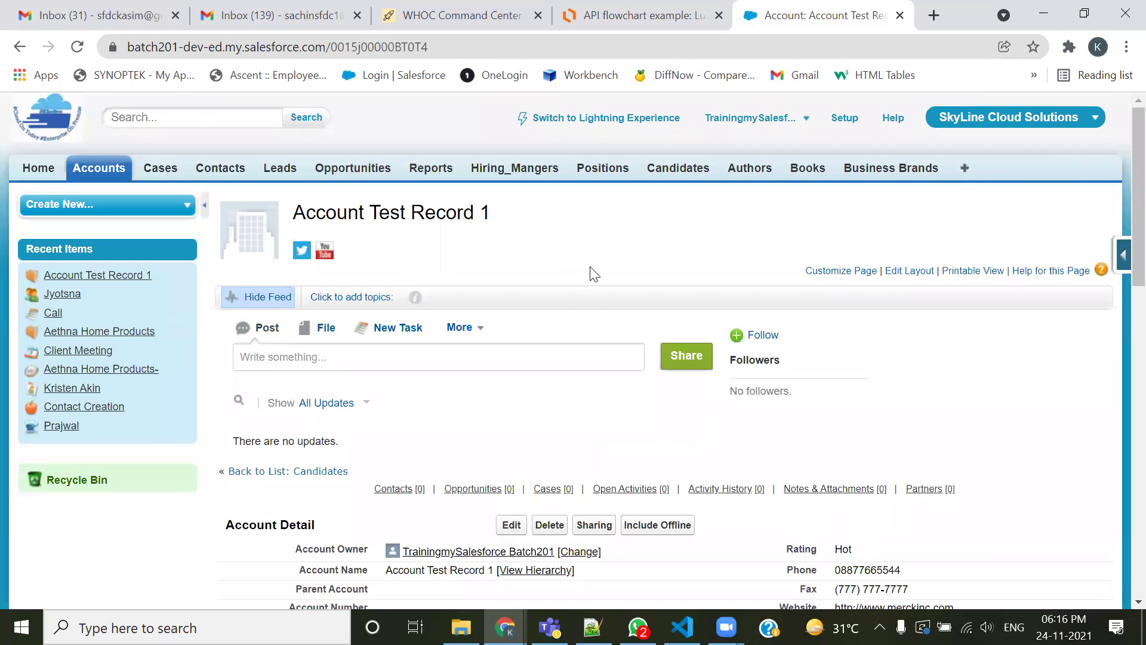
scroll(593, 274, down, 5)
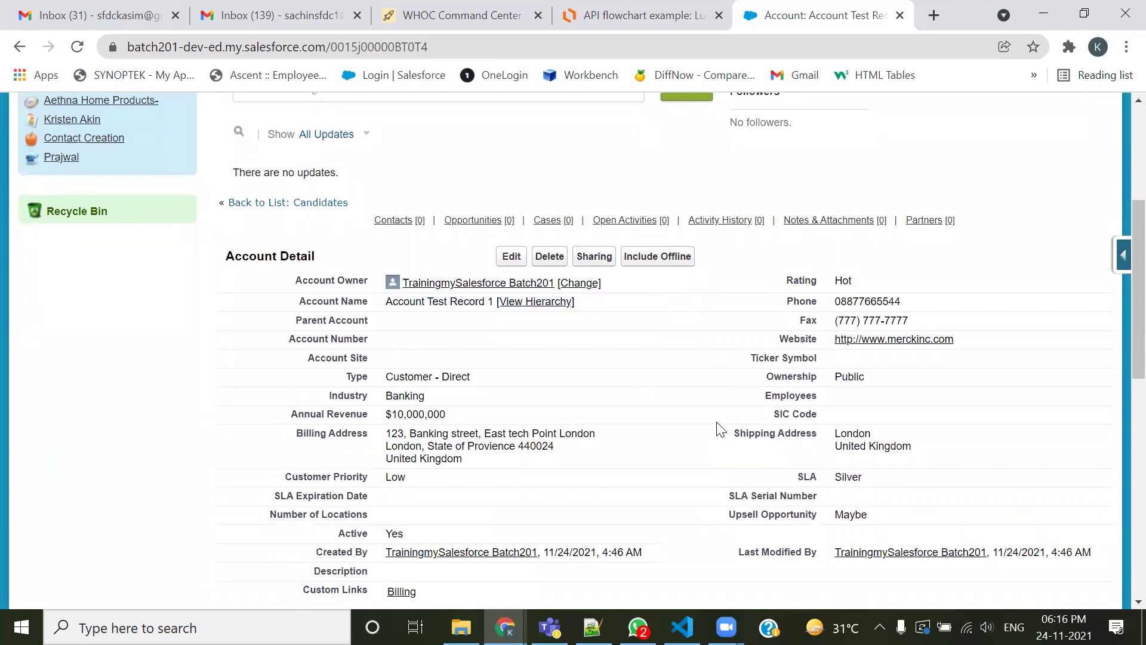
scroll(721, 429, down, 1)
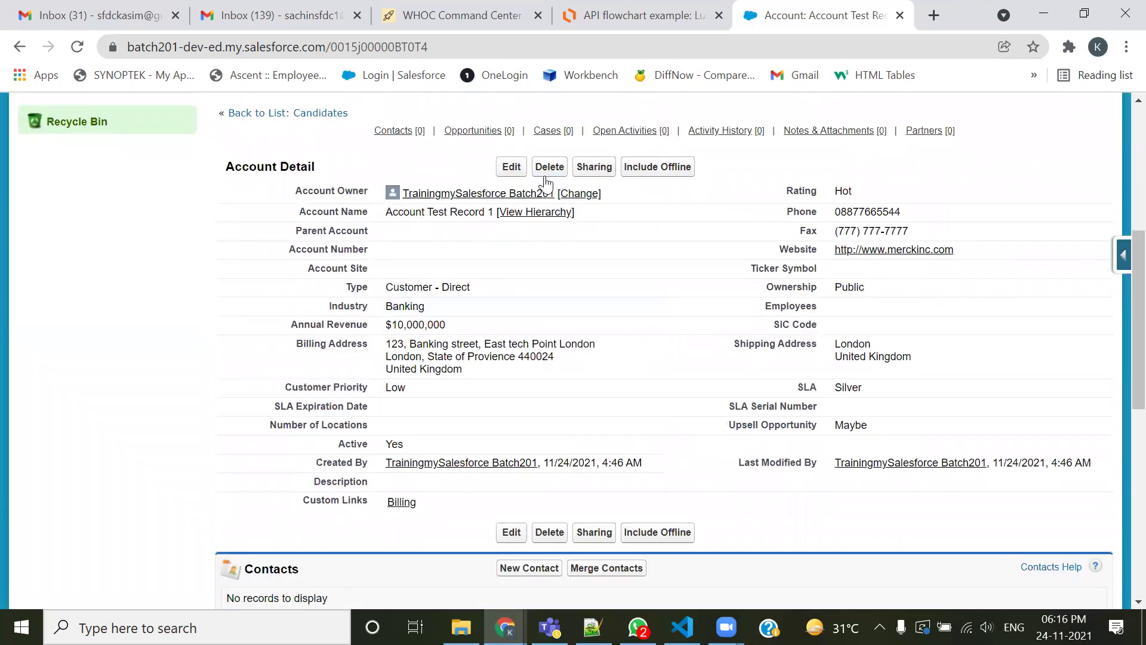
drag(315, 169, 276, 168)
scroll(745, 468, down, 4)
scroll(379, 371, down, 5)
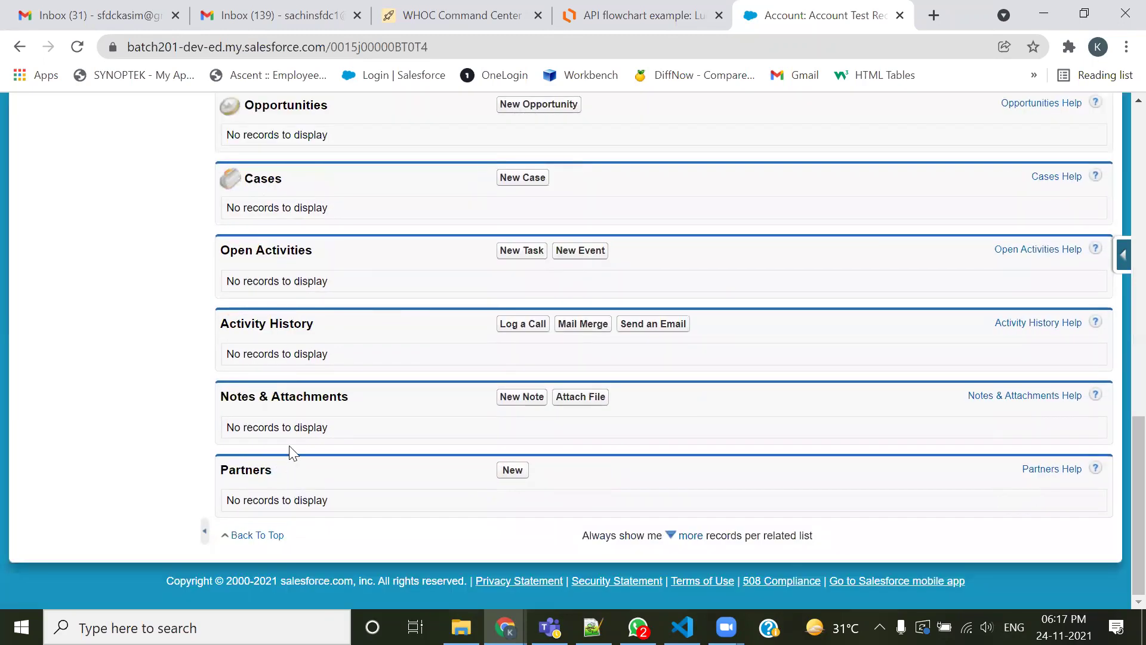
scroll(292, 441, up, 3)
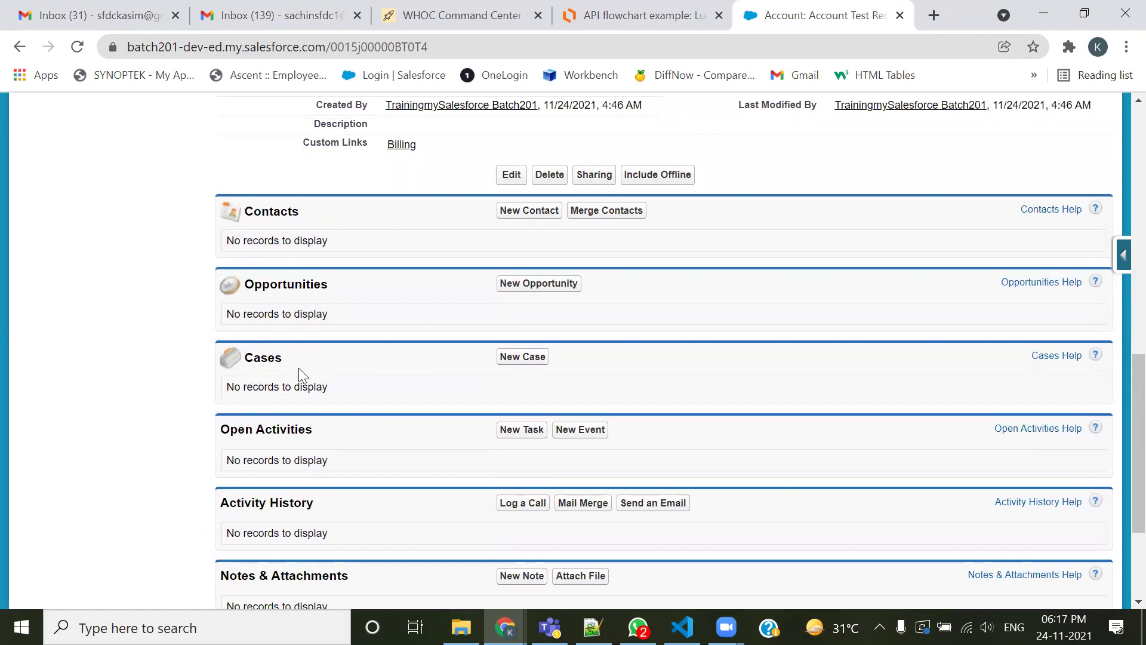
scroll(299, 372, down, 1)
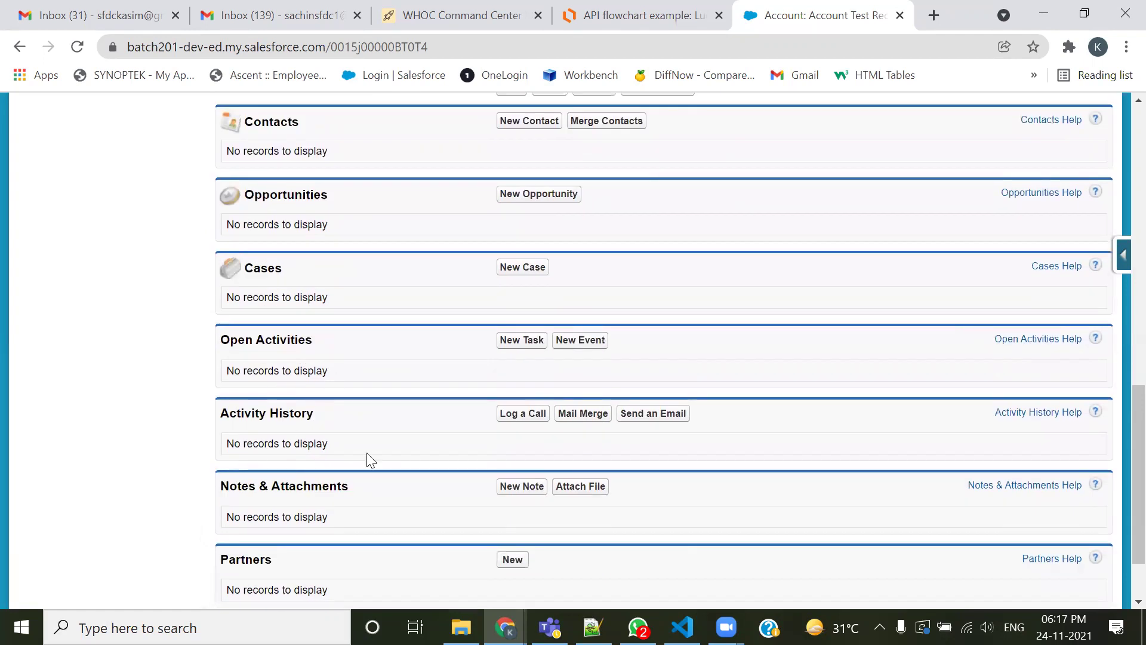
scroll(307, 517, down, 1)
scroll(550, 501, up, 2)
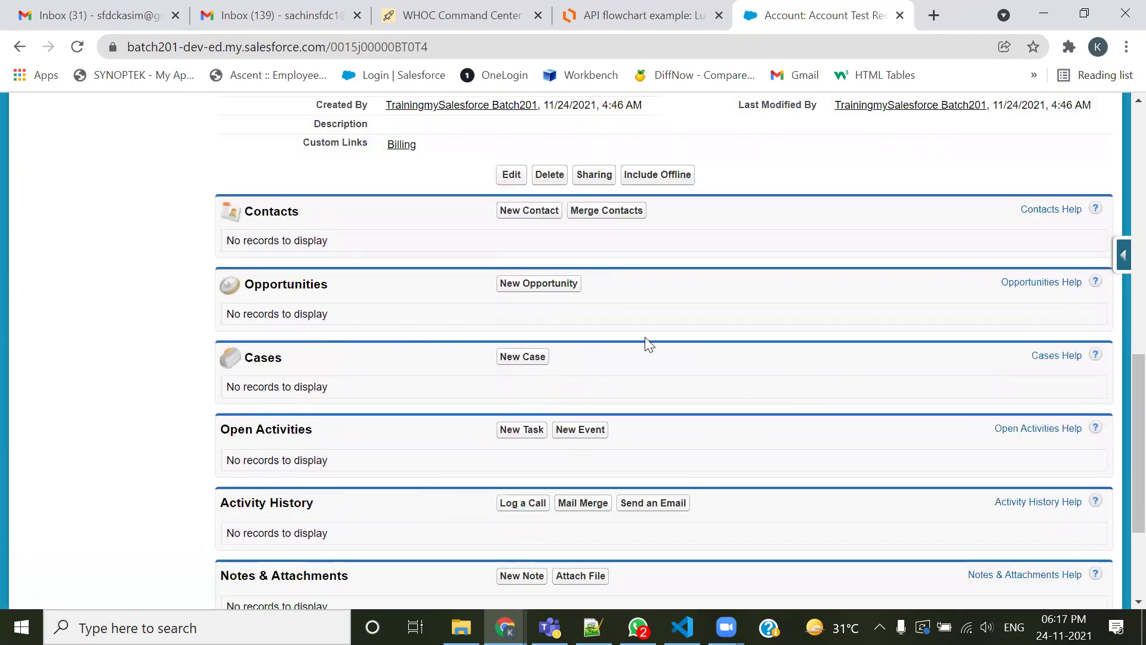
scroll(514, 445, down, 3)
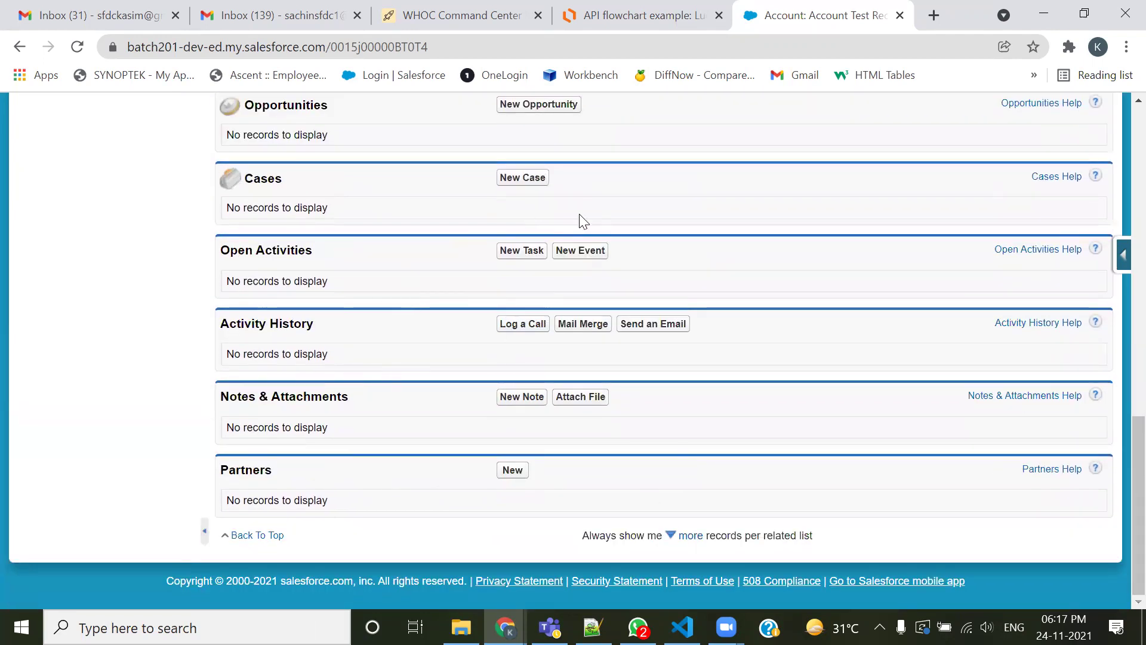
scroll(581, 220, up, 1)
scroll(581, 220, up, 2)
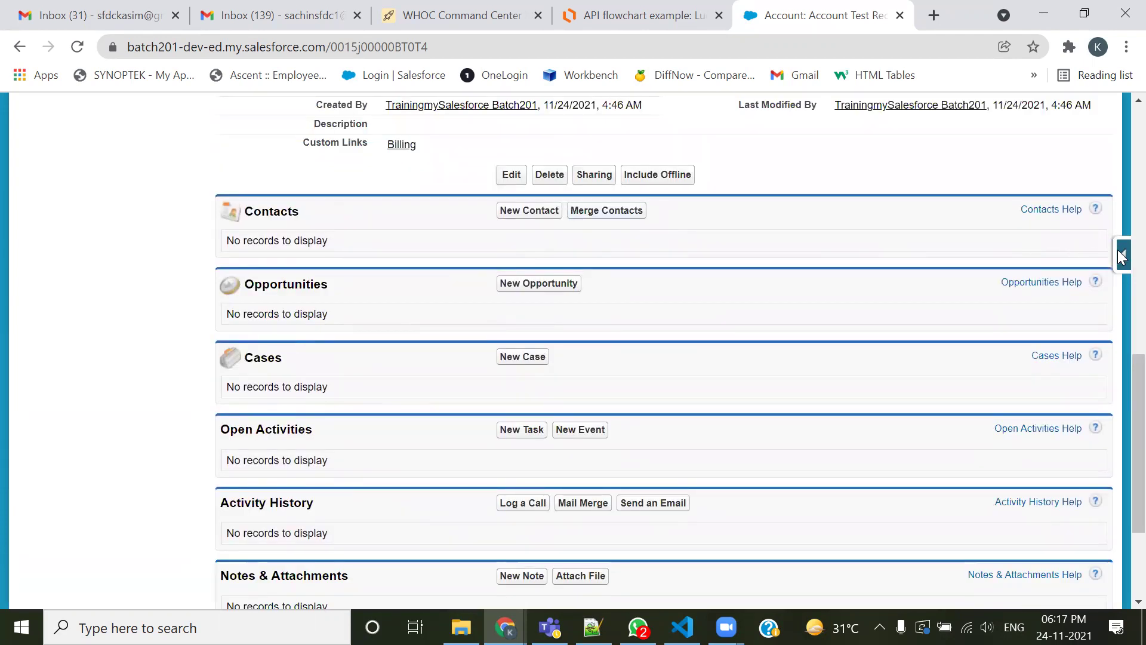
mouse_move(1117, 252)
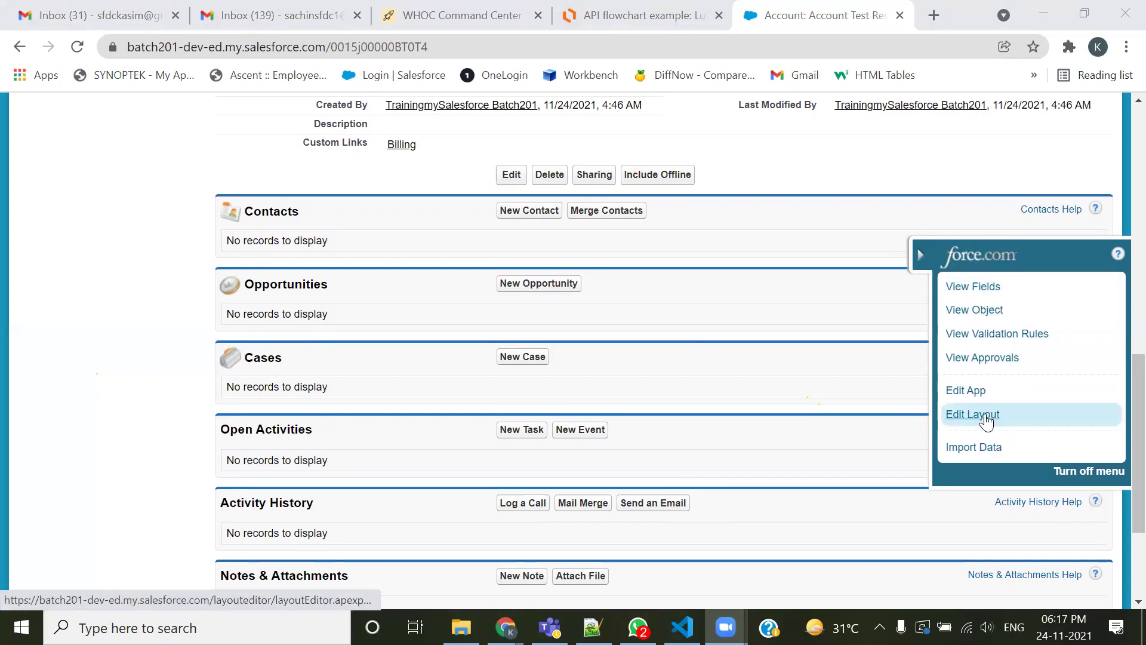
Choose Edit Layout from the force.com quick access menu and switch to the new editor tab
click(986, 420)
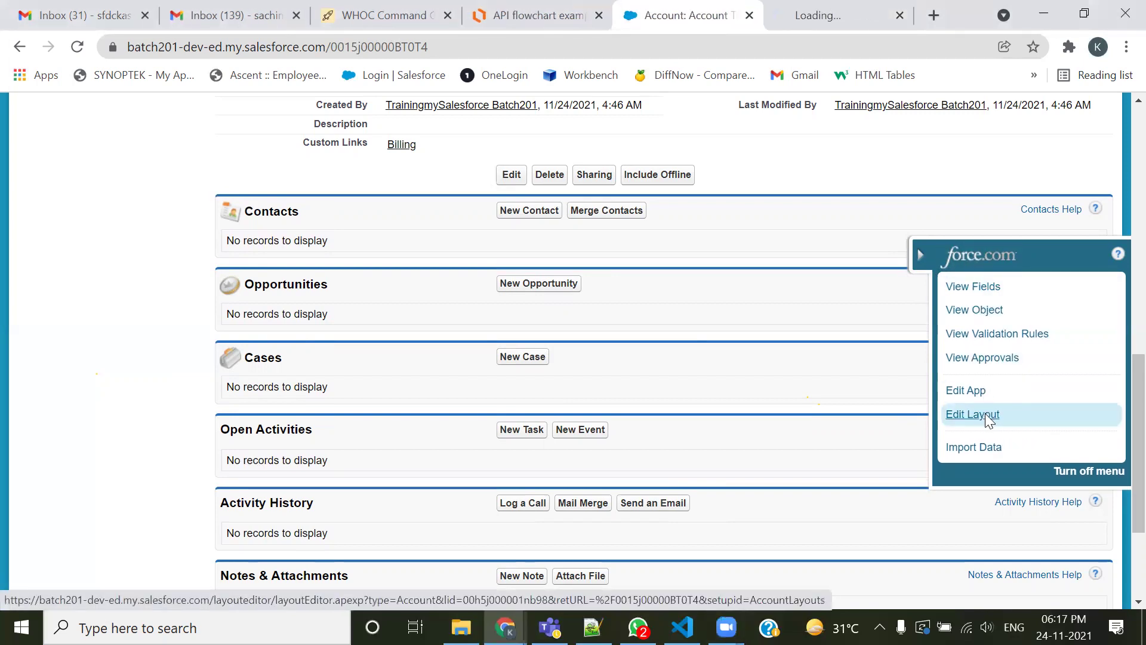
click(838, 24)
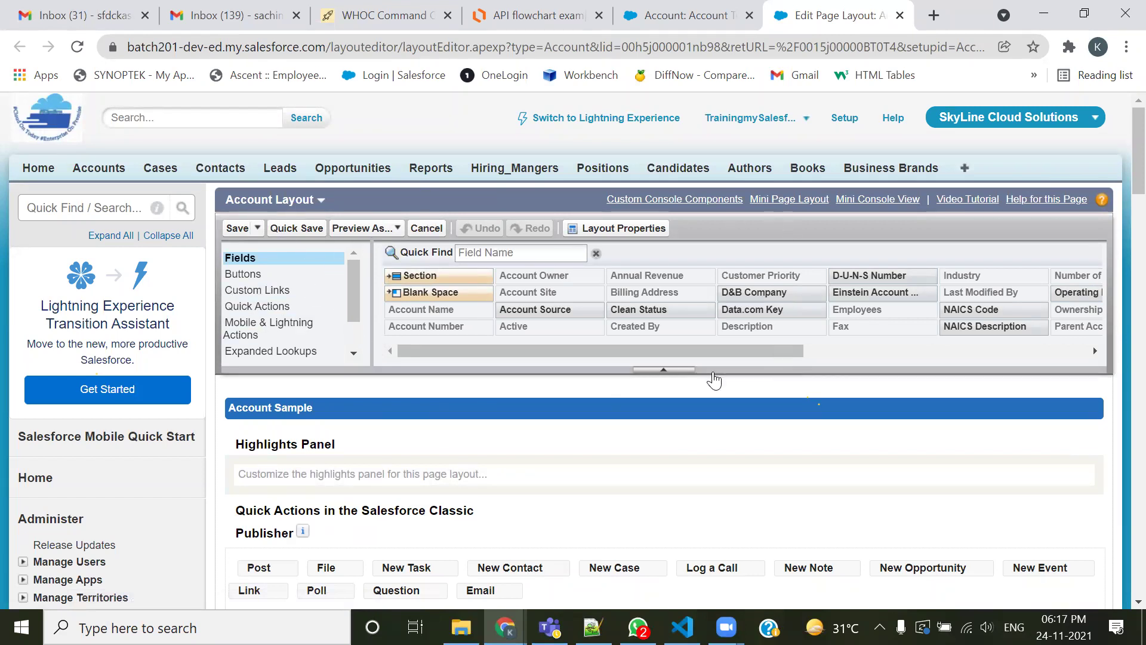
Remove the Partners, Activity History and Open Activities related lists from the layout
click(327, 331)
scroll(327, 343, down, 1)
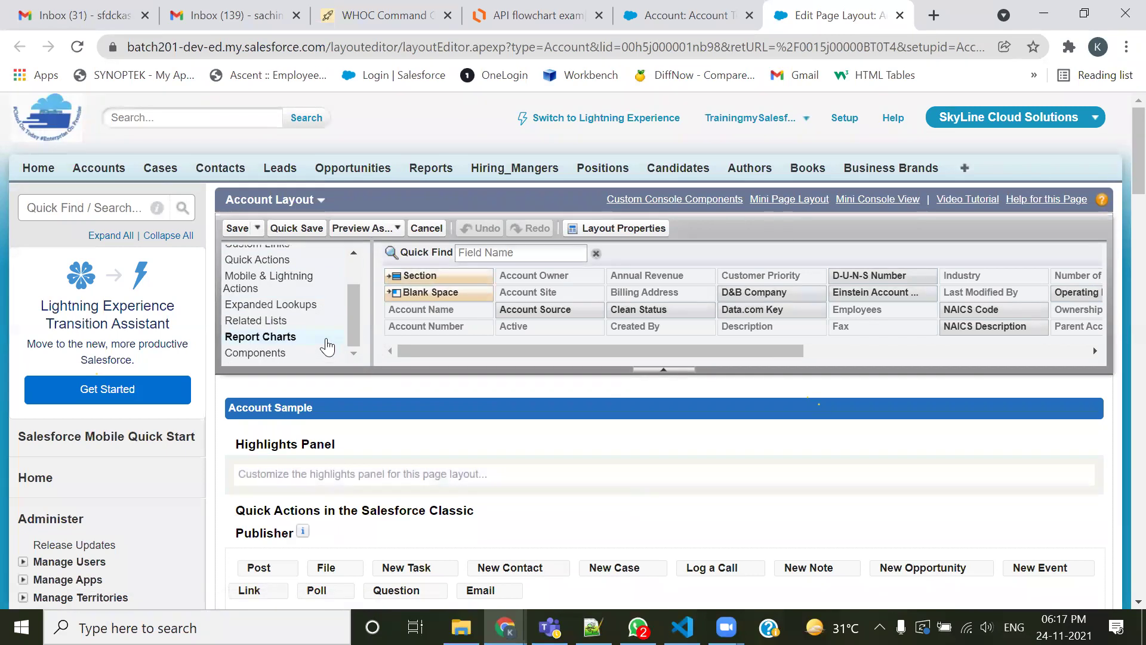
click(255, 322)
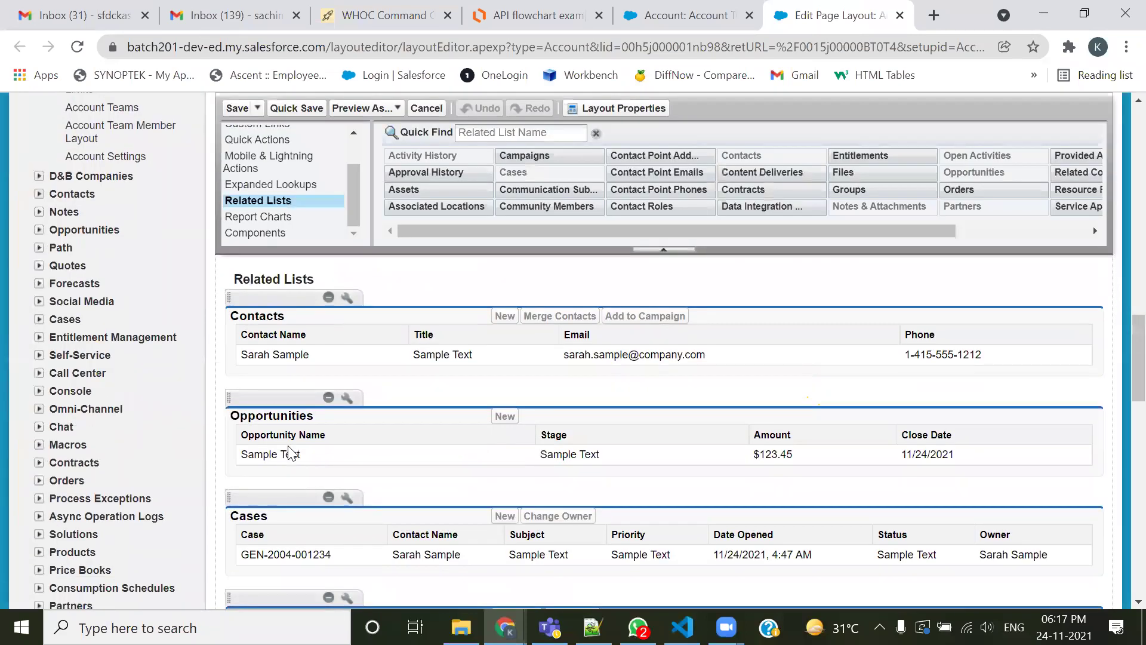
scroll(358, 328, down, 5)
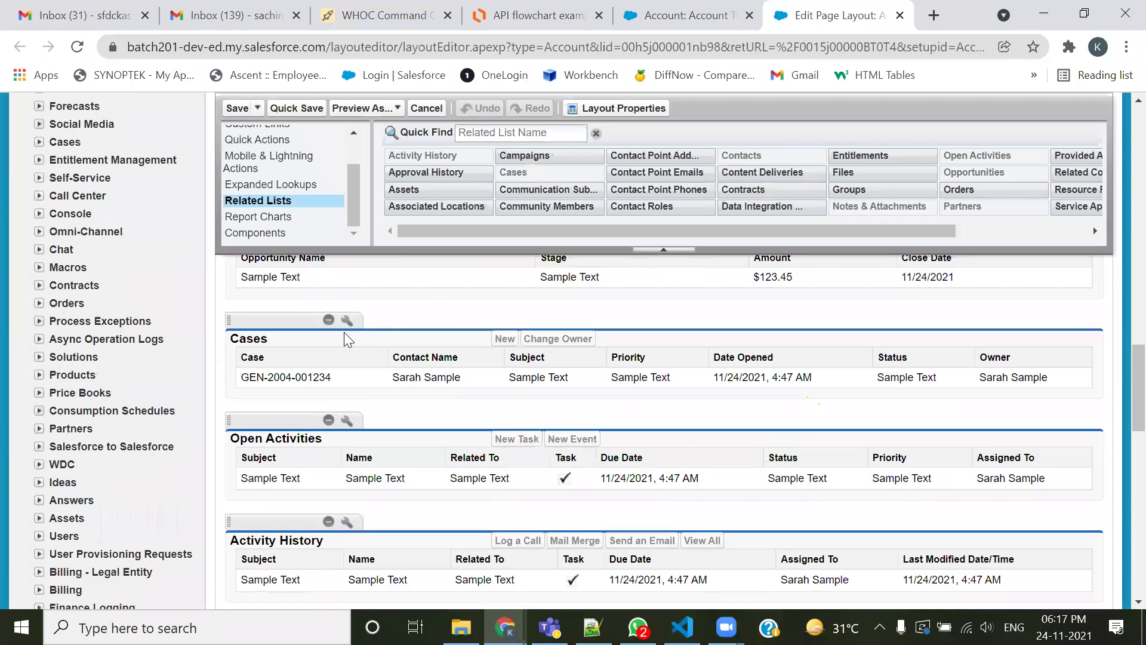
scroll(296, 412, down, 2)
scroll(270, 445, down, 3)
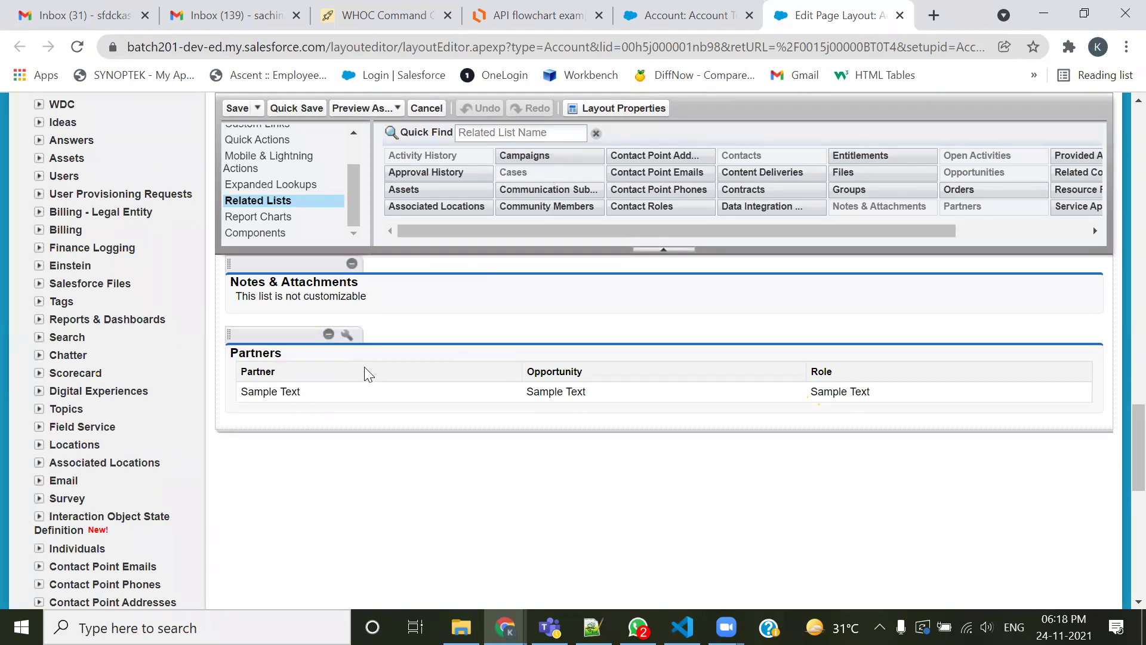
click(329, 334)
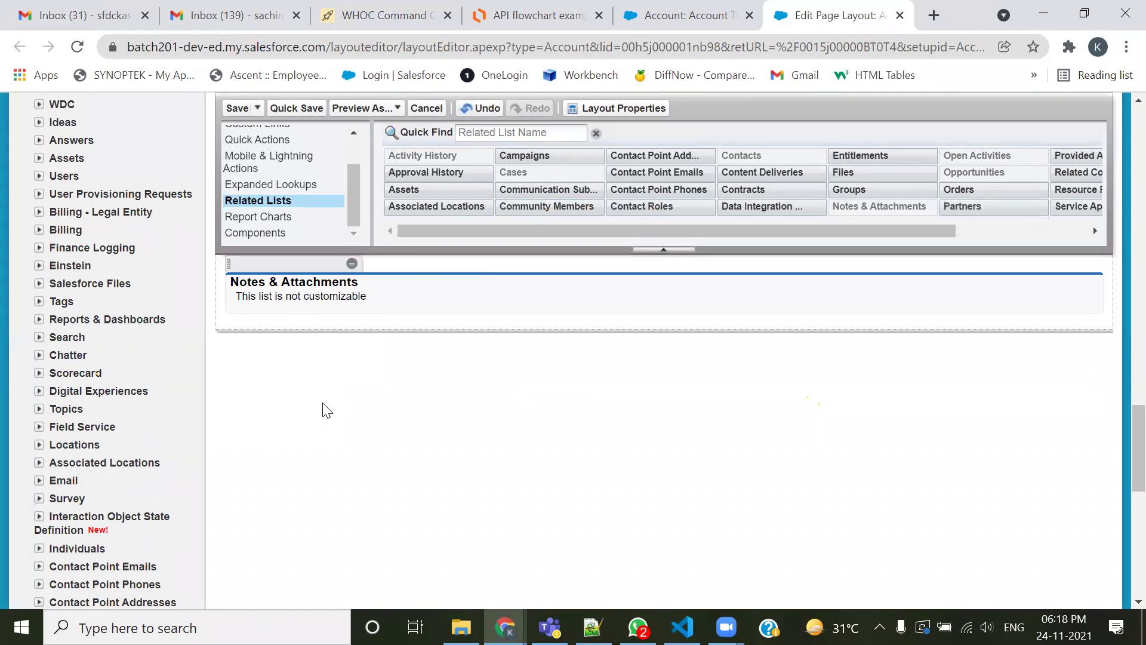
scroll(322, 406, up, 3)
click(329, 340)
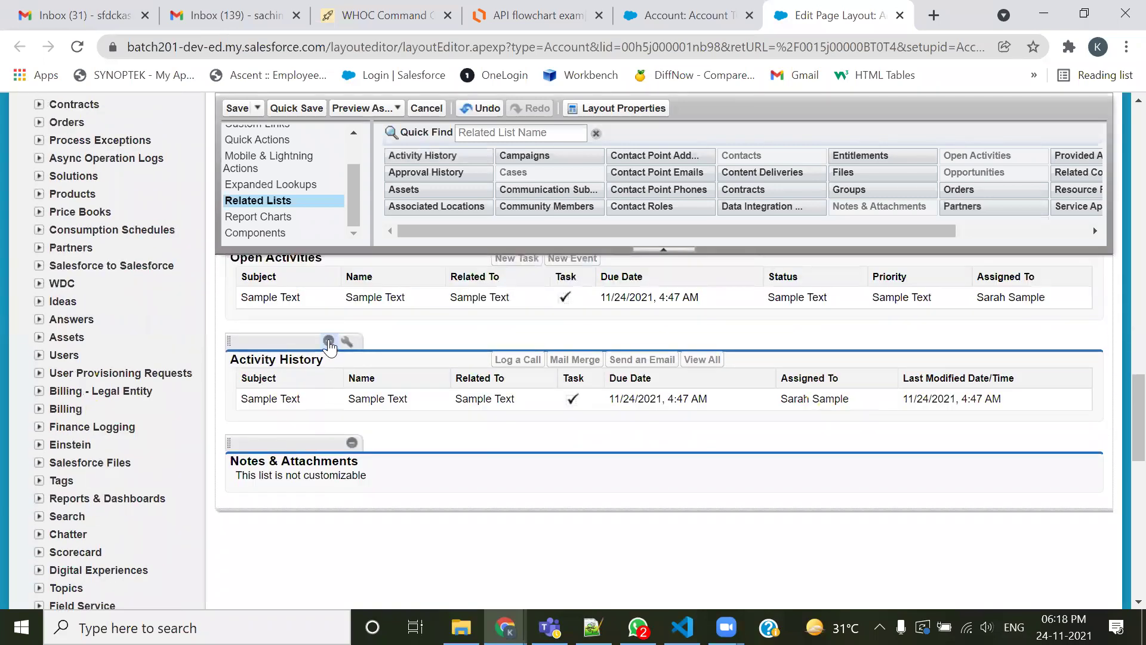
click(329, 329)
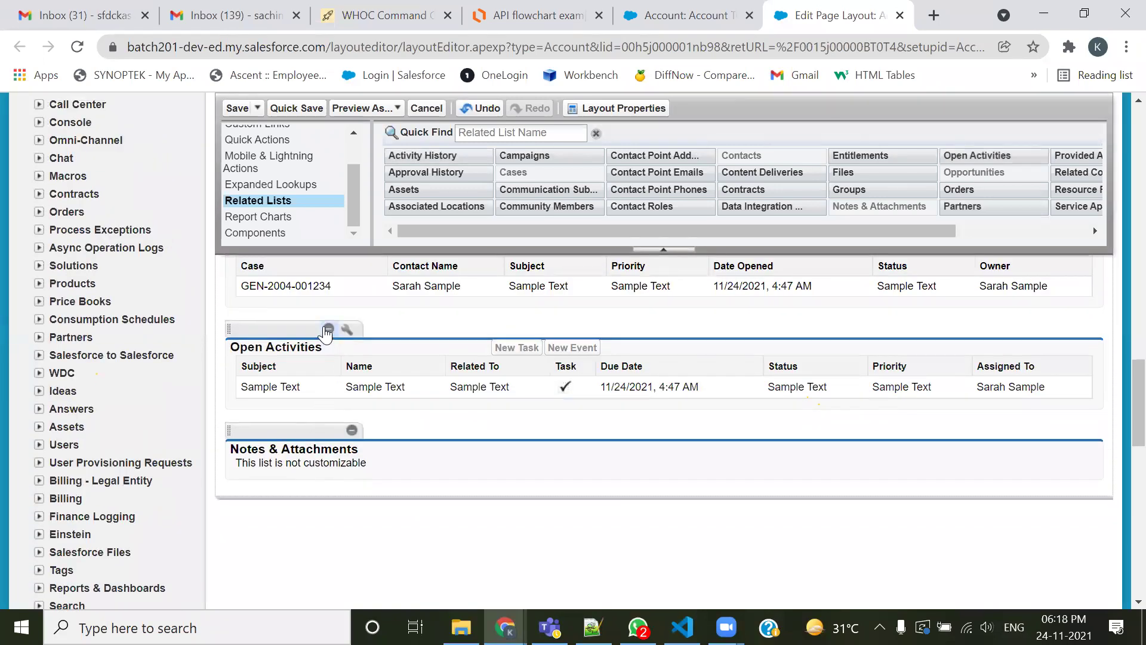
Add the Files and Groups related lists, remove both again, and save the layout
scroll(418, 393, up, 2)
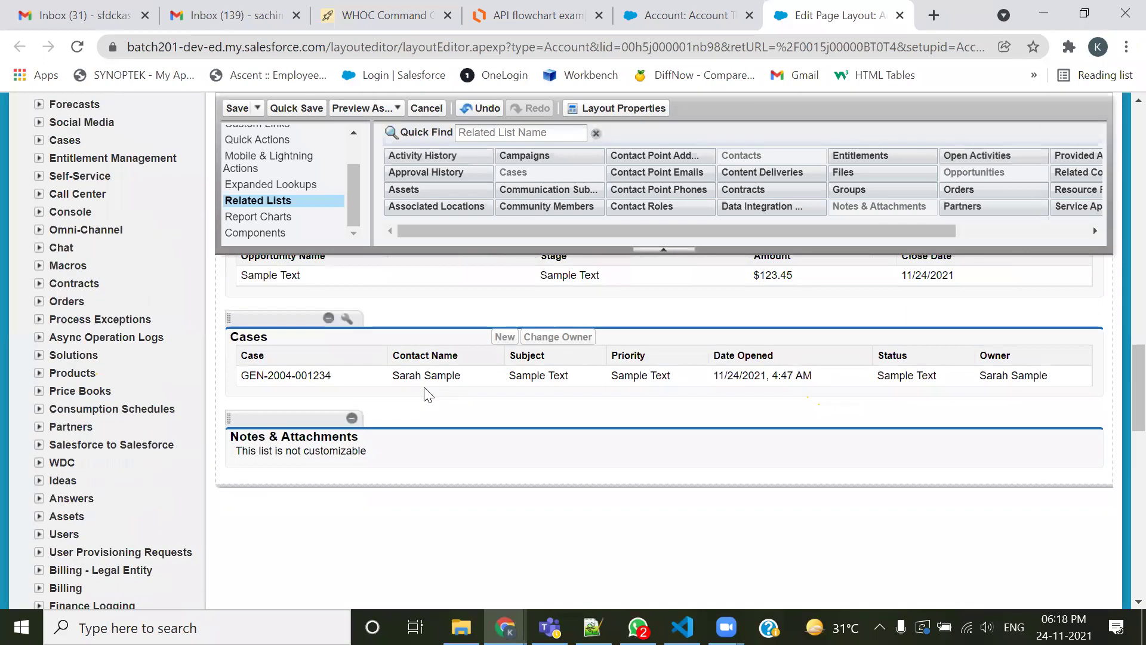
scroll(413, 444, up, 2)
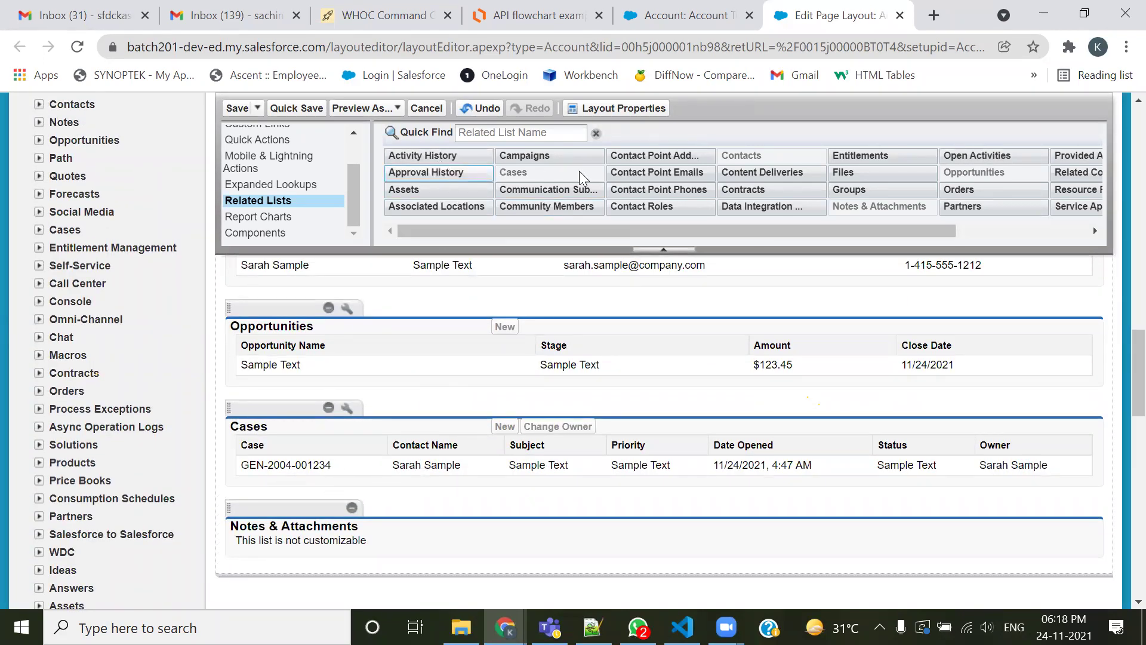
drag(607, 229, 889, 185)
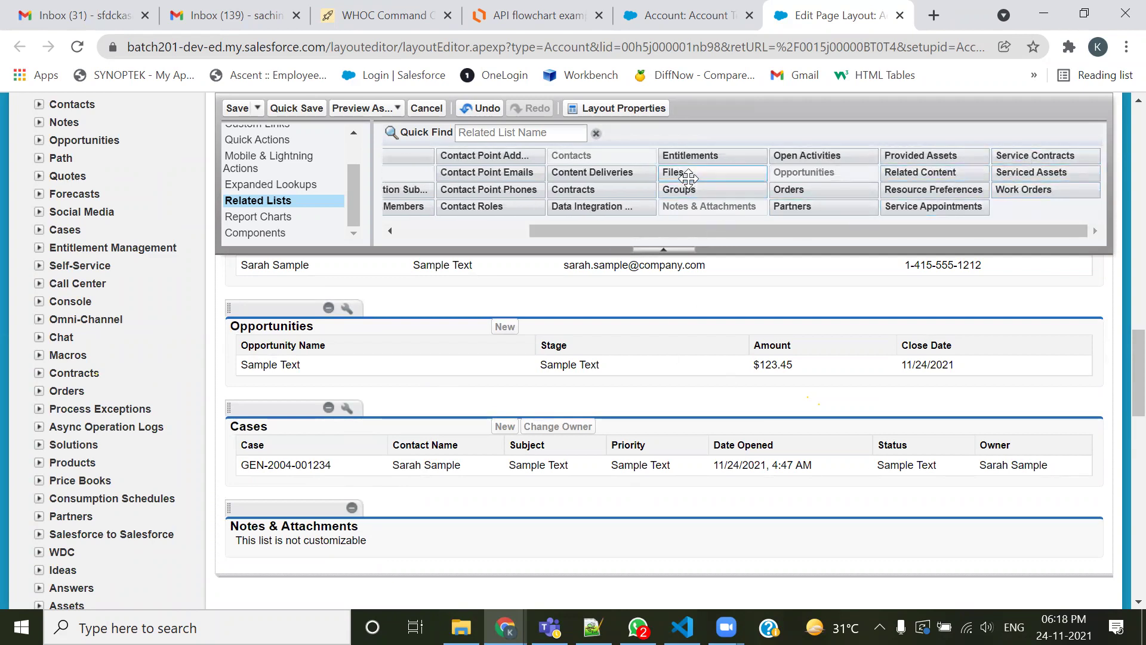
drag(687, 178, 520, 525)
scroll(583, 427, down, 3)
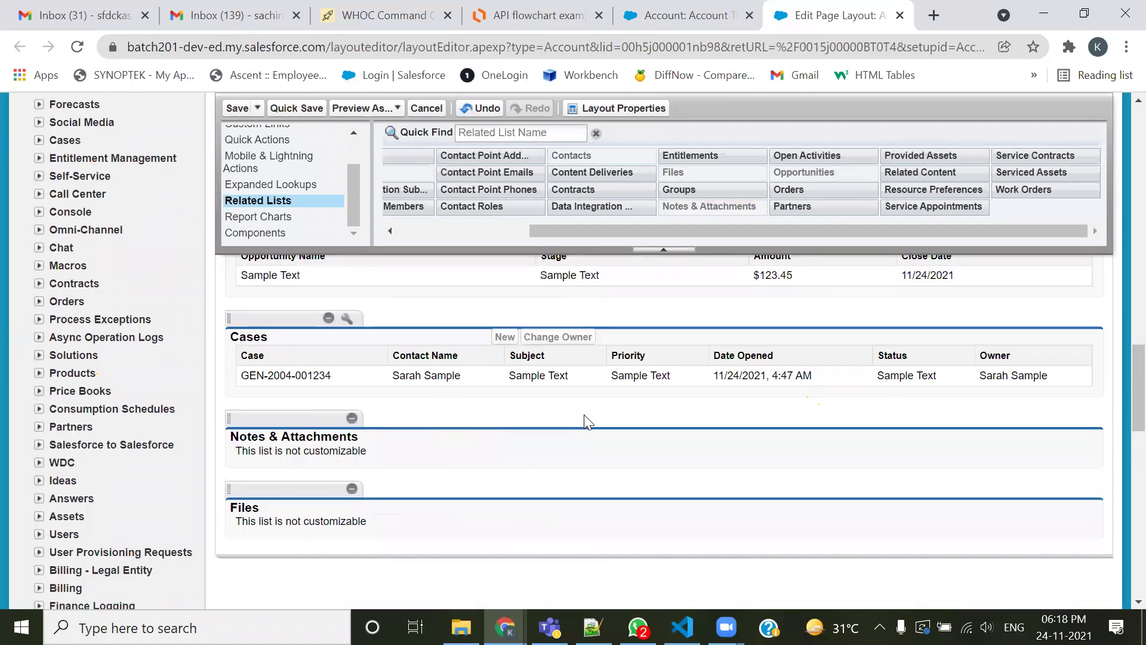
drag(678, 190, 595, 489)
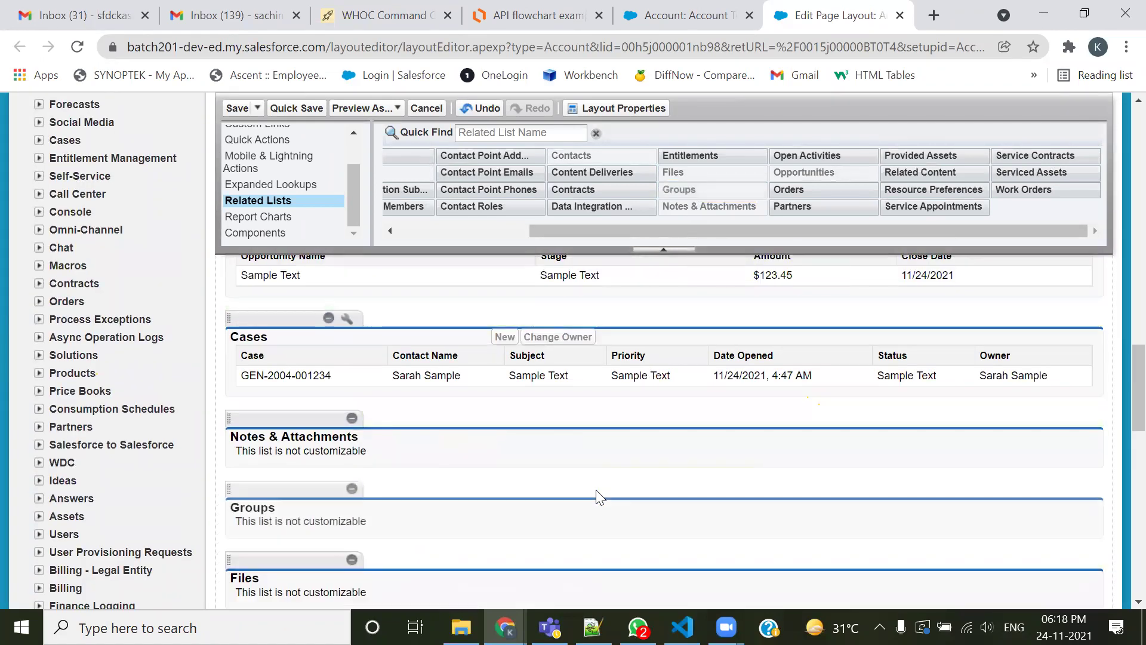
click(352, 489)
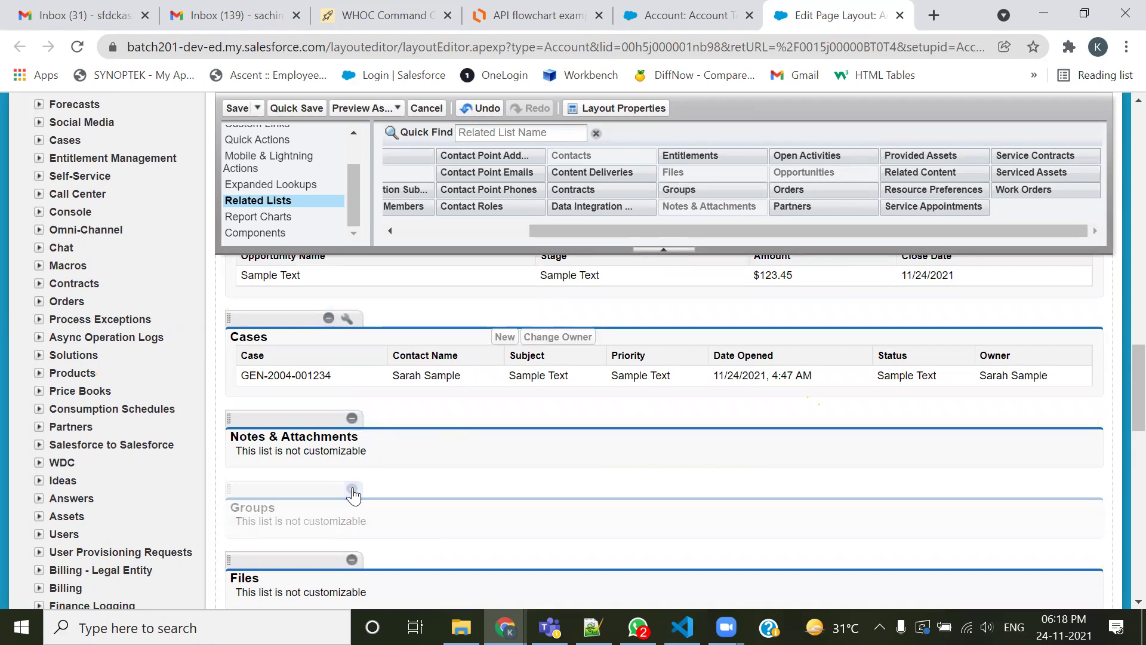
click(352, 489)
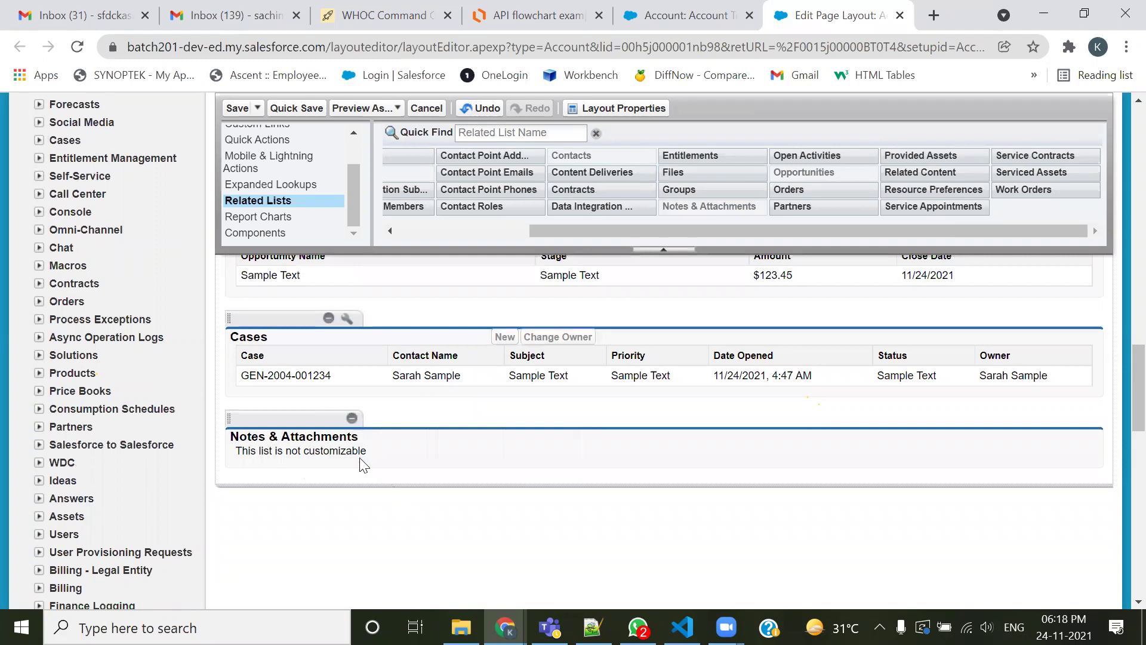
click(239, 108)
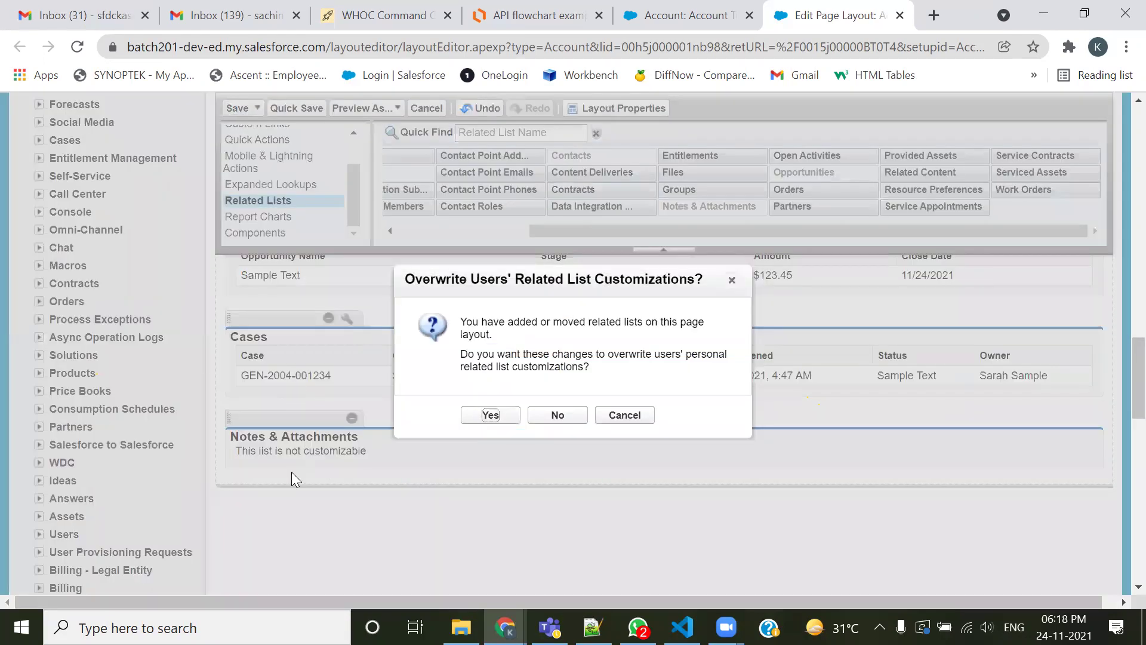
Confirm overwriting users' related list customizations and look at the other account record tab
click(489, 414)
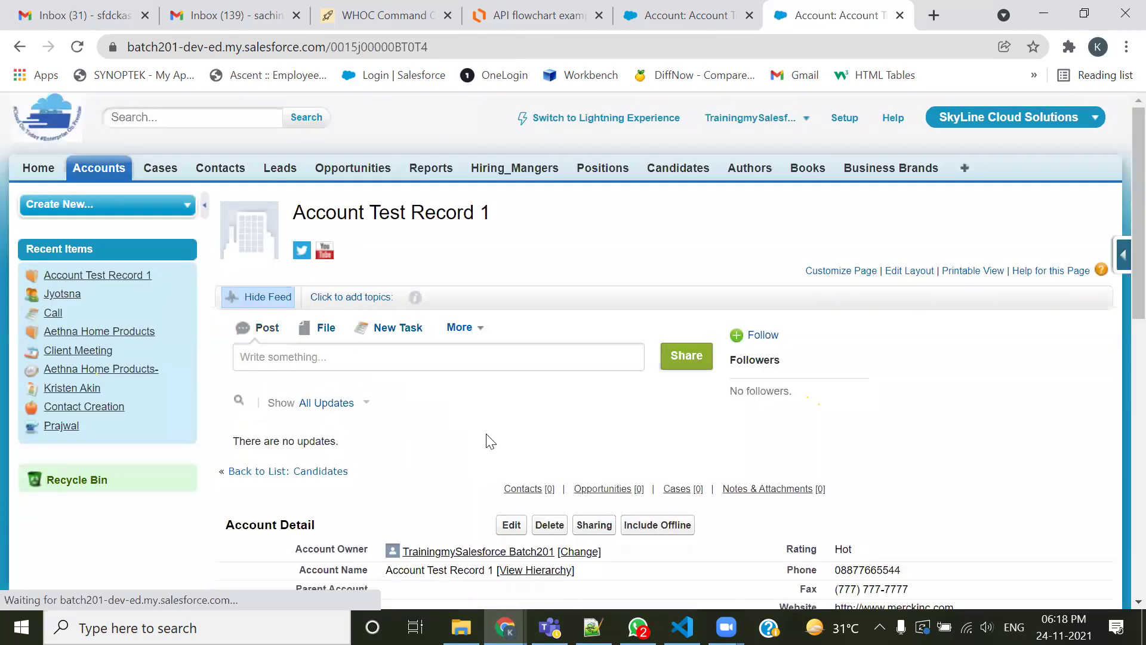
click(708, 17)
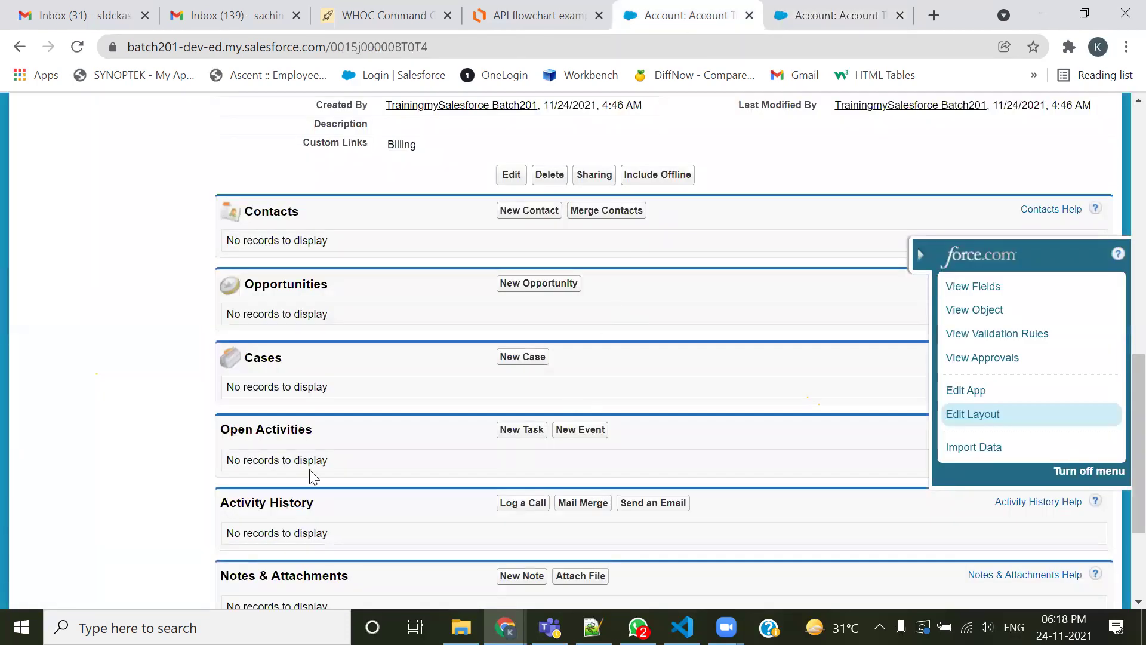
scroll(263, 355, down, 1)
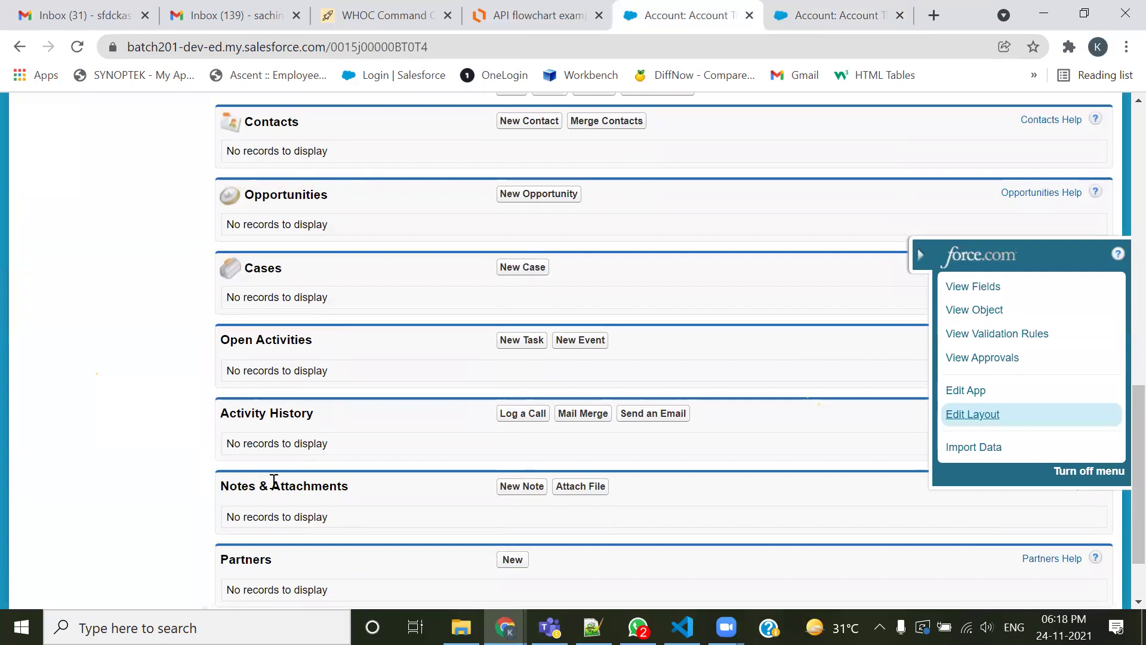
scroll(274, 483, down, 1)
scroll(266, 430, up, 2)
Compare the refreshed account record with the older one and close the duplicate account tab
click(806, 18)
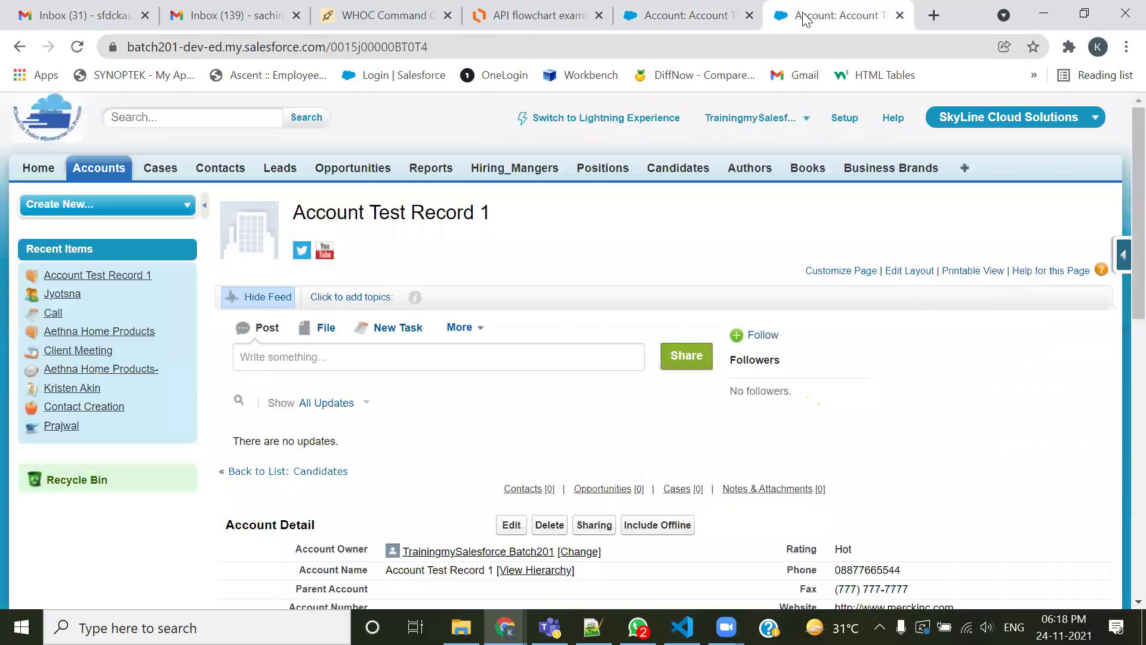
scroll(519, 450, down, 5)
scroll(520, 449, down, 4)
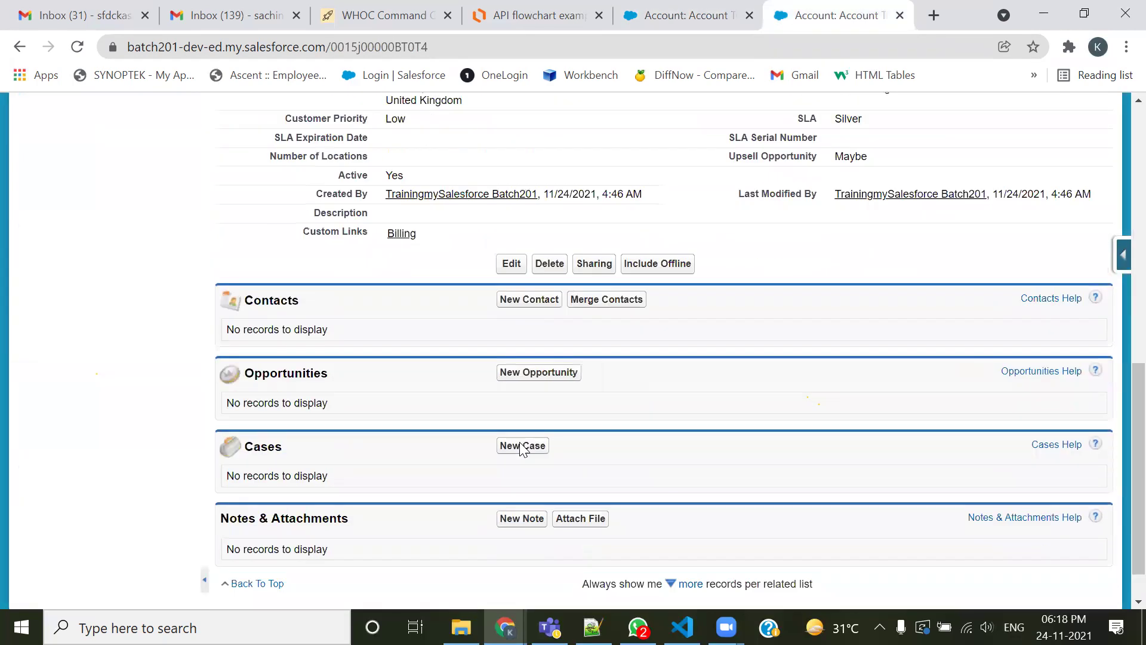
click(704, 17)
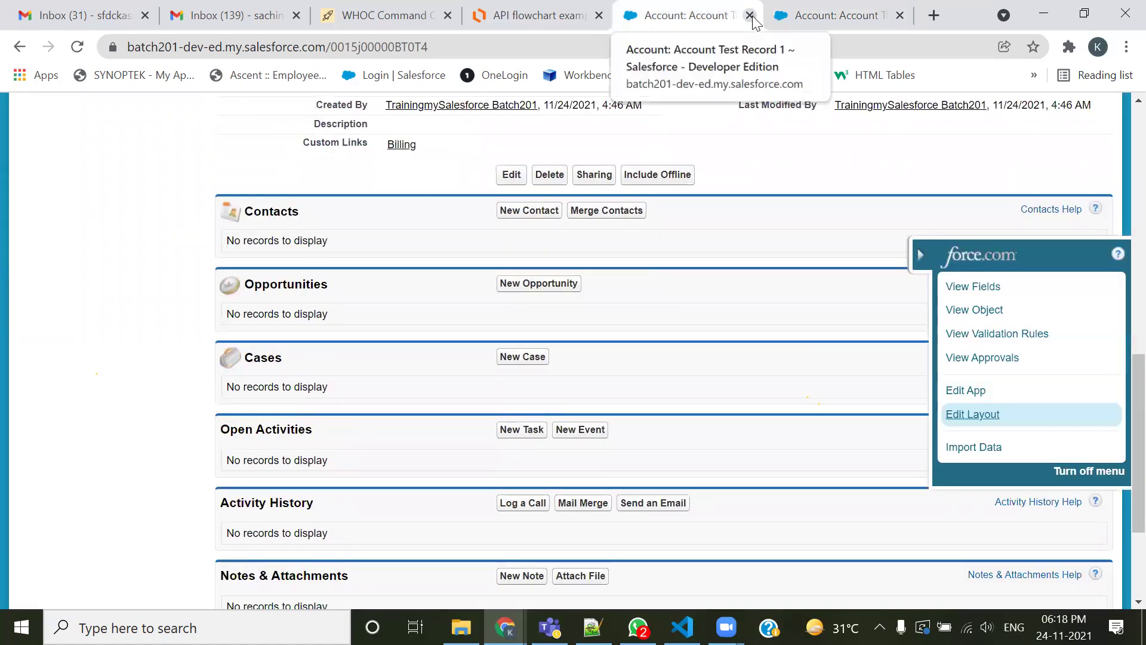
click(750, 15)
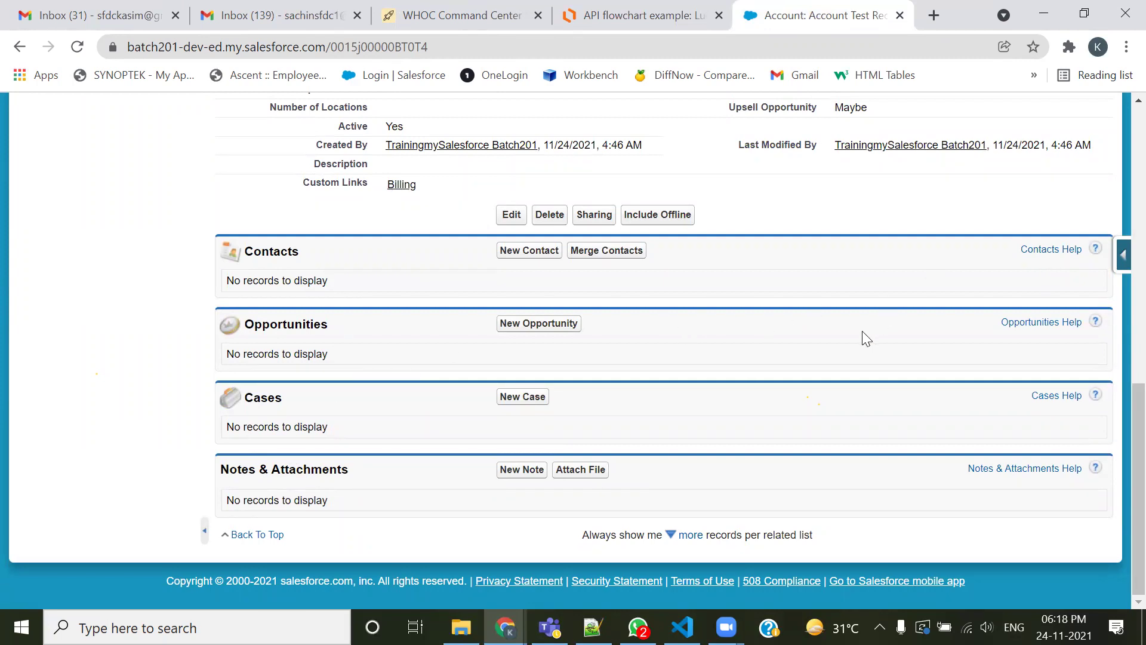
scroll(688, 293, up, 5)
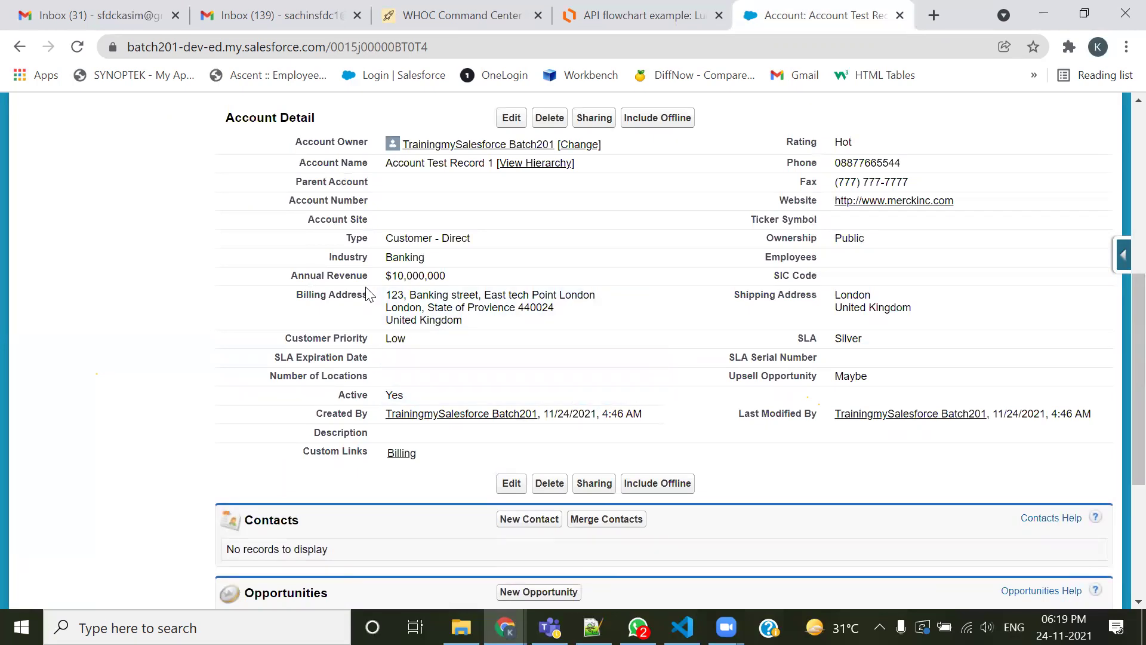
drag(294, 144, 337, 143)
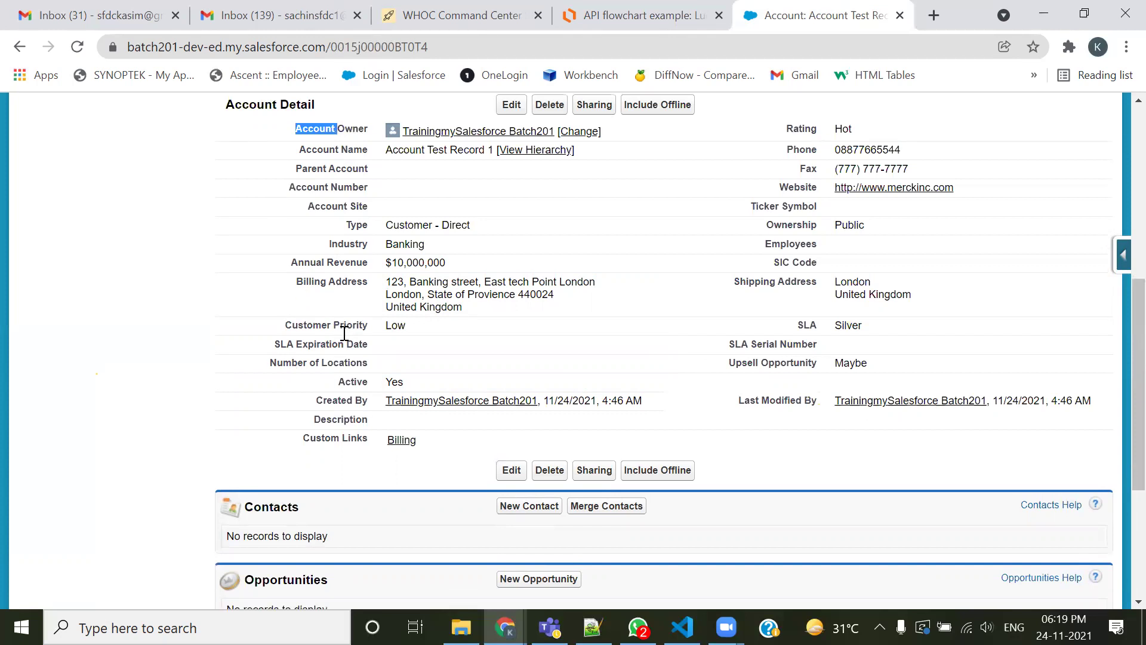
scroll(336, 330, down, 3)
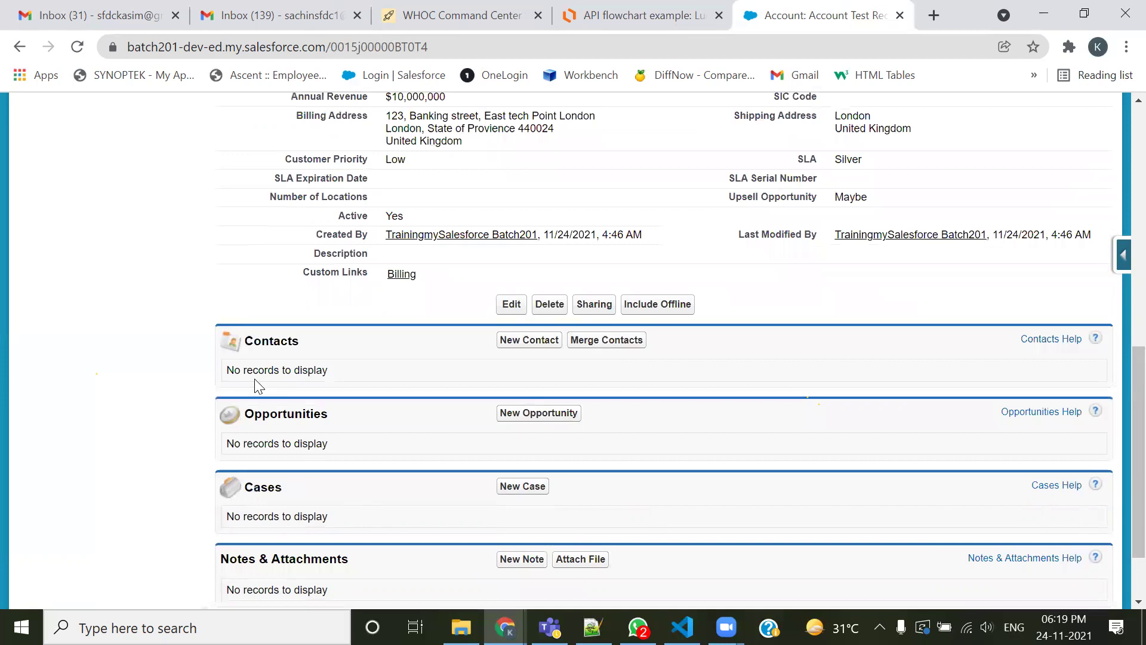
drag(314, 347, 238, 351)
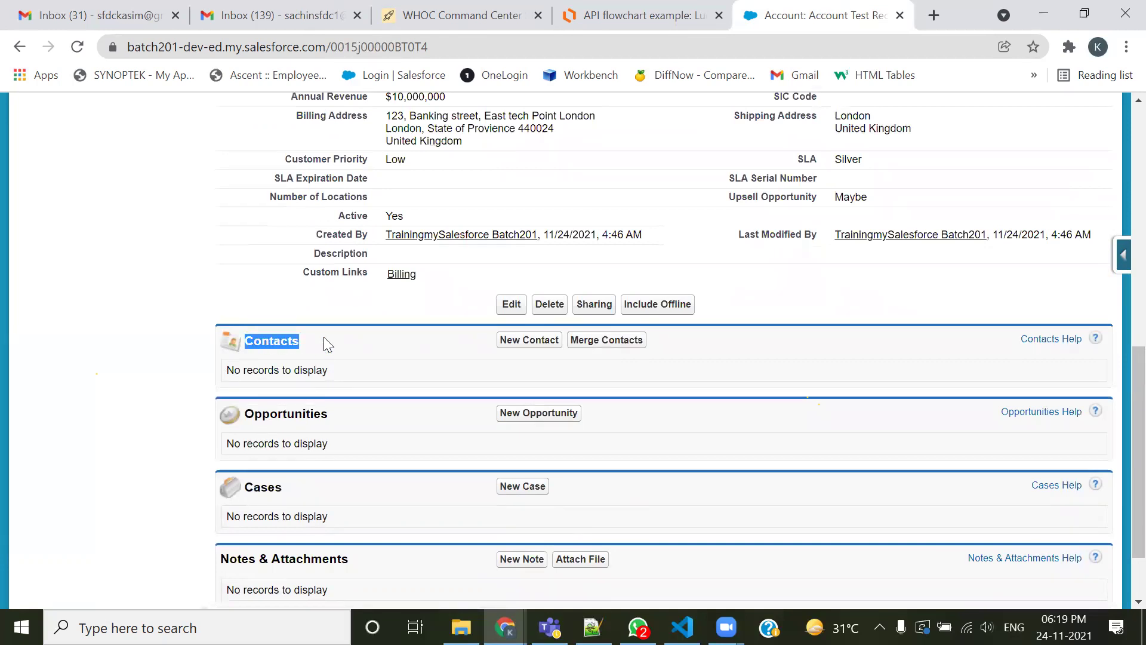
scroll(323, 338, up, 4)
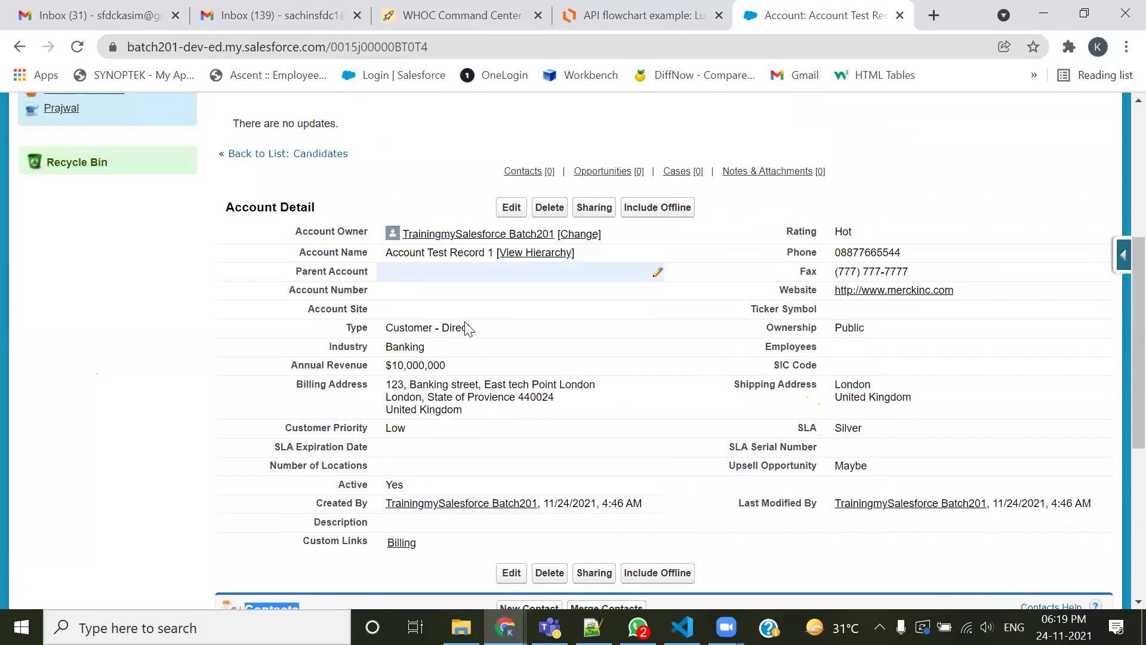
scroll(400, 418, down, 3)
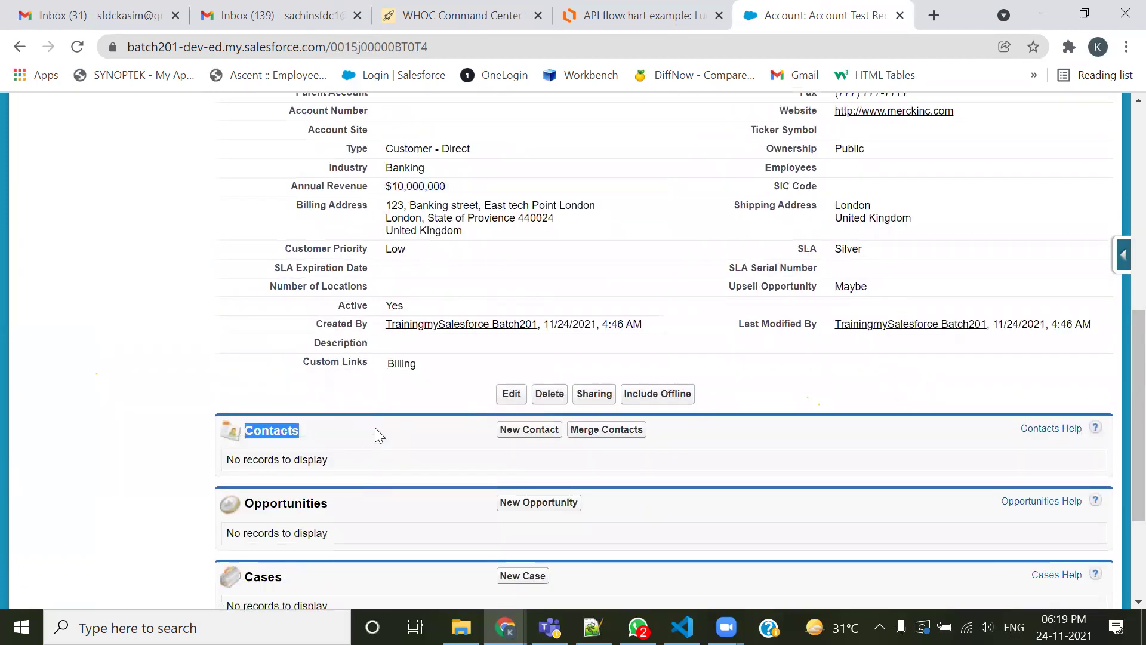
click(375, 429)
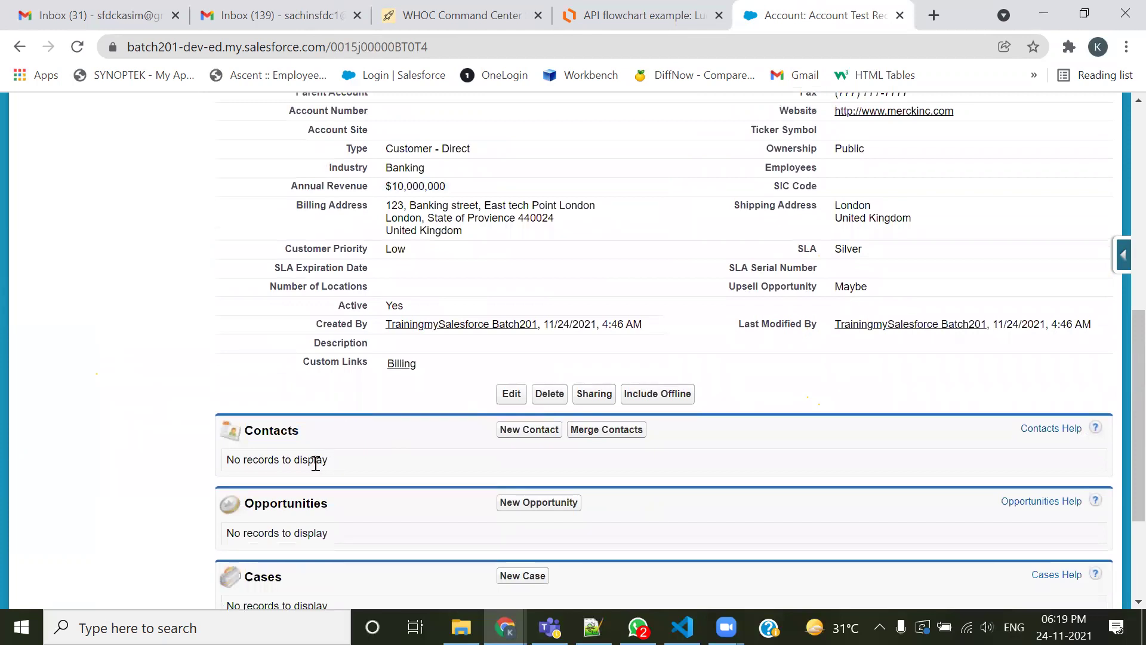
Start a new contact for Account Test Record 1 with first name 'Contact Test'
click(514, 437)
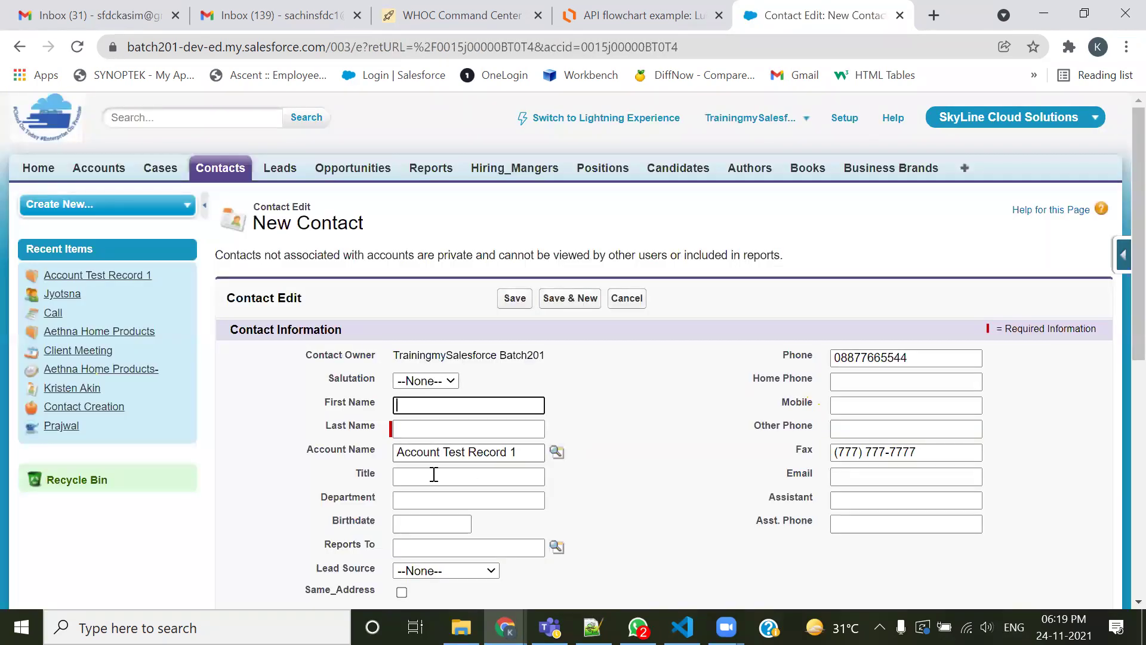
drag(396, 452, 470, 523)
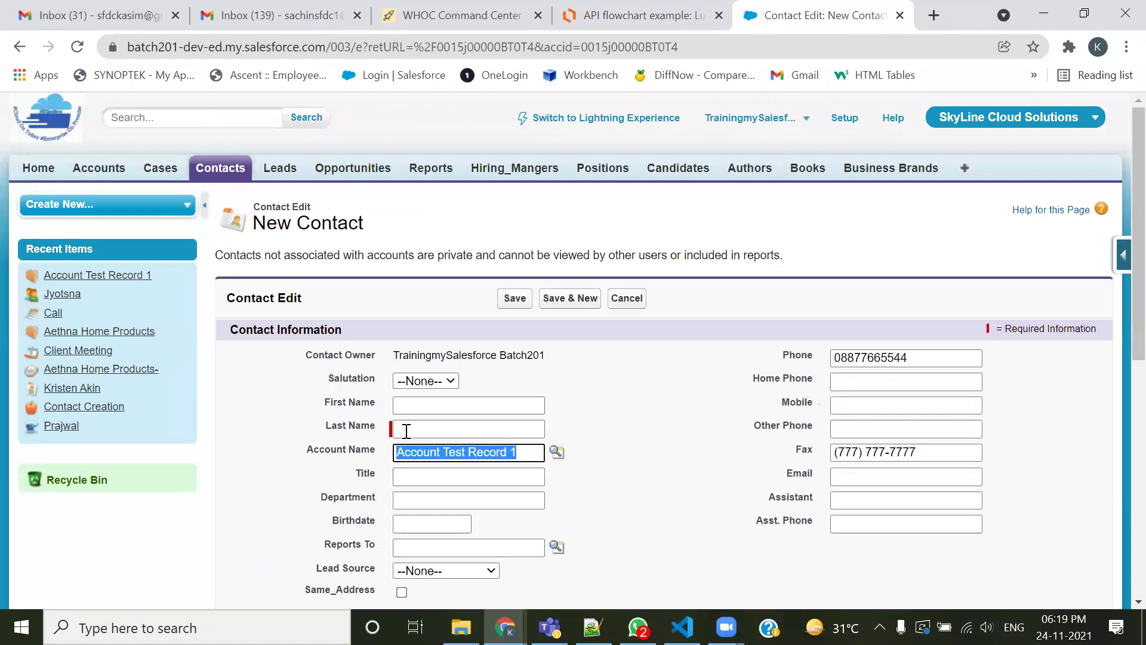
click(423, 404)
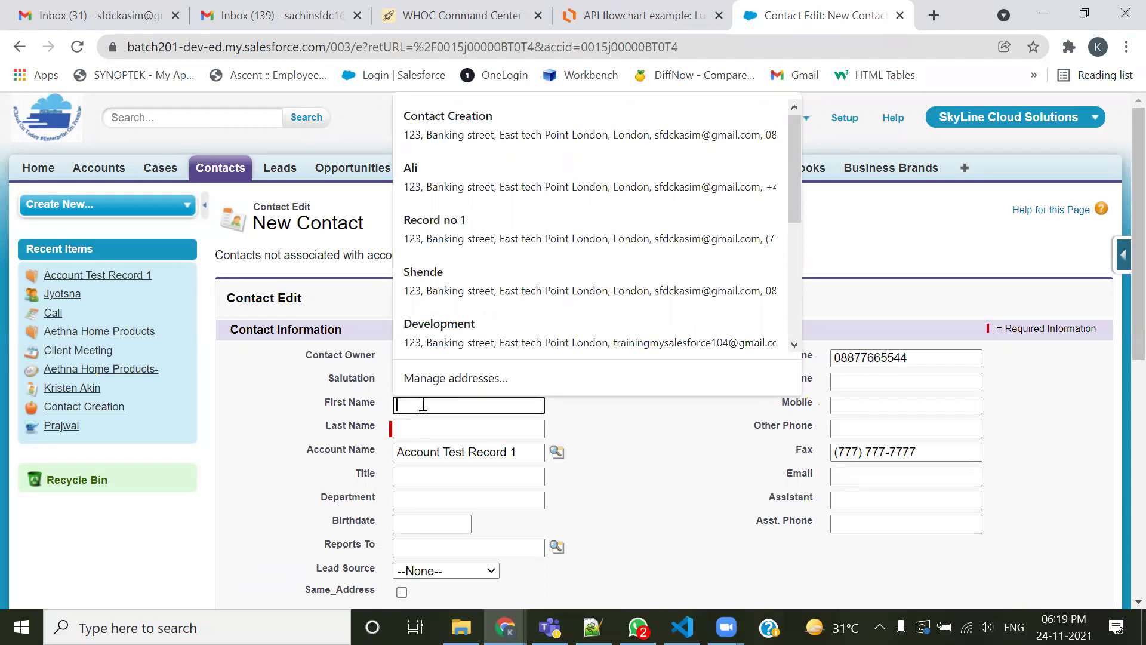
text(Tes)
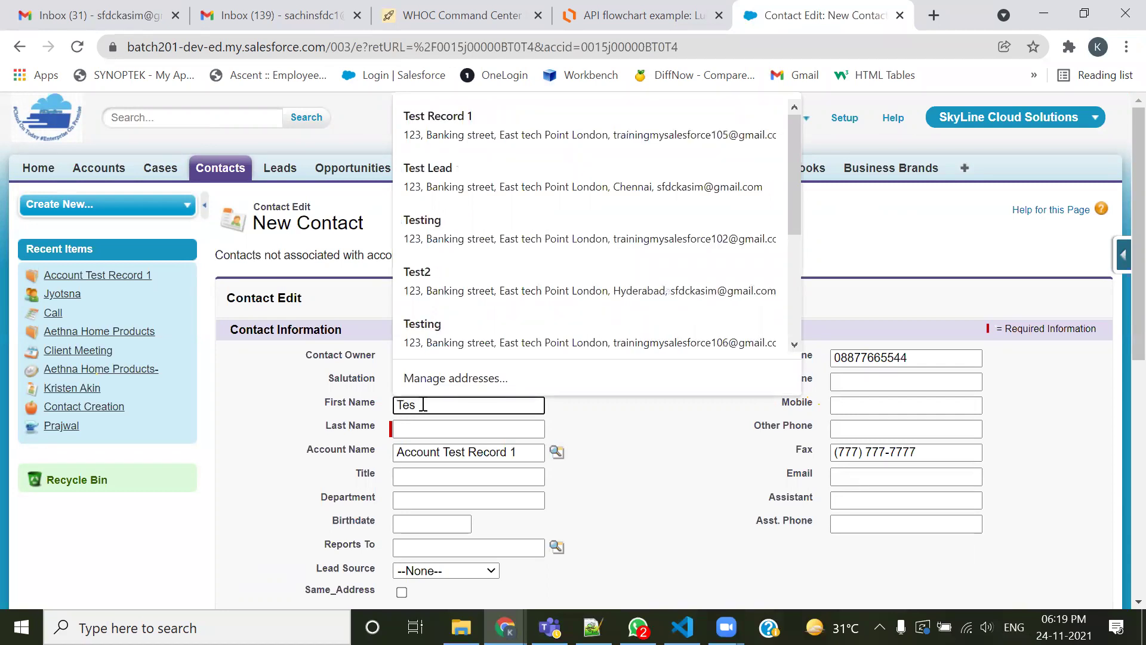
key(BackSpace)
key(BackSpace)
key(BackSpace)
text(C)
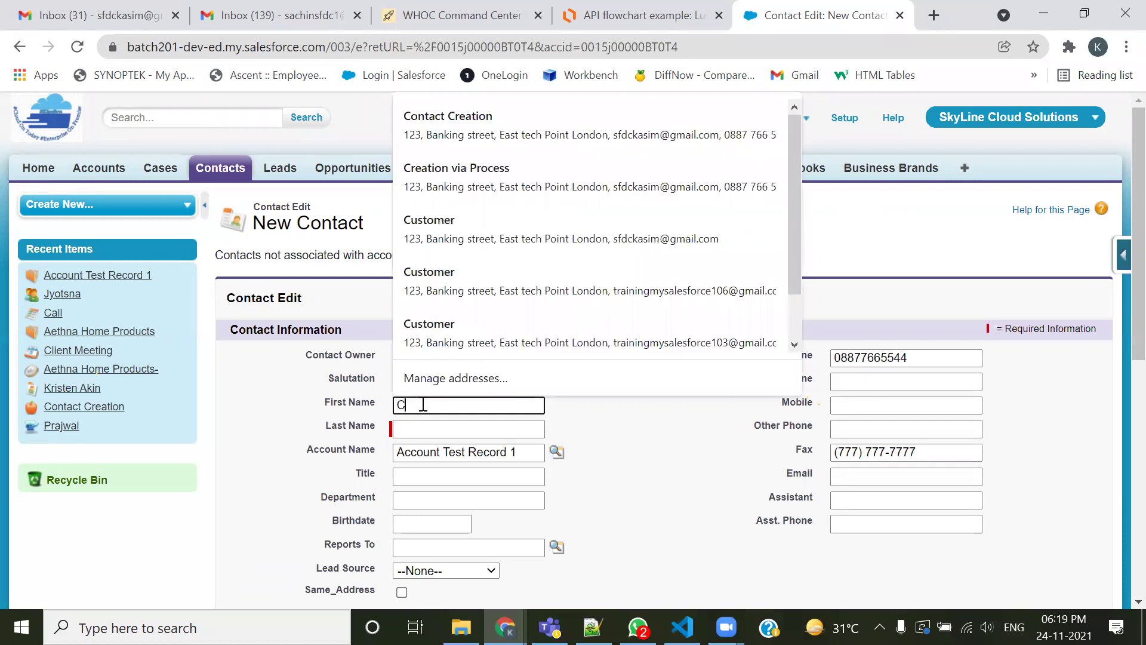
text(ontact TEst)
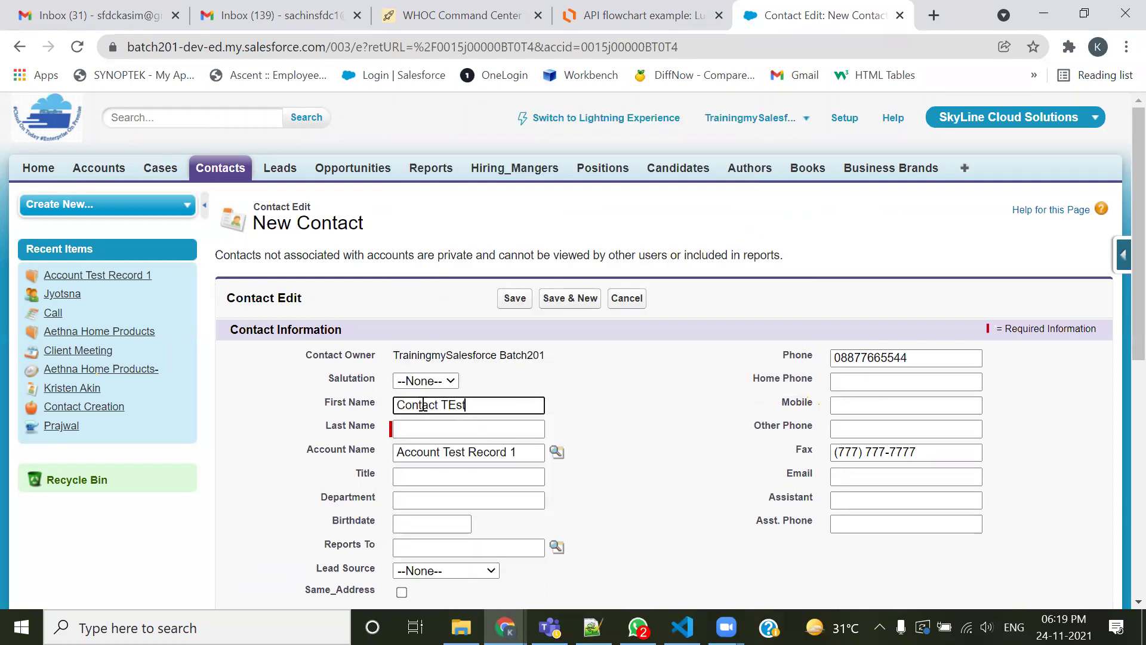
key(Tab)
Enter last name 'Record 1' and save the contact
text(Reof)
key(BackSpace)
key(BackSpace)
text(cr)
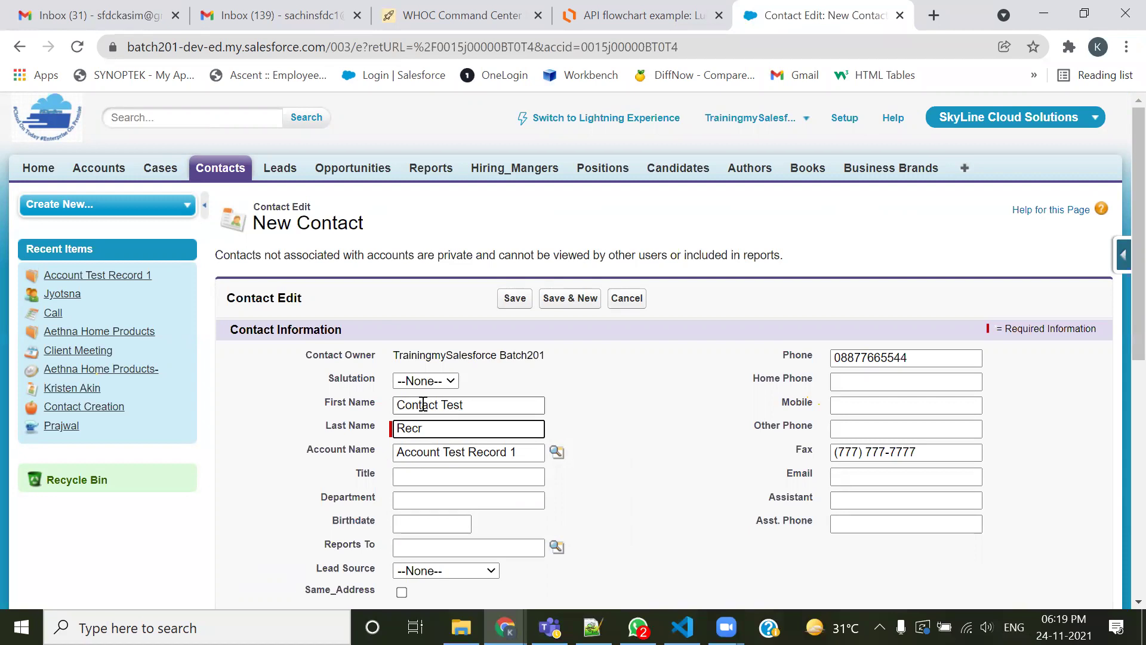
key(BackSpace)
text(ord 1)
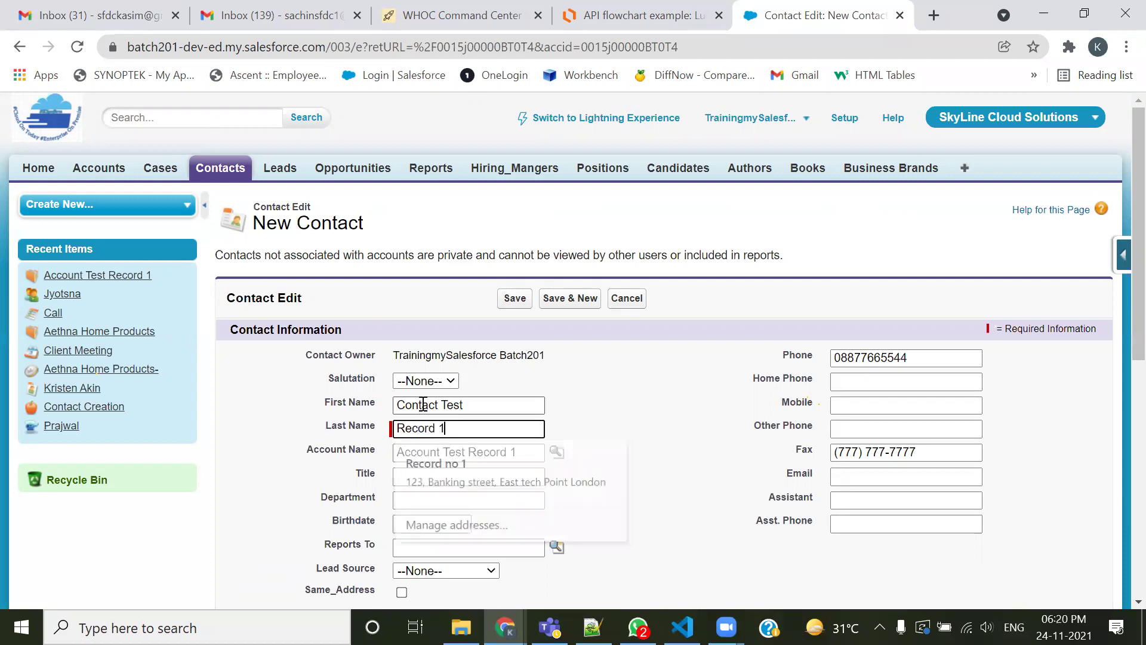
scroll(729, 444, down, 3)
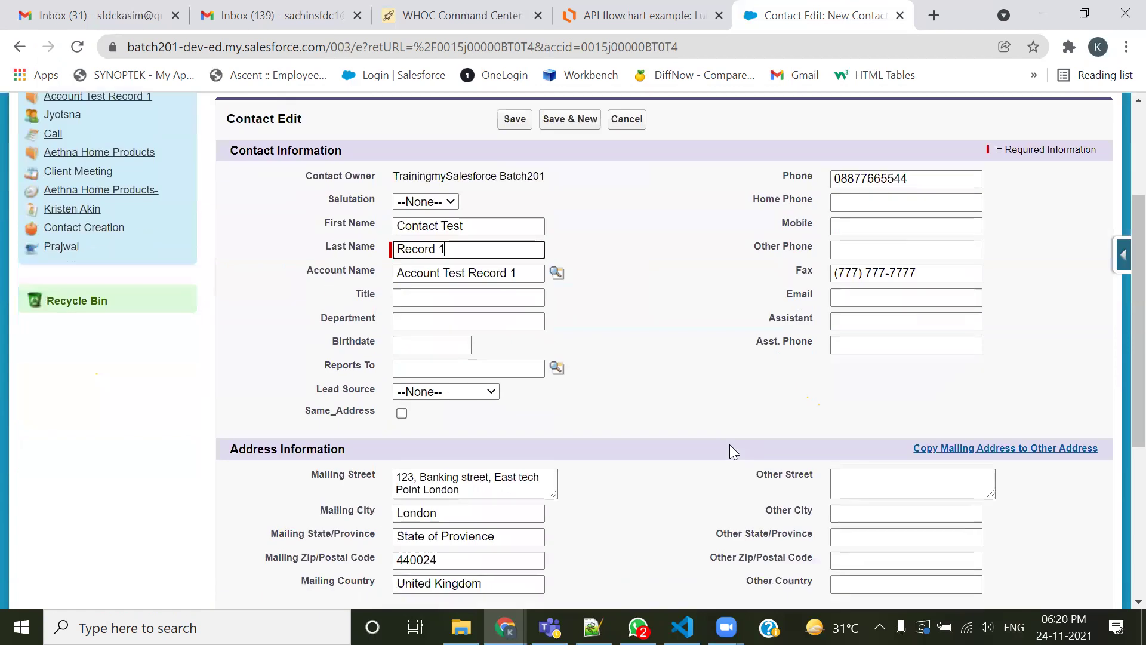
scroll(604, 359, down, 5)
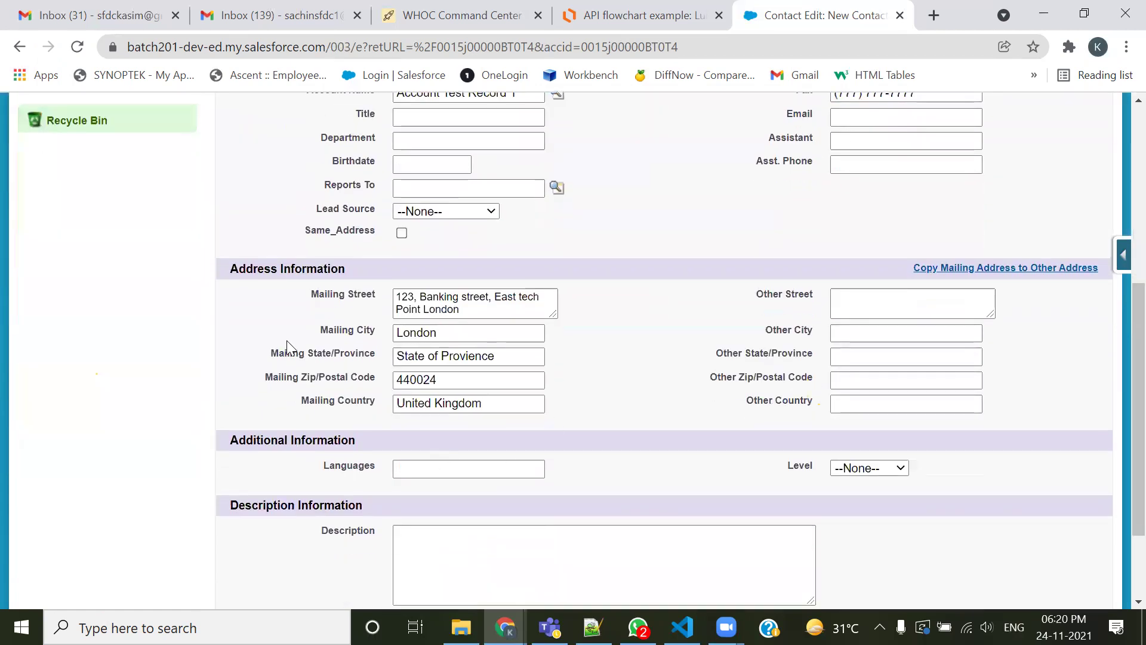
click(517, 521)
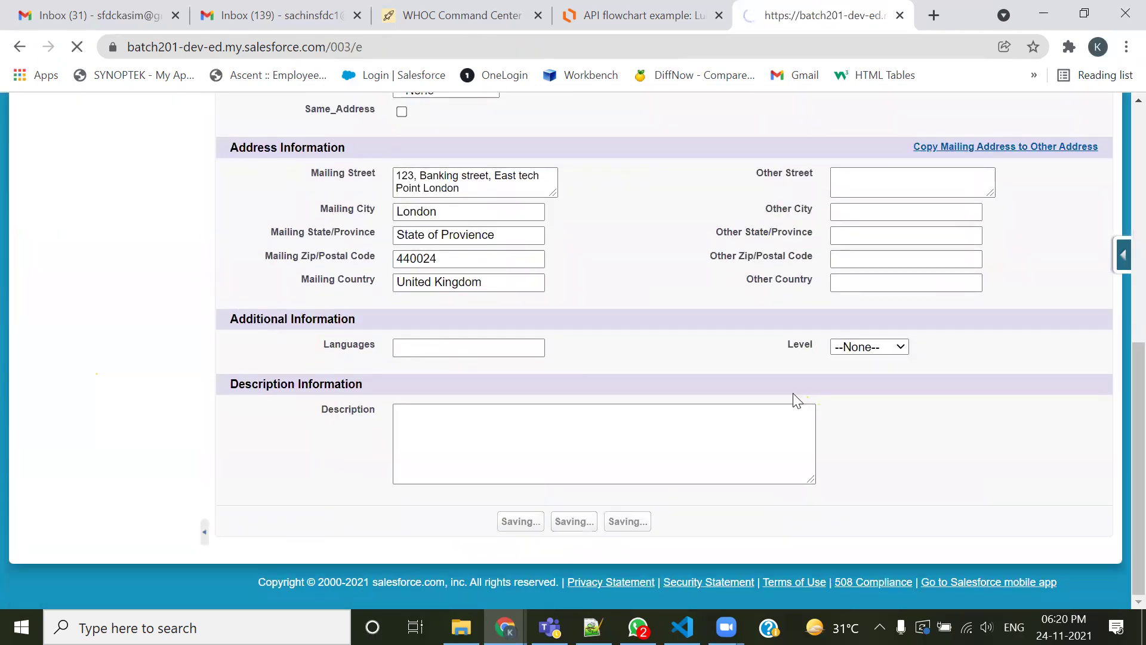
Follow the Account Test Record 1 link and scroll to its Contacts list showing Contact Test Record 1
scroll(526, 406, down, 3)
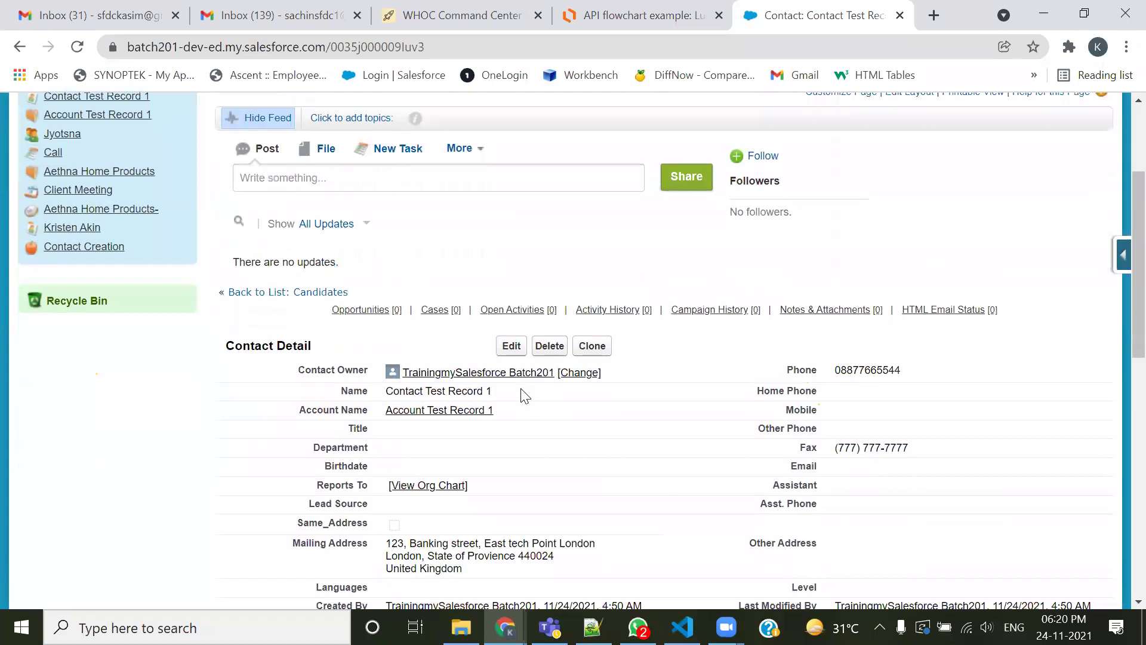
click(397, 410)
scroll(467, 428, down, 6)
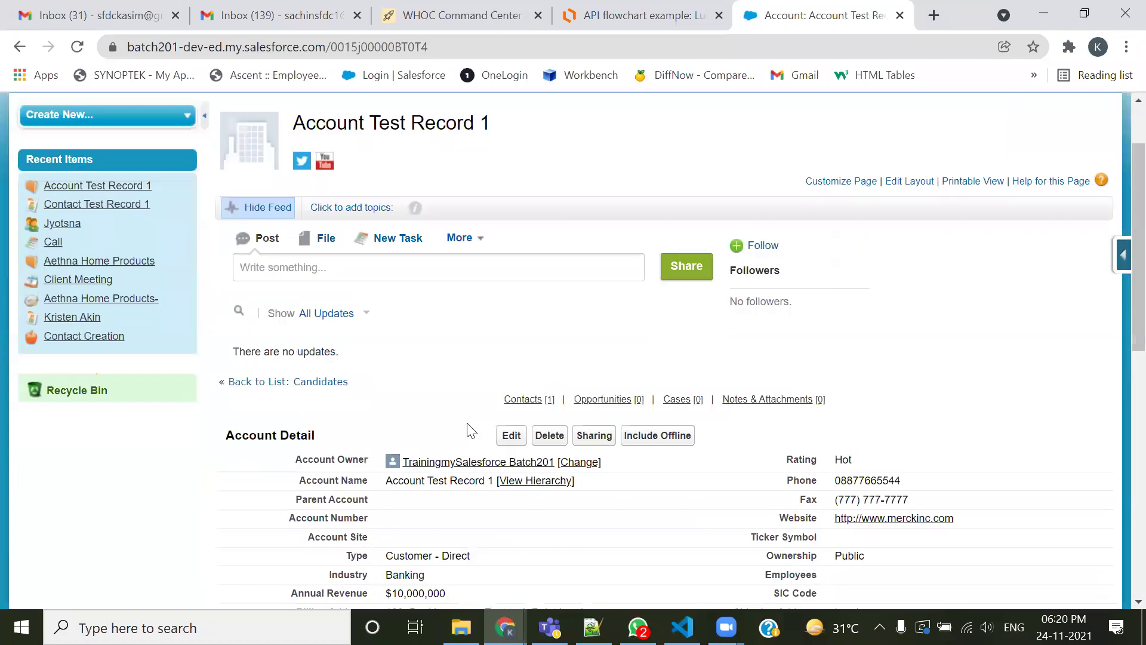
scroll(370, 258, down, 1)
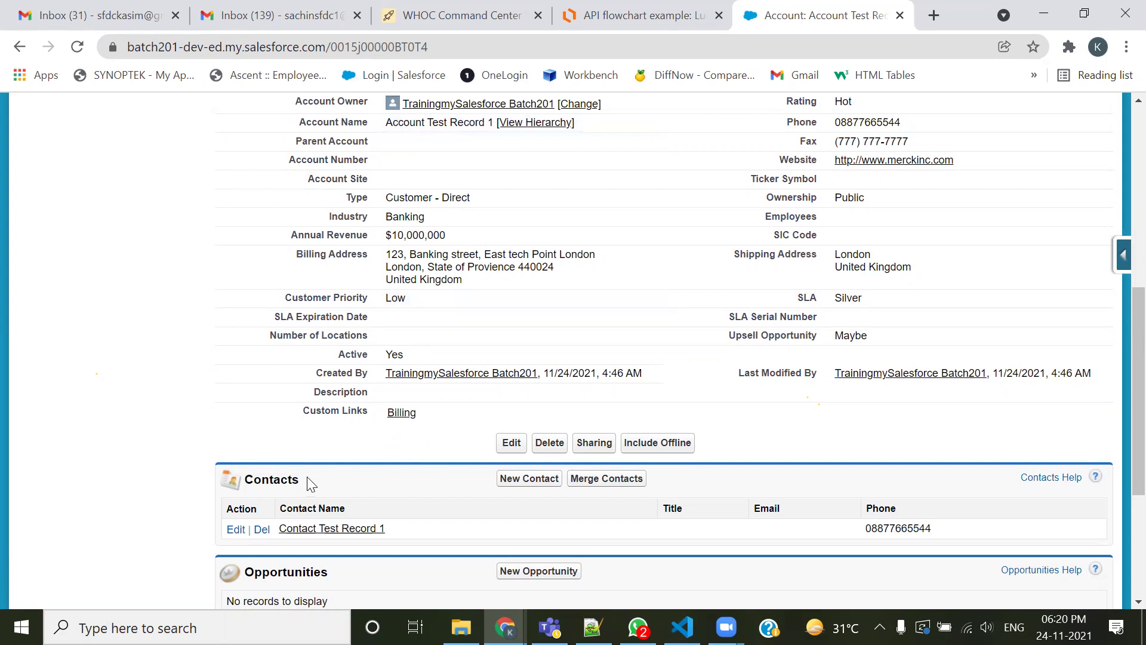
drag(297, 478, 245, 478)
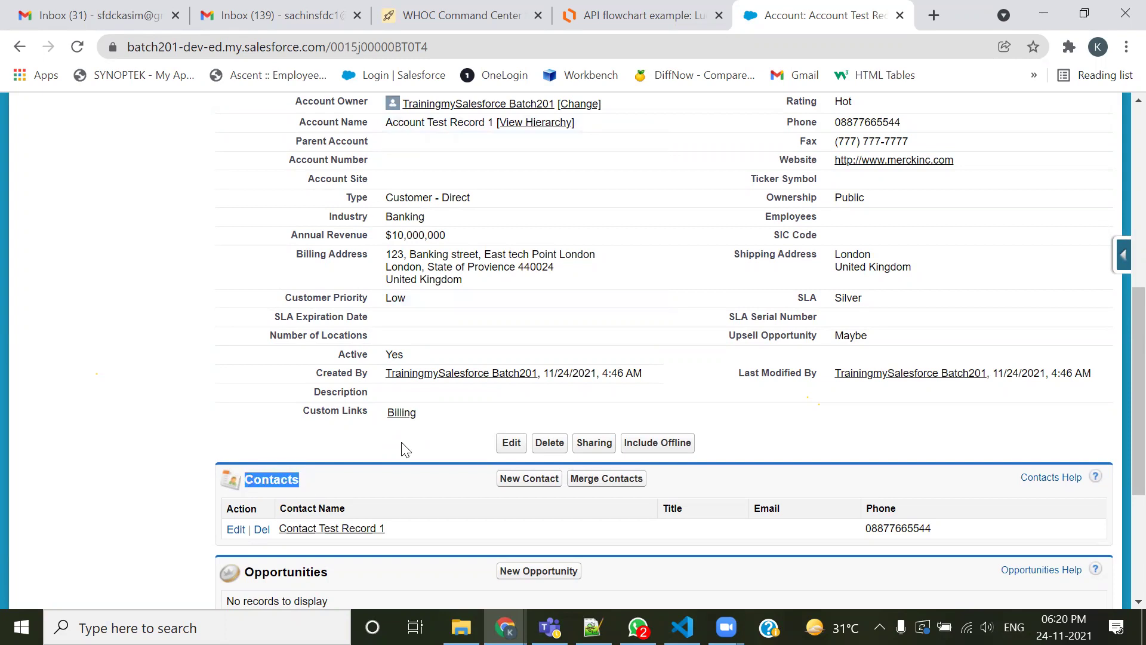
scroll(403, 449, down, 3)
drag(328, 393, 247, 392)
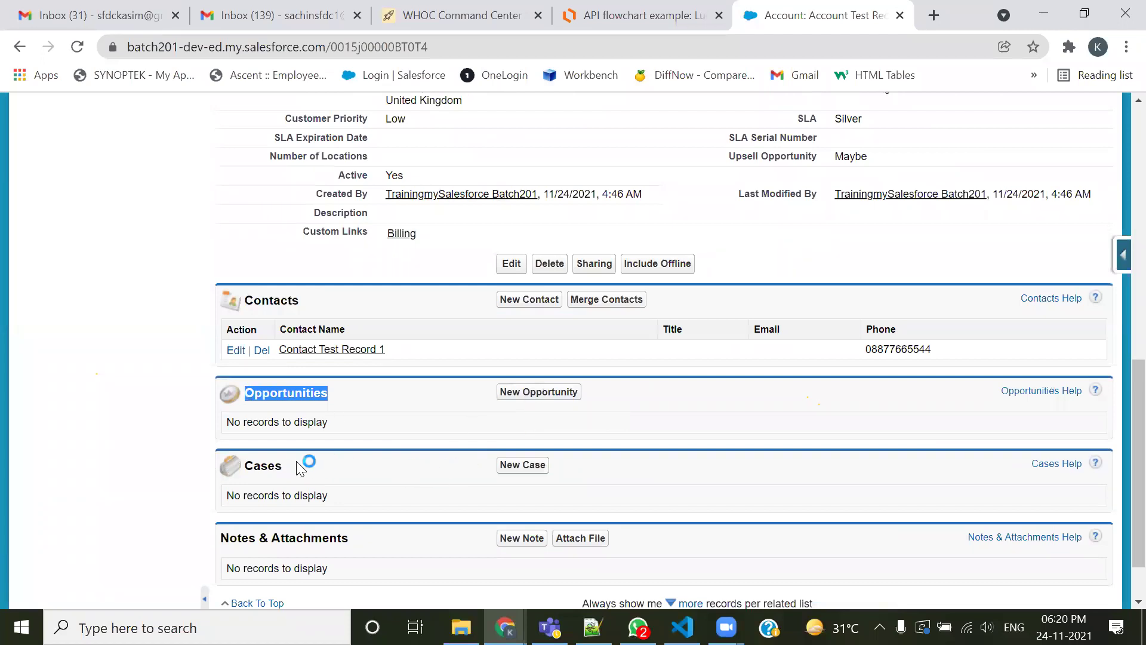
scroll(501, 481, up, 3)
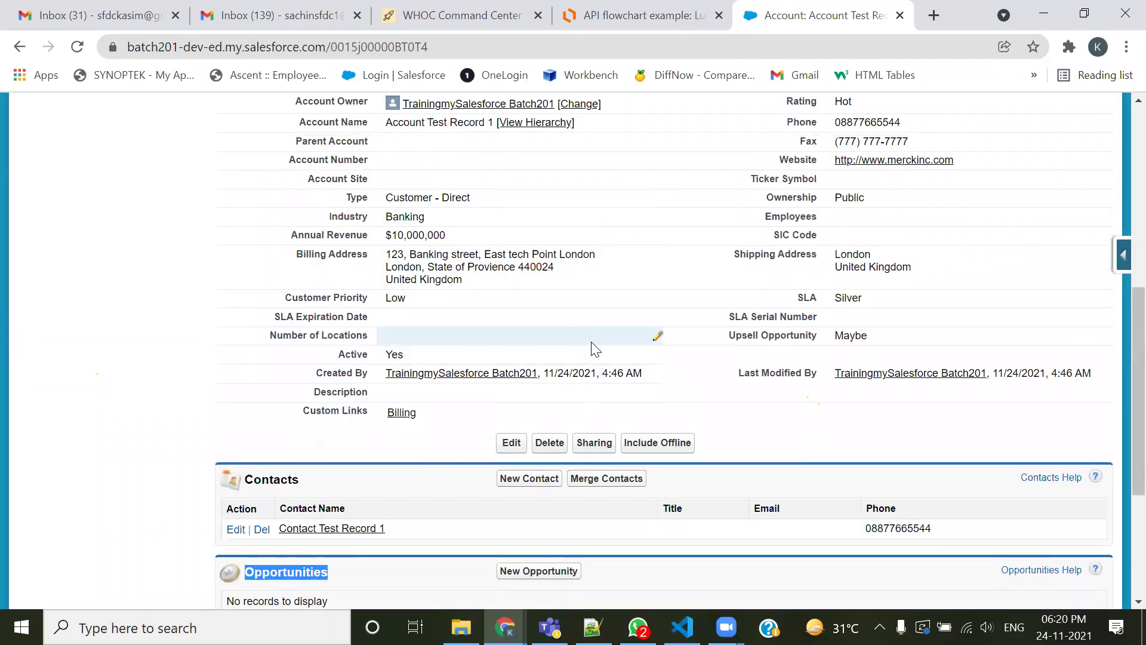
scroll(591, 342, up, 2)
scroll(417, 520, down, 2)
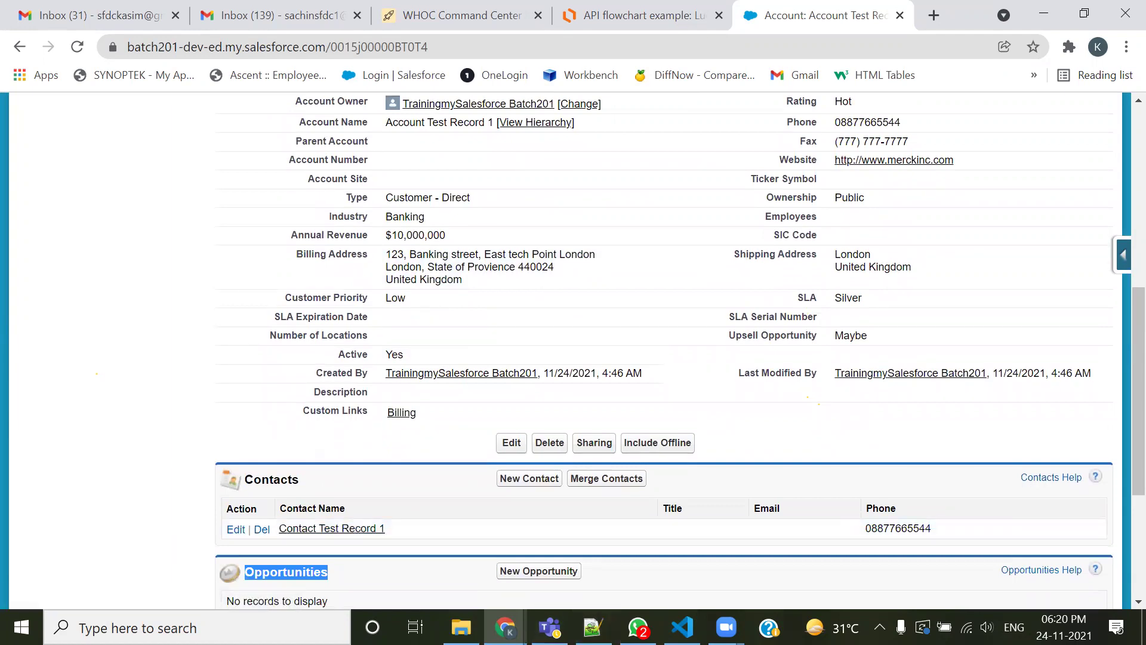
mouse_move(279, 545)
mouse_down()
mouse_move(394, 499)
mouse_move(268, 555)
mouse_up()
mouse_move(303, 502)
mouse_down()
mouse_move(156, 236)
mouse_move(301, 142)
mouse_move(325, 148)
mouse_up()
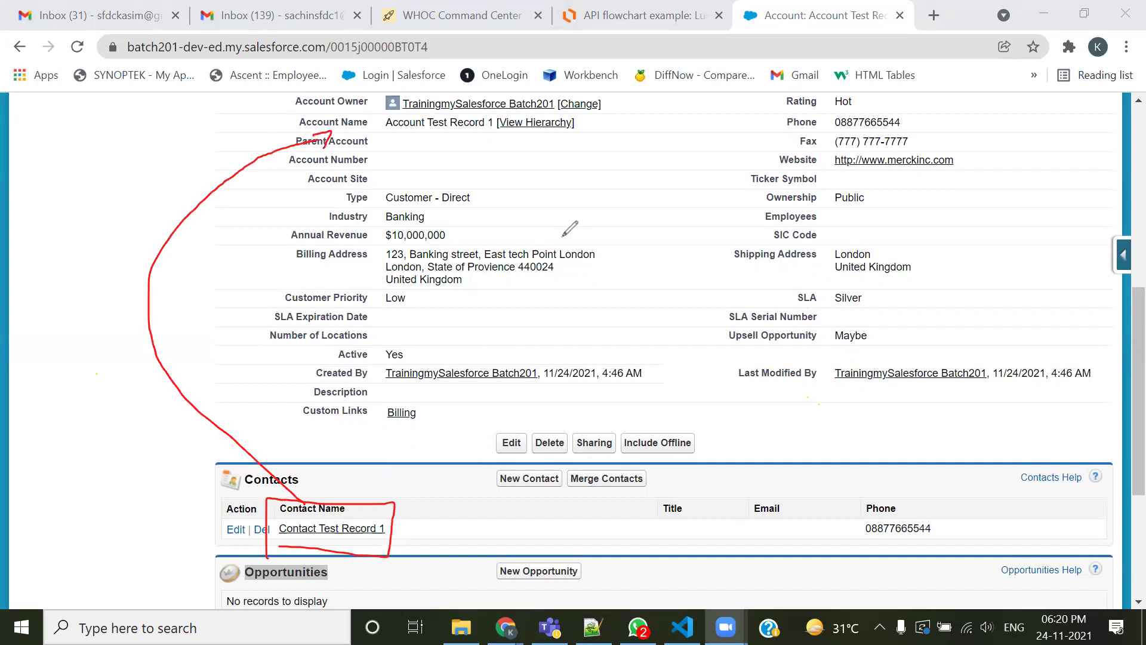
mouse_move(485, 493)
mouse_down()
mouse_move(530, 495)
mouse_move(562, 462)
mouse_move(517, 459)
mouse_move(494, 471)
mouse_move(490, 500)
mouse_up()
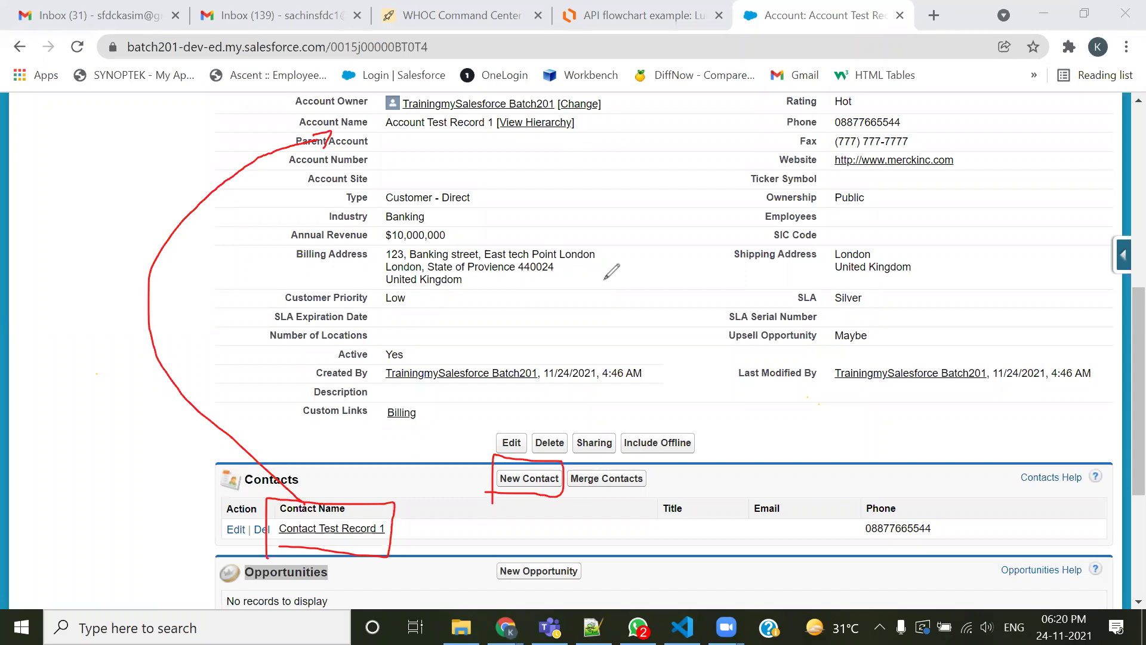
drag(379, 137, 591, 134)
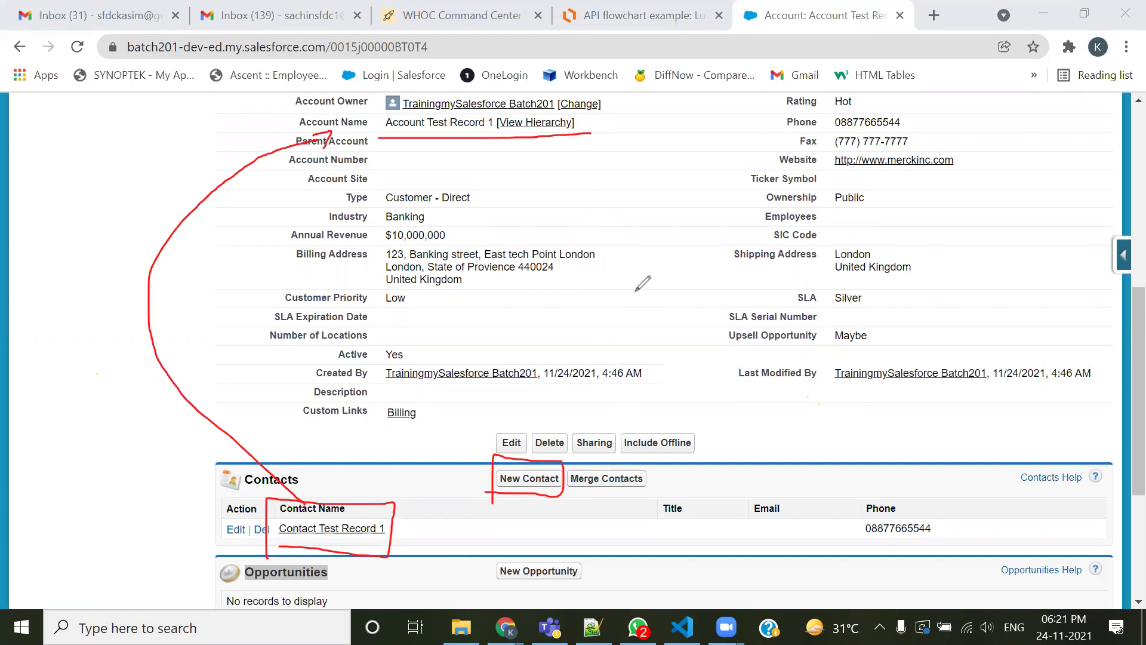
drag(603, 136, 604, 387)
mouse_move(603, 458)
mouse_down()
mouse_move(594, 515)
mouse_move(604, 506)
mouse_up()
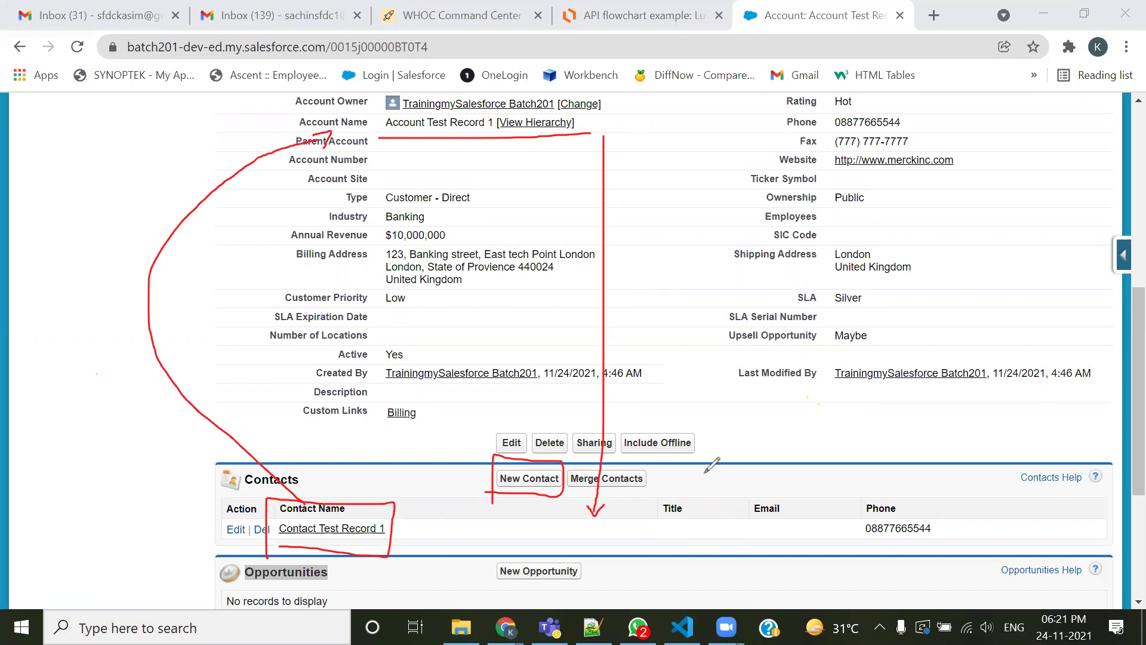
mouse_move(381, 136)
mouse_down()
mouse_move(418, 115)
mouse_move(588, 111)
mouse_move(590, 136)
mouse_up()
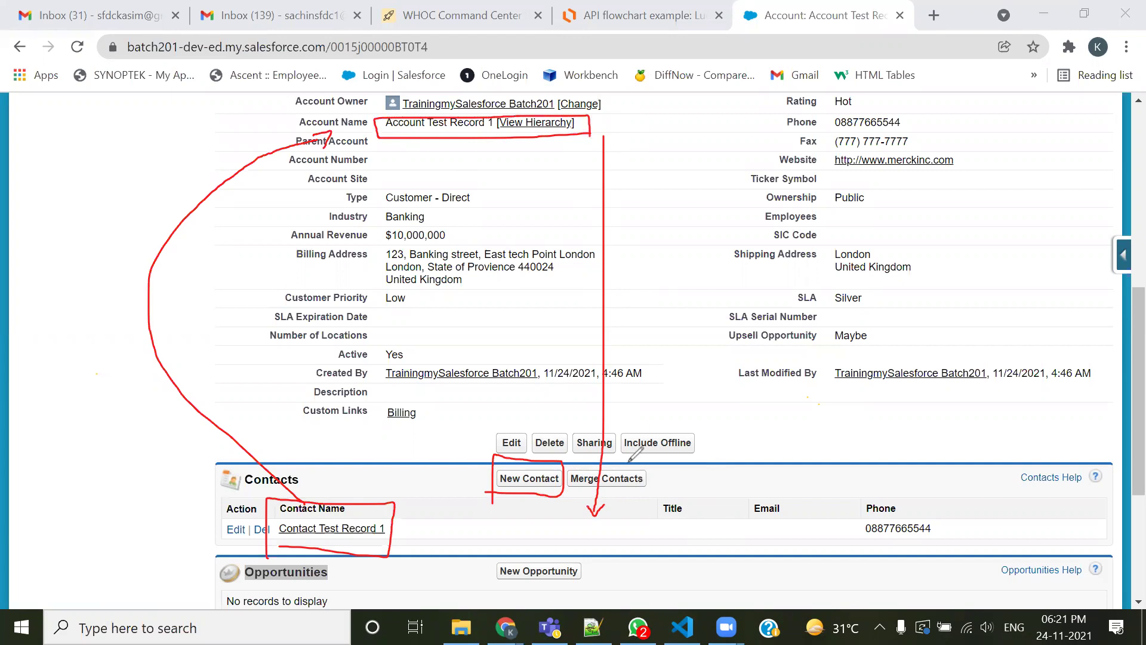
click(785, 91)
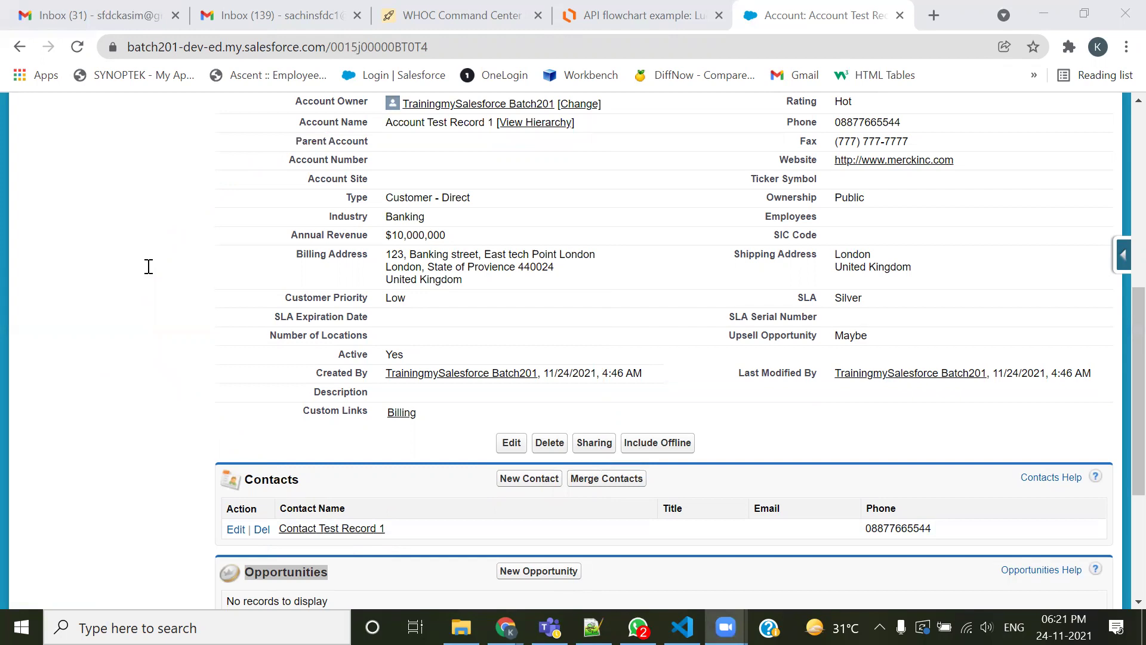
key(alt+Tab)
drag(405, 280, 531, 283)
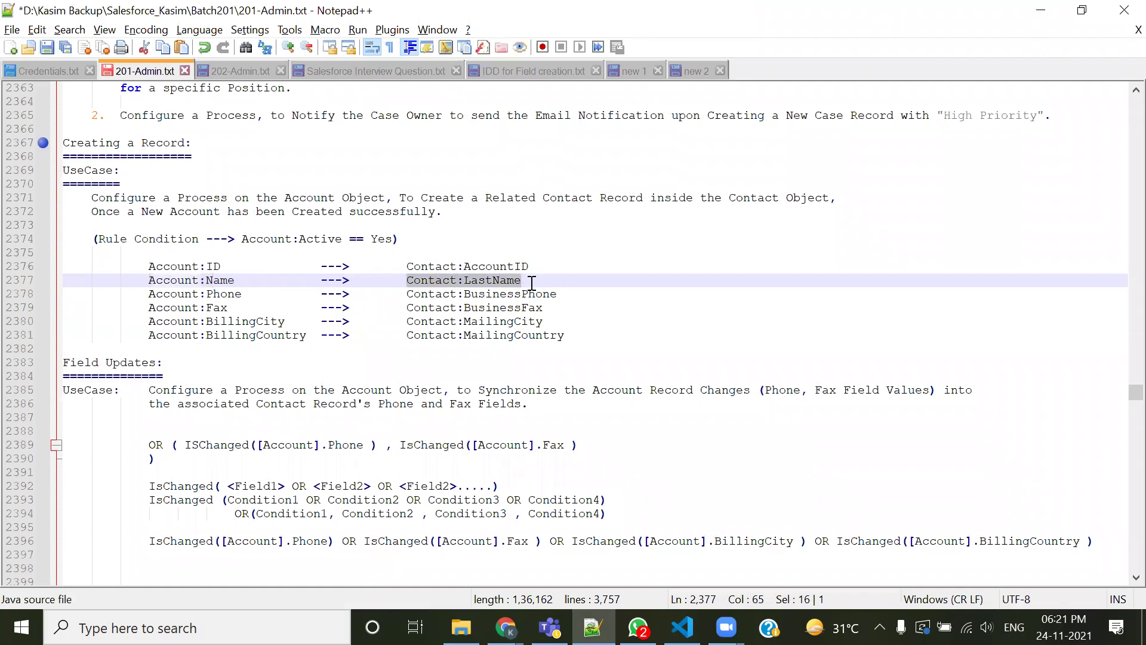
click(556, 295)
drag(520, 280, 459, 280)
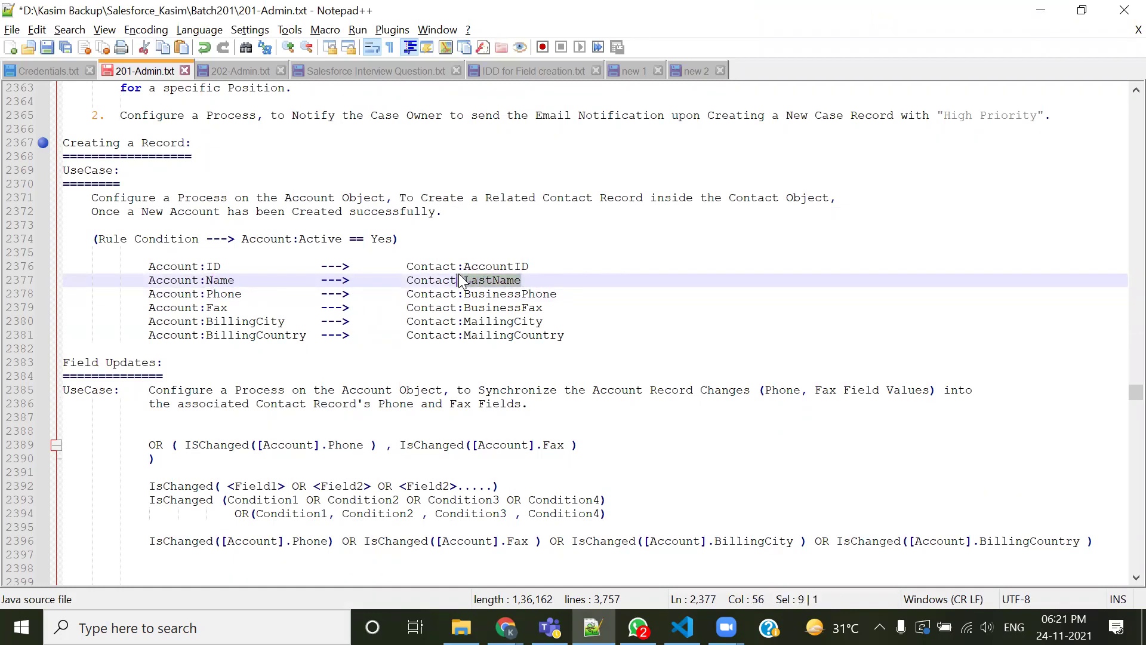
key(alt+Tab)
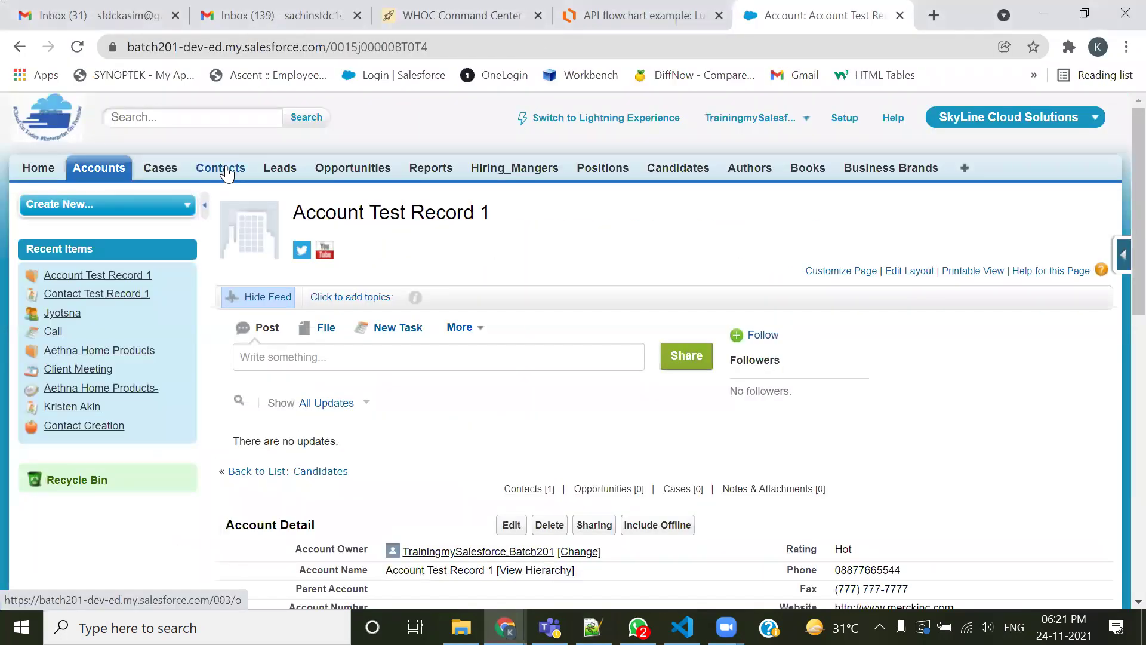
Open a New Contact form in a new Contacts tab, then return to the Notepad++ mapping notes
middle_click(220, 168)
key(ctrl+Tab)
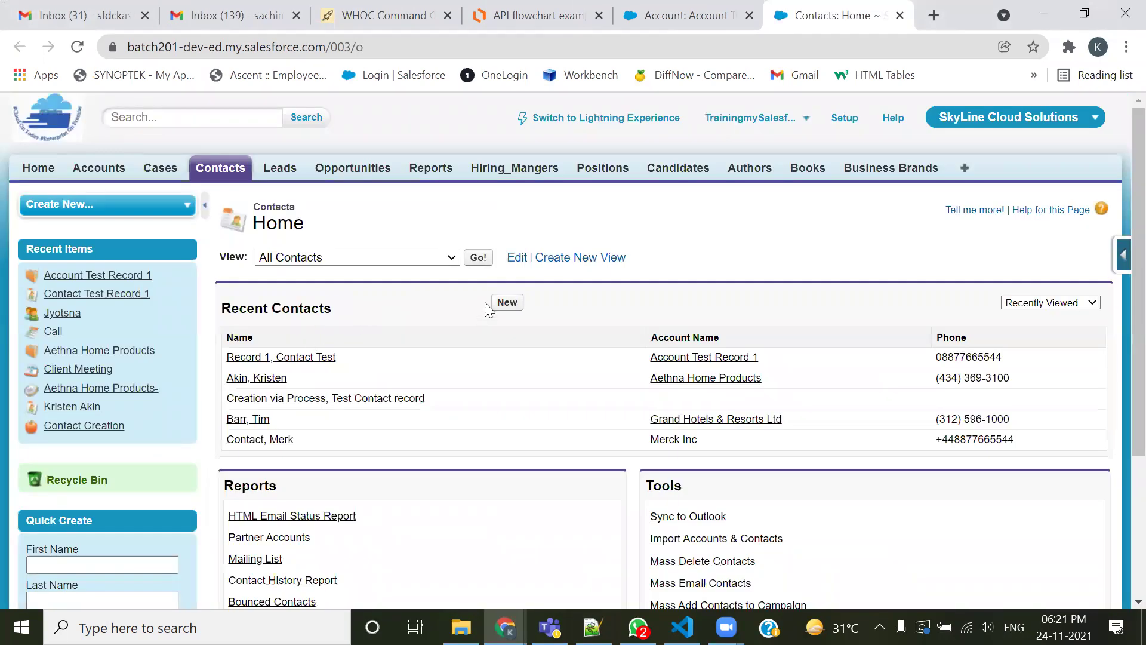
drag(326, 426, 382, 426)
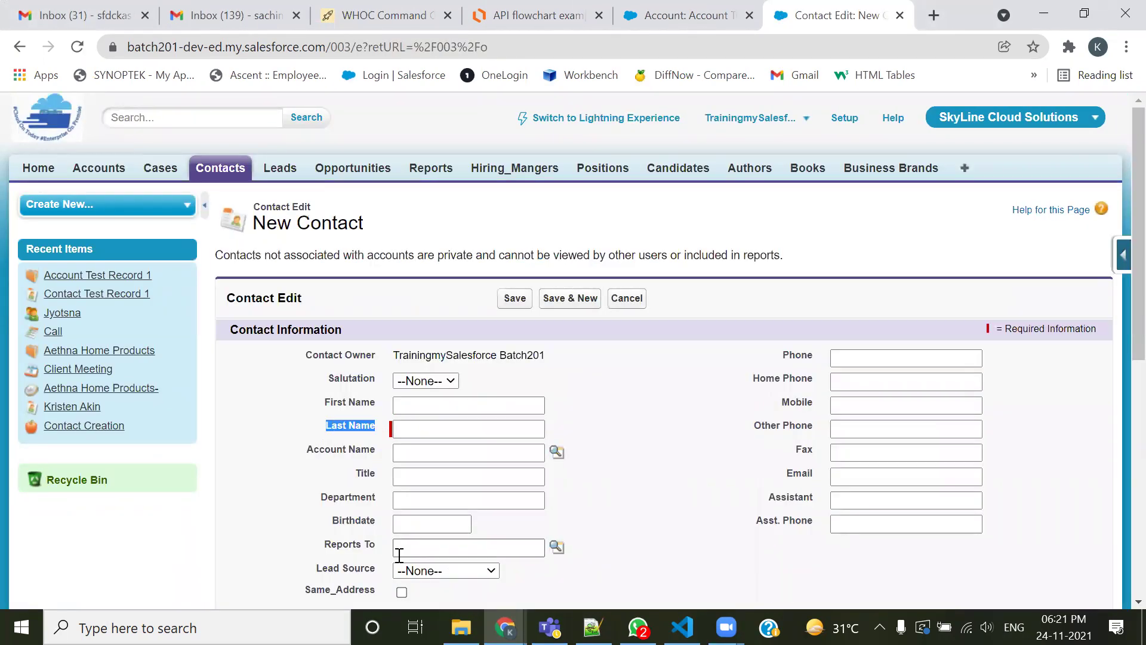
key(alt+Tab)
key(Tab)
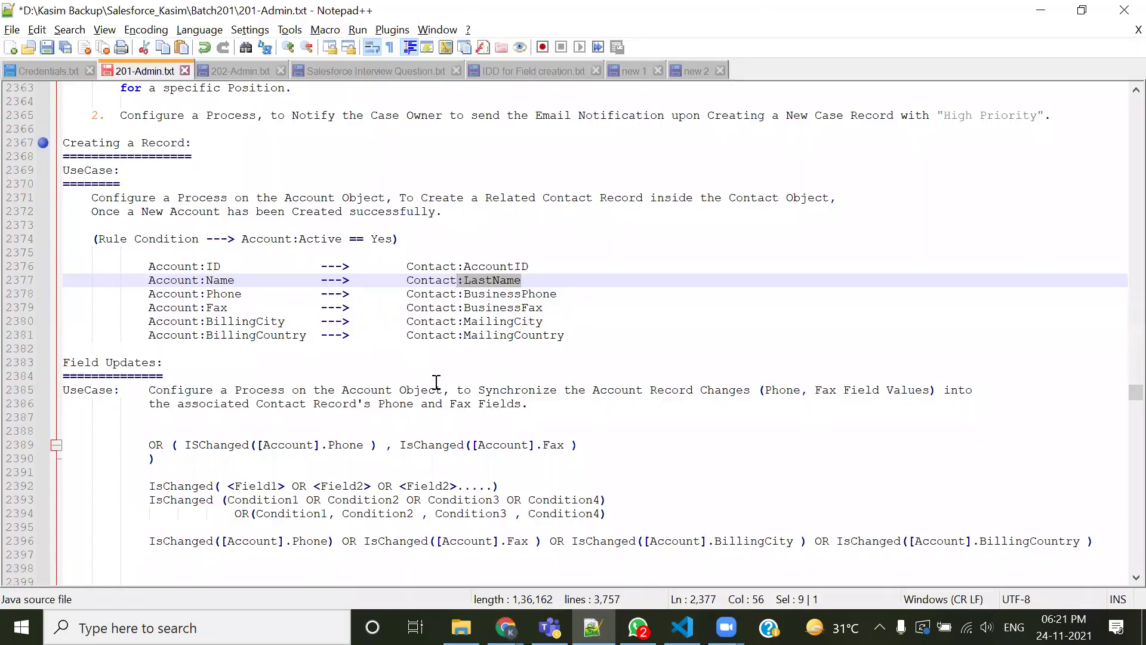
double_click(219, 279)
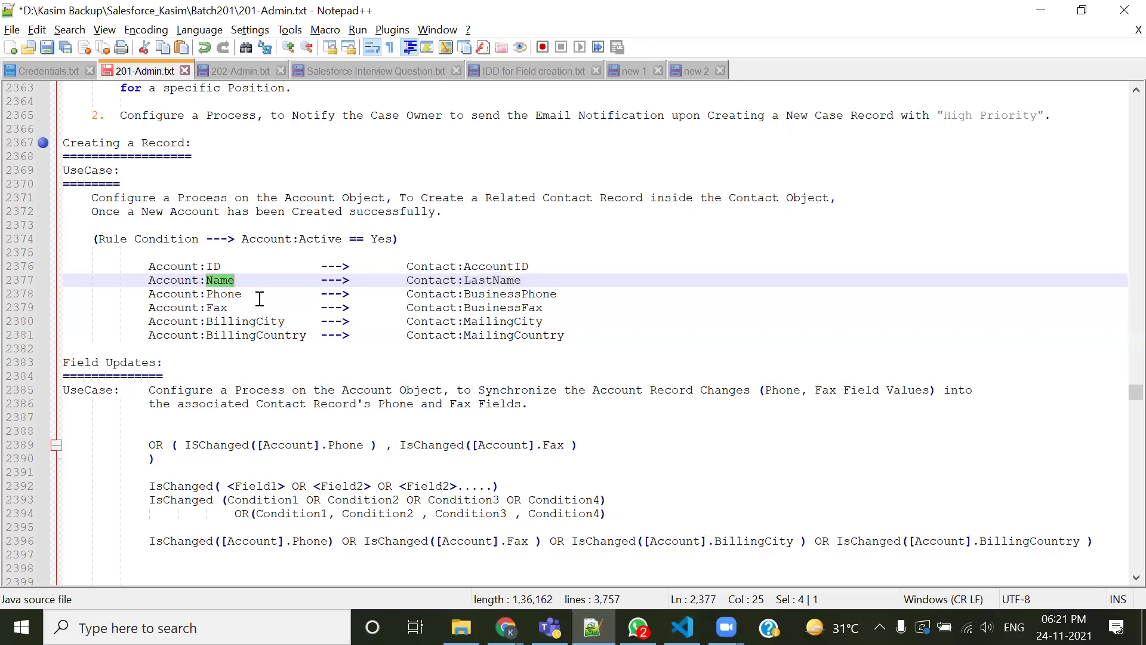
drag(521, 280, 464, 281)
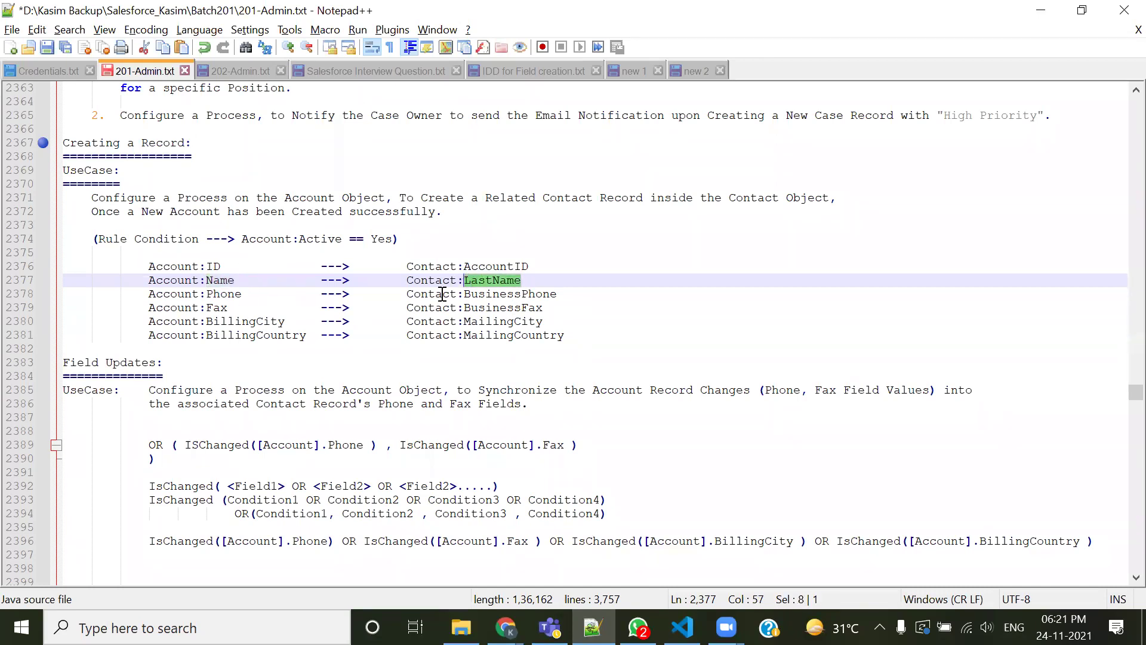
drag(267, 292, 207, 308)
click(232, 295)
double_click(508, 294)
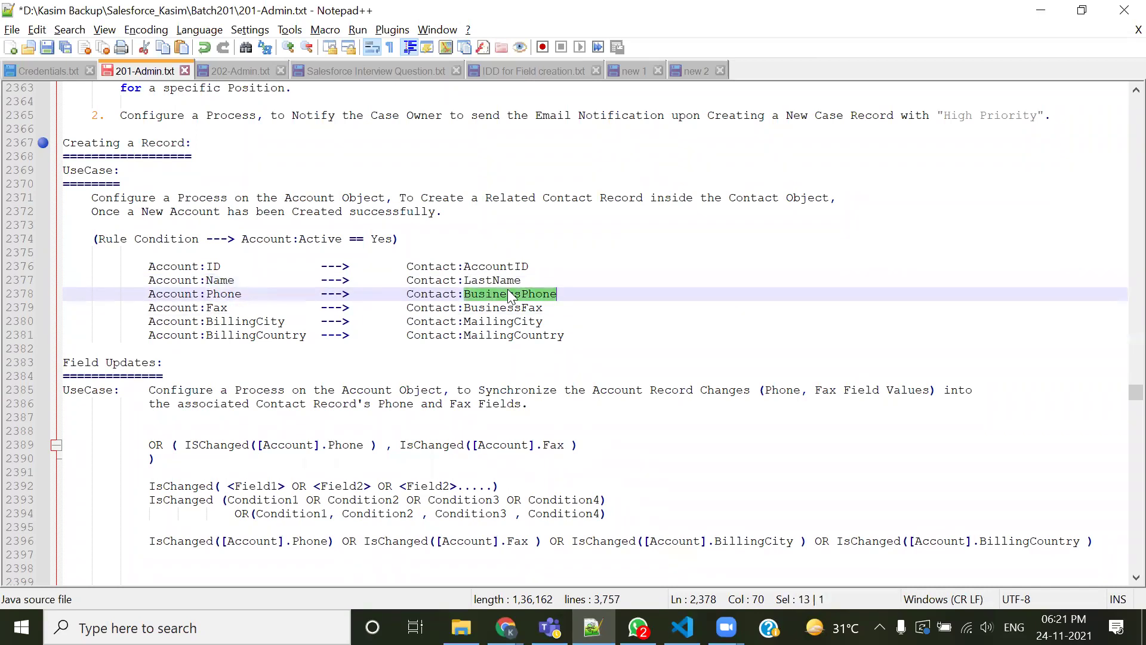
double_click(215, 307)
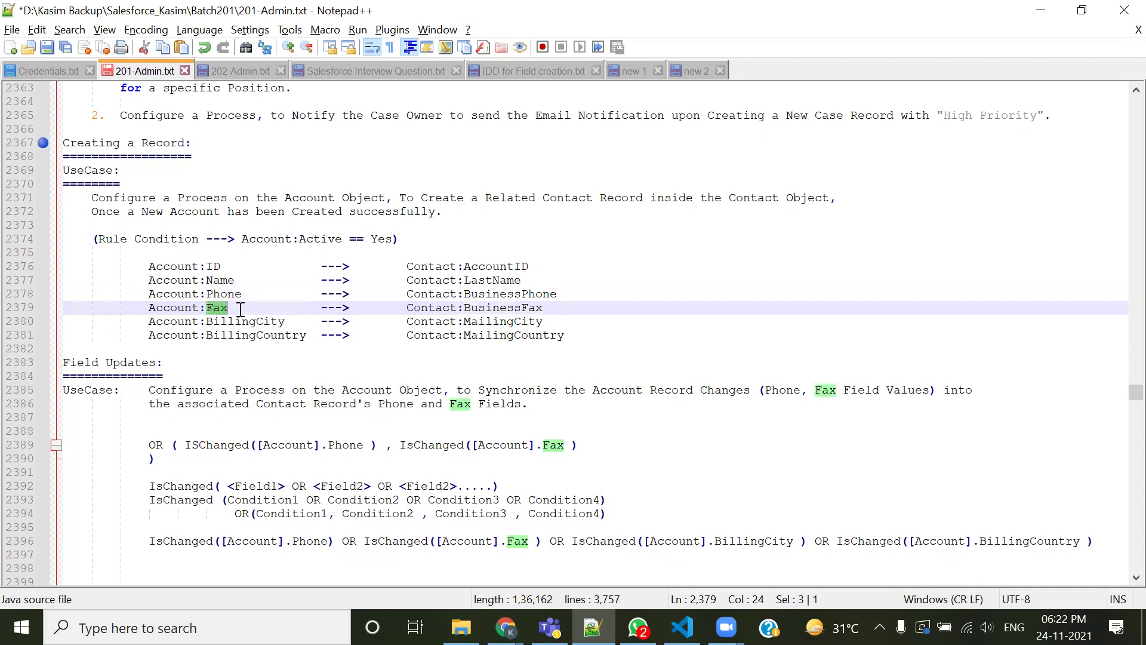
double_click(523, 307)
double_click(221, 322)
double_click(482, 308)
click(213, 334)
double_click(213, 335)
double_click(499, 335)
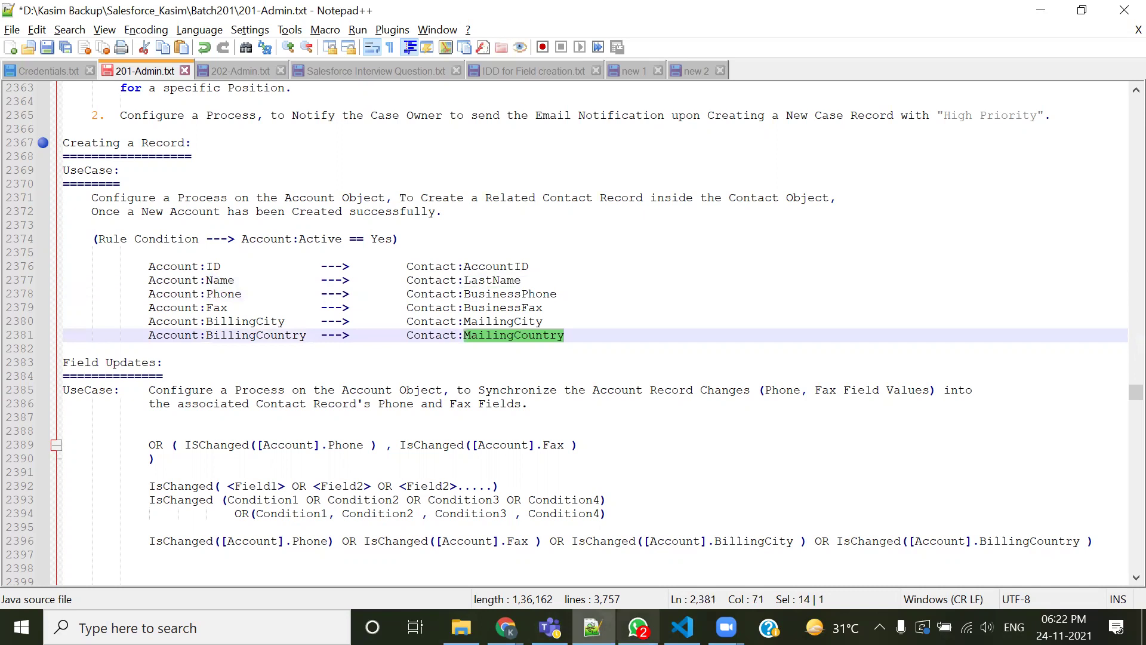
key(alt+Tab)
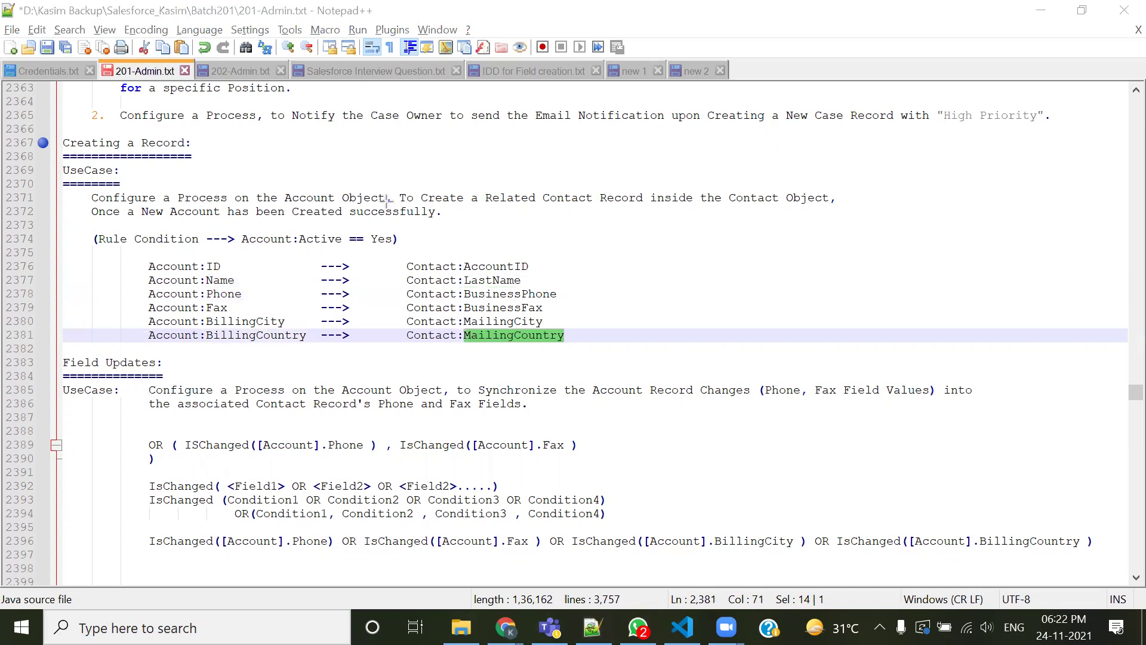
mouse_move(133, 275)
mouse_down()
mouse_move(314, 357)
mouse_move(571, 358)
mouse_up()
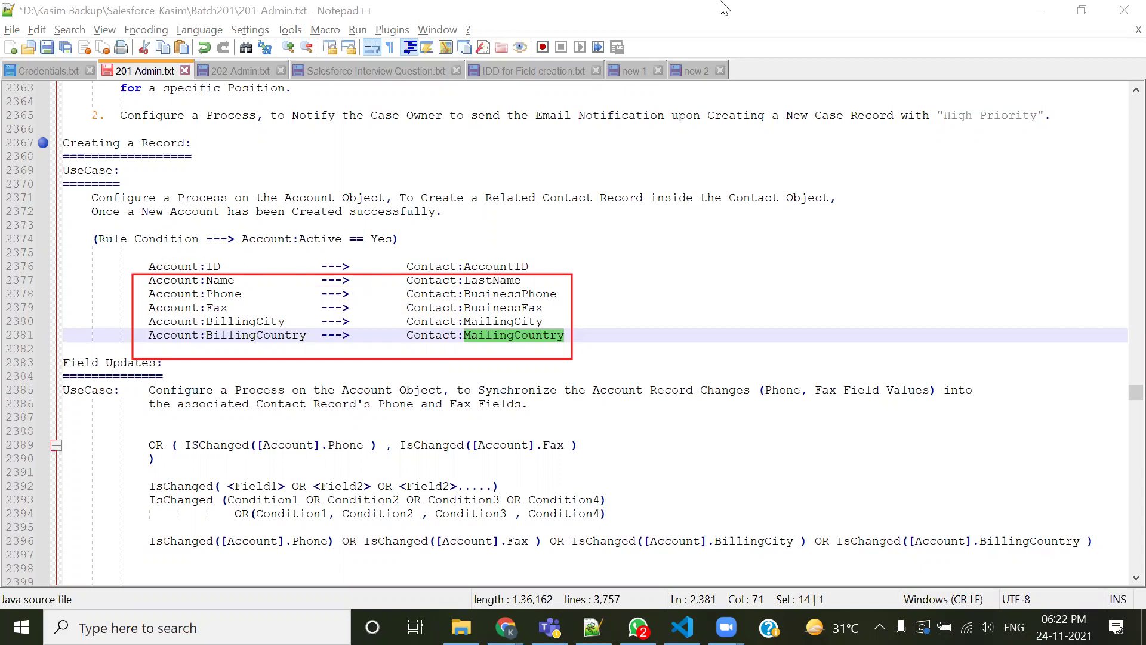
key(ctrl+z)
drag(401, 258, 531, 274)
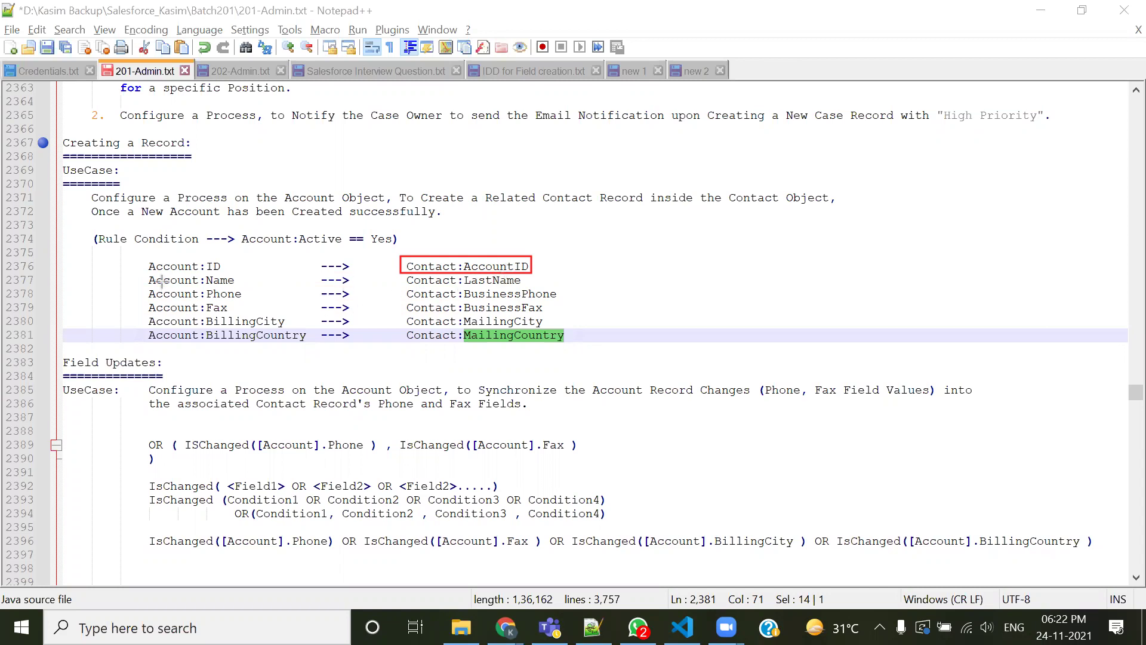
drag(142, 253, 232, 274)
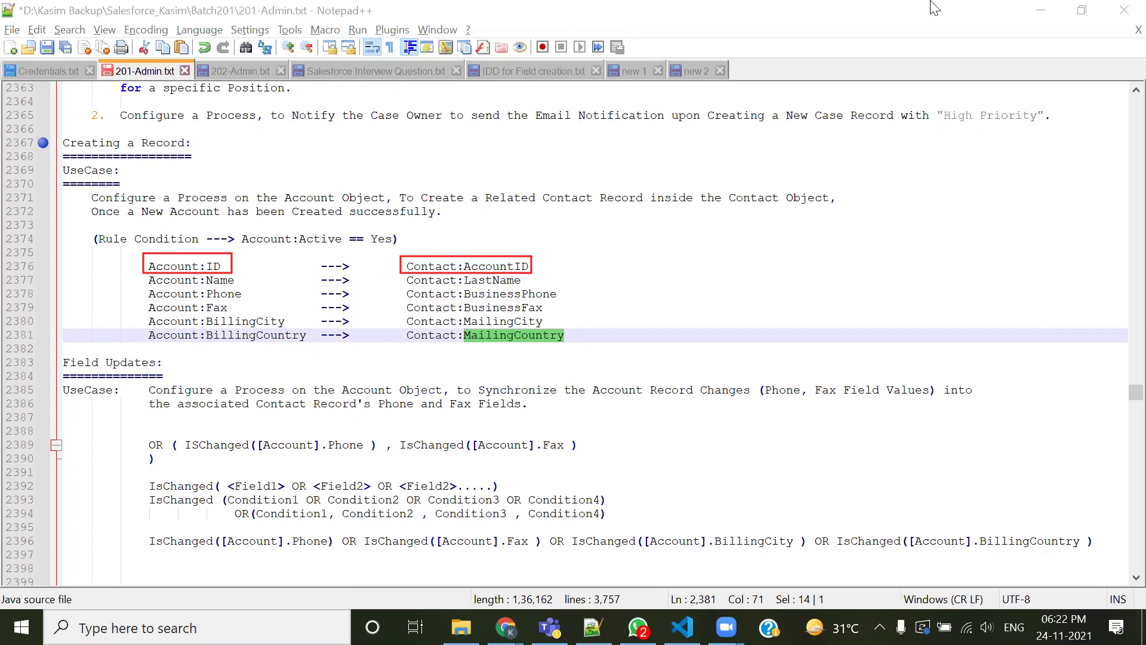
click(930, 2)
Move the Reminders popup aside and open the Salesforce Home page in a new browser tab
key(alt+Tab)
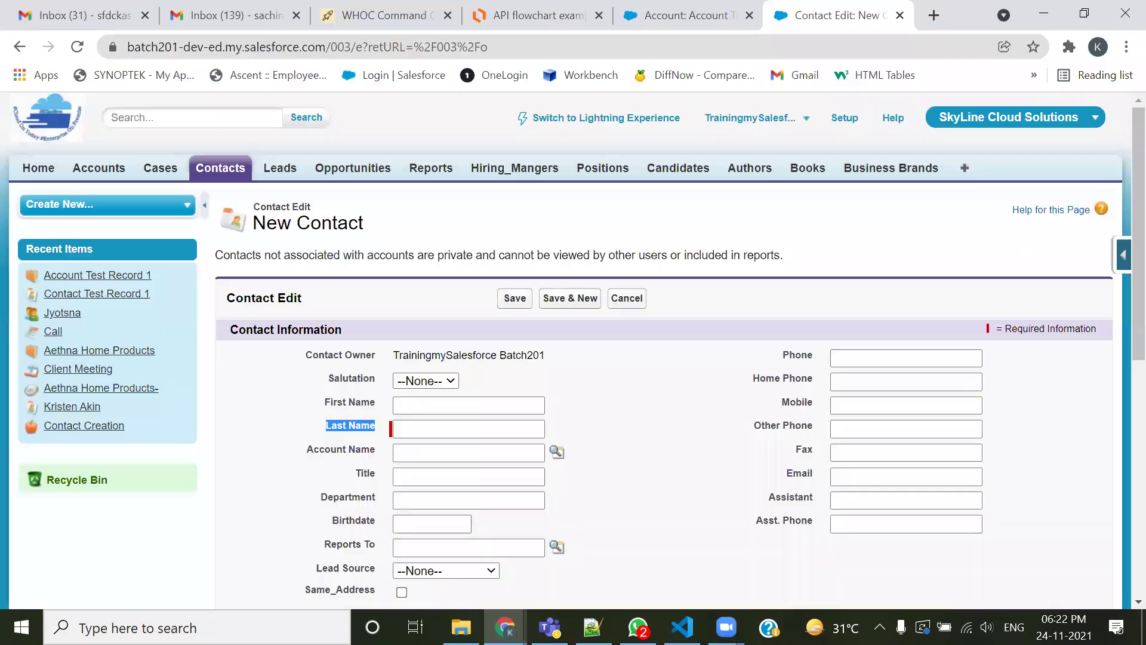
key(alt+Tab)
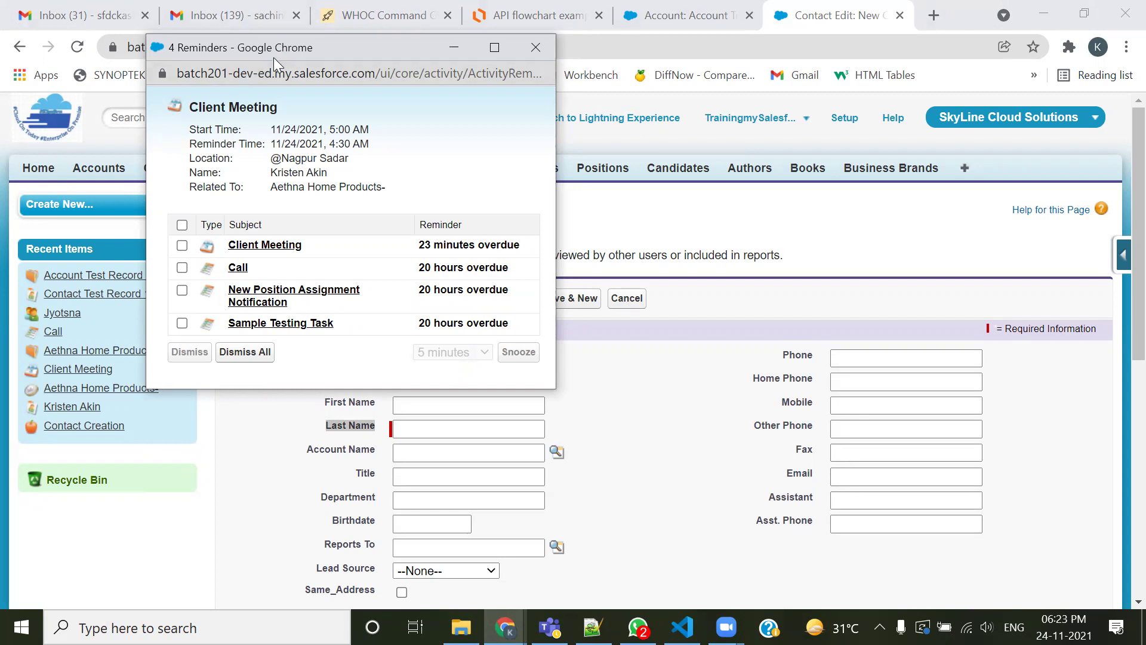
drag(282, 72, 403, 88)
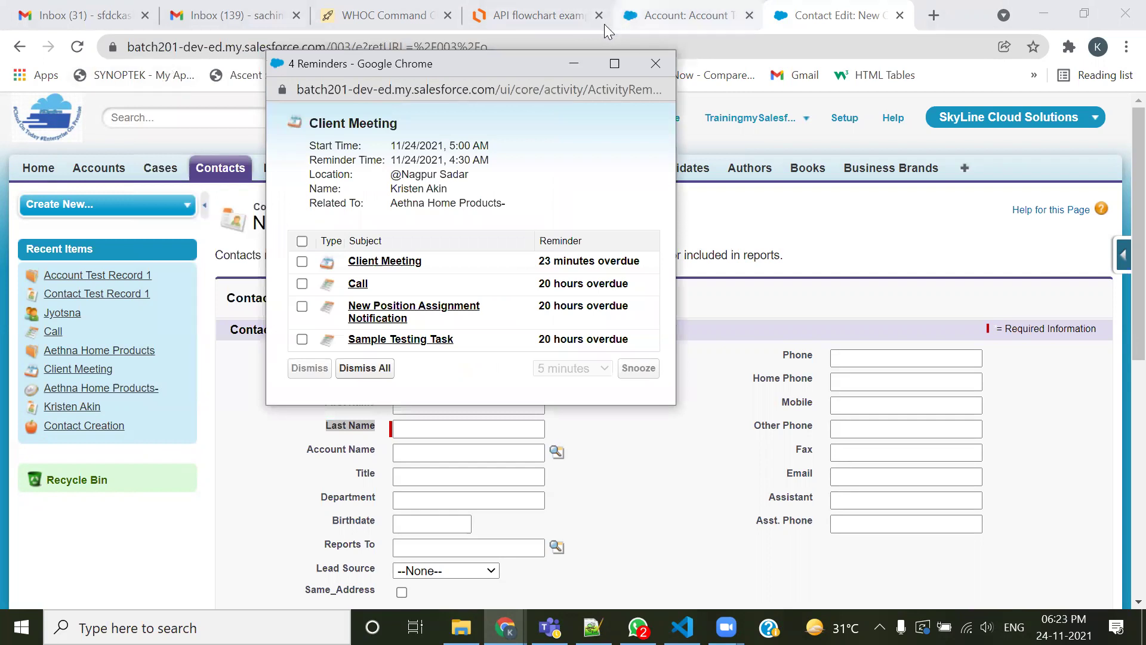
middle_click(36, 170)
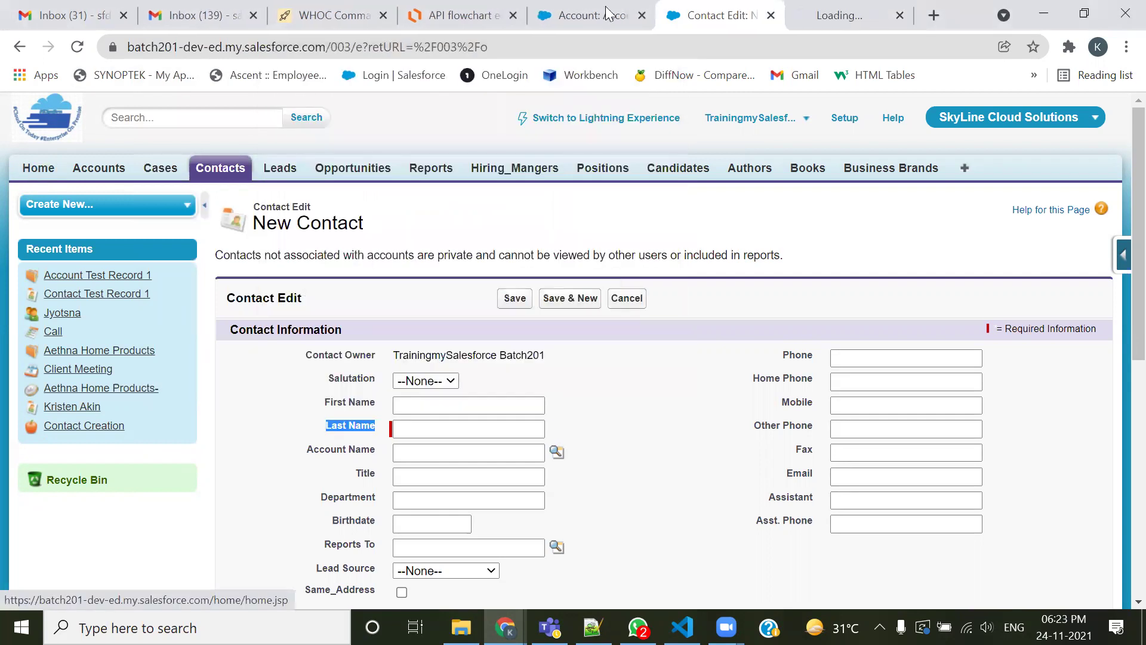
click(842, 15)
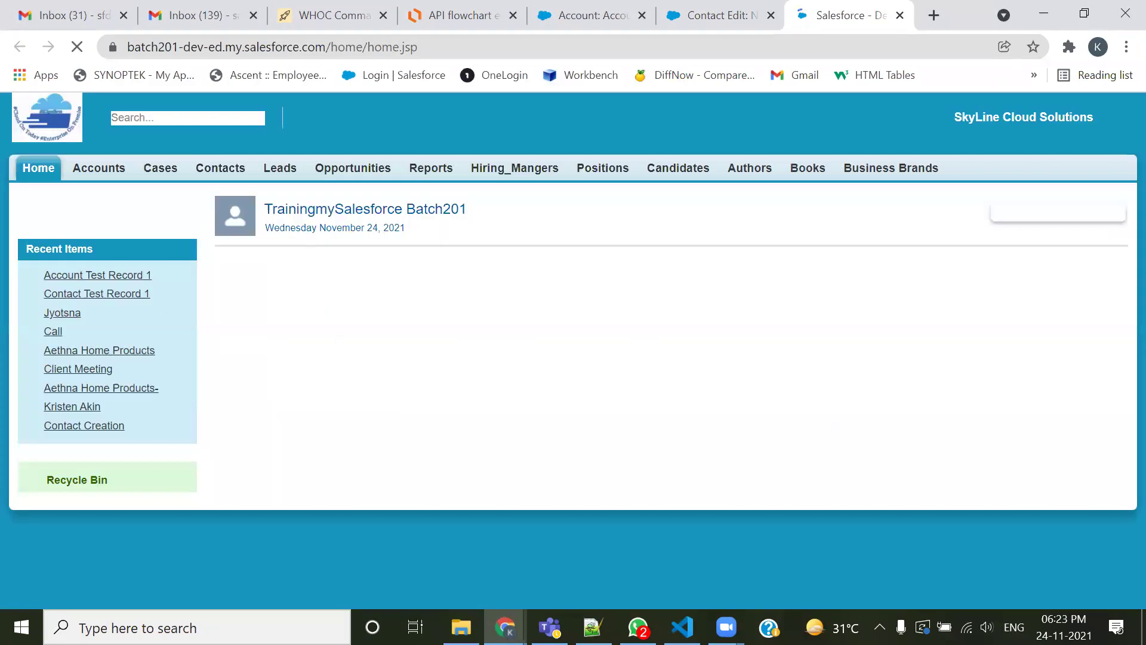
Hide the activity feed on the Home page and bring the page in front of the reminders
scroll(550, 441, down, 4)
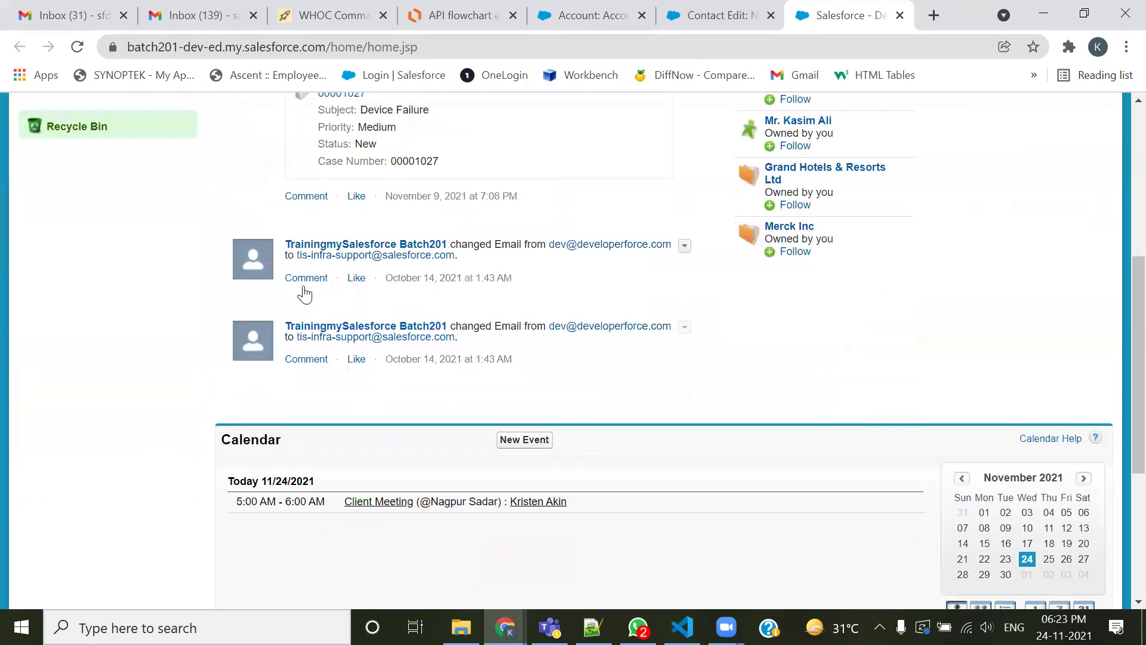
scroll(303, 288, up, 4)
click(263, 256)
scroll(349, 343, down, 1)
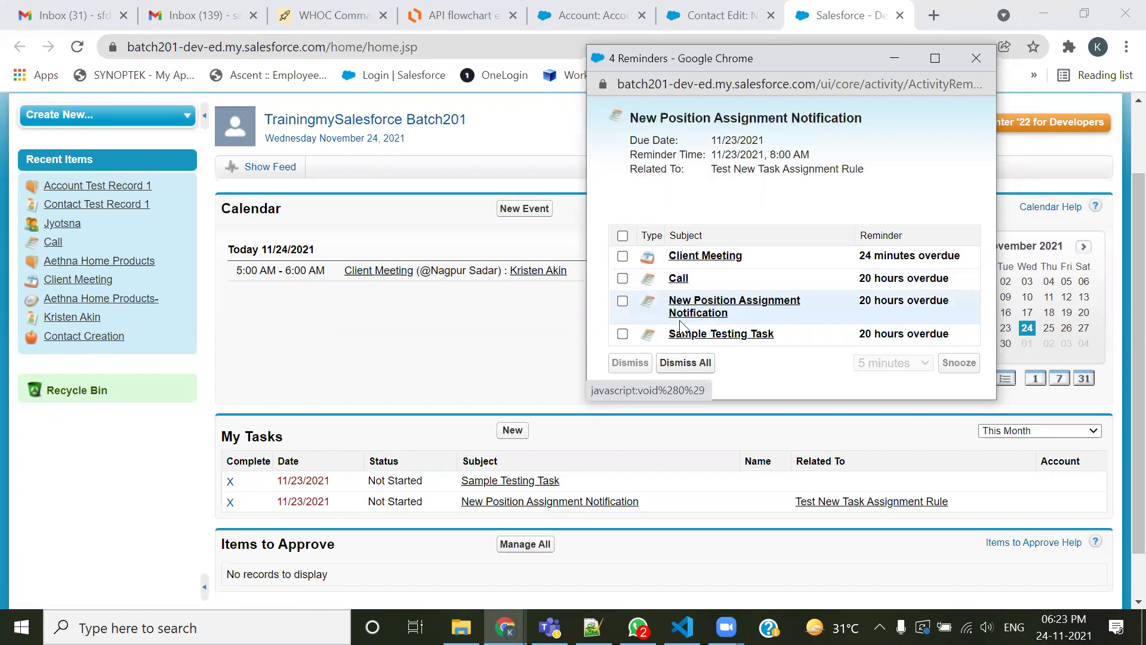
mouse_move(480, 274)
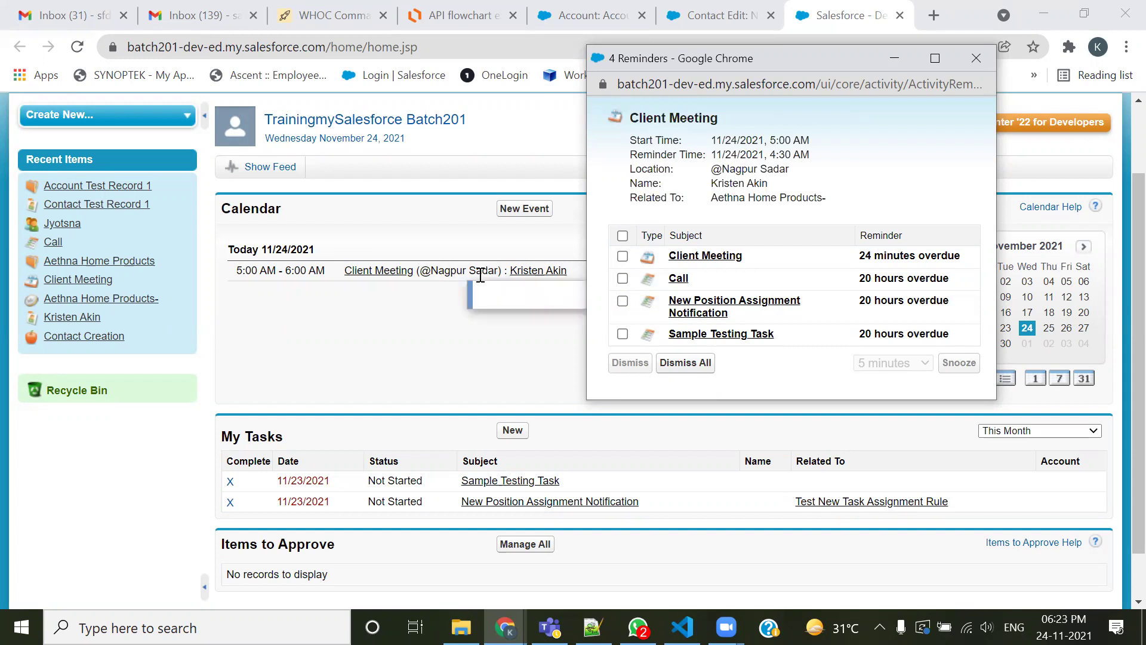
drag(282, 210, 218, 206)
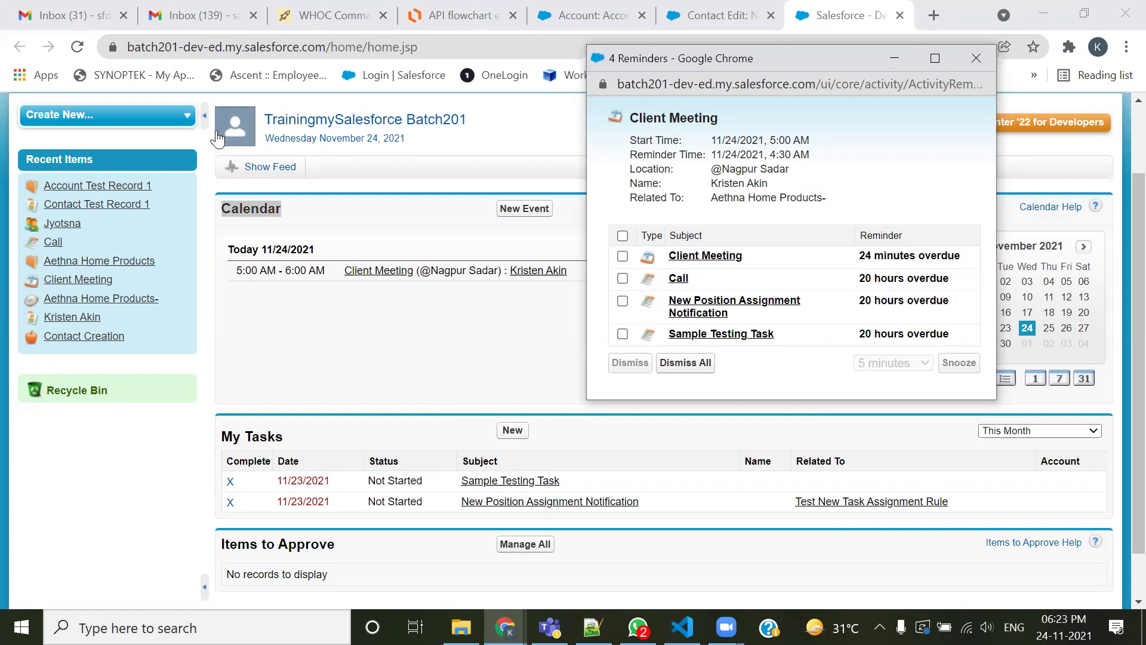
Dismiss all four overdue reminders, then re-expand the left sidebar
click(201, 121)
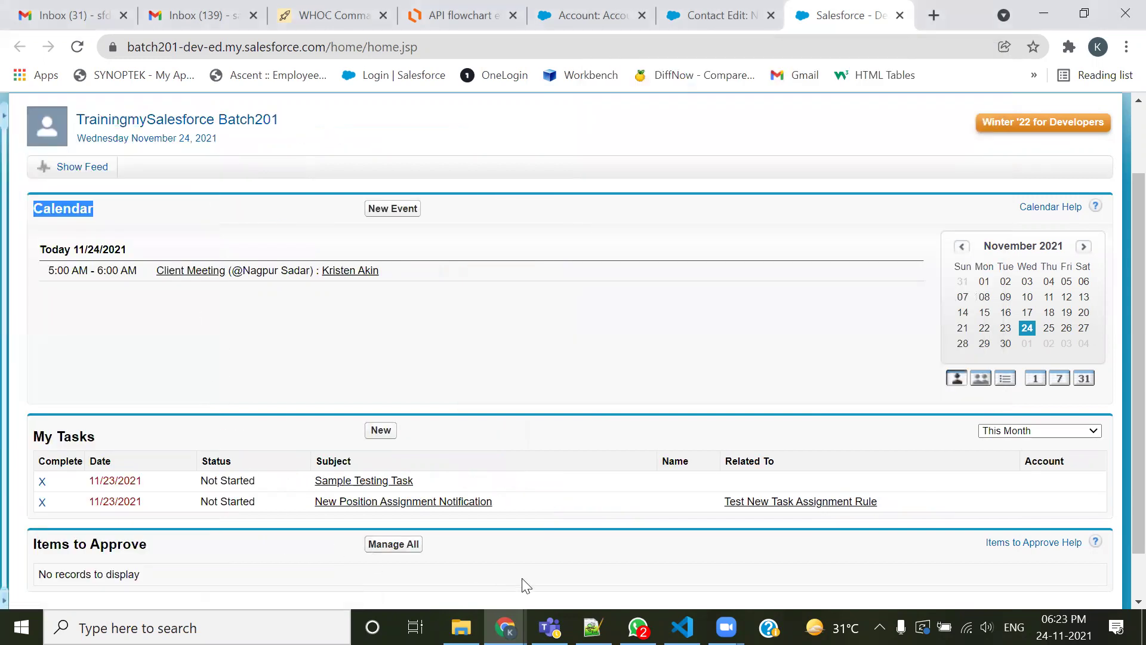
mouse_move(505, 627)
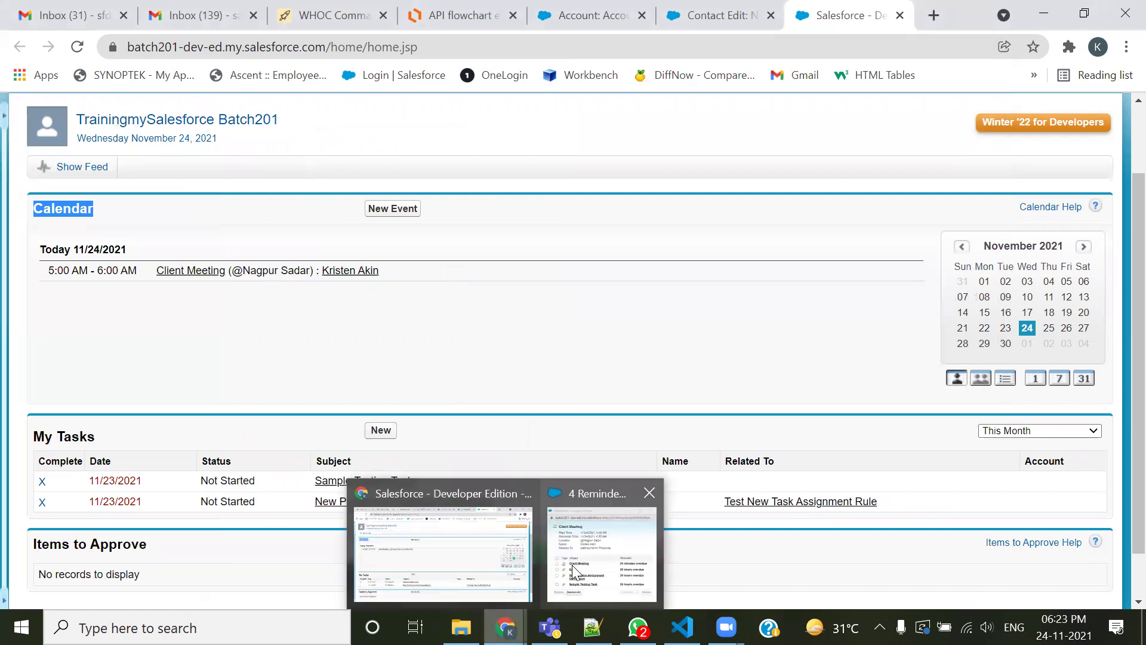
click(573, 564)
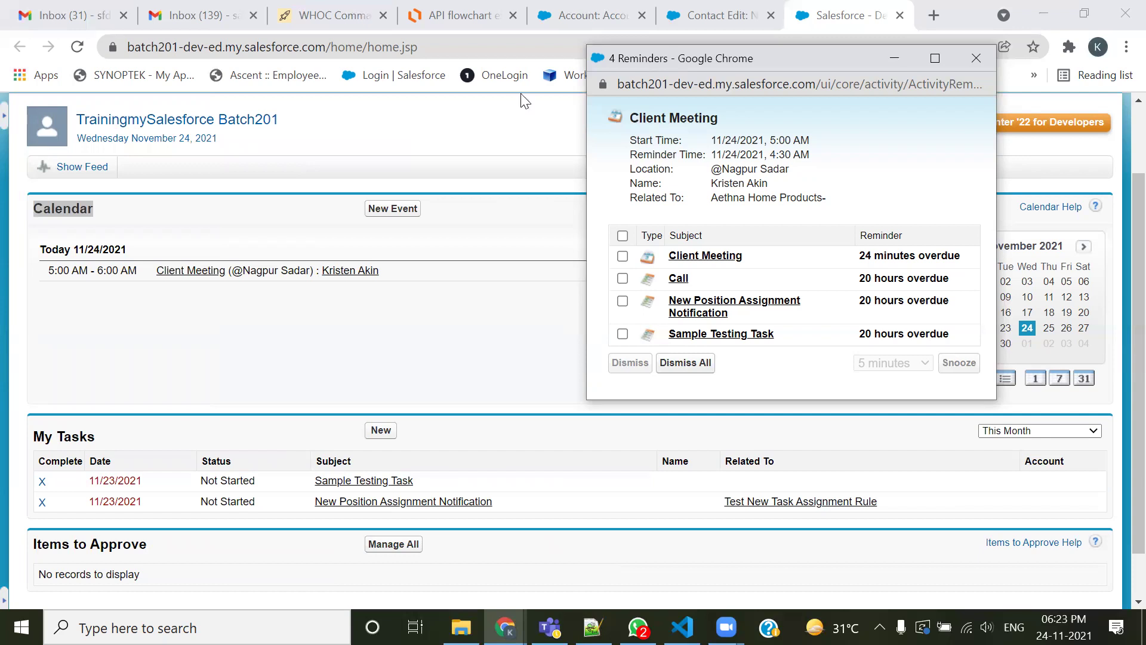
drag(747, 63, 521, 93)
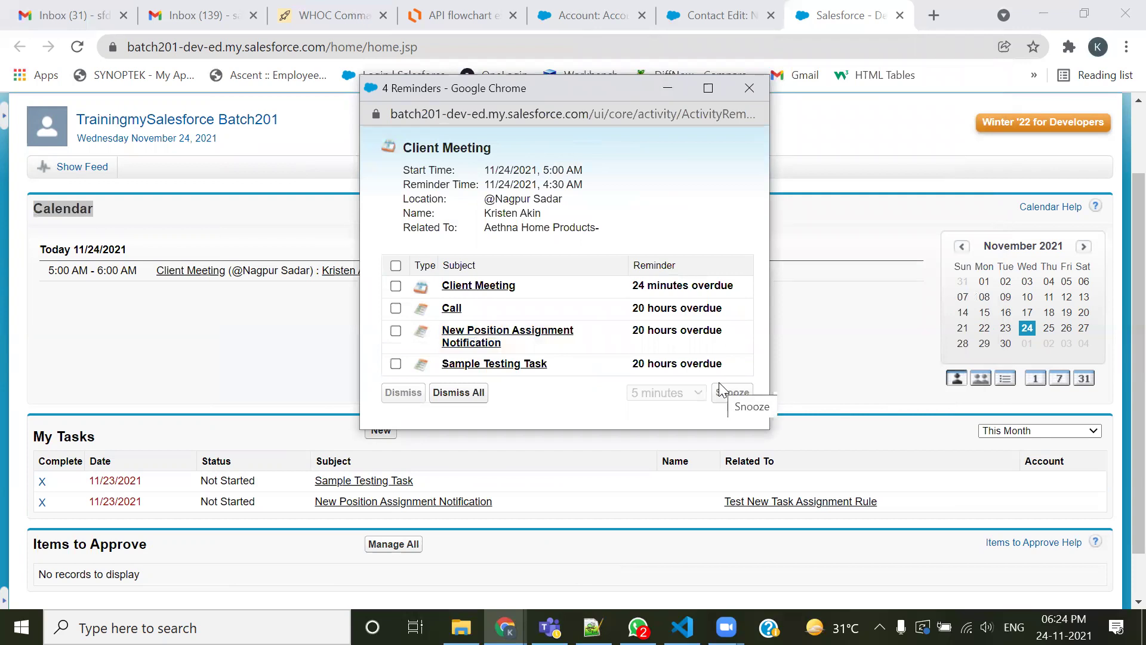
click(461, 408)
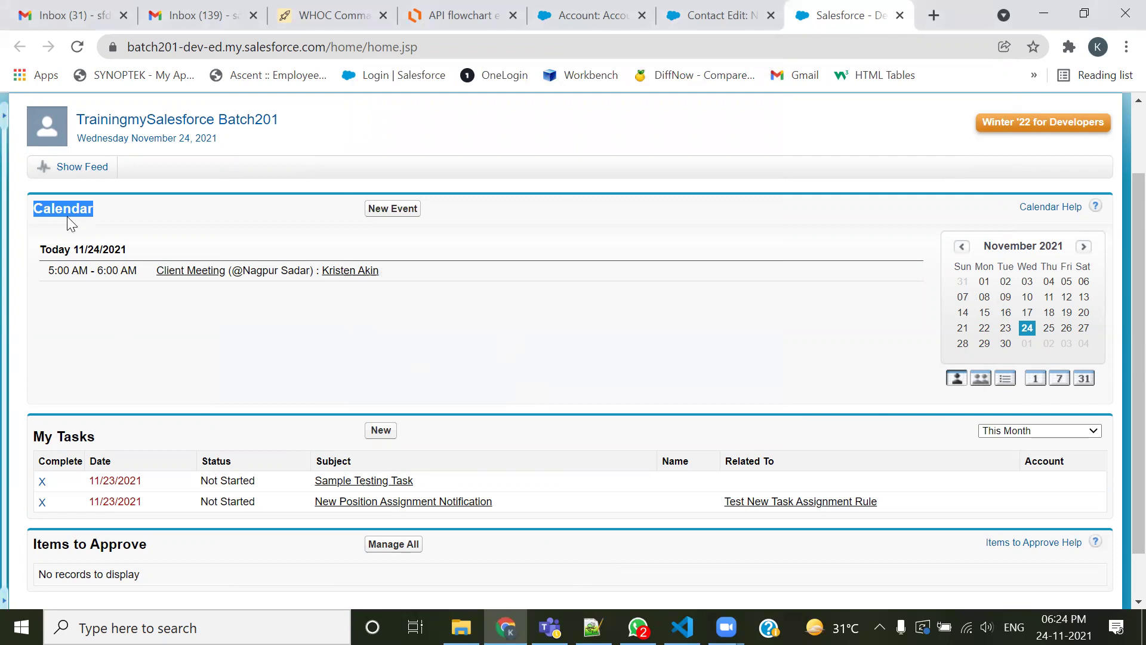
click(2, 335)
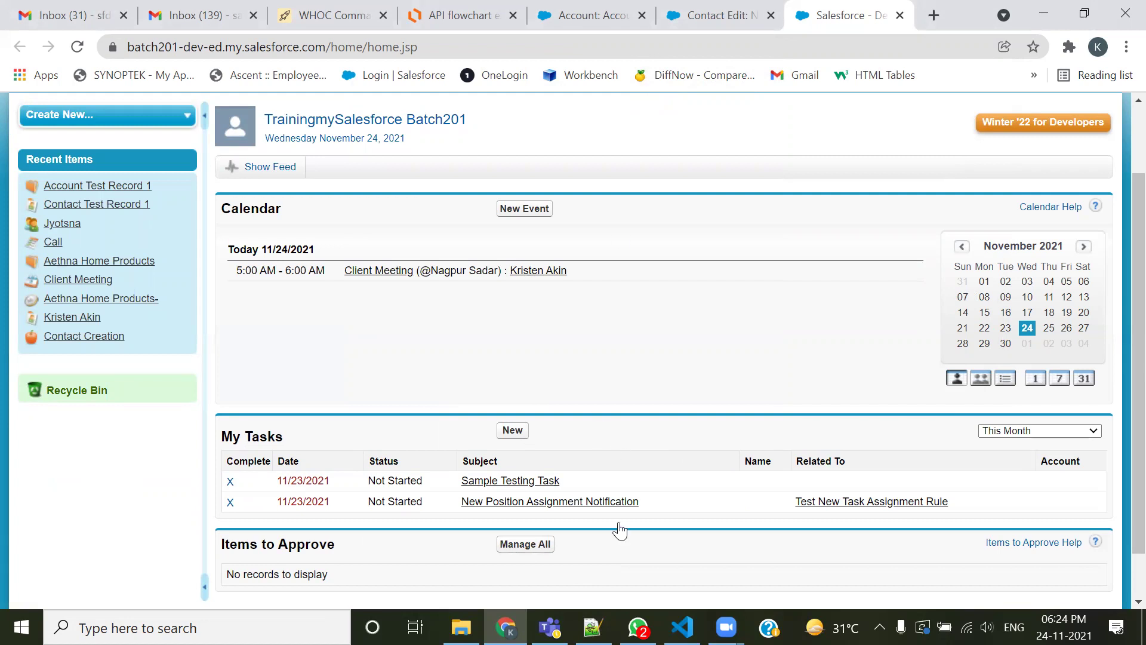
Switch to Account Test Record 1 and copy record ID 0015j00000BT0T4 from the address bar
click(568, 8)
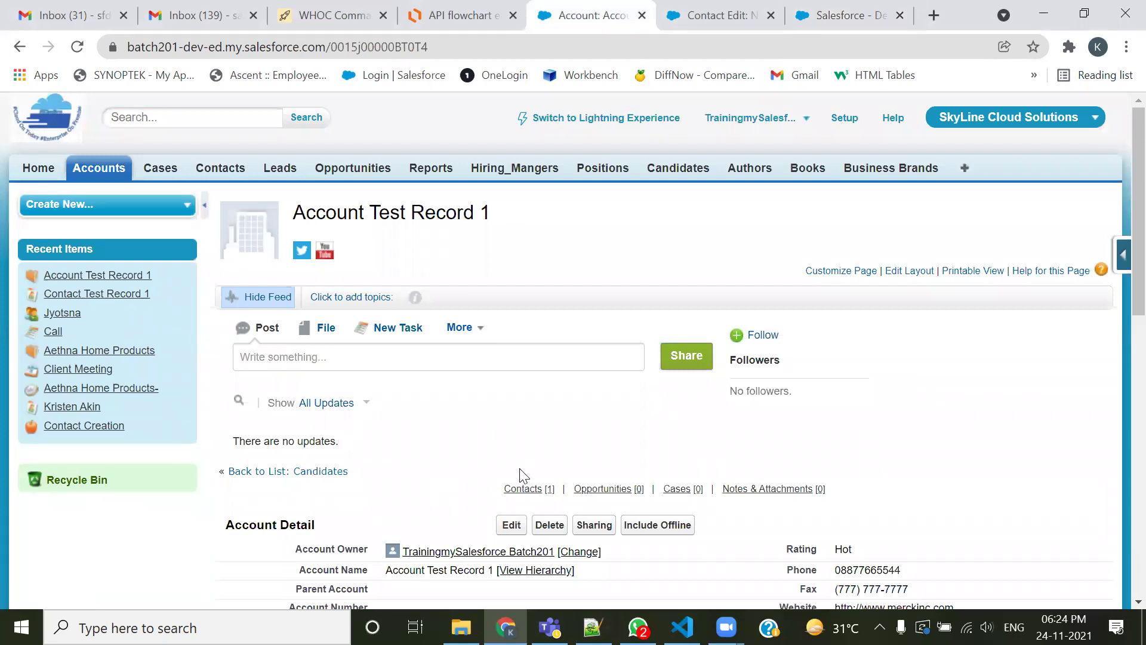
scroll(454, 388, down, 5)
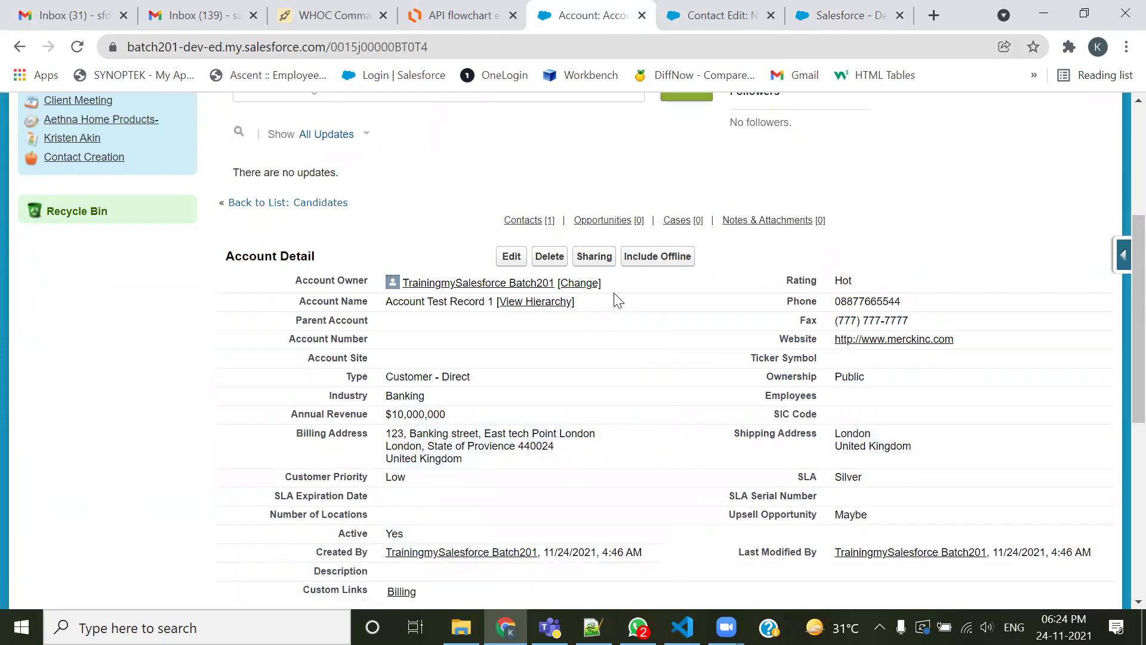
click(418, 48)
click(417, 48)
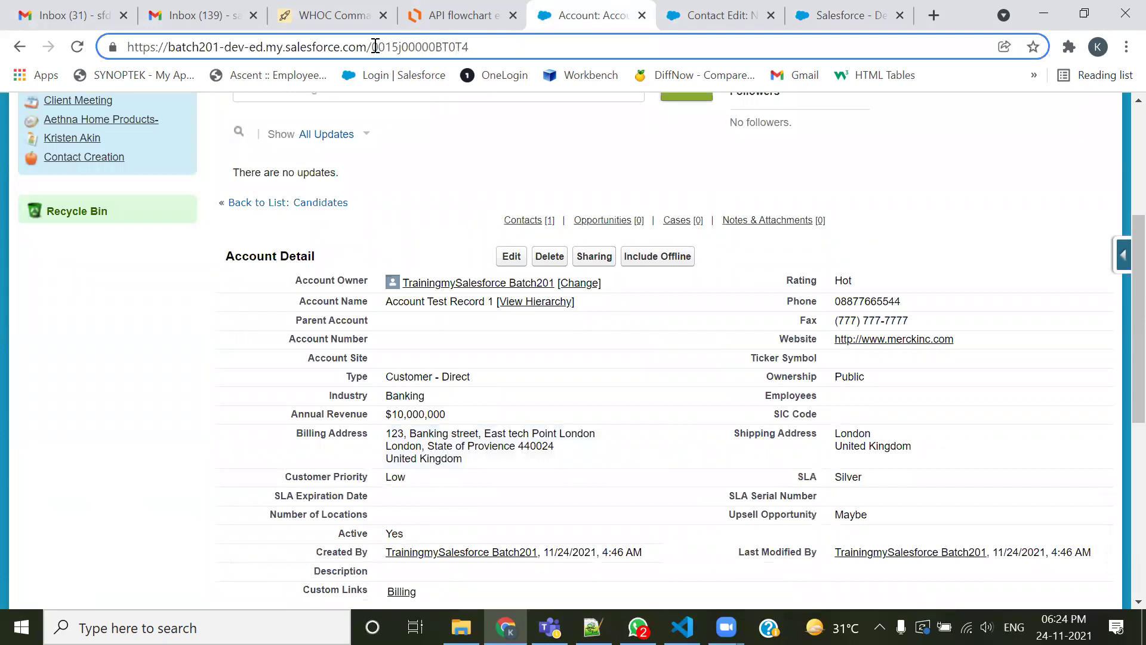
drag(373, 47, 480, 46)
key(ctrl+c)
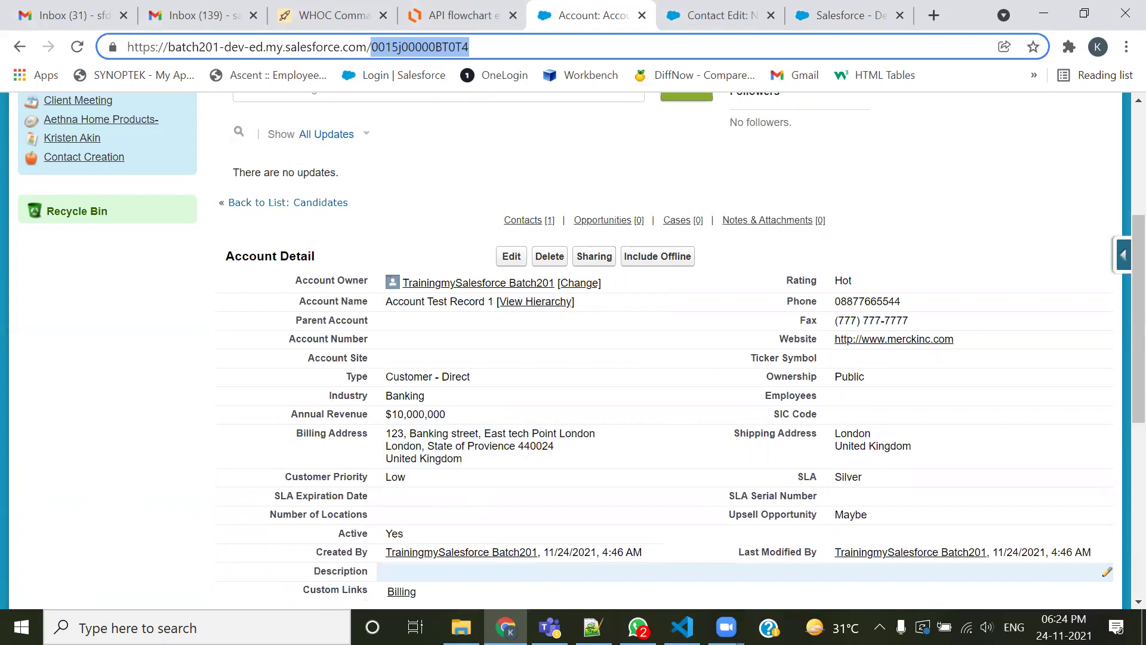
Paste ID 0015j00000BT0T4 beside Account:ID in the notes and select the Contact:AccountID mapping
key(alt+Tab)
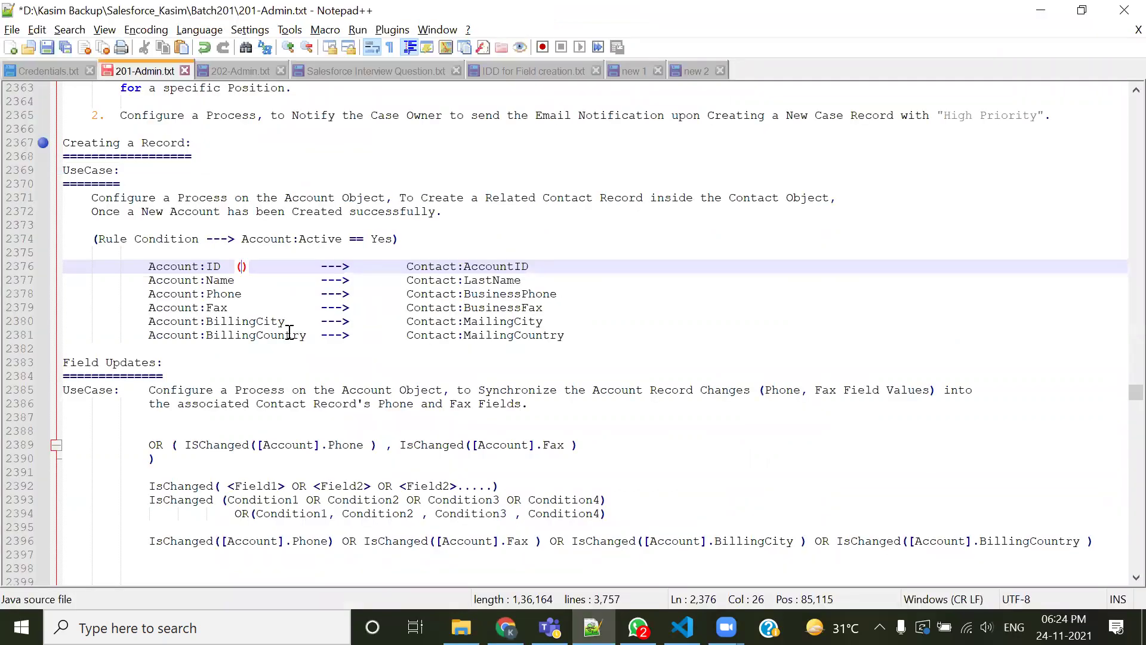
key(ctrl+v)
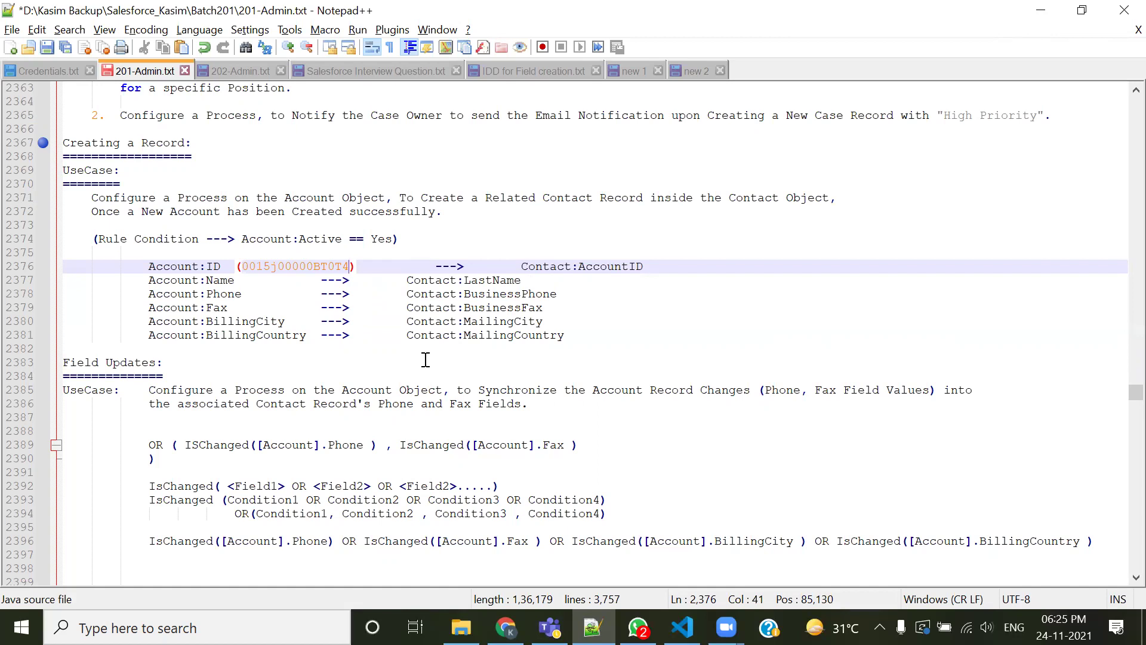
drag(521, 266, 647, 267)
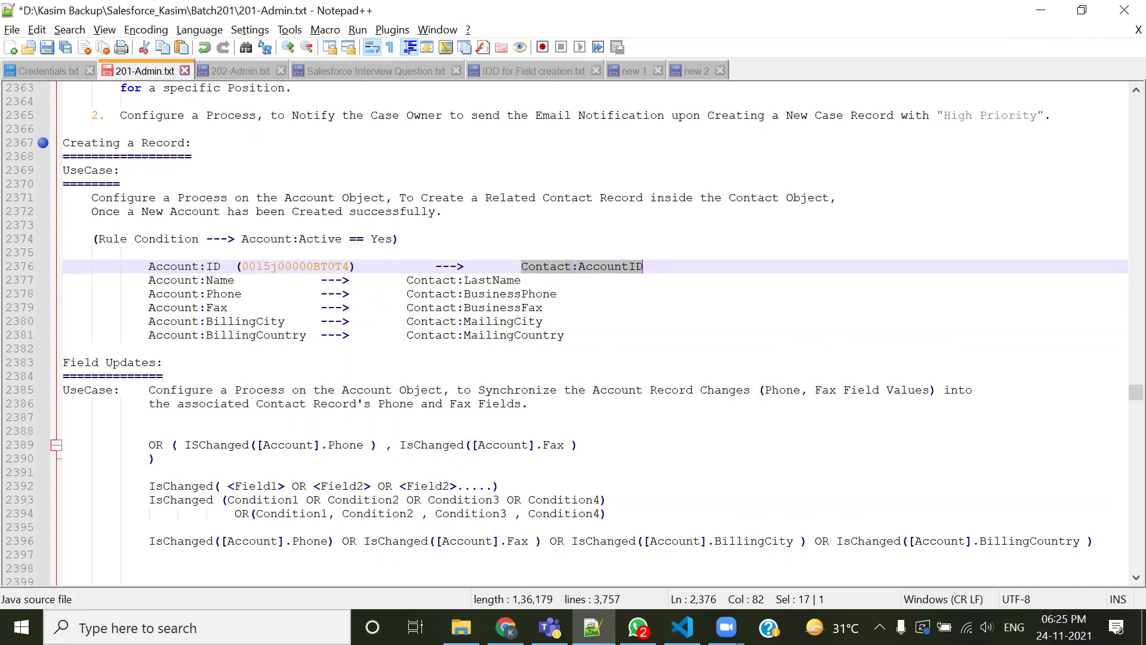
key(alt+Tab)
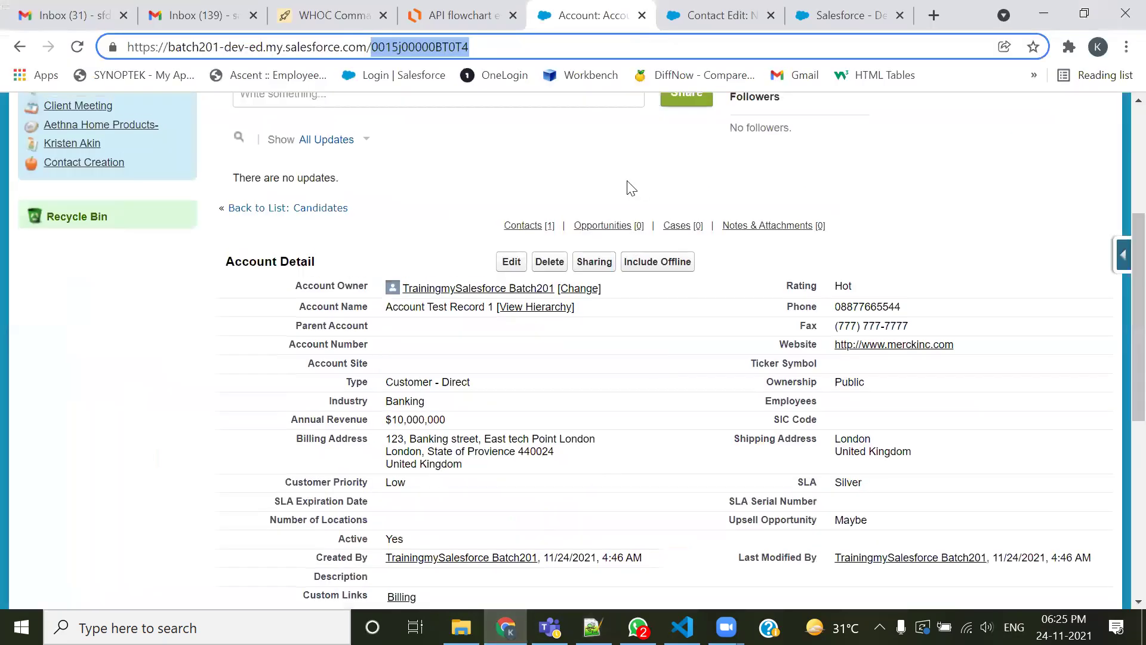
From the New Contact form's quick access menu, open View Fields for the Contact object
scroll(179, 162, up, 3)
click(742, 8)
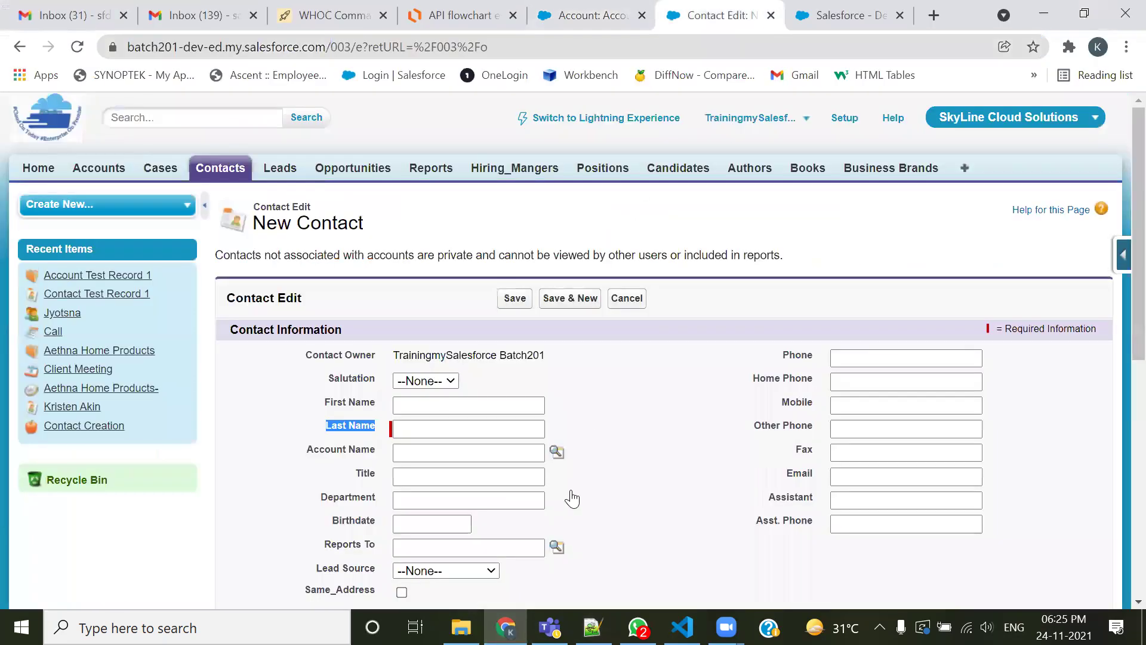
click(1120, 255)
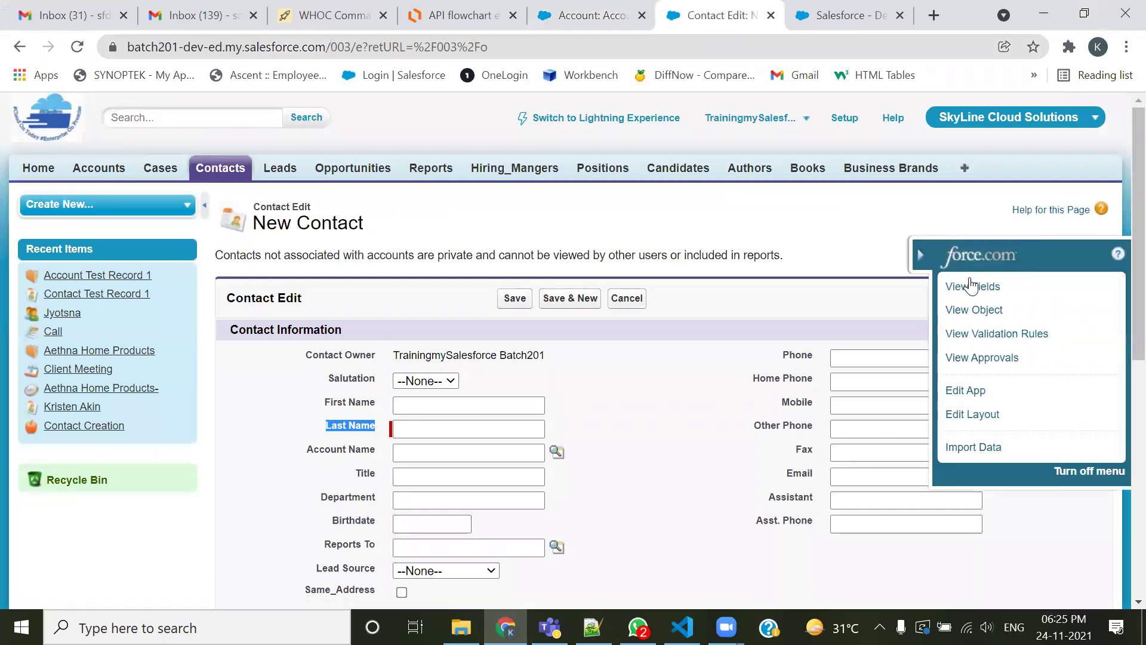
click(967, 288)
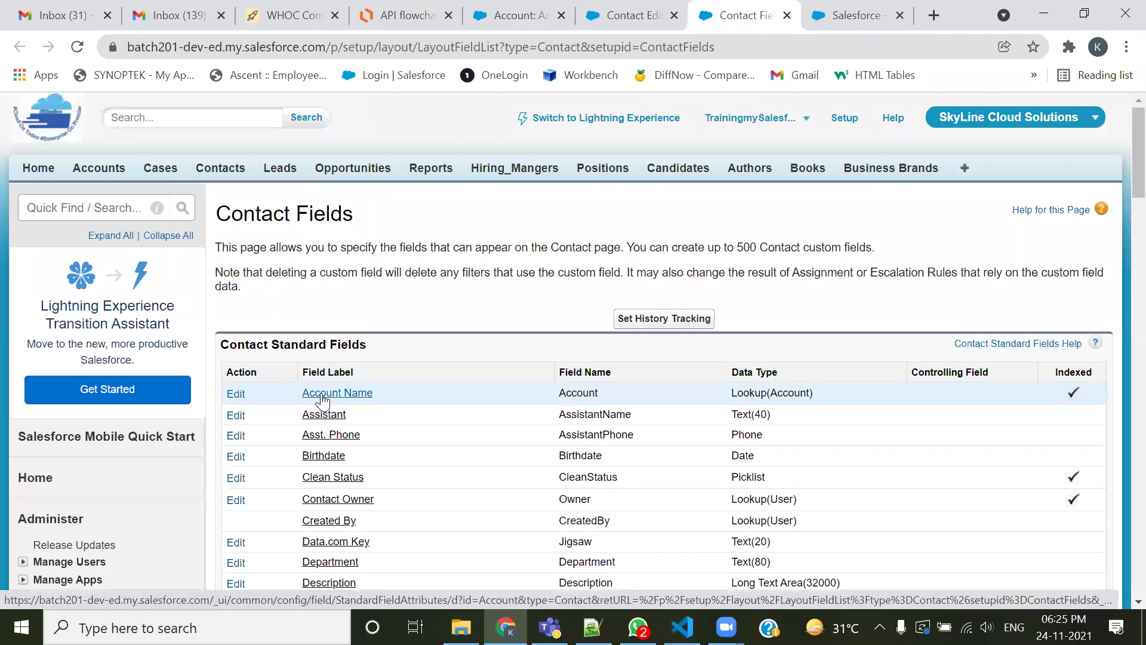
click(751, 117)
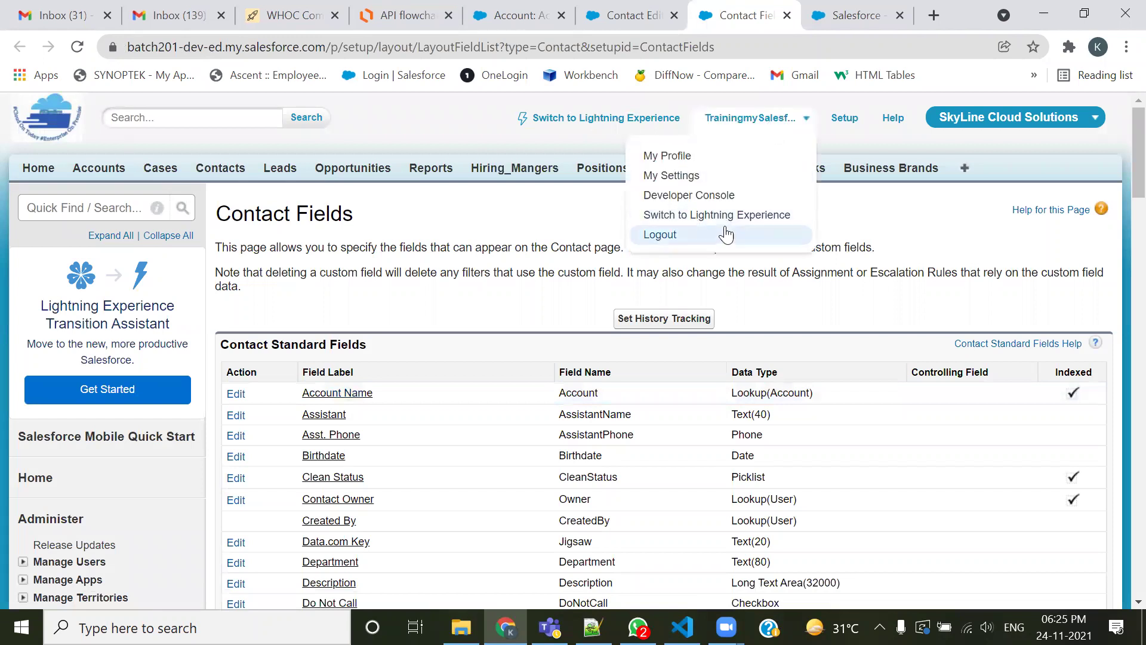
In the maximized Developer Console, open the Contact object and highlight its AccountId reference field
click(721, 196)
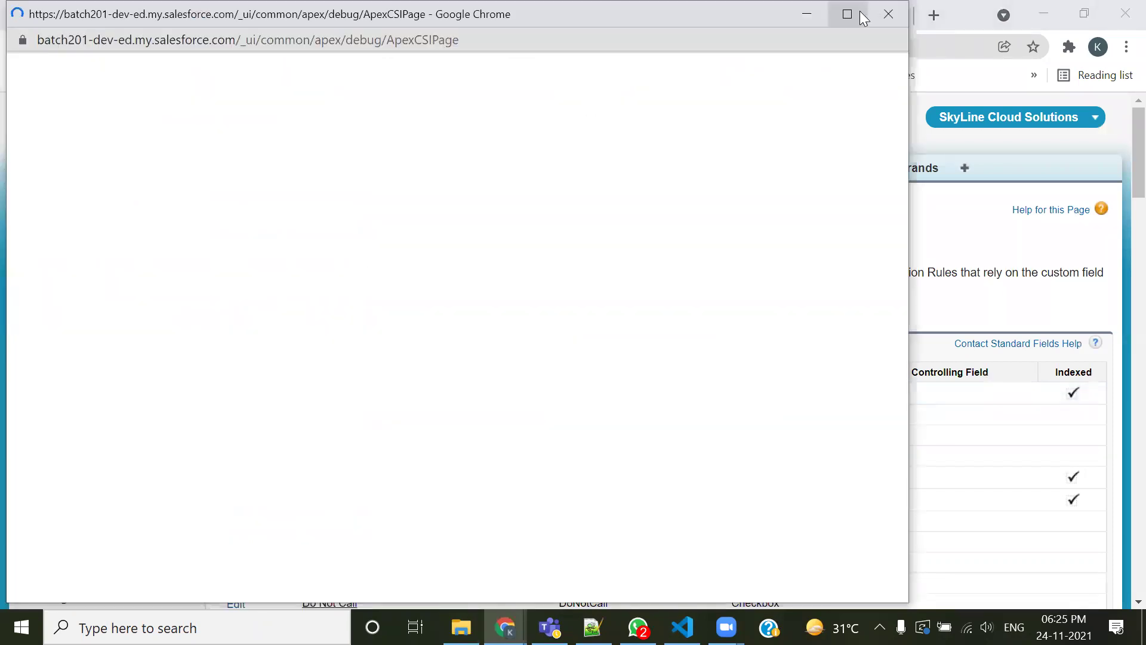
click(860, 13)
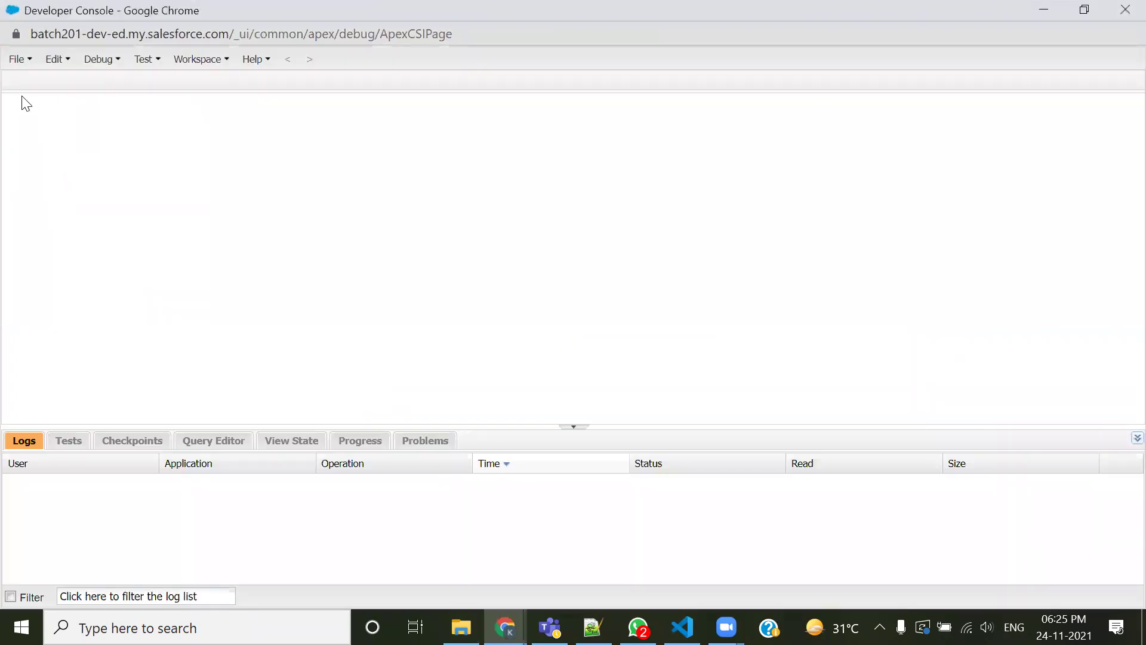
click(17, 60)
click(46, 105)
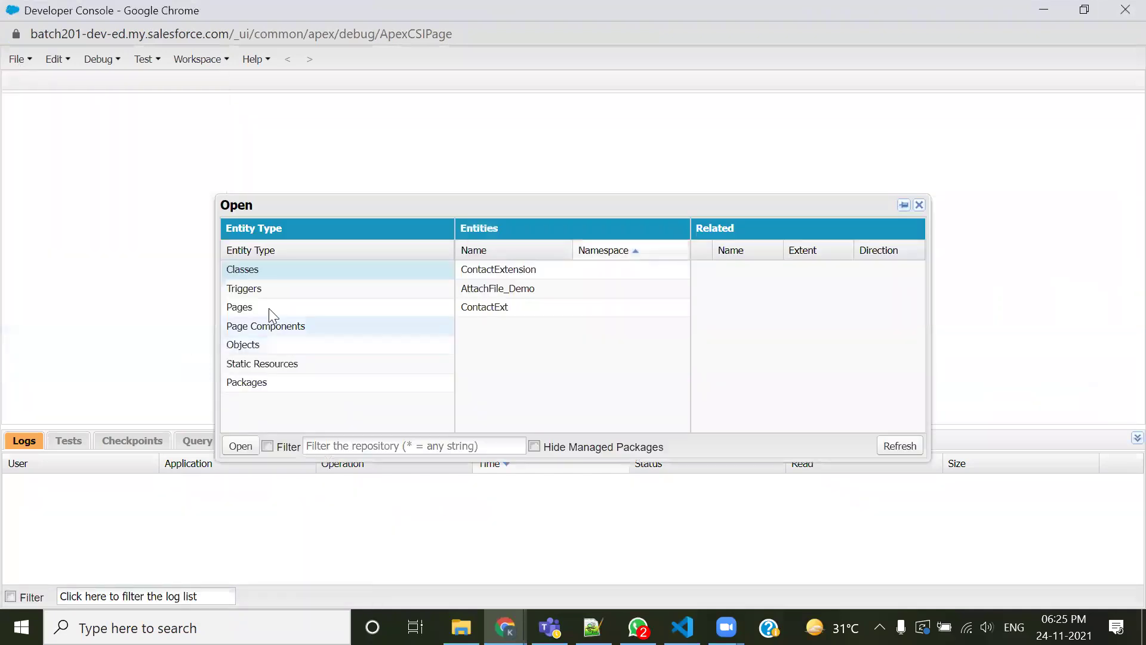
click(251, 345)
click(338, 445)
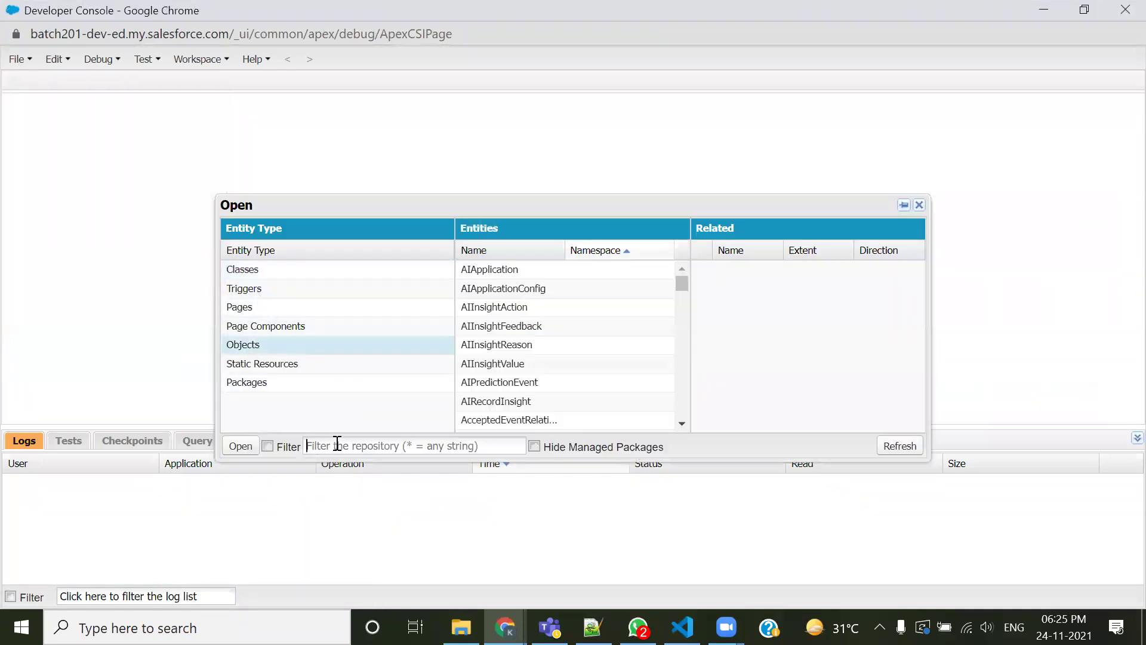
text(conta)
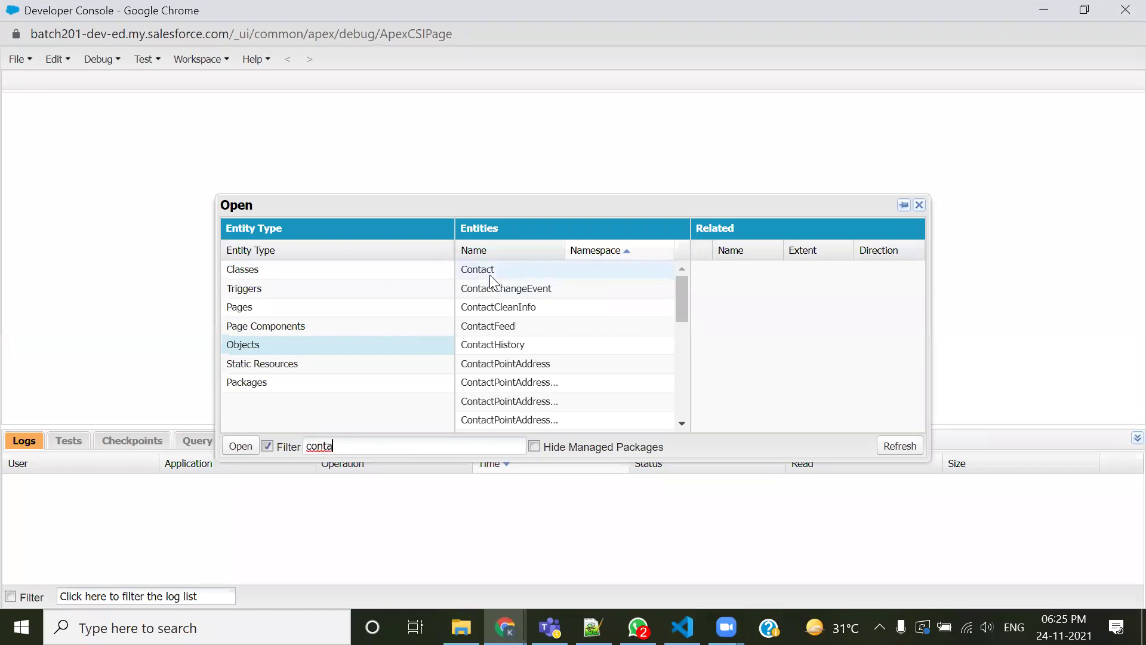
double_click(496, 269)
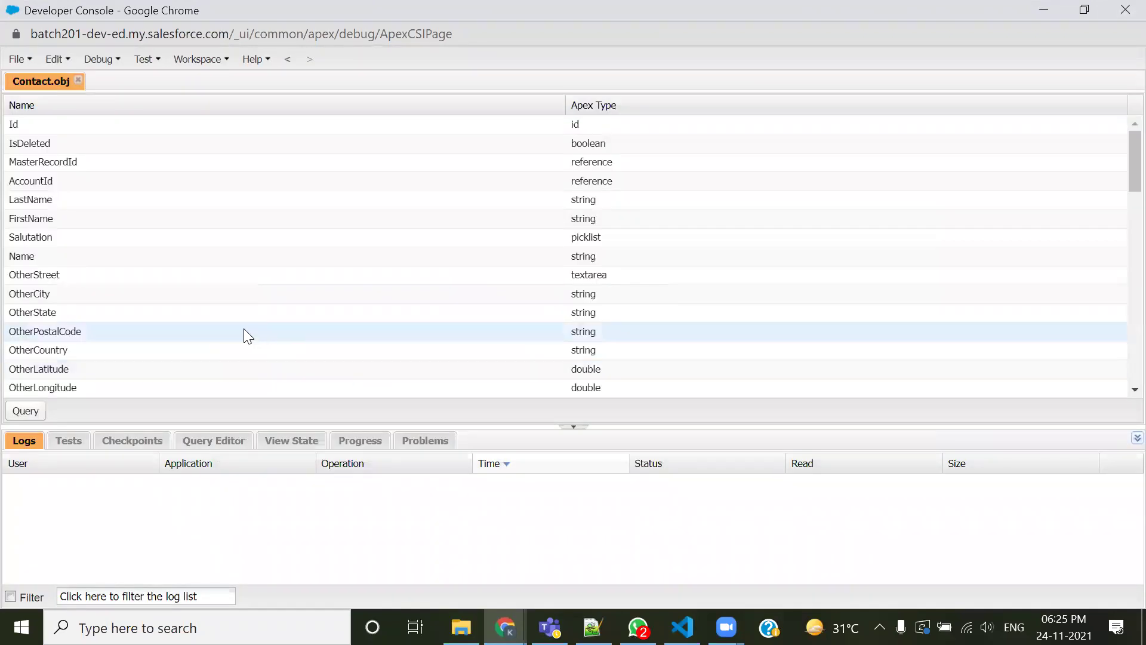
click(55, 181)
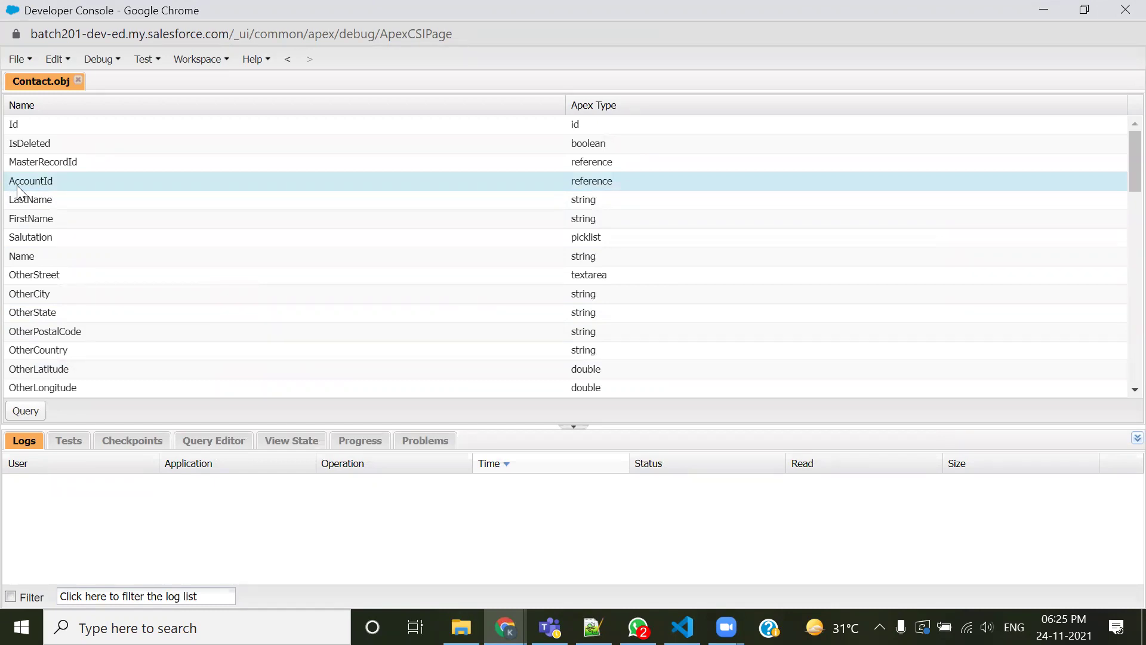
click(573, 426)
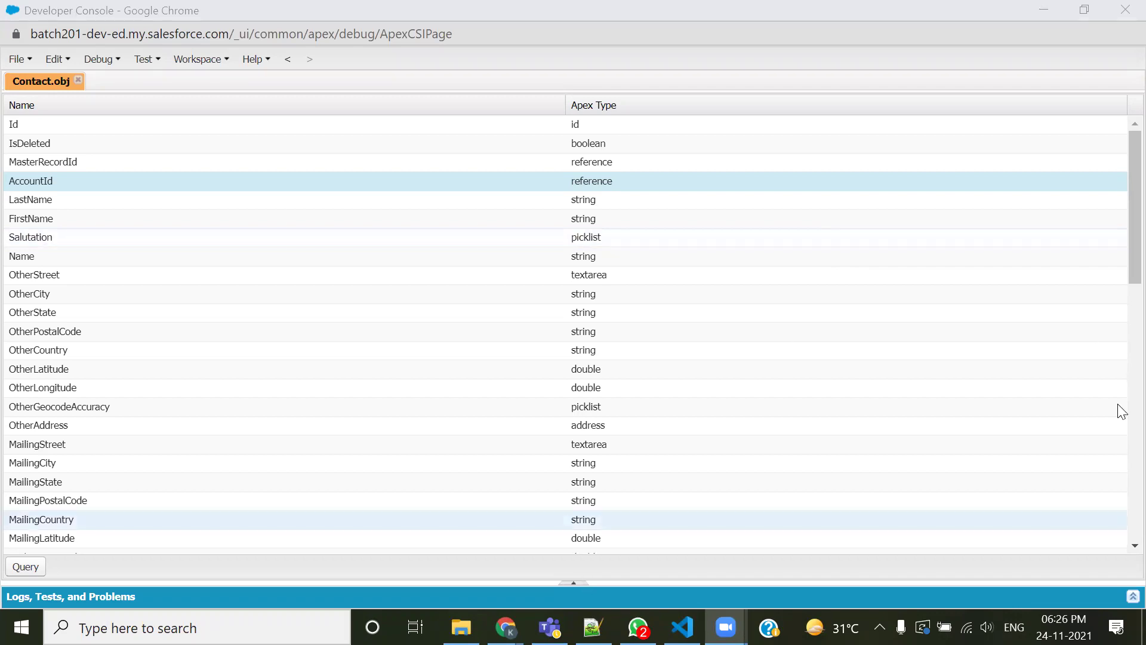
Scroll up to the Standard Relationship section and highlight its heading and the Account & Contact item
drag(1117, 404, 1118, 329)
scroll(487, 346, up, 20)
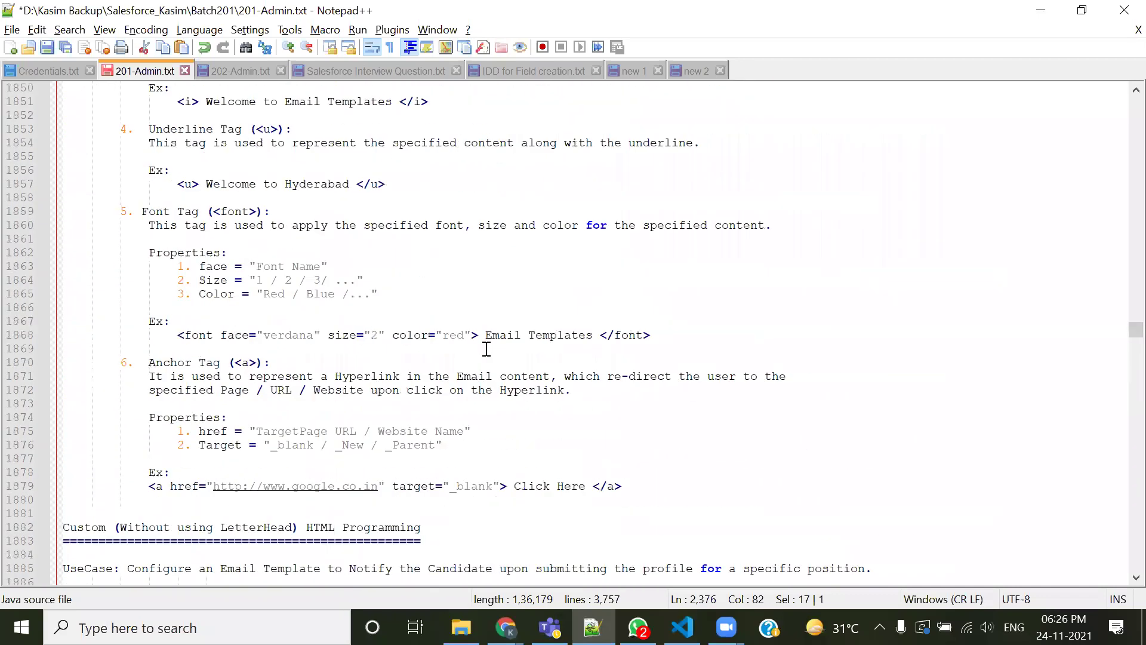
scroll(486, 349, up, 20)
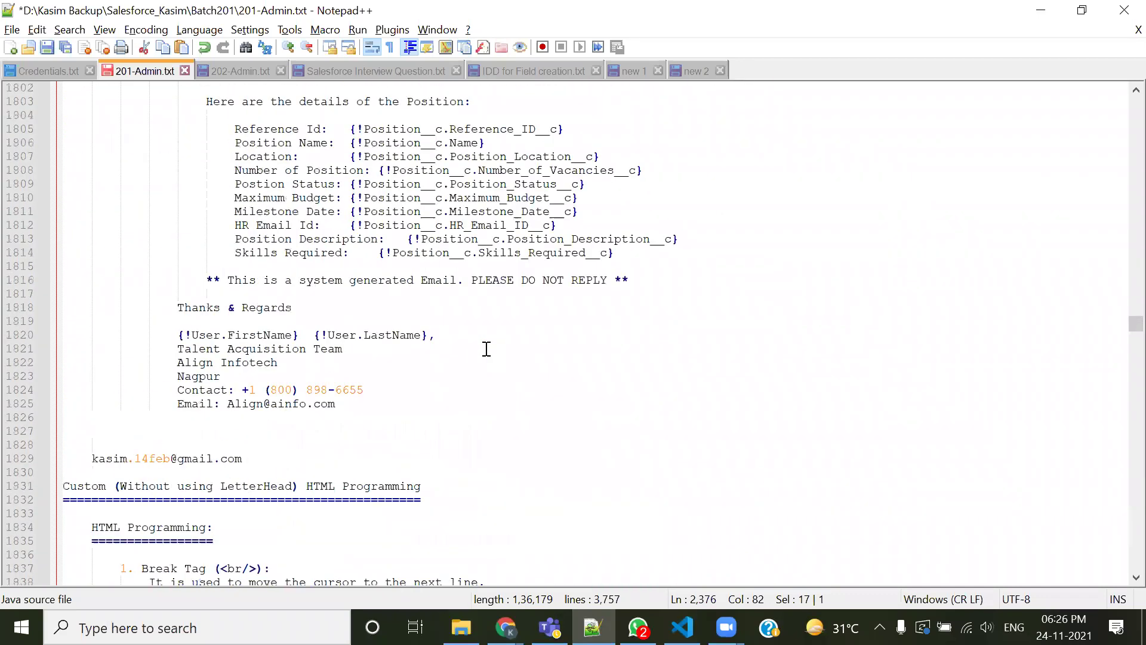
scroll(485, 349, up, 20)
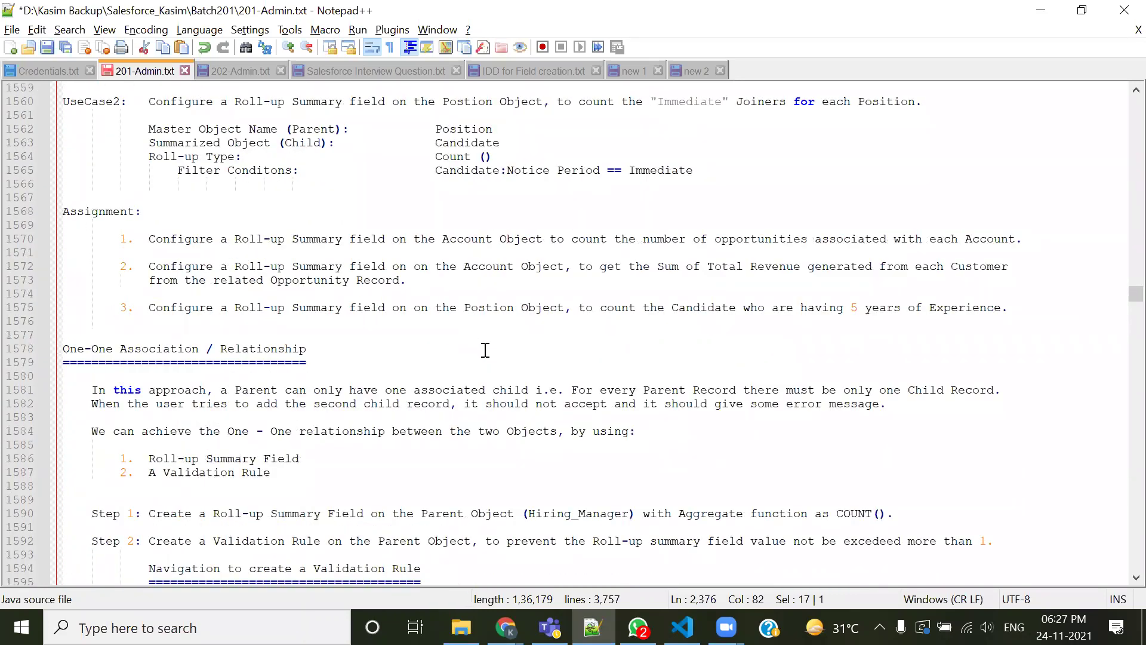
scroll(485, 351, up, 18)
scroll(485, 351, up, 2)
drag(94, 138, 430, 149)
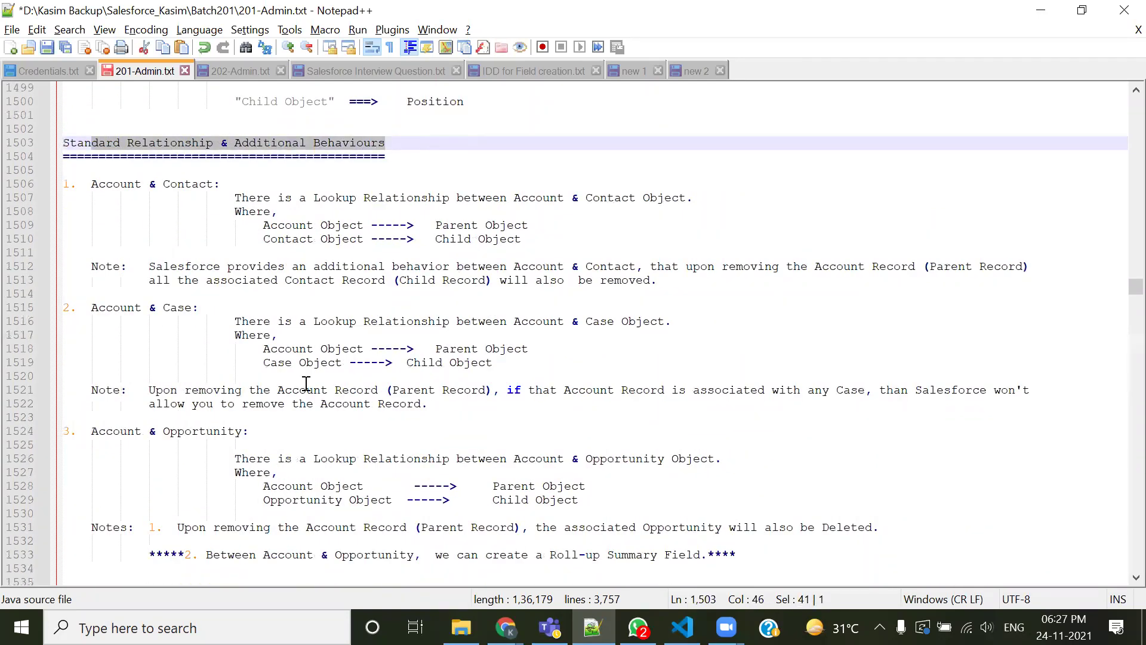
drag(90, 184, 694, 199)
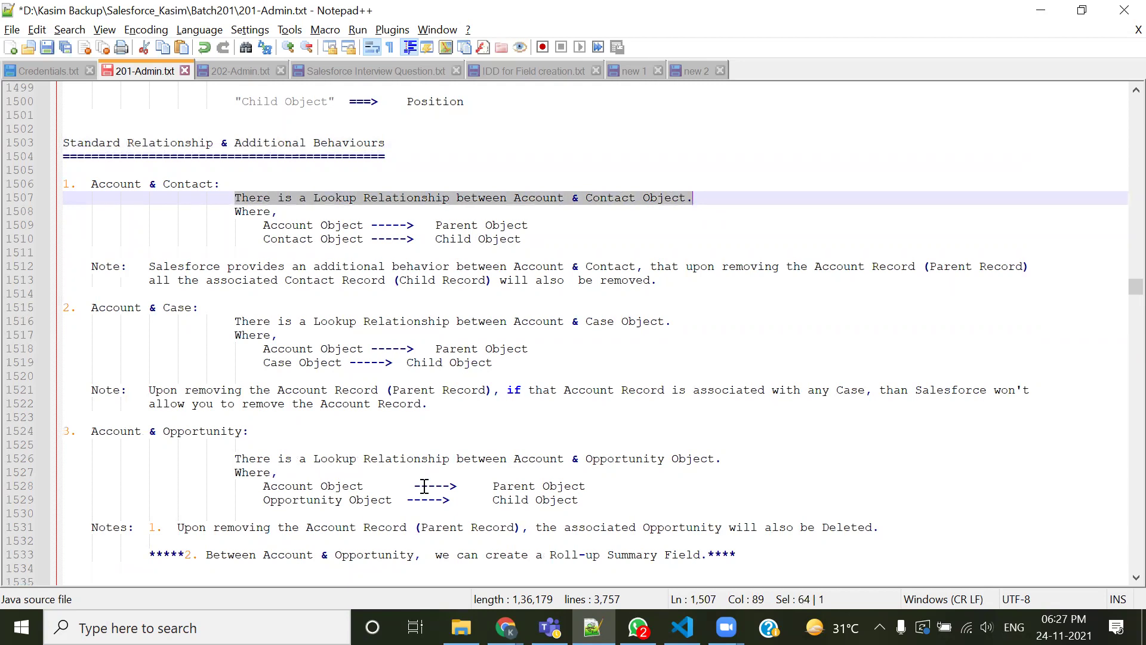
Highlight the lookup relationship phrase and the Account & Case item, then return to the Account page
click(120, 188)
double_click(187, 184)
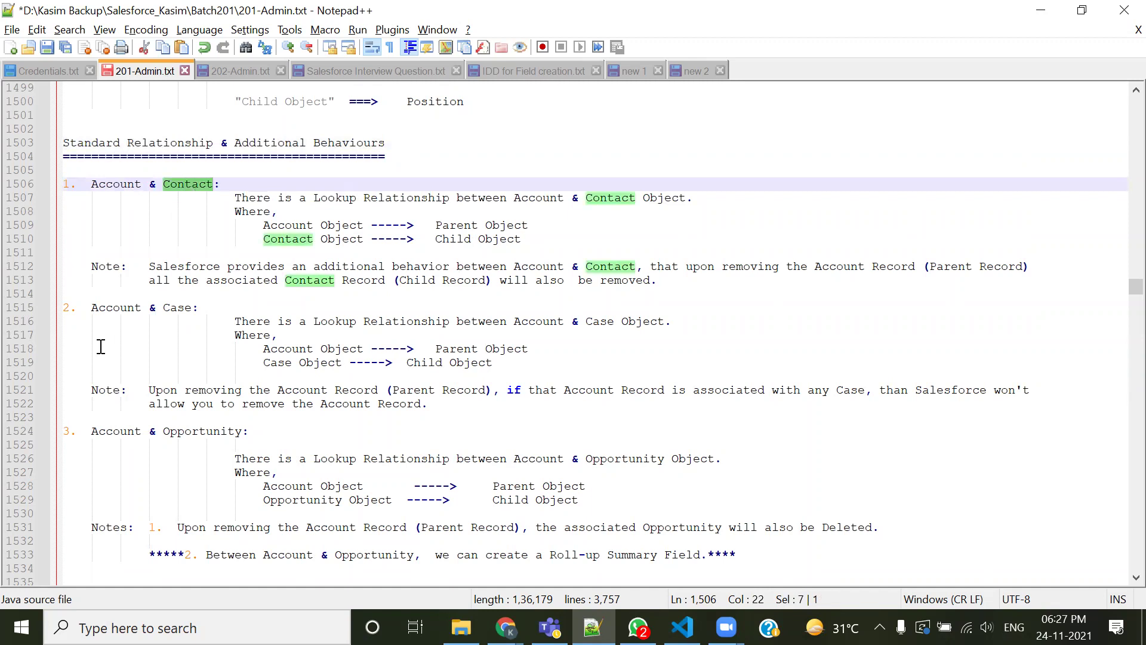
drag(77, 184, 214, 184)
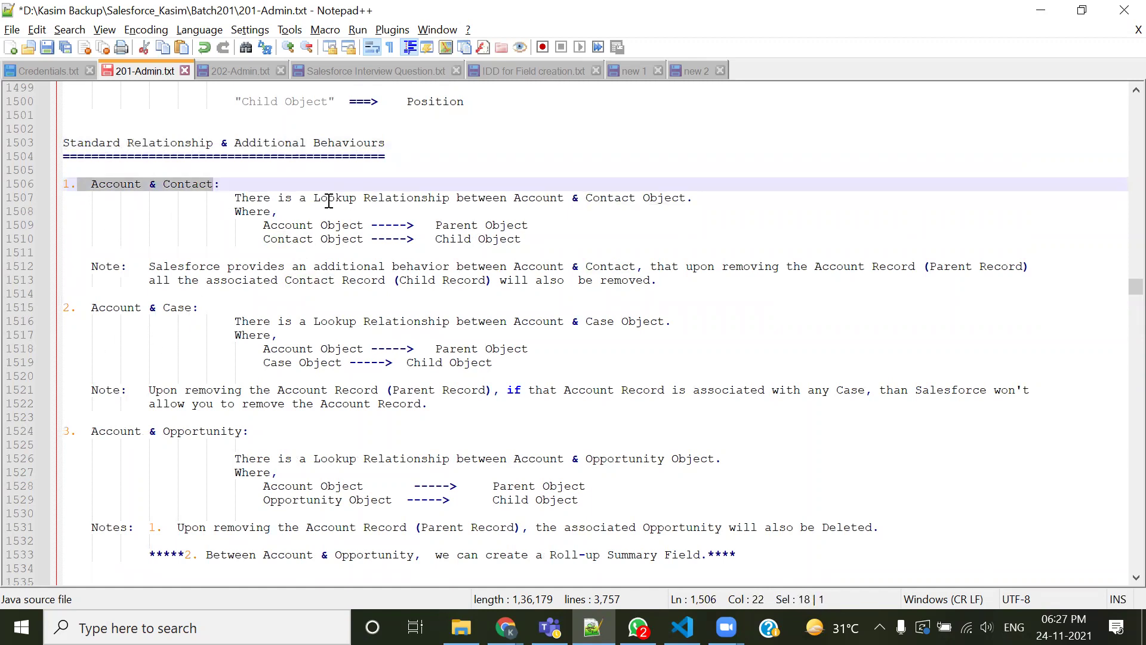
drag(316, 197, 441, 197)
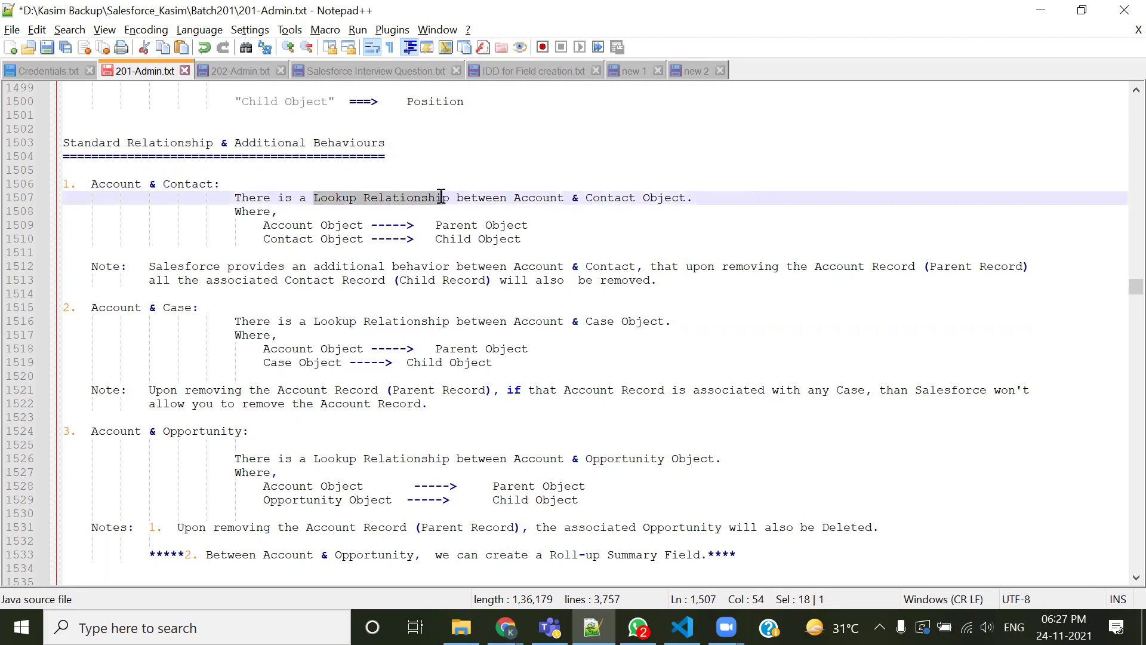
click(409, 231)
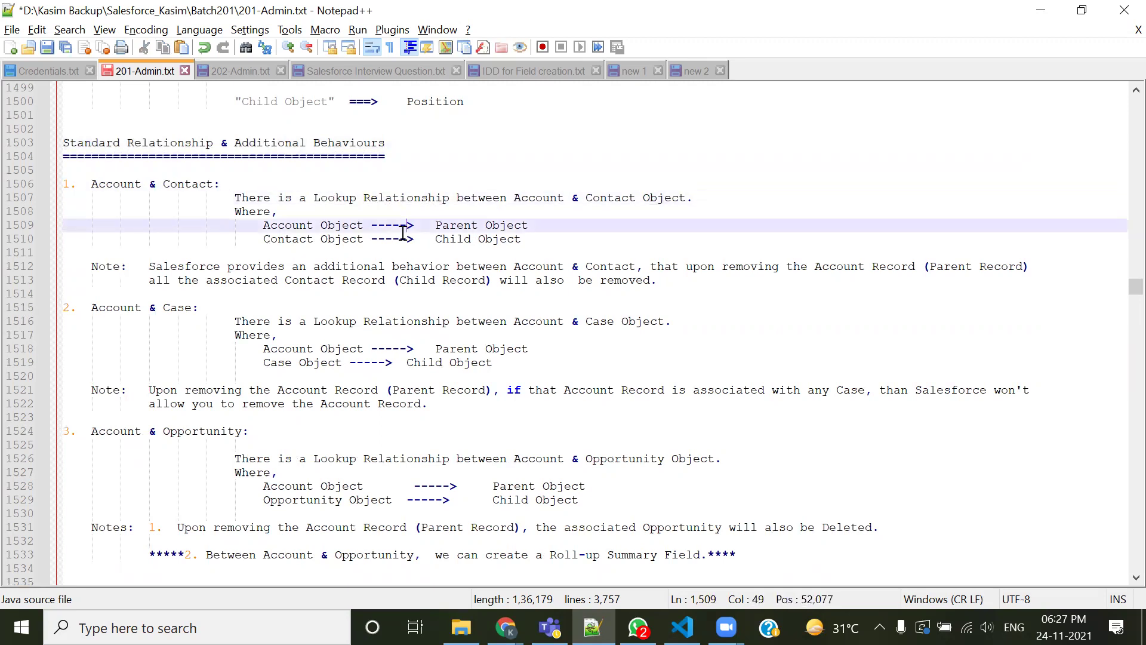
drag(315, 197, 402, 197)
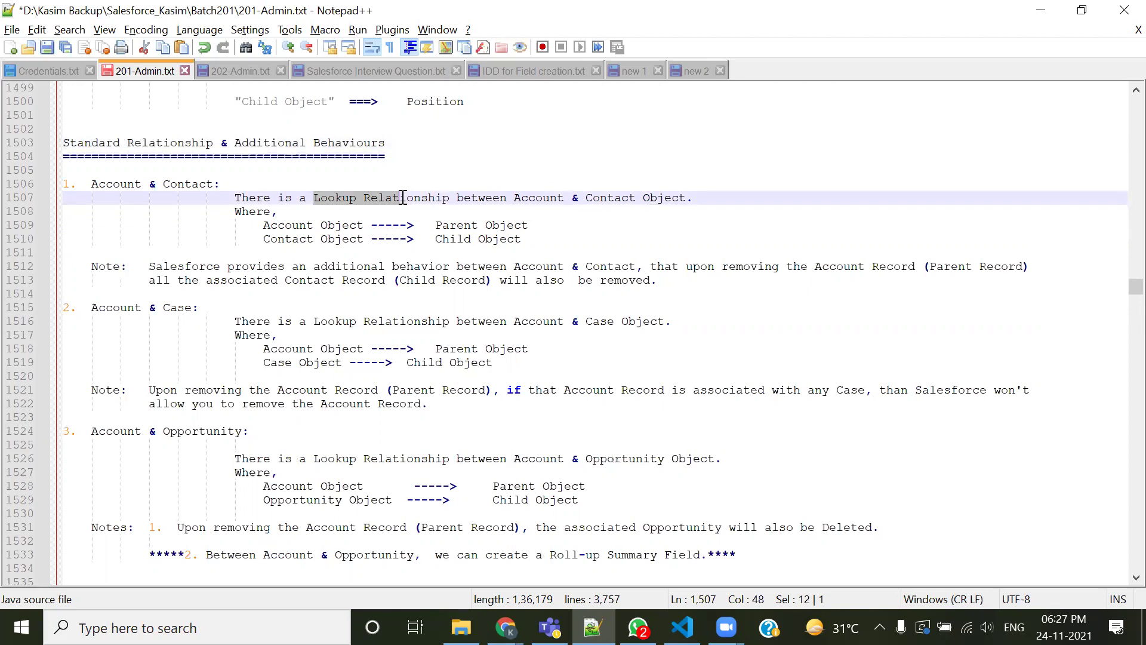
drag(132, 143, 387, 143)
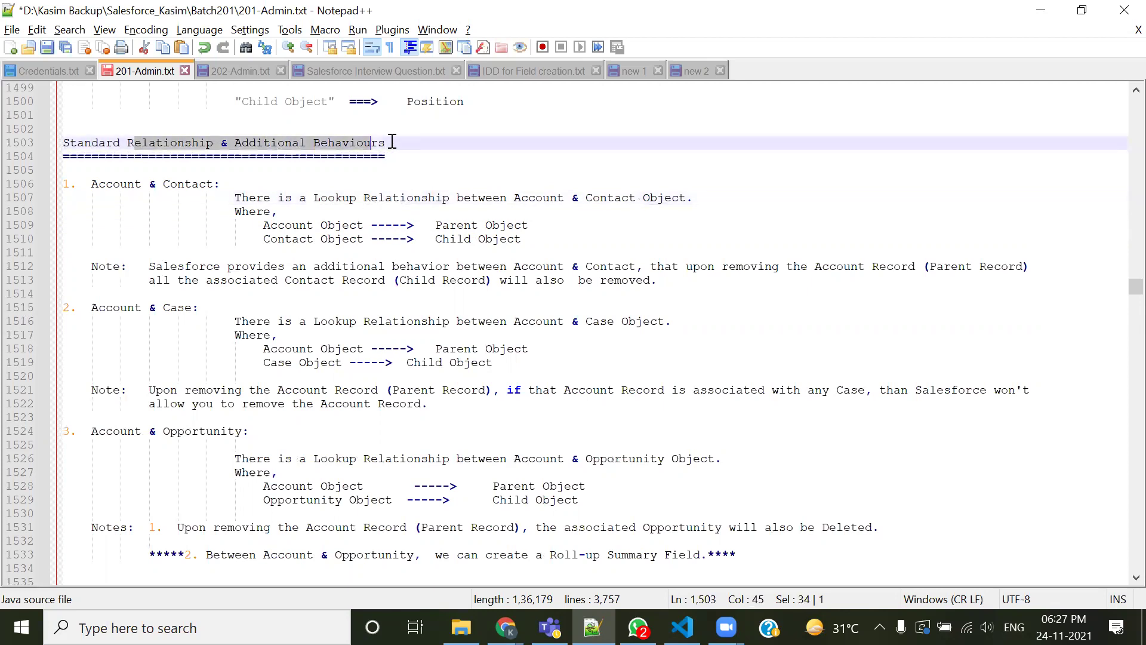
drag(78, 308, 225, 306)
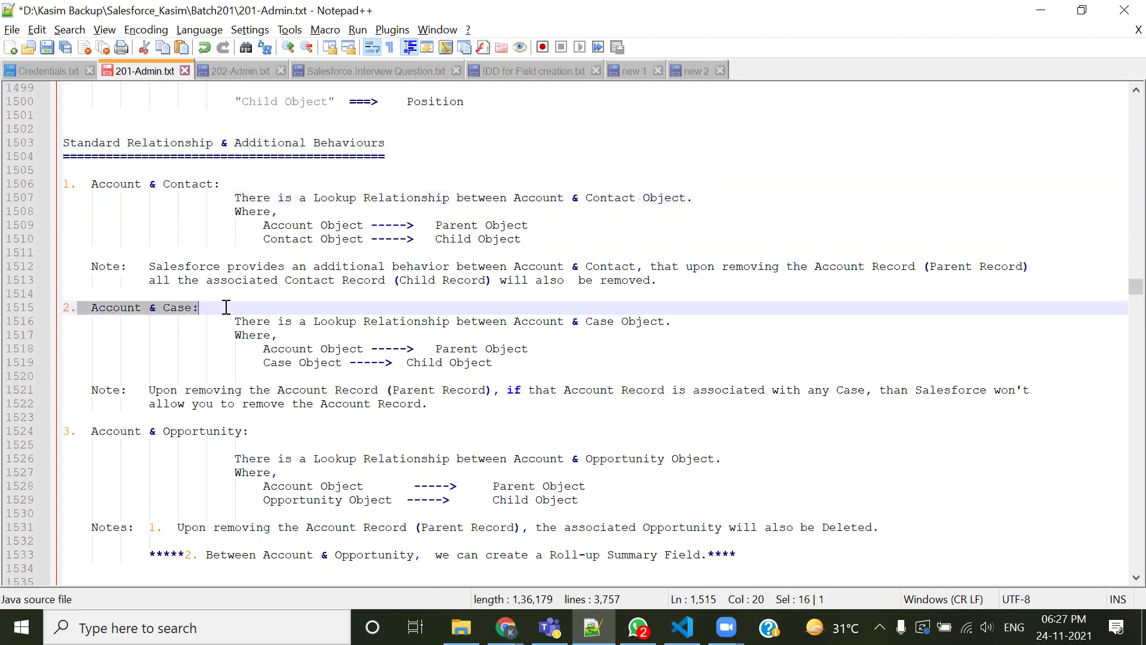
drag(315, 321, 453, 317)
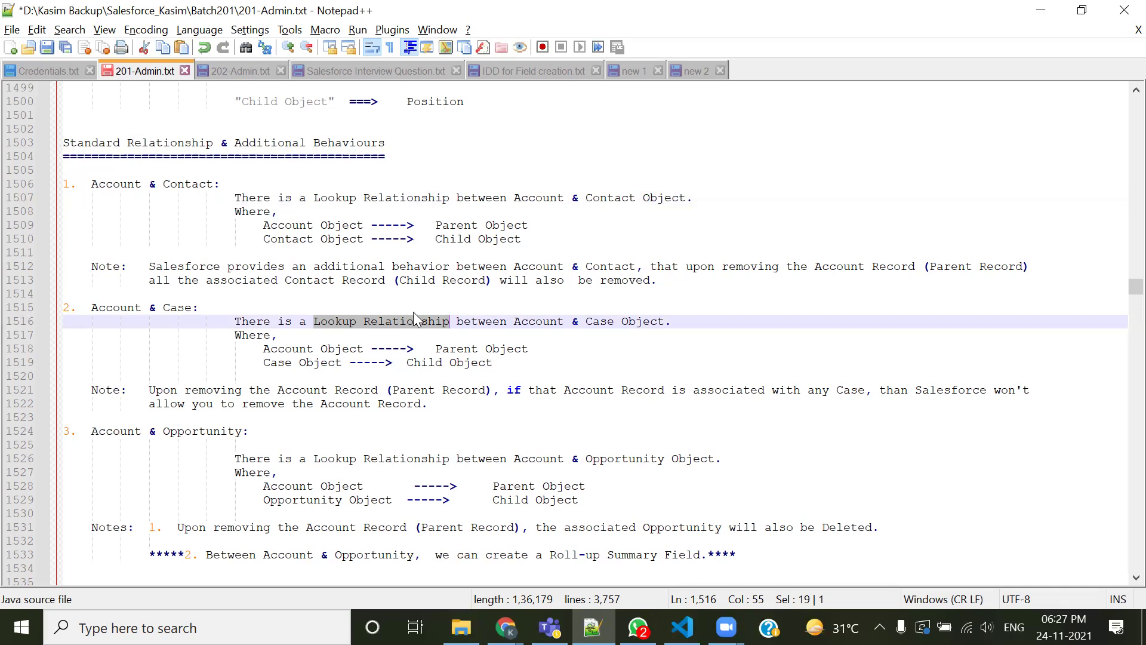
key(alt+Tab)
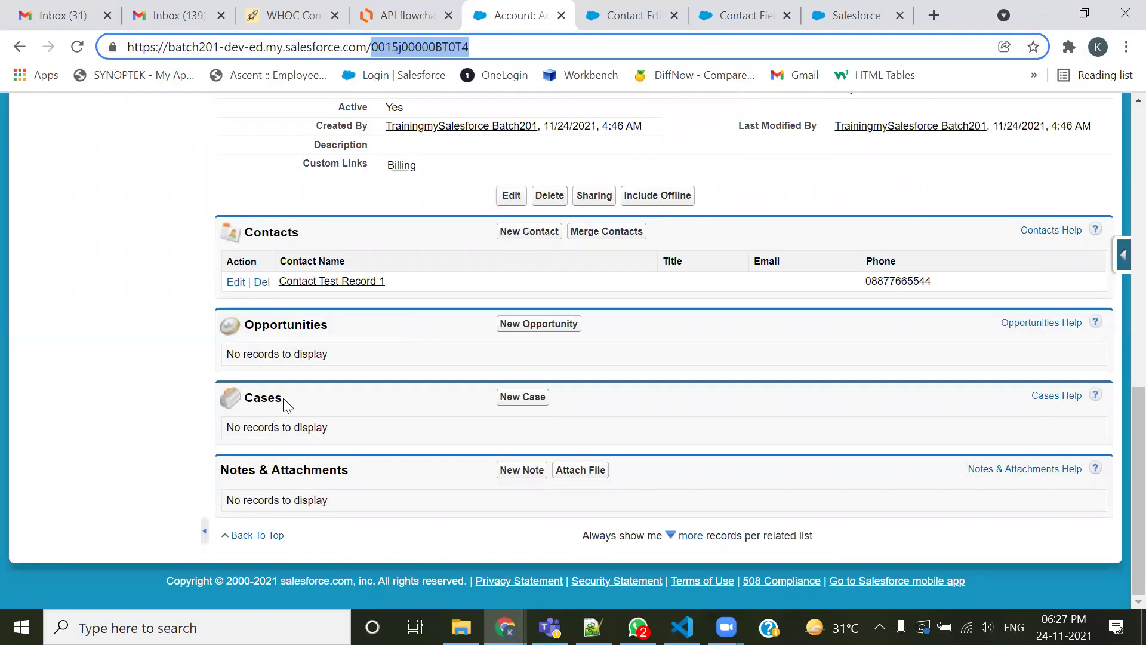
Highlight the account's Cases related list, then mark Account and Case in the notes' Account & Case item
drag(282, 399, 244, 401)
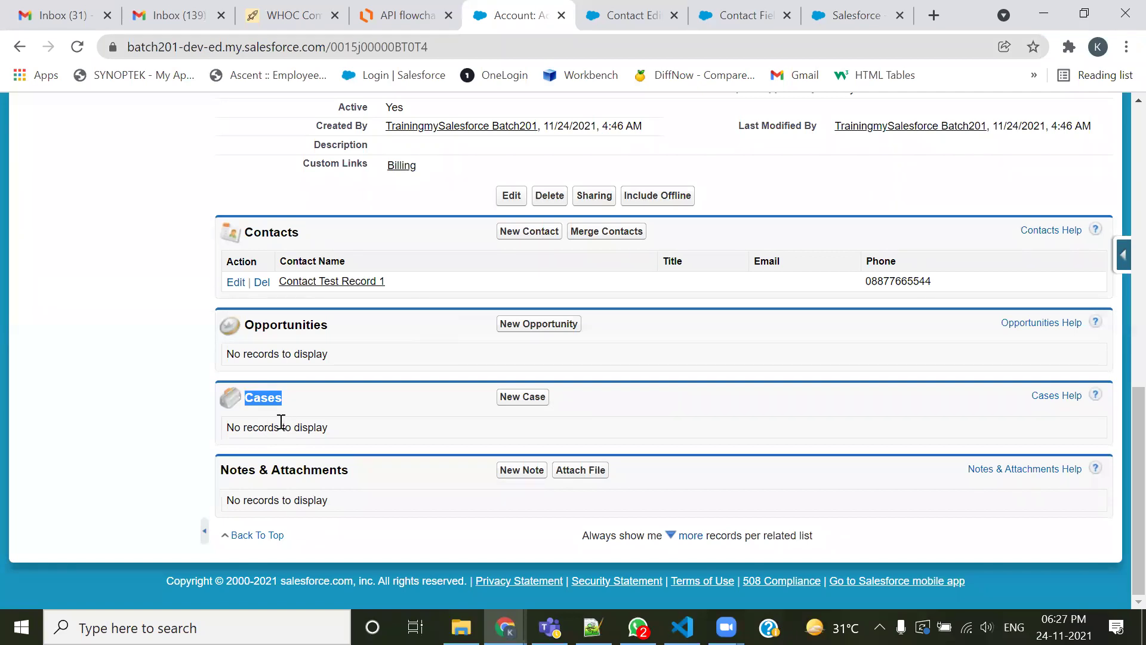
key(alt+Tab)
double_click(111, 307)
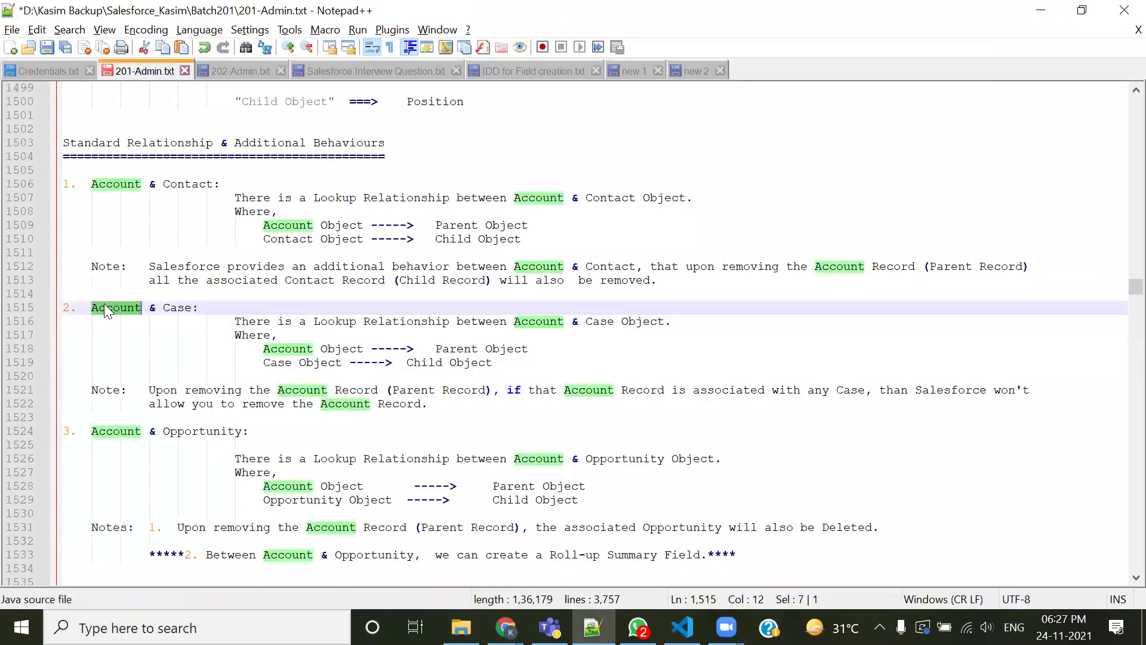
click(156, 349)
double_click(174, 307)
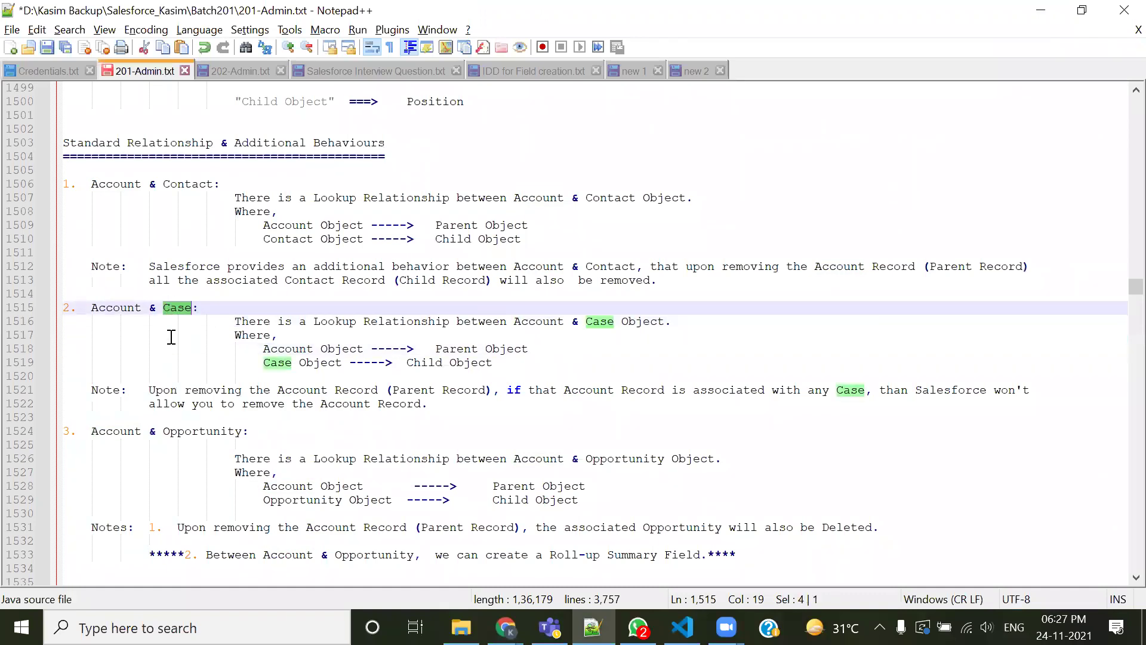
scroll(170, 337, down, 4)
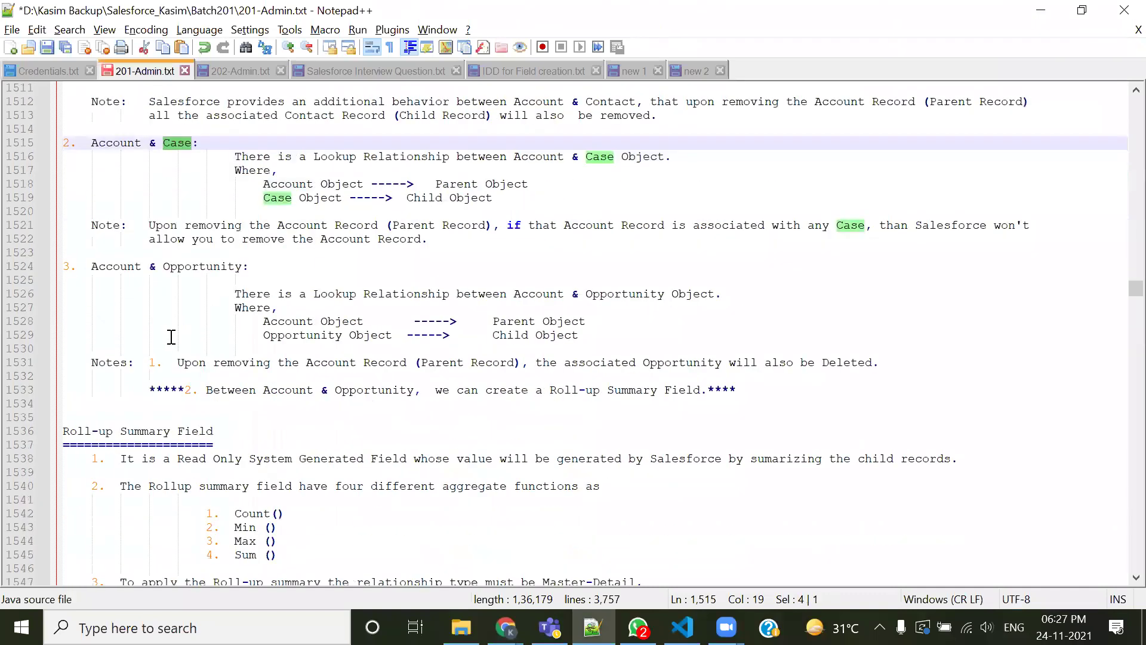
click(111, 270)
drag(306, 293, 398, 294)
scroll(327, 394, up, 1)
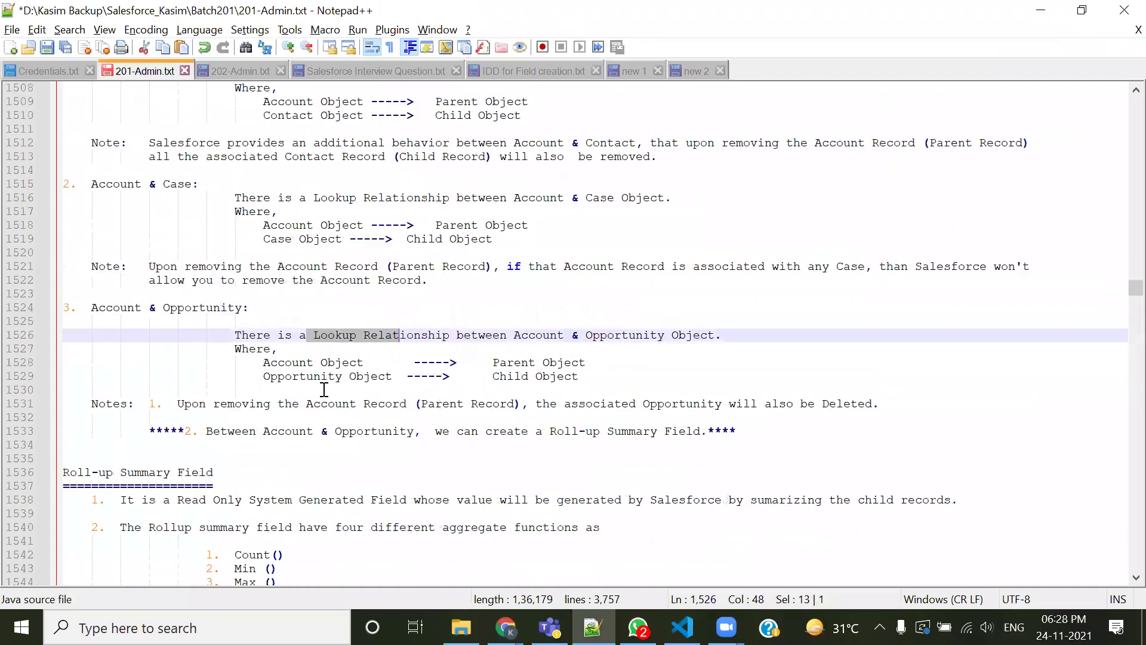
scroll(316, 394, down, 1)
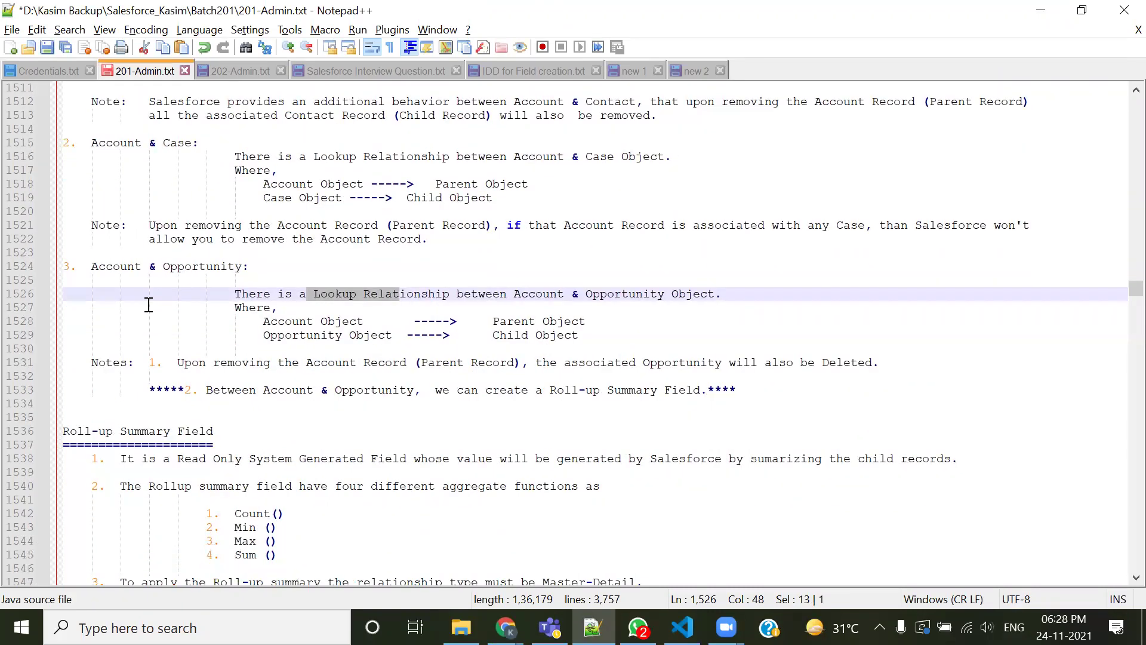
double_click(119, 268)
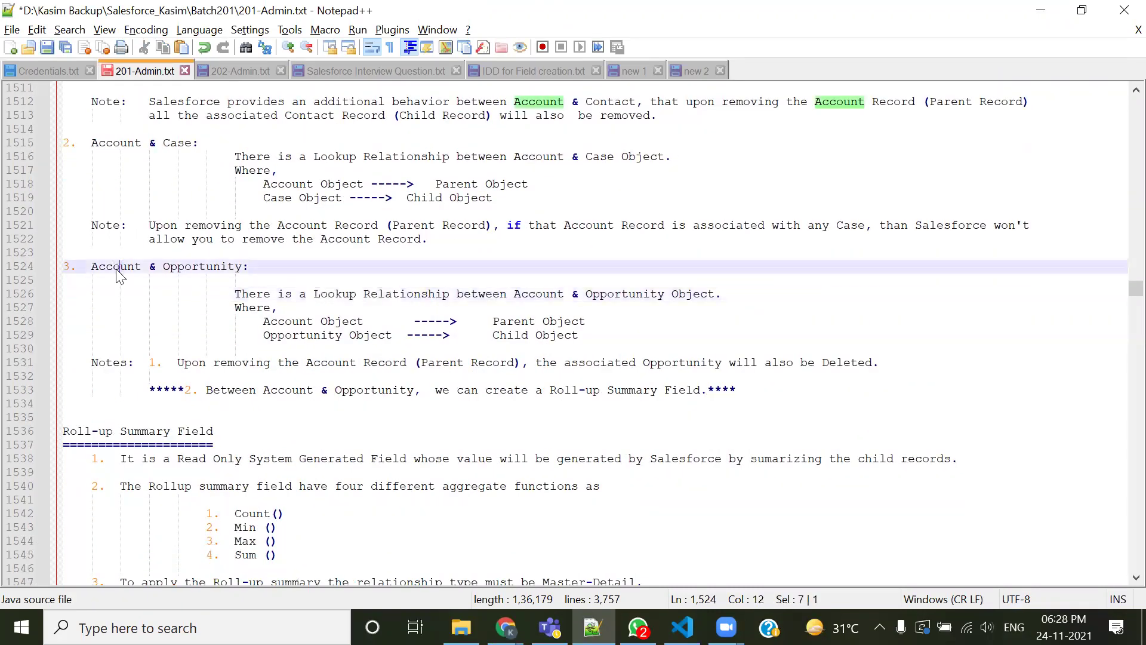
double_click(187, 267)
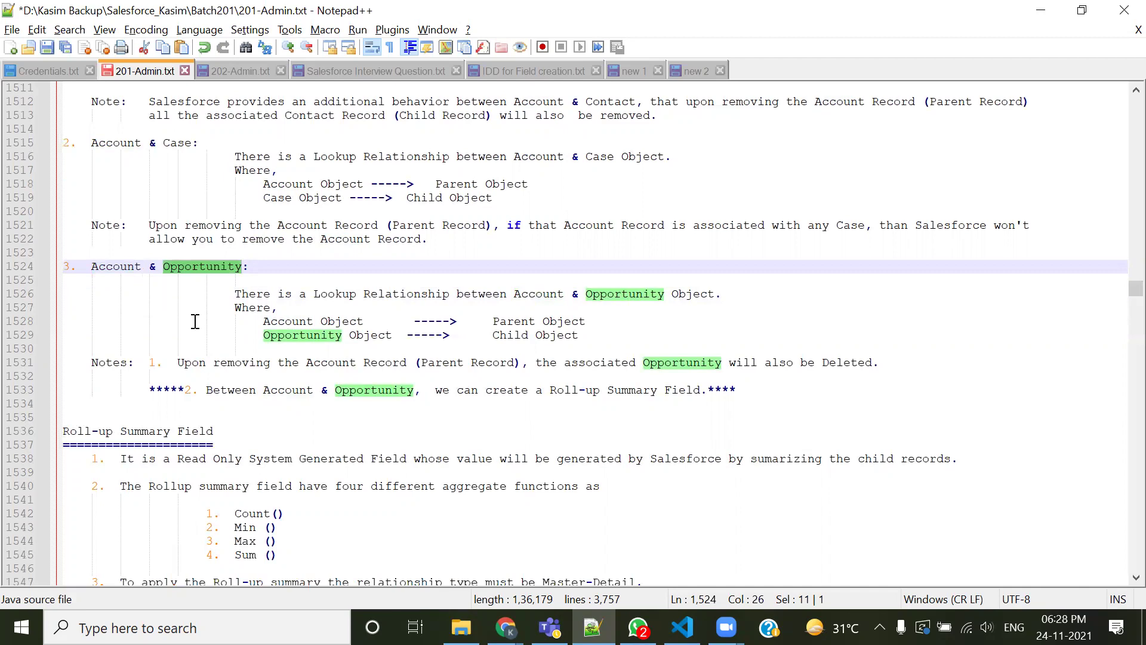
click(233, 415)
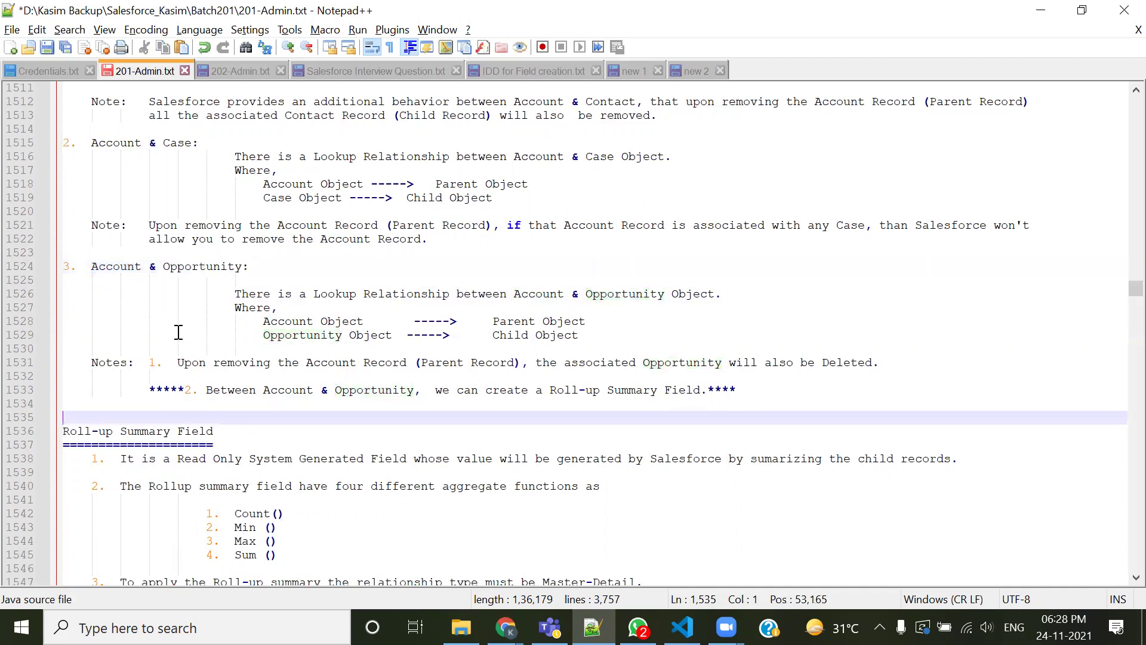
drag(93, 268, 248, 267)
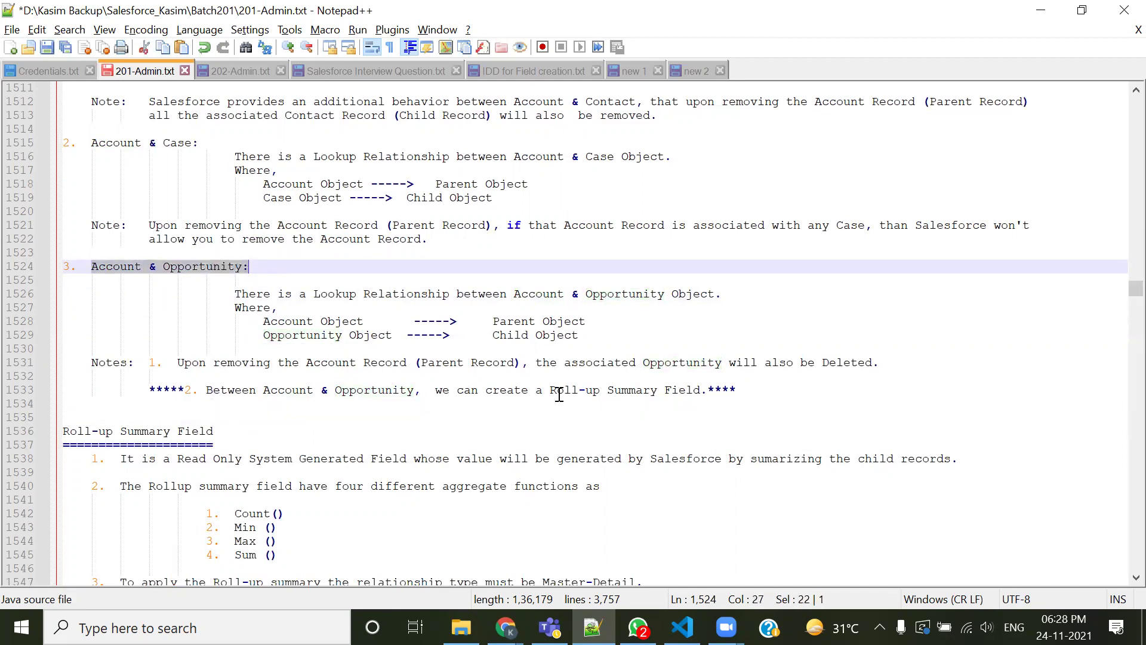
drag(550, 390, 586, 388)
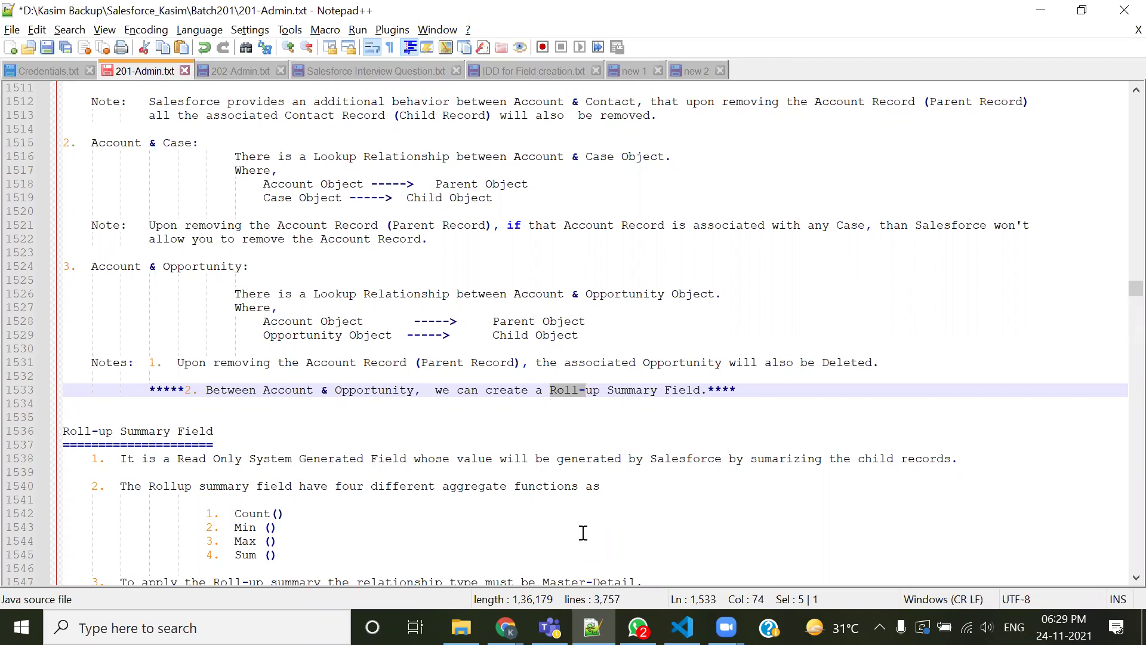
Highlight the Account & Opportunity explanation lines and the lookup relationship text near line 1507
double_click(219, 267)
click(536, 431)
drag(751, 389, 43, 279)
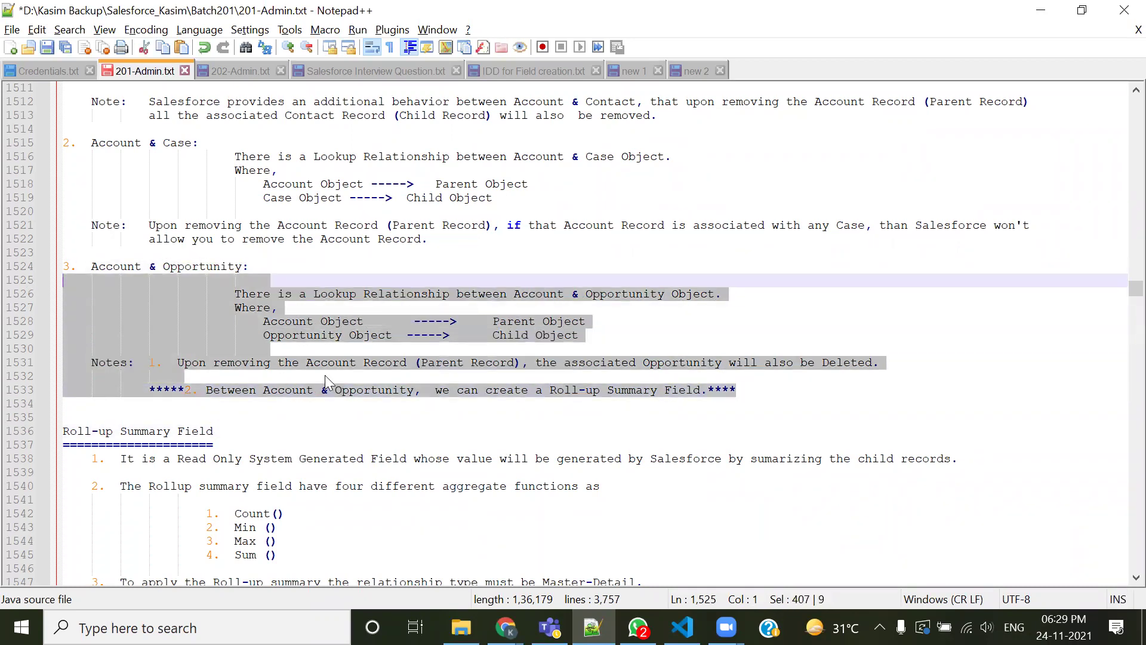
scroll(191, 267, up, 5)
click(124, 227)
drag(350, 241, 418, 230)
Scroll down through the notes to the Process Builder section
scroll(421, 467, down, 20)
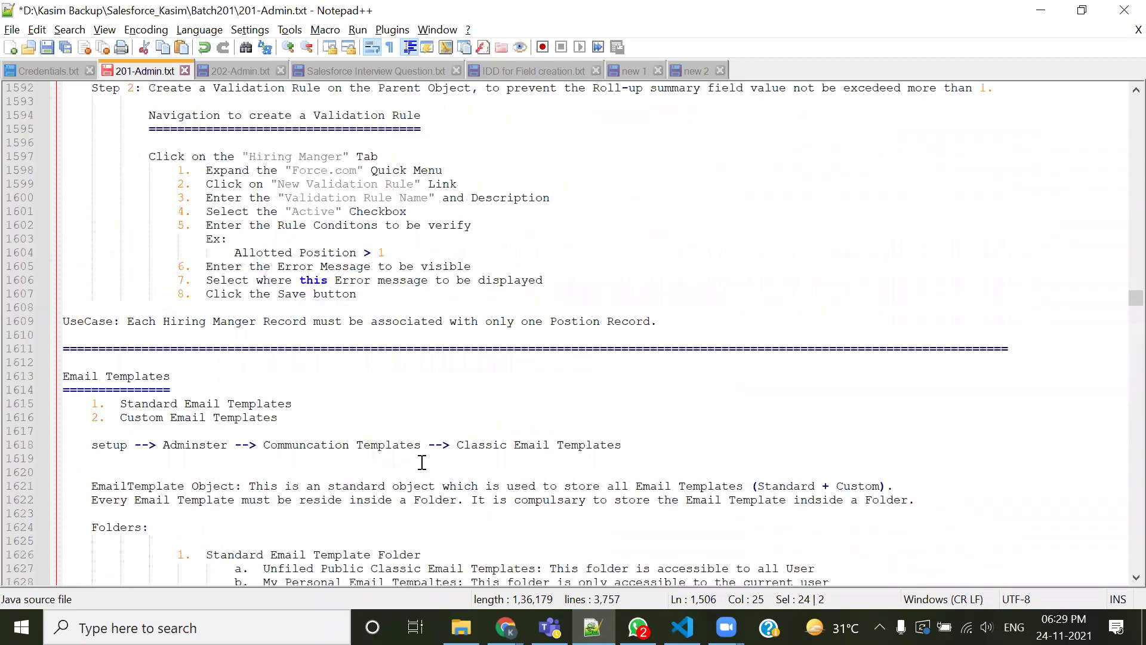
scroll(420, 464, down, 20)
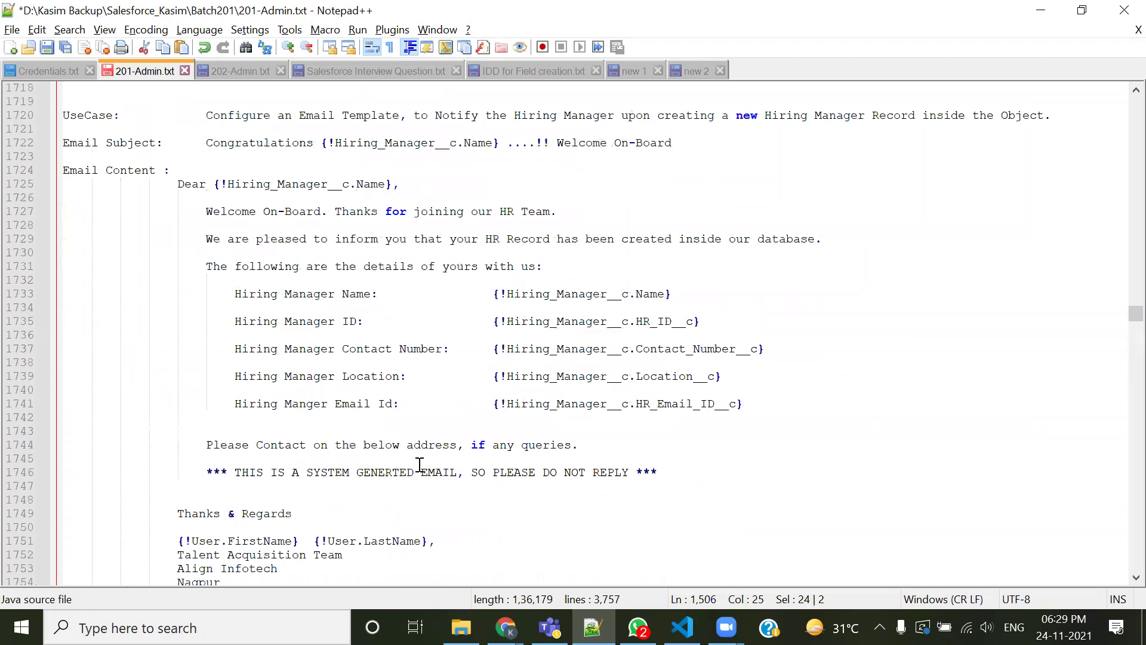
scroll(419, 467, down, 20)
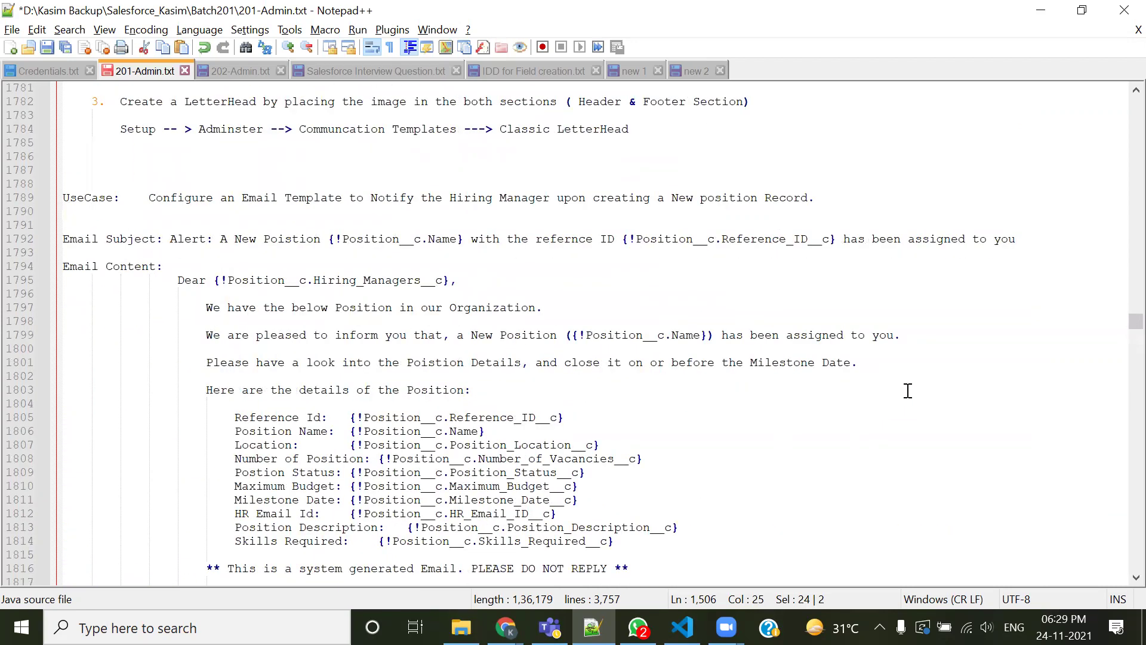
scroll(1001, 361, down, 20)
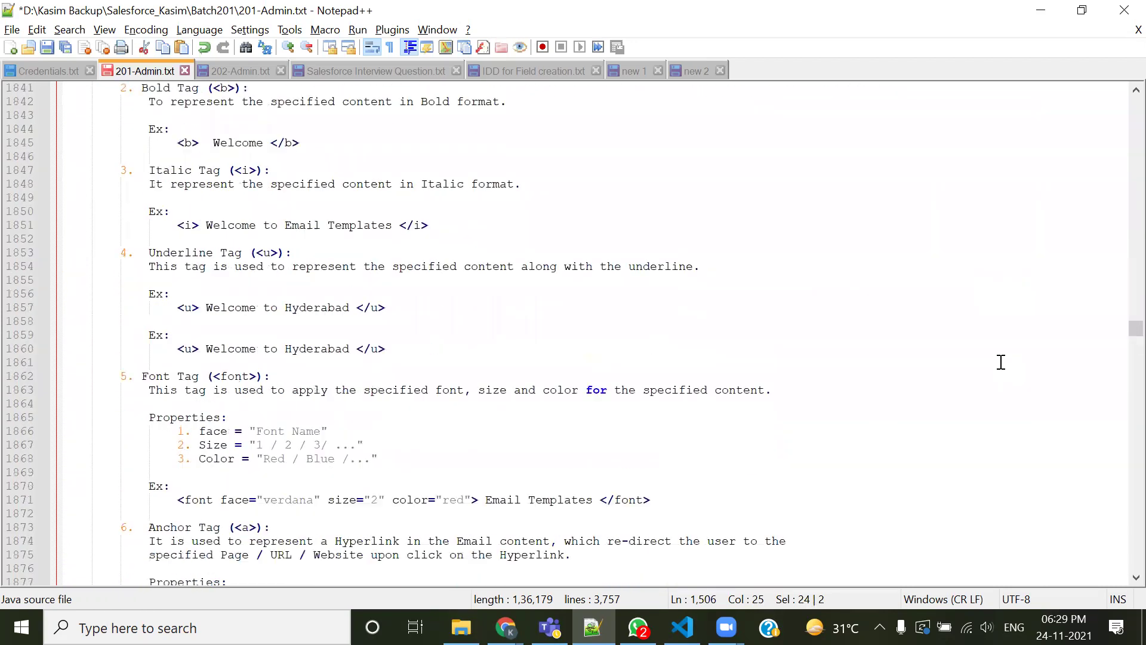
scroll(1001, 362, down, 20)
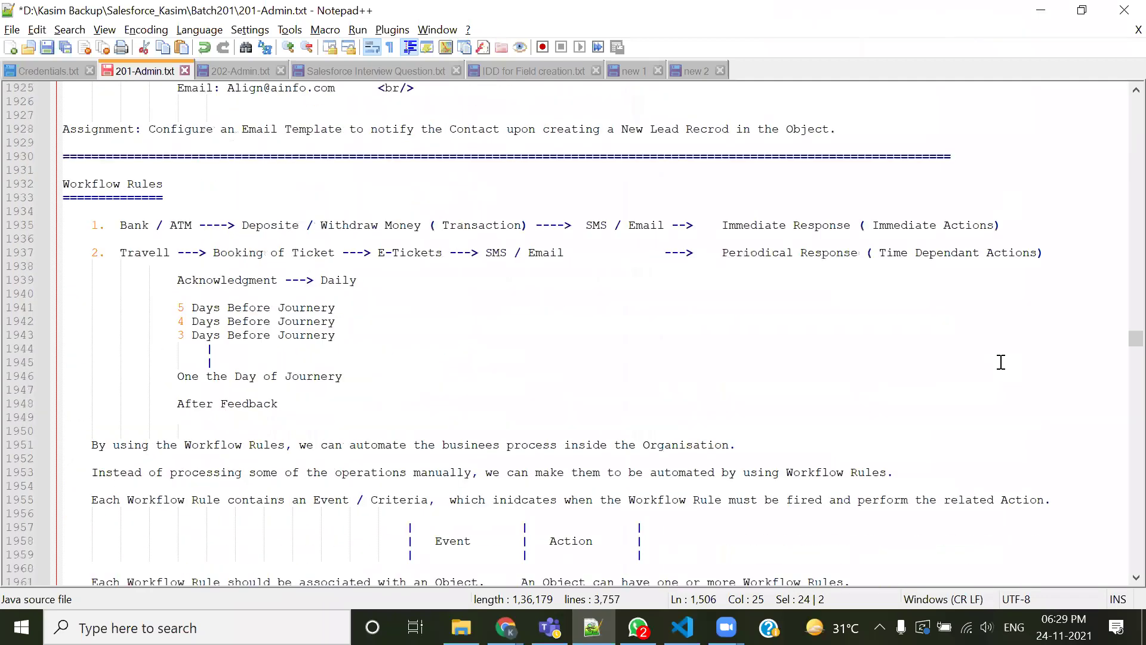
scroll(1001, 361, down, 20)
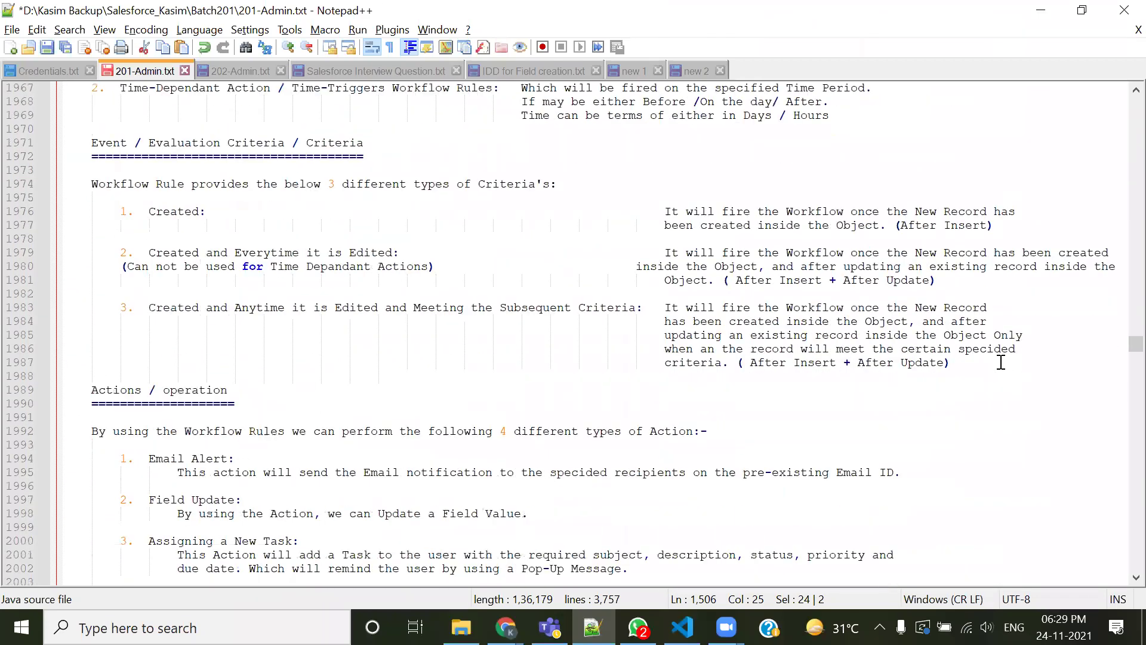
scroll(1001, 362, down, 20)
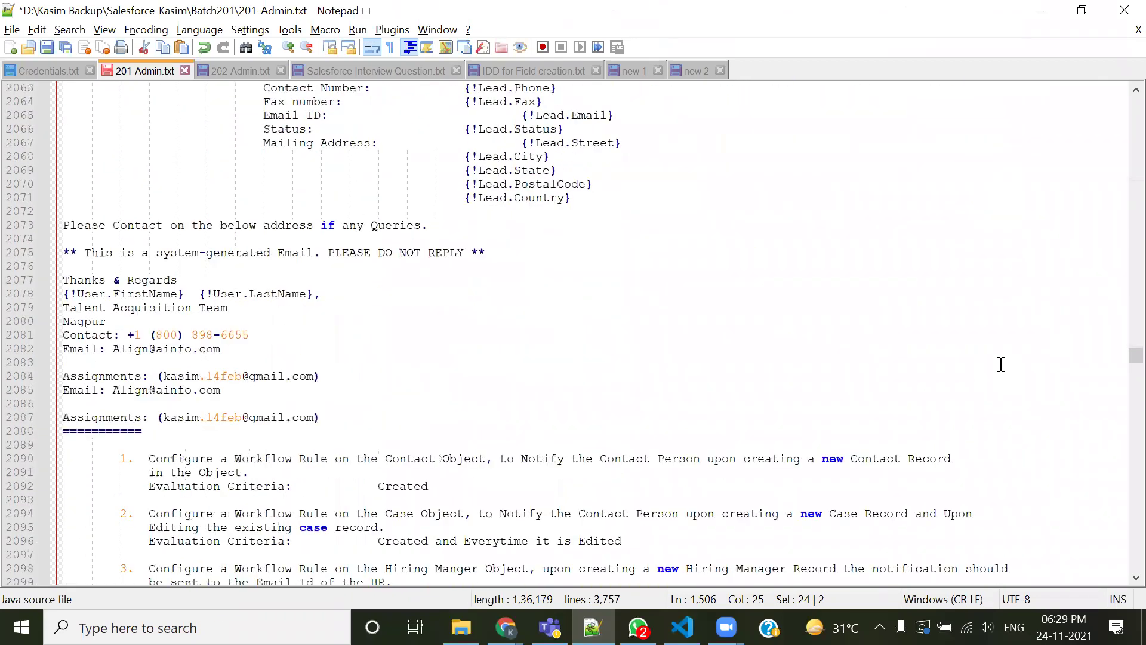
scroll(452, 344, down, 19)
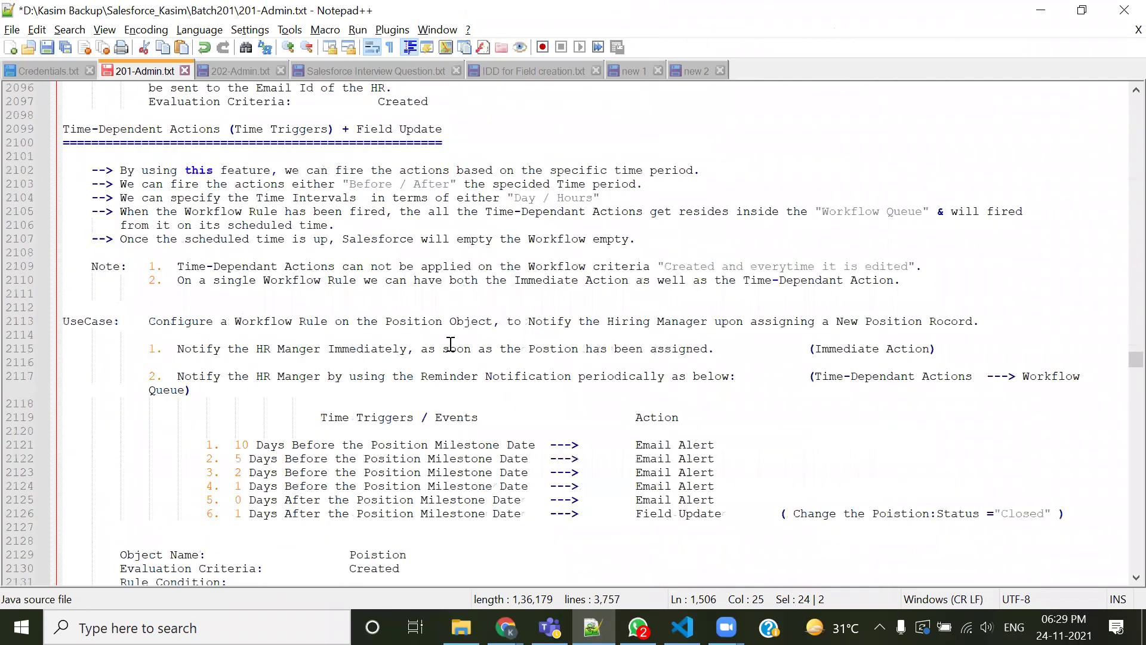
scroll(451, 344, down, 7)
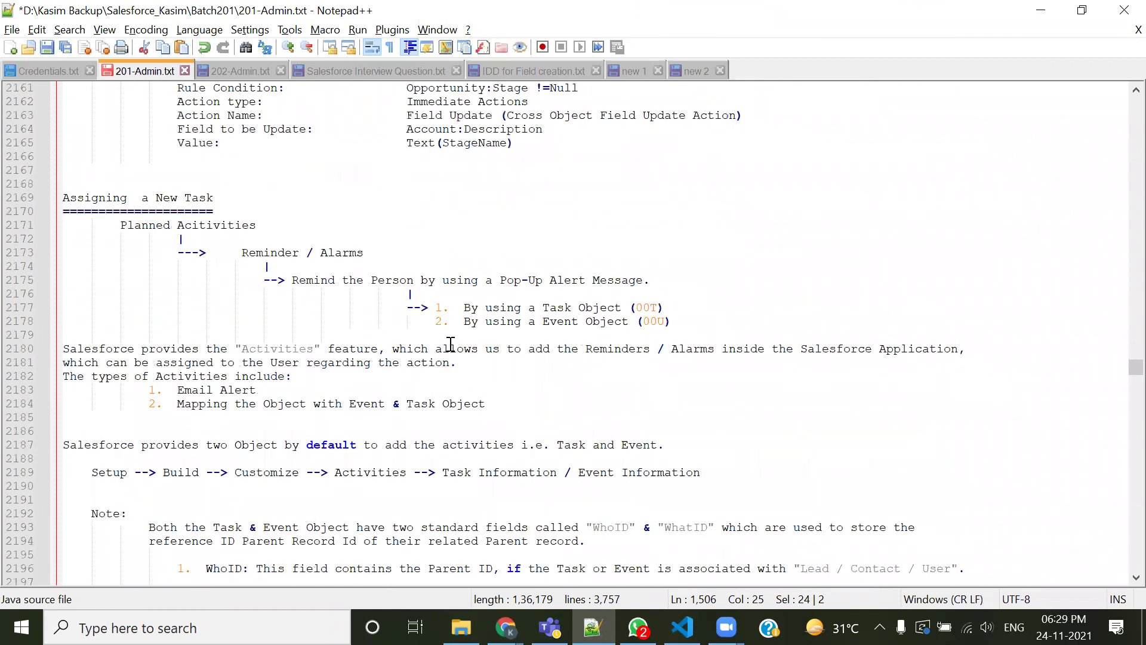
scroll(451, 345, down, 20)
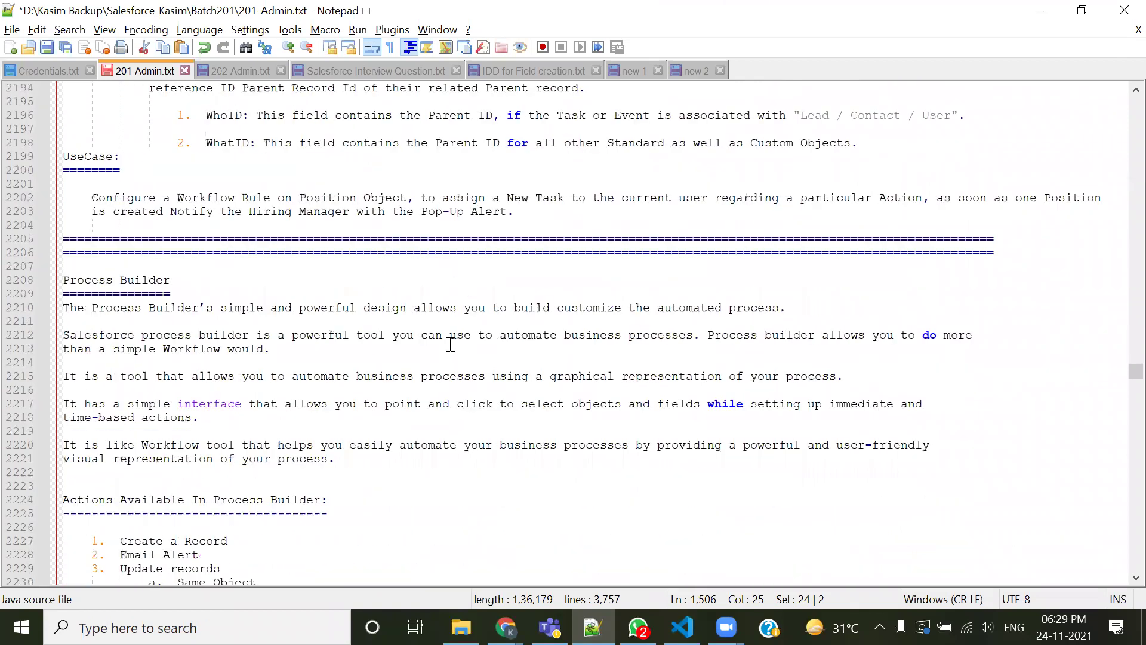
scroll(451, 344, down, 20)
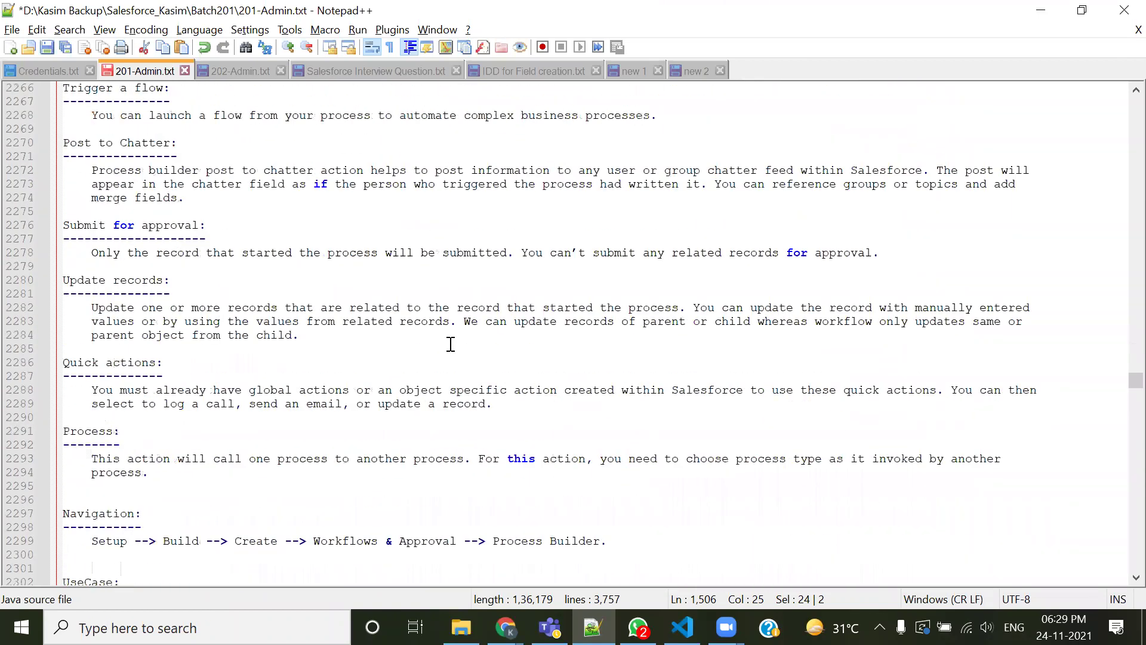
scroll(450, 345, down, 14)
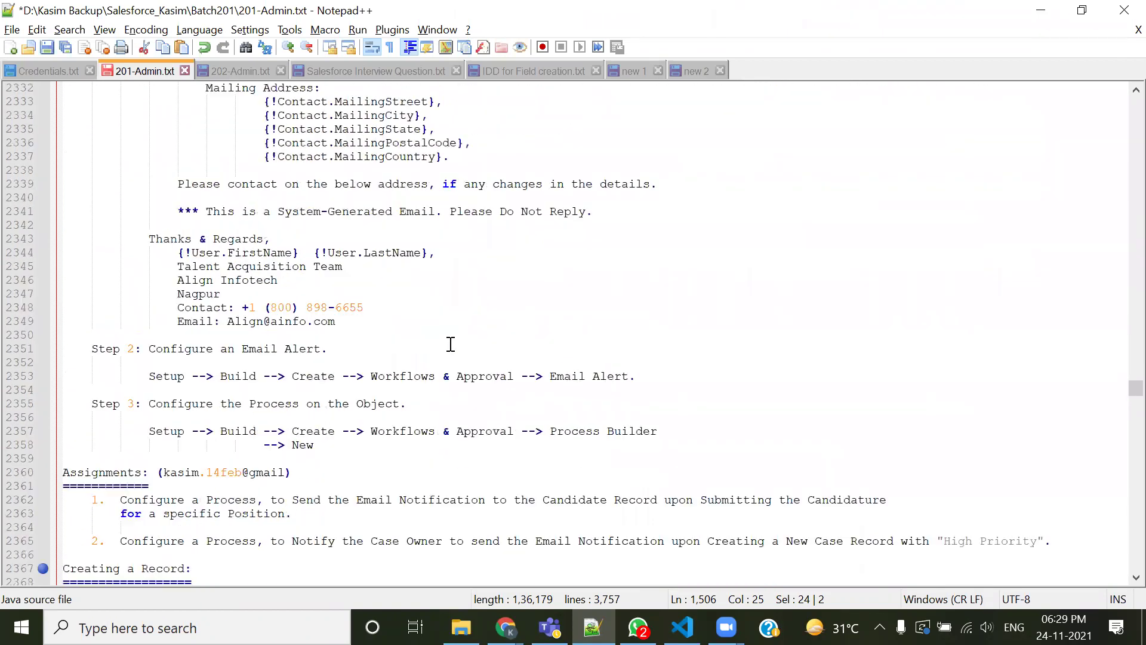
scroll(450, 344, down, 5)
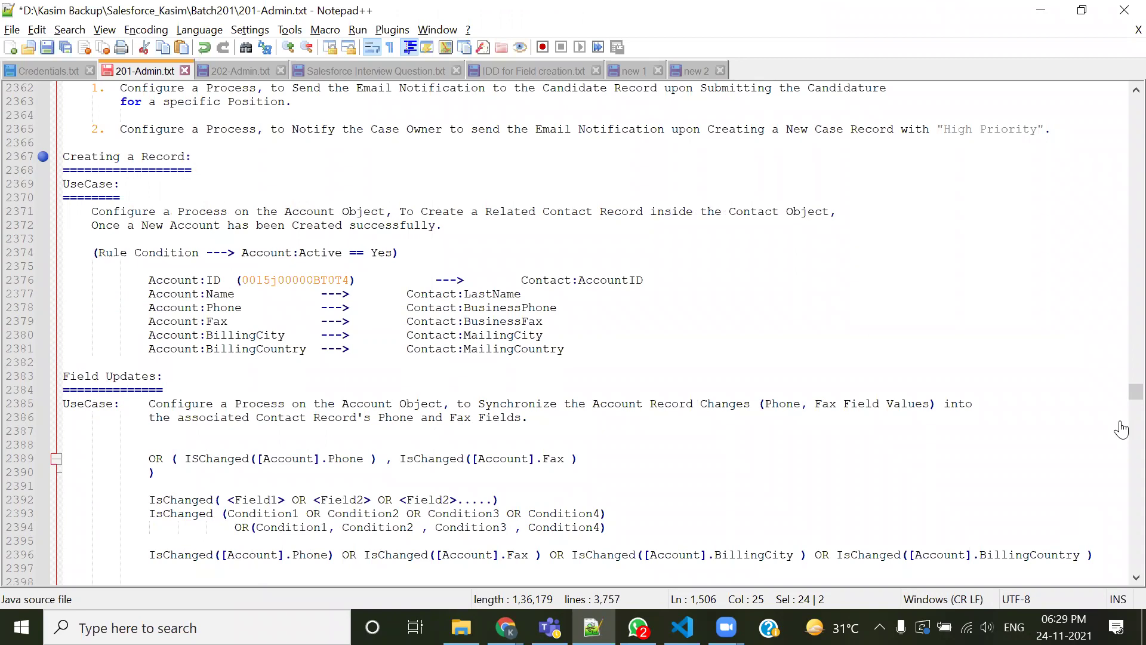
Bring the Developer Console showing Contact.obj's field list back to the front
click(564, 566)
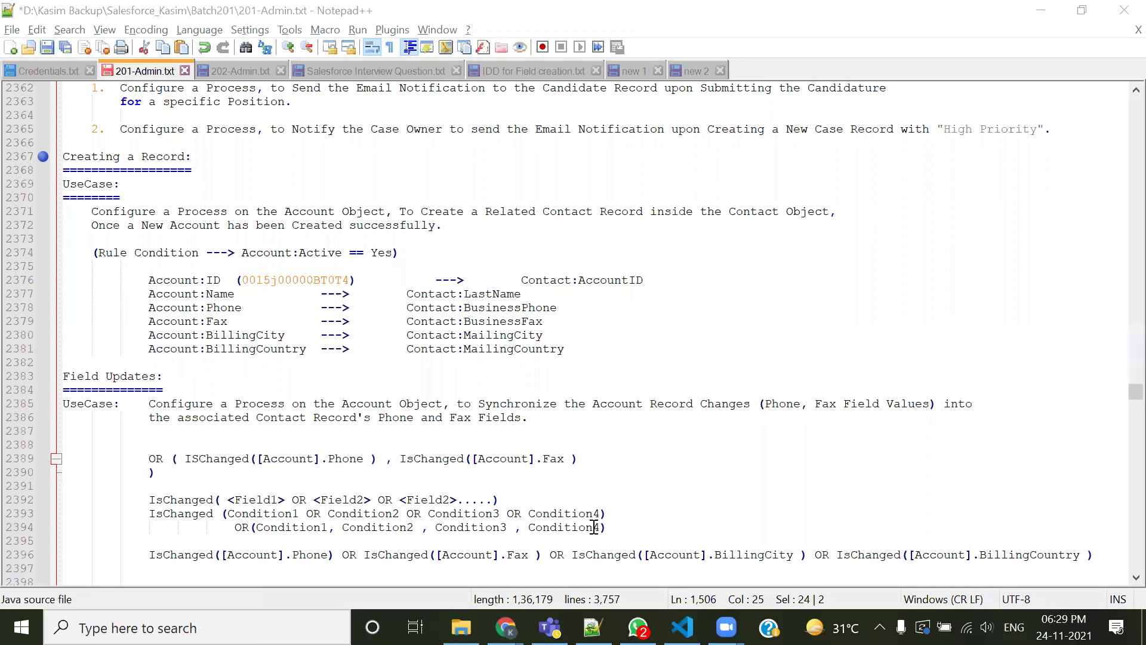
mouse_move(505, 626)
click(602, 571)
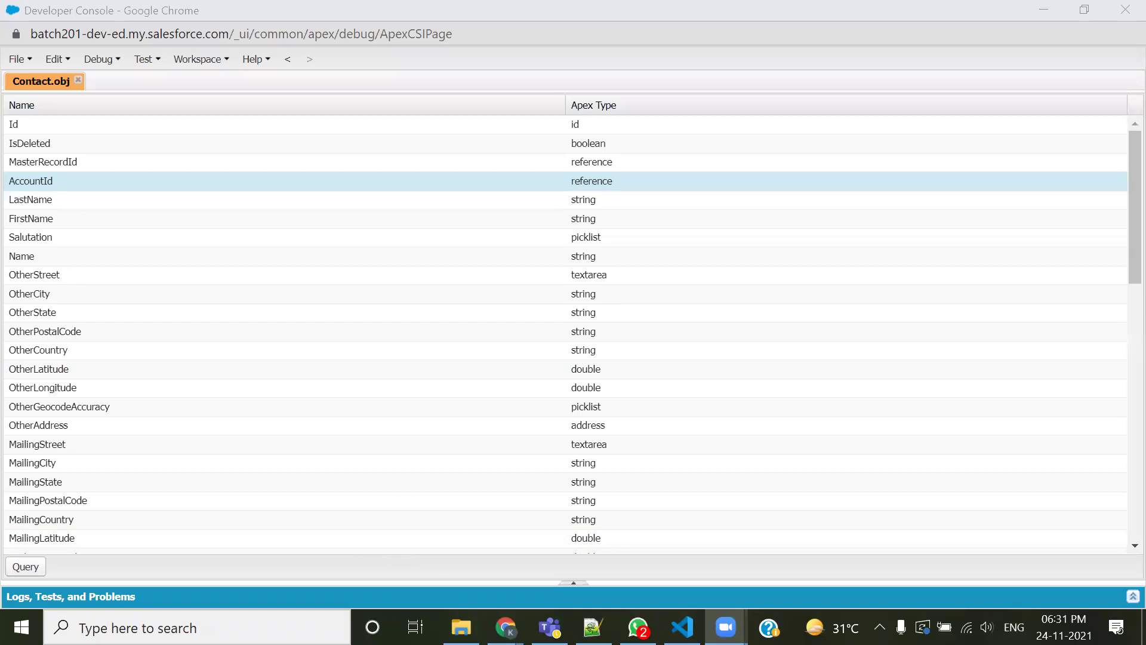
Copy the test account's record ID 0015j00000BT0T4 from the URL and paste it in parentheses after Contact:AccountID
key(alt+Tab)
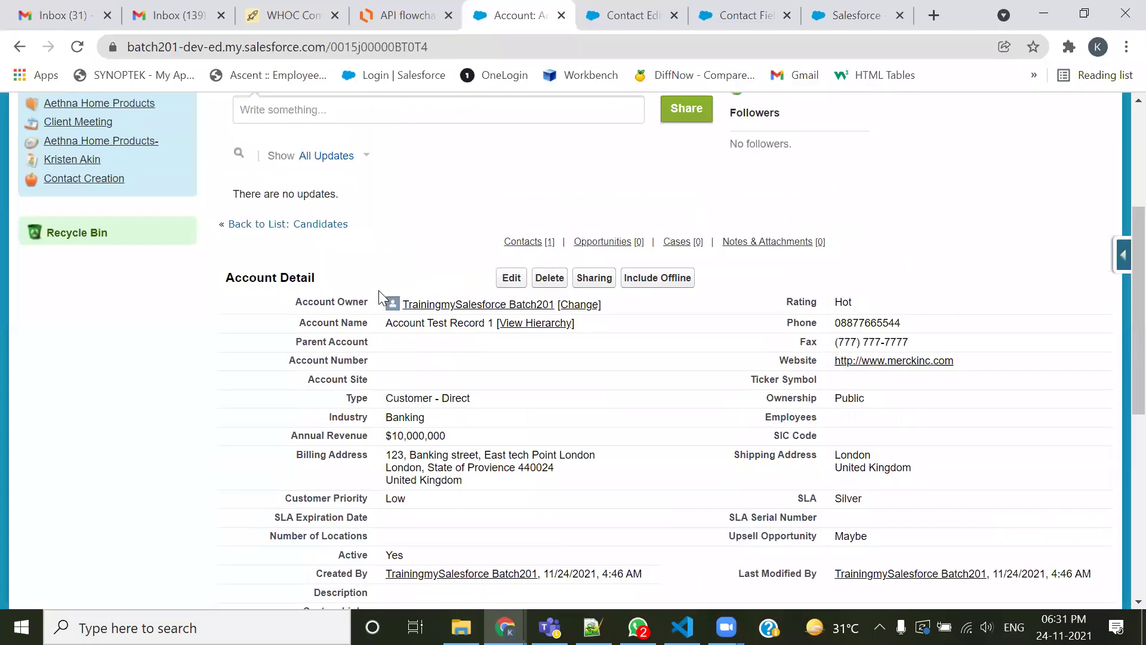
drag(382, 322, 450, 323)
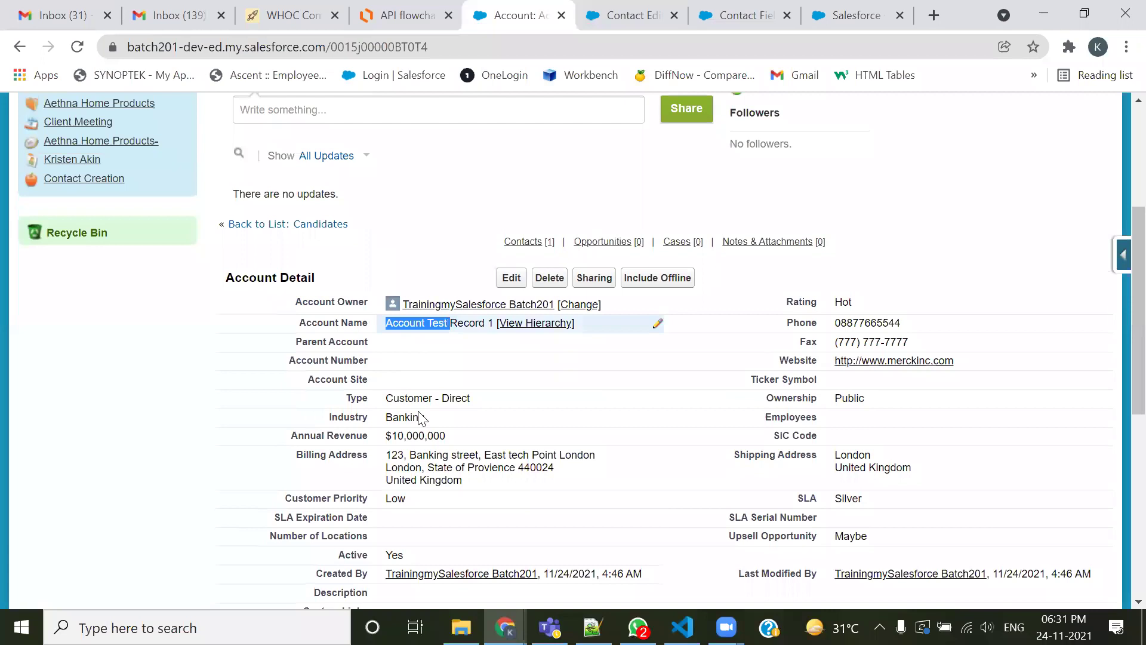
double_click(355, 46)
key(ctrl+c)
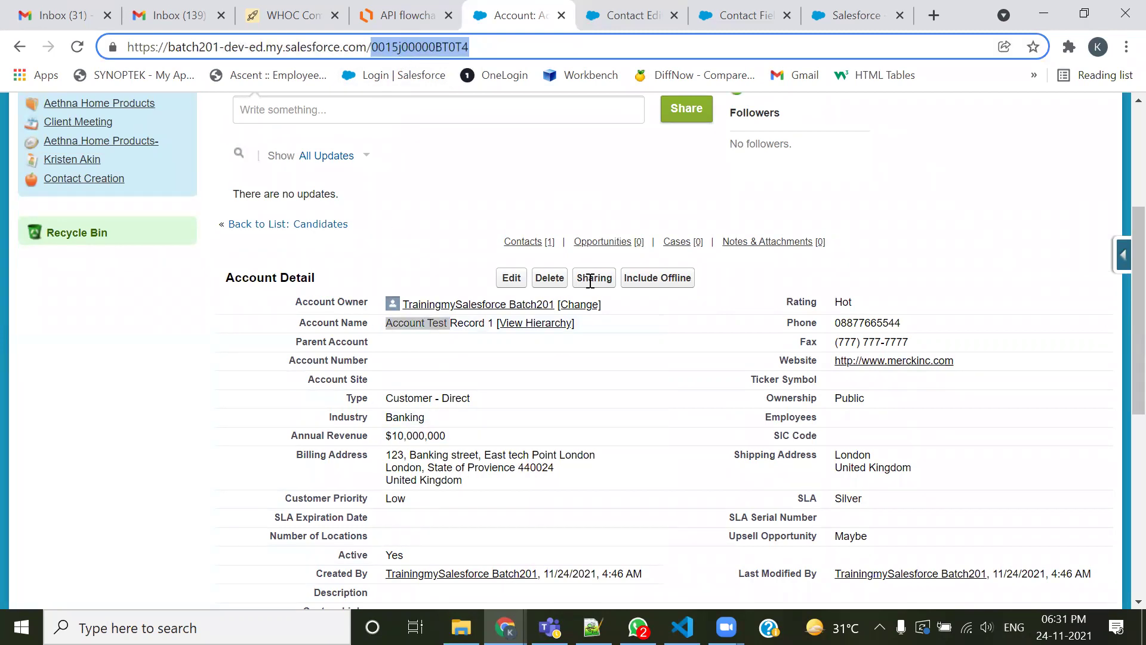
key(alt+Tab)
text(()
key(ctrl+v)
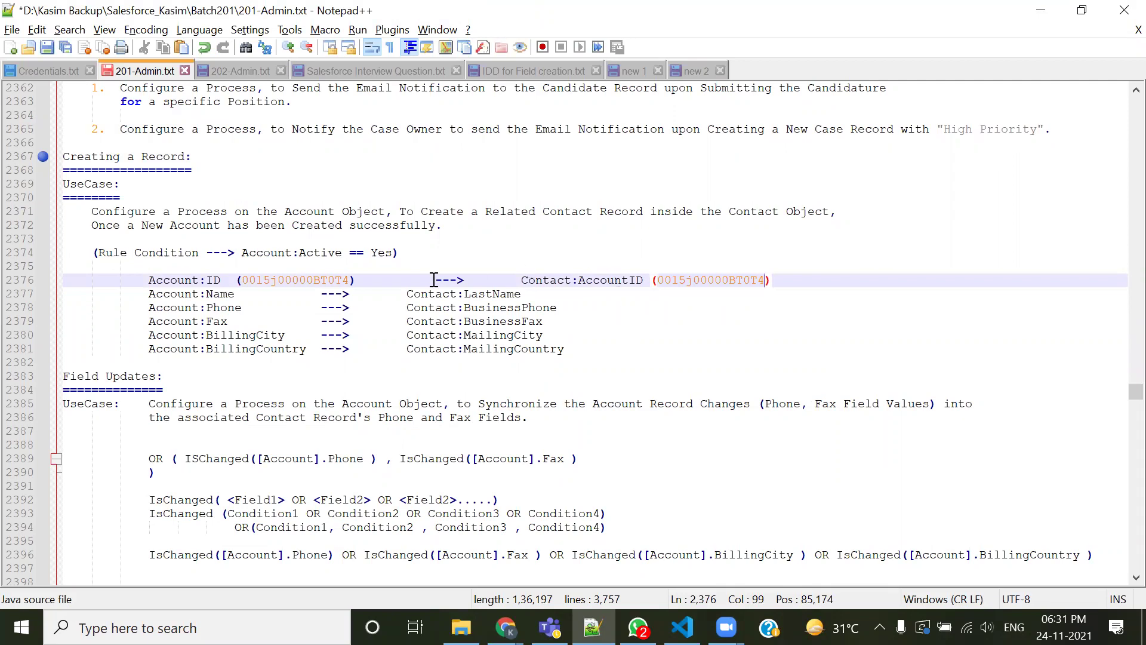
Review the mapping lines from Account:ID through BillingCity and the matching record ID on line 2376
double_click(331, 280)
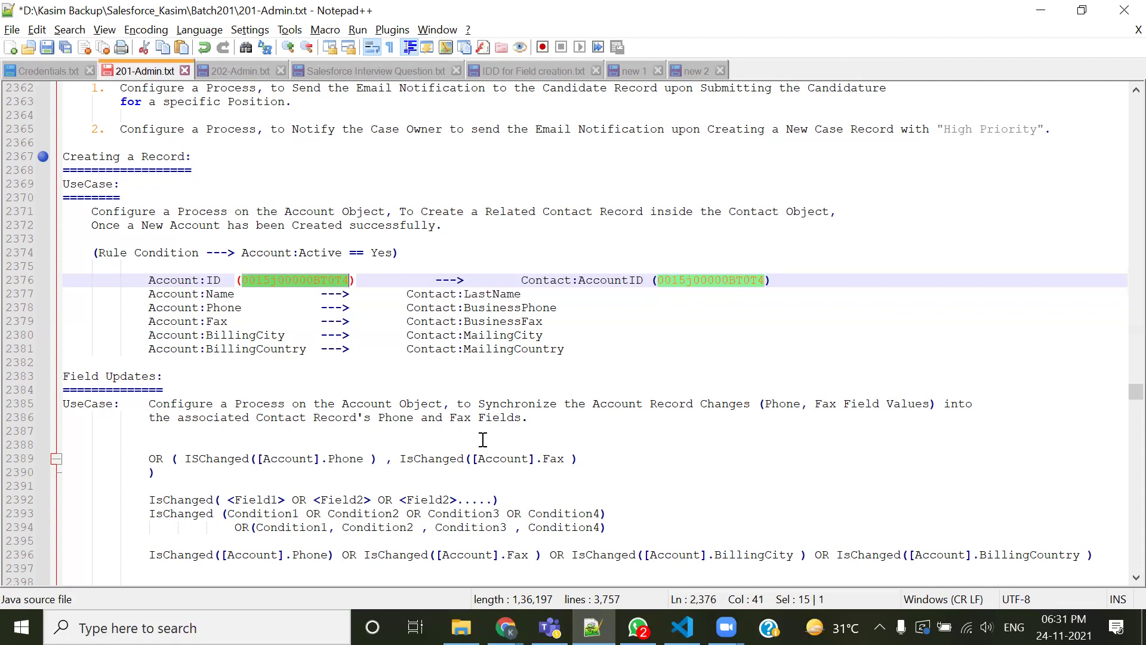
drag(150, 267, 175, 298)
click(509, 401)
drag(413, 273, 412, 348)
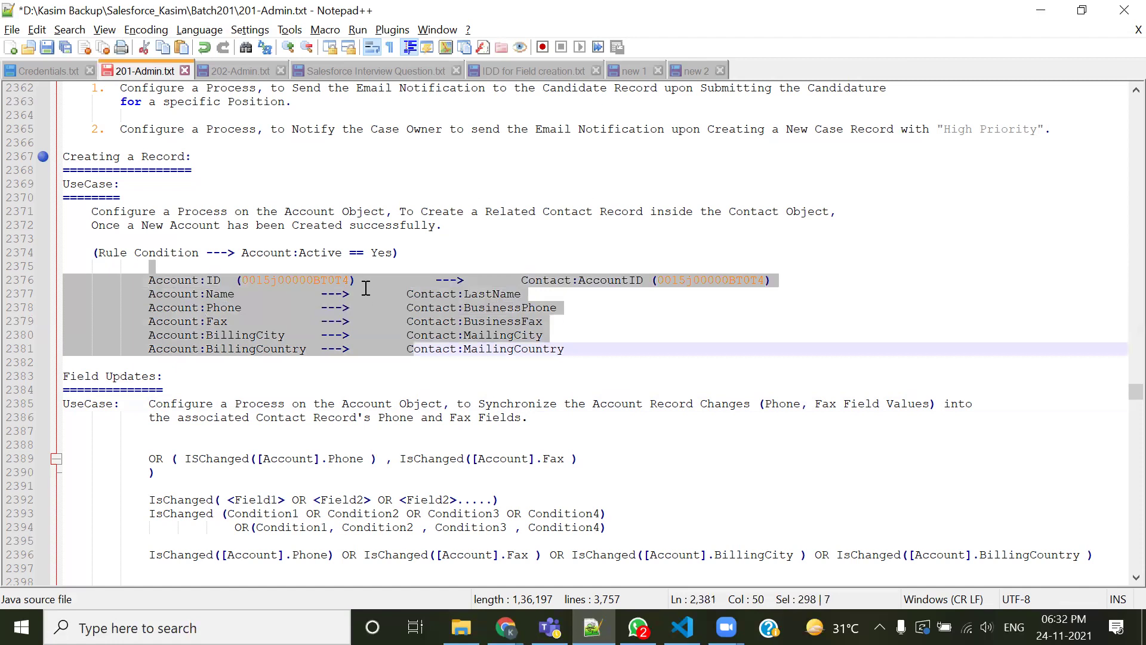
drag(406, 279, 421, 334)
click(464, 400)
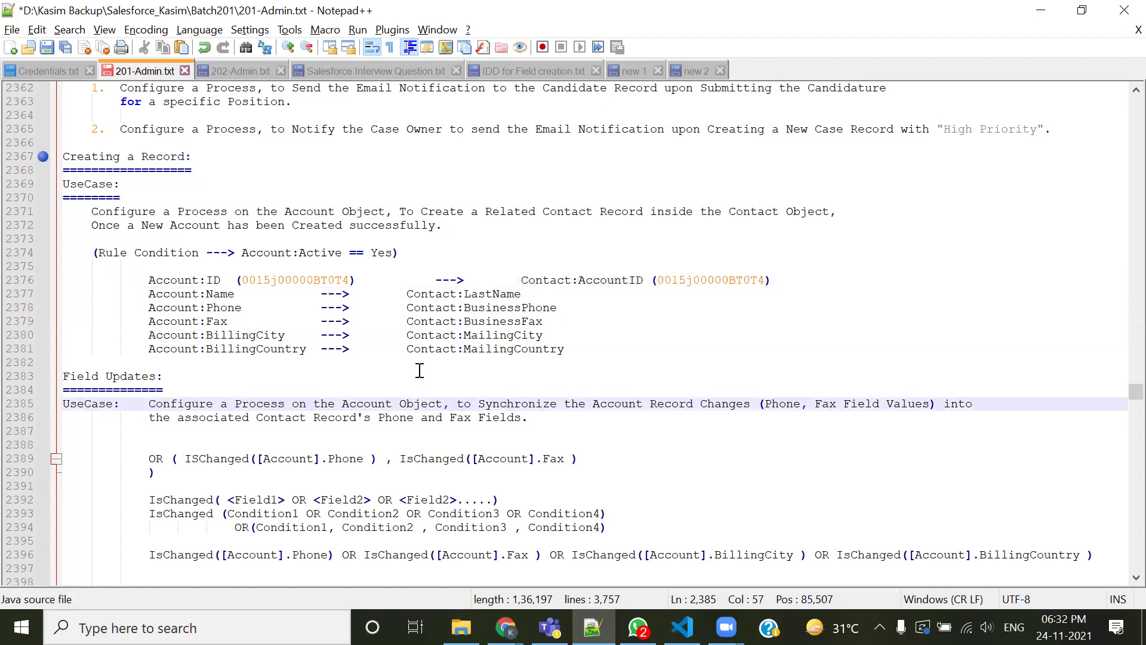
Back on the Salesforce account page, open Contact Test Record 1's detail page
key(alt+Tab)
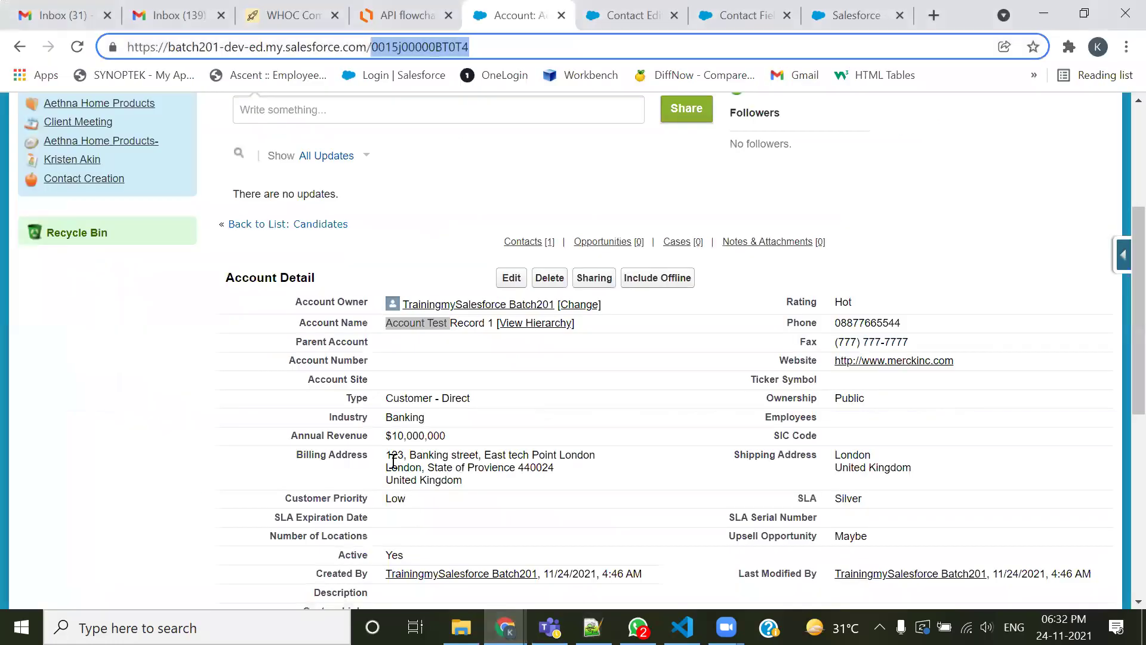
scroll(420, 400, down, 7)
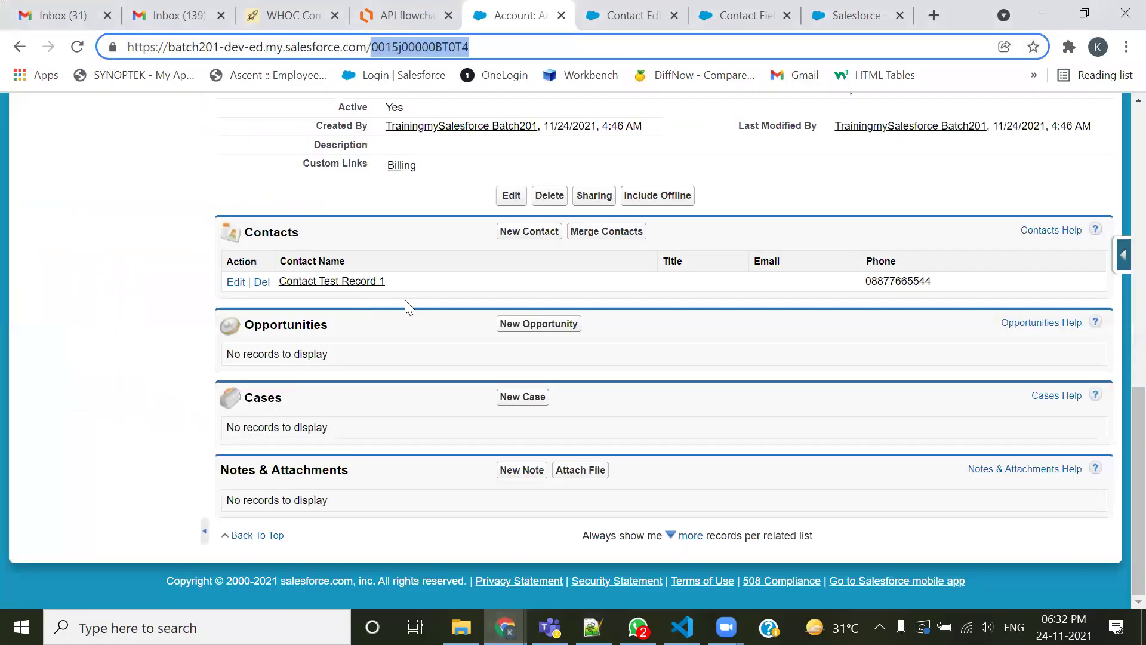
drag(387, 283, 296, 287)
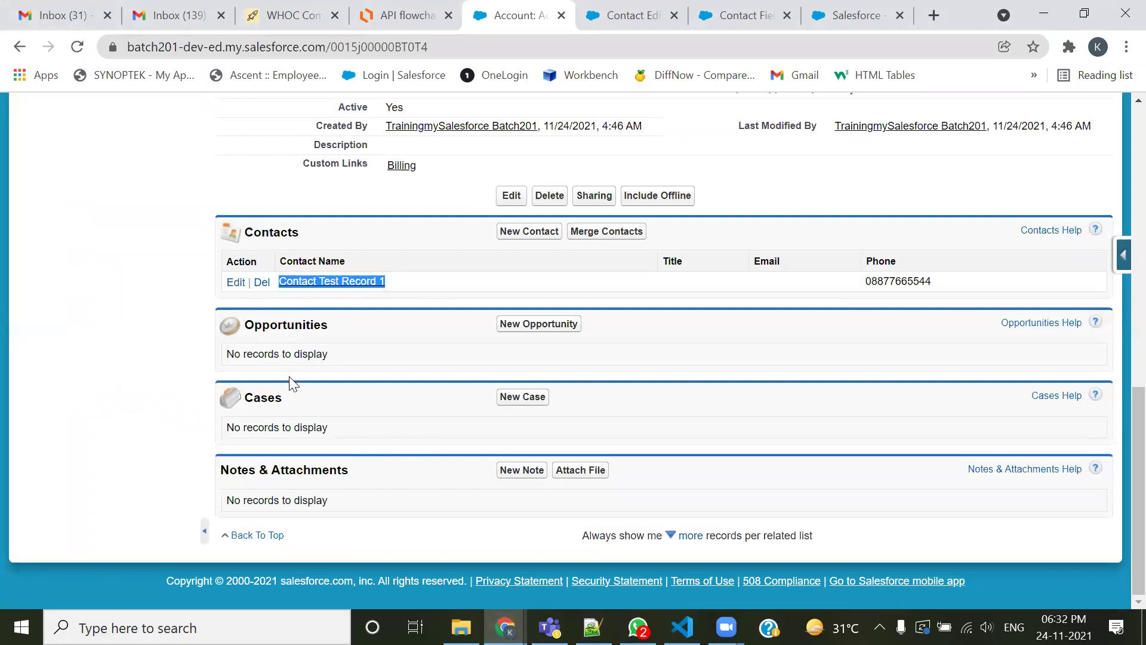
scroll(400, 332, up, 6)
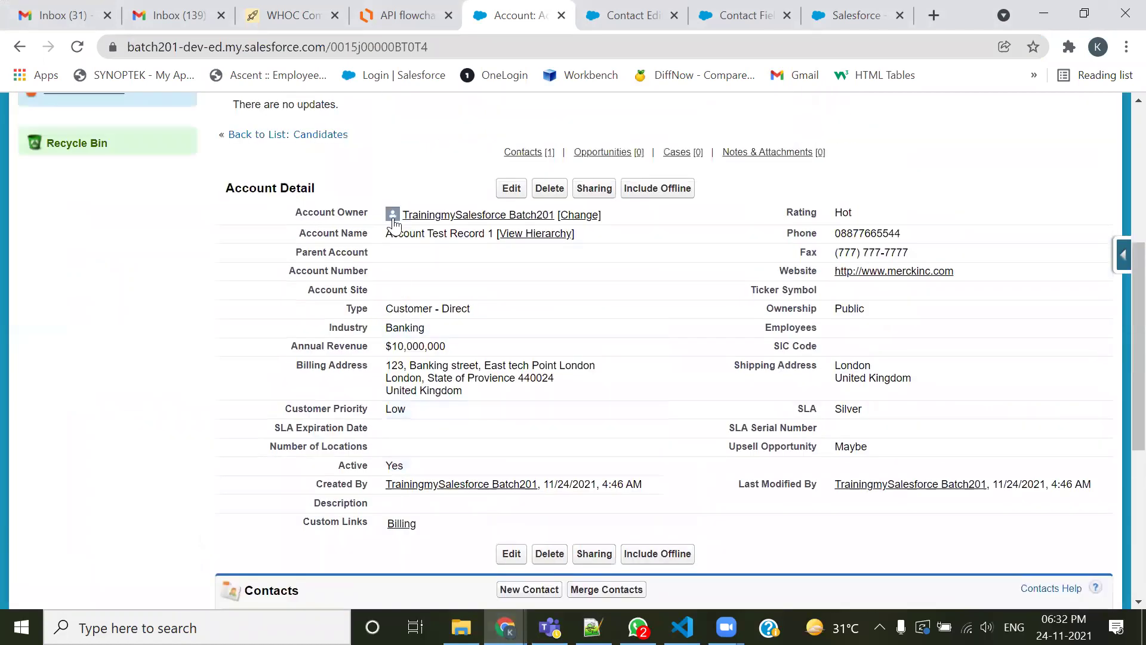
drag(387, 234, 451, 234)
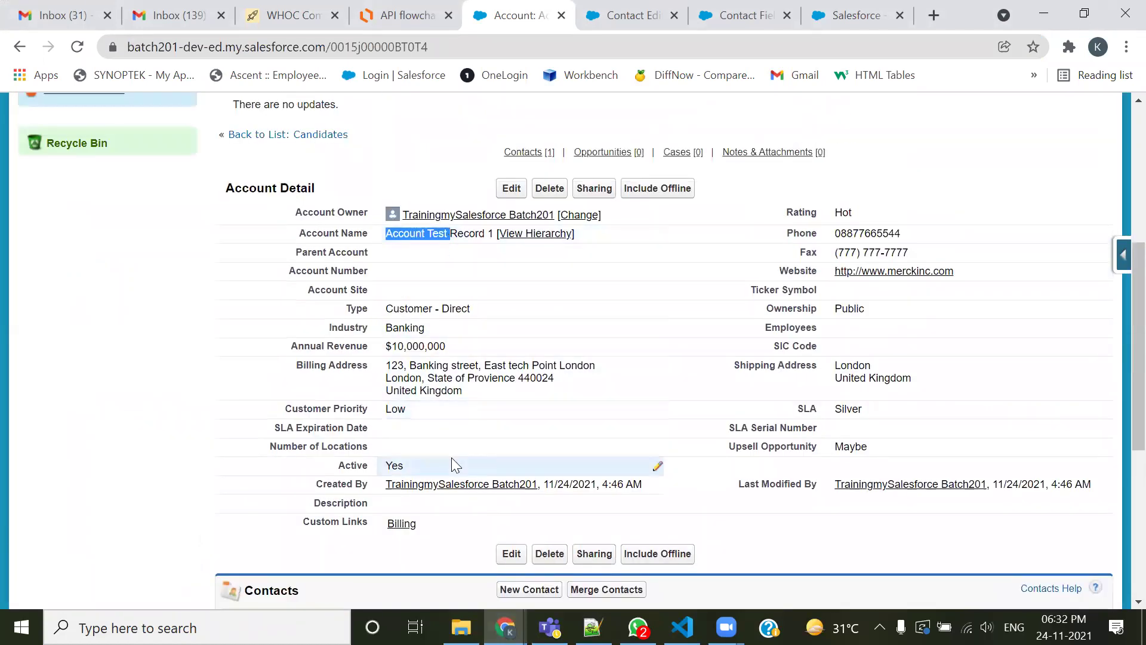
scroll(451, 457, down, 4)
drag(395, 371, 276, 362)
click(332, 371)
Show the All Contacts list view with 50 records per page
scroll(332, 468, down, 5)
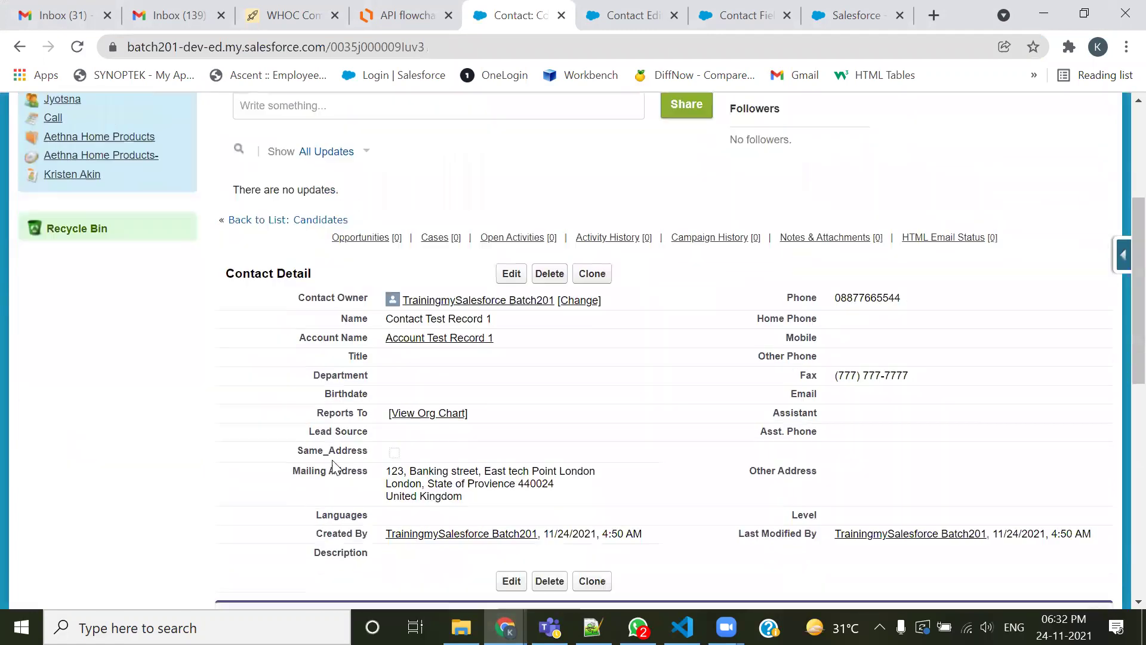
drag(296, 322, 506, 319)
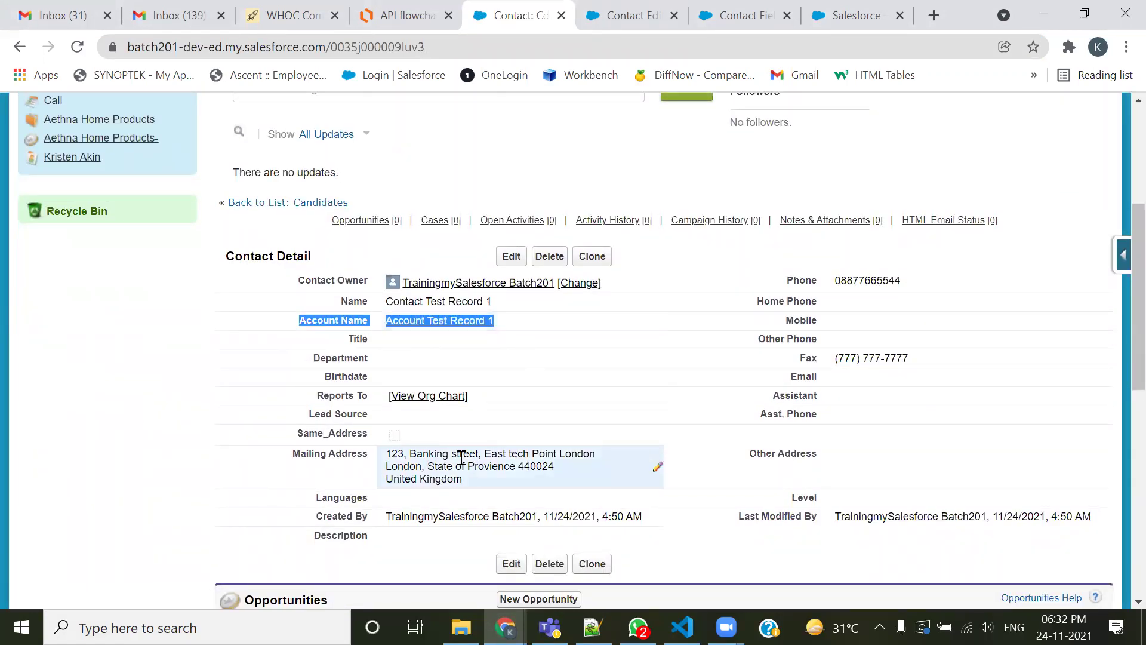
scroll(311, 346, up, 3)
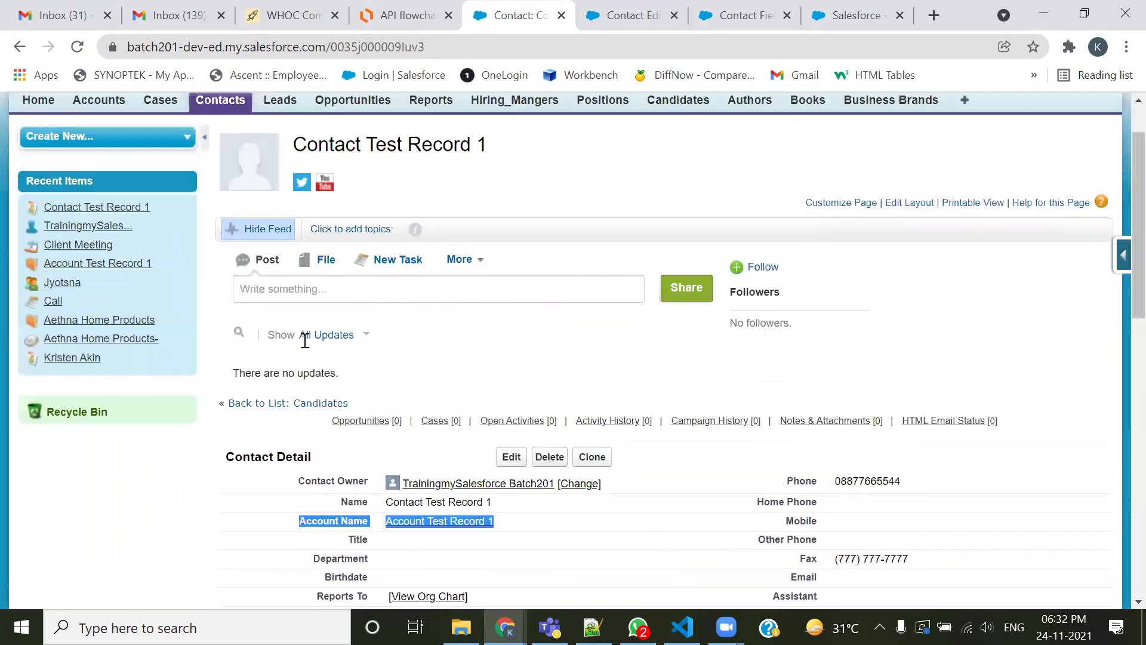
scroll(305, 340, up, 1)
click(222, 168)
scroll(364, 329, down, 2)
scroll(394, 239, up, 3)
click(477, 258)
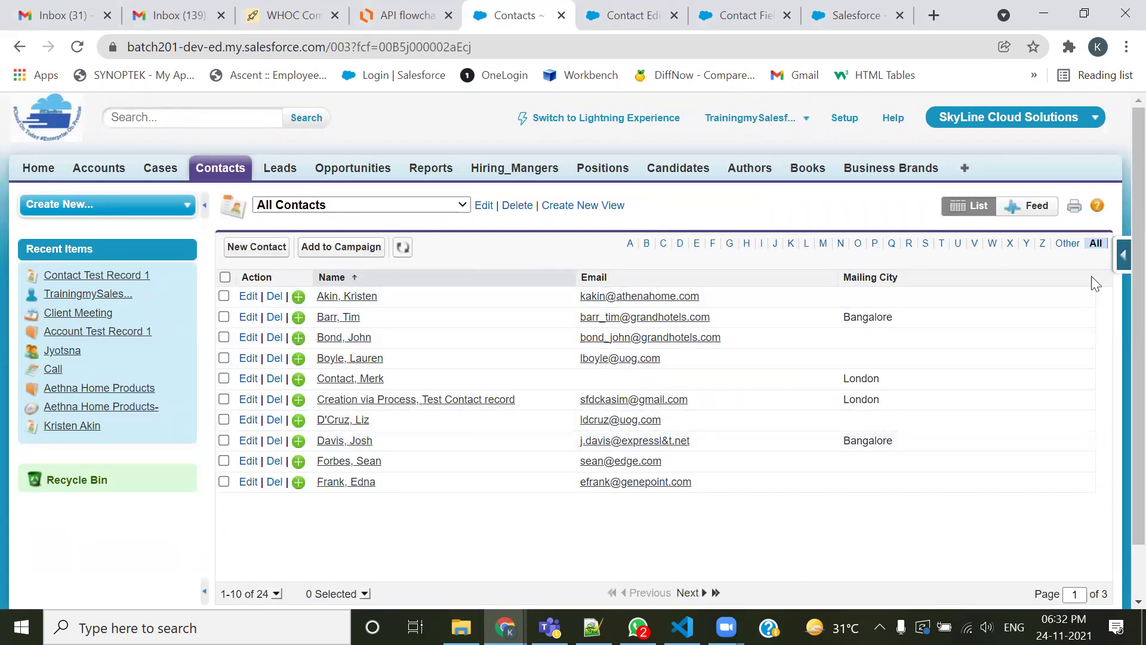
click(277, 593)
click(278, 549)
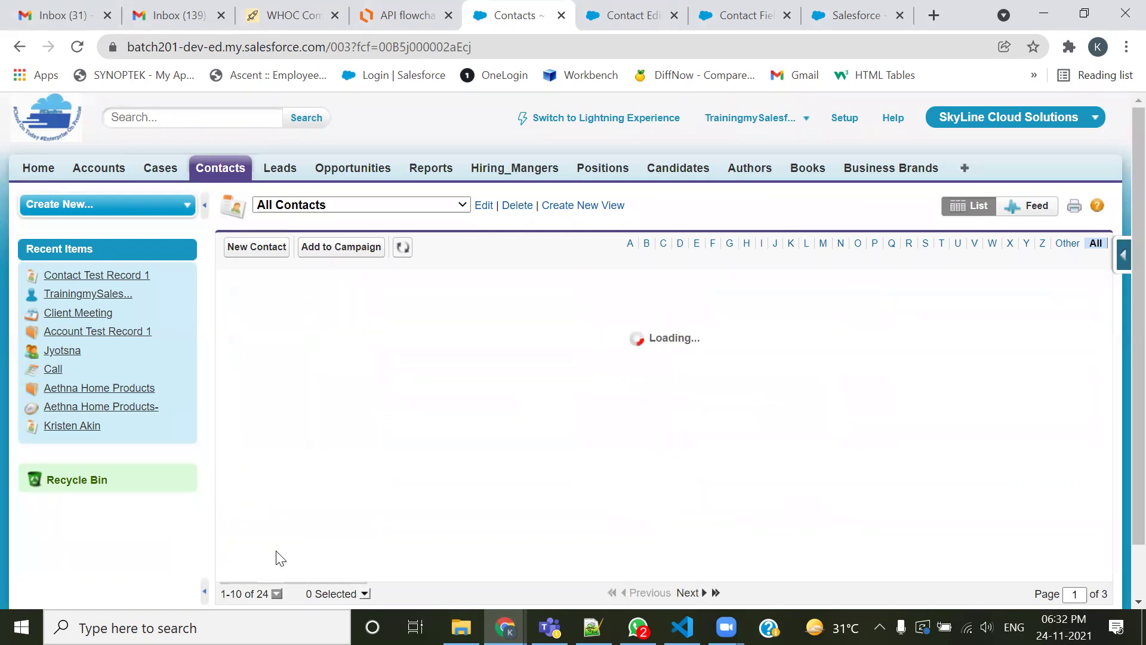
click(1121, 256)
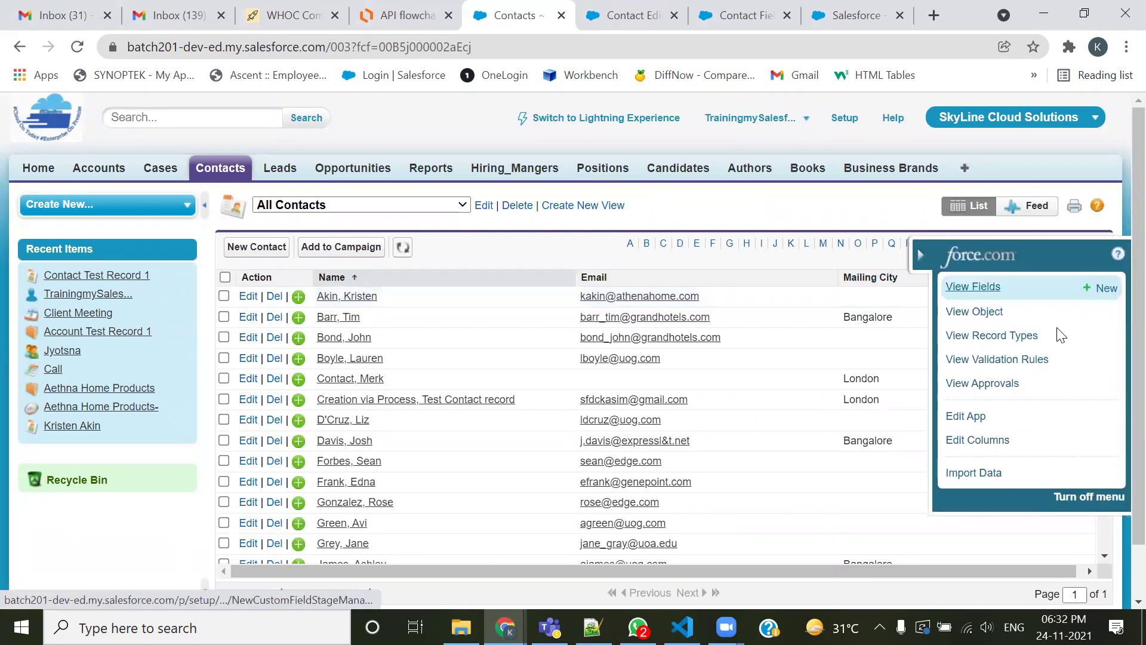
Add Account Name to the list's selected fields, move it up directly under Name, and save
click(988, 439)
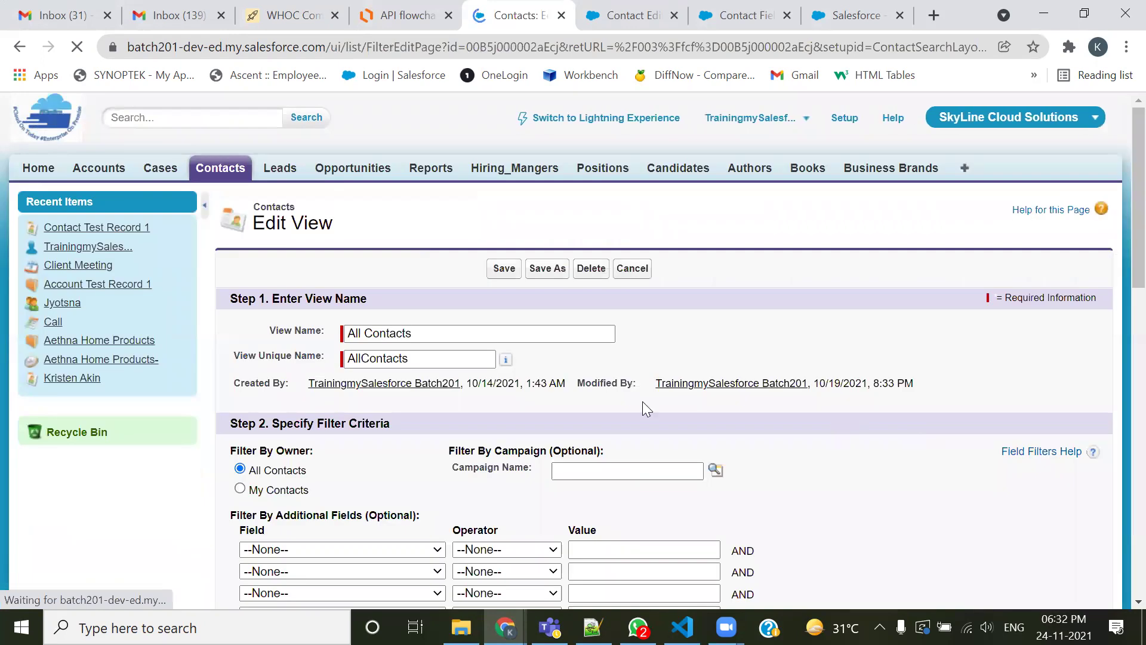
scroll(627, 403, down, 7)
click(289, 353)
click(464, 393)
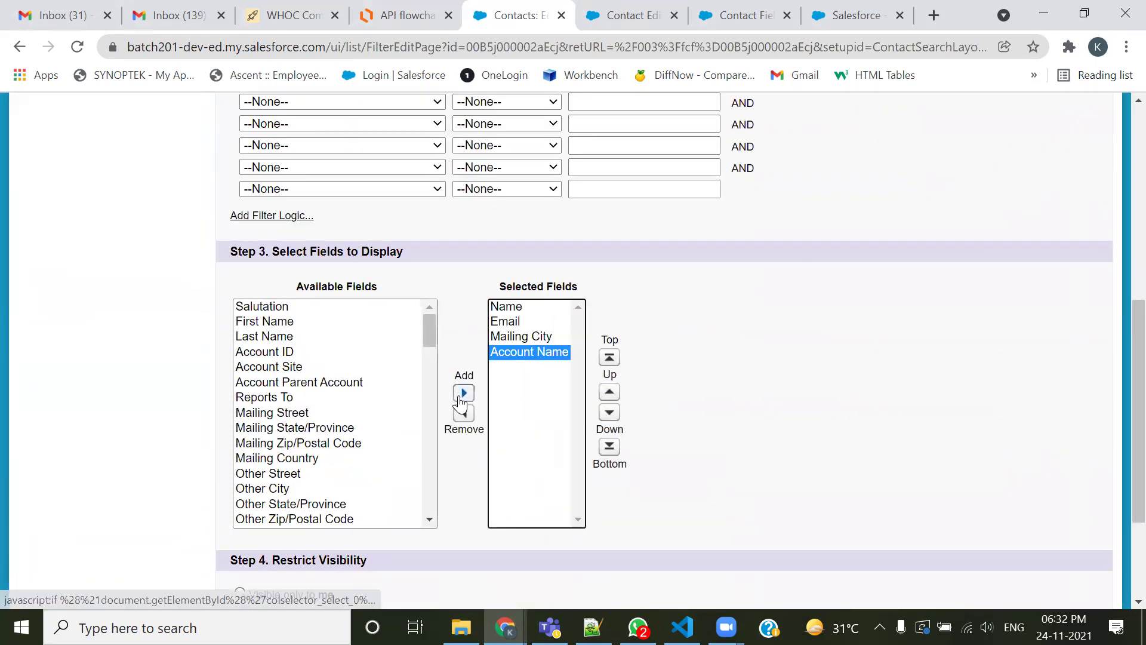
double_click(609, 391)
scroll(558, 504, down, 3)
click(501, 529)
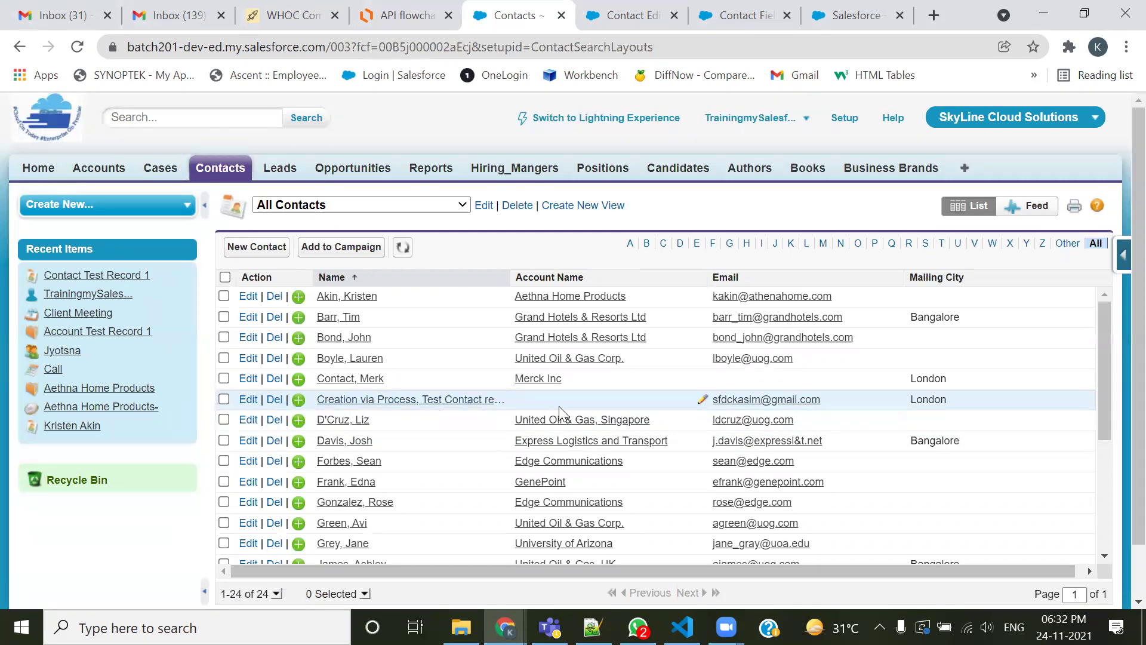
Inspect the 'Creation via Process' contact's empty Account Name, collapse the sidebar, then return to Contacts home
click(445, 400)
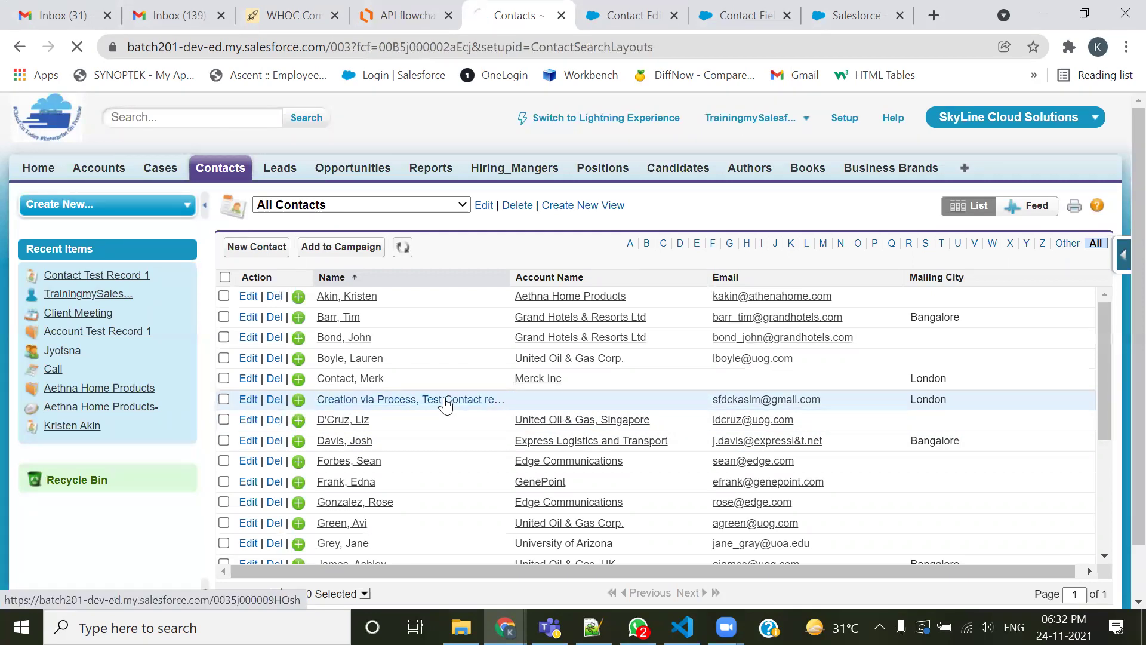
scroll(445, 406, down, 5)
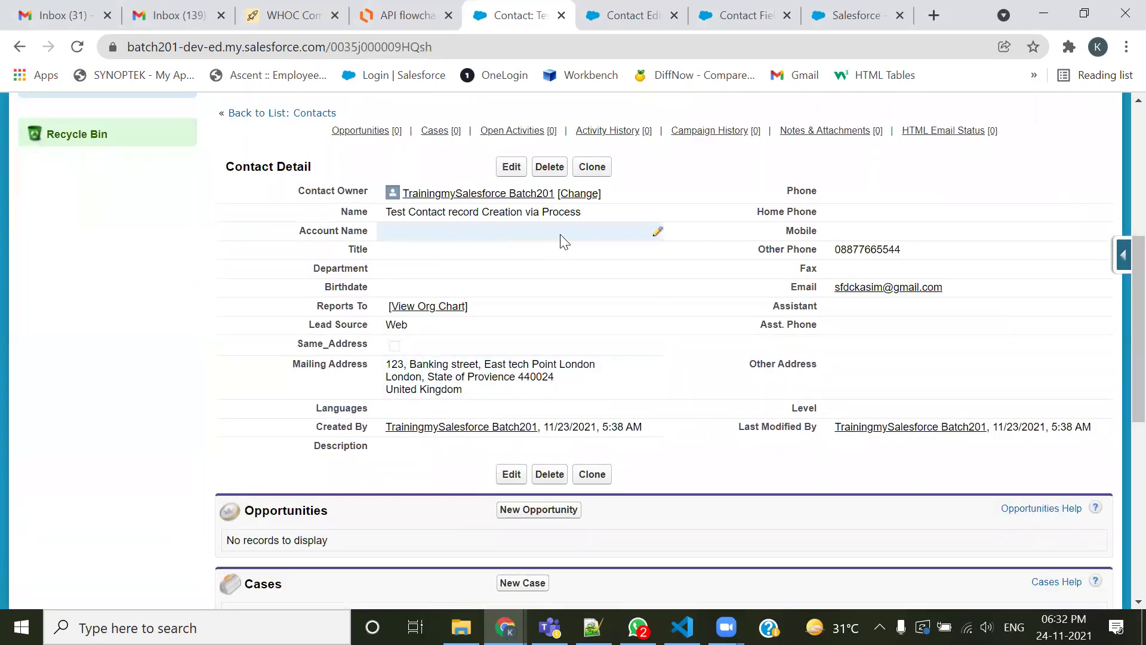
drag(223, 172, 340, 173)
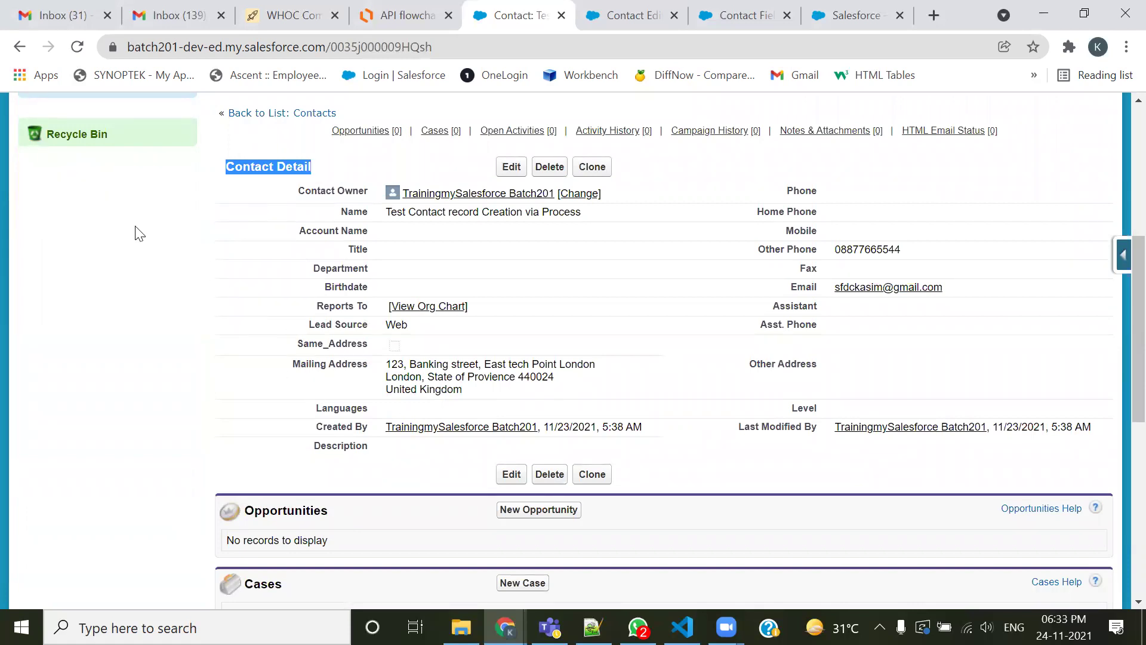
click(103, 205)
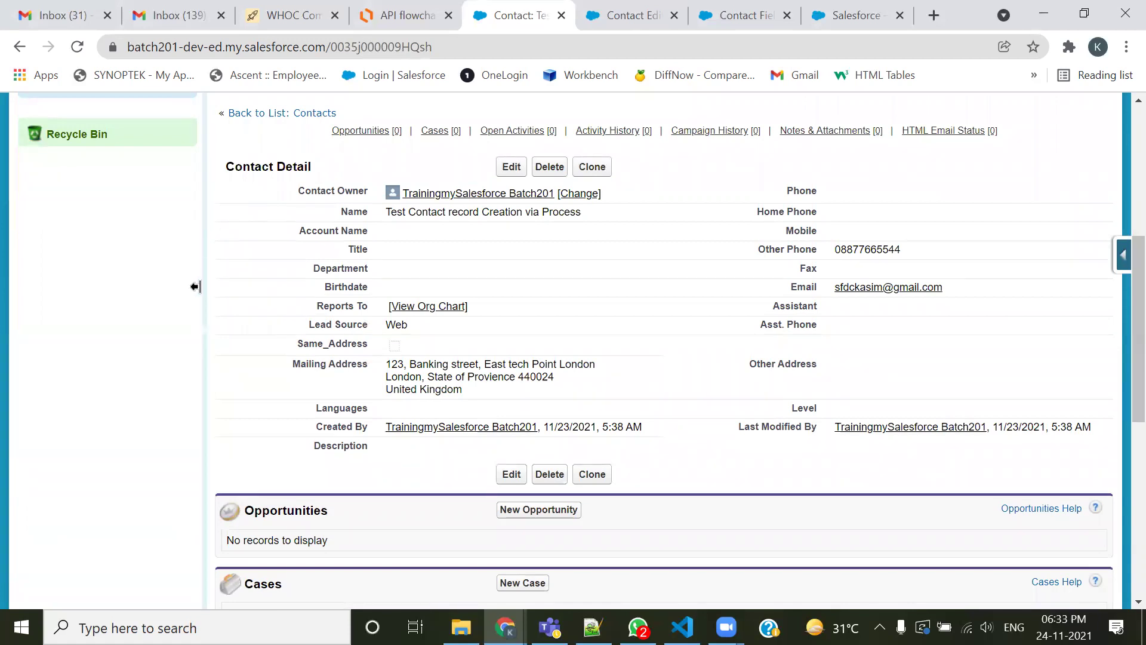
click(197, 253)
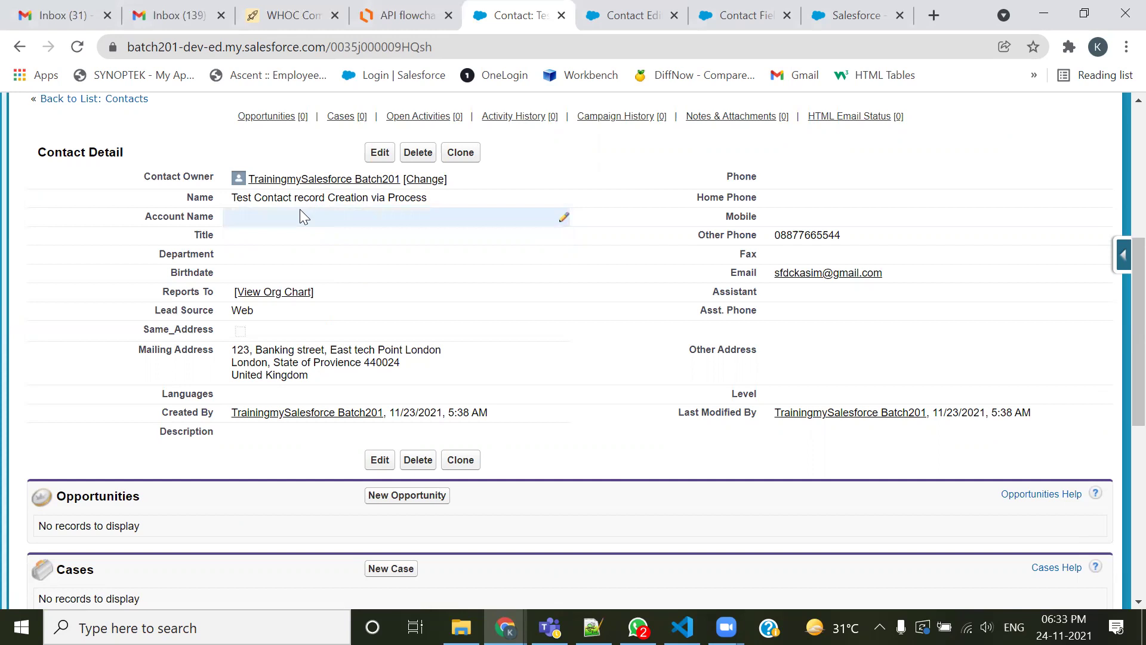
click(604, 19)
click(208, 169)
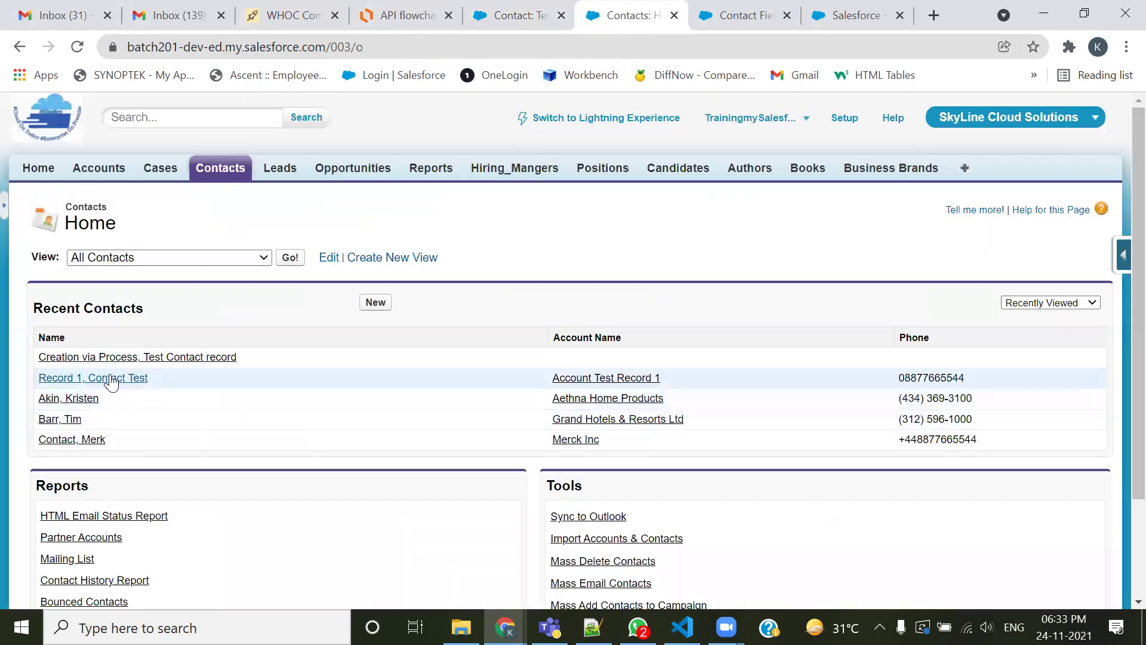
Follow Contact Test Record 1's Account Name link and check Account Test Record 1's Contacts related list
click(112, 380)
scroll(457, 388, down, 3)
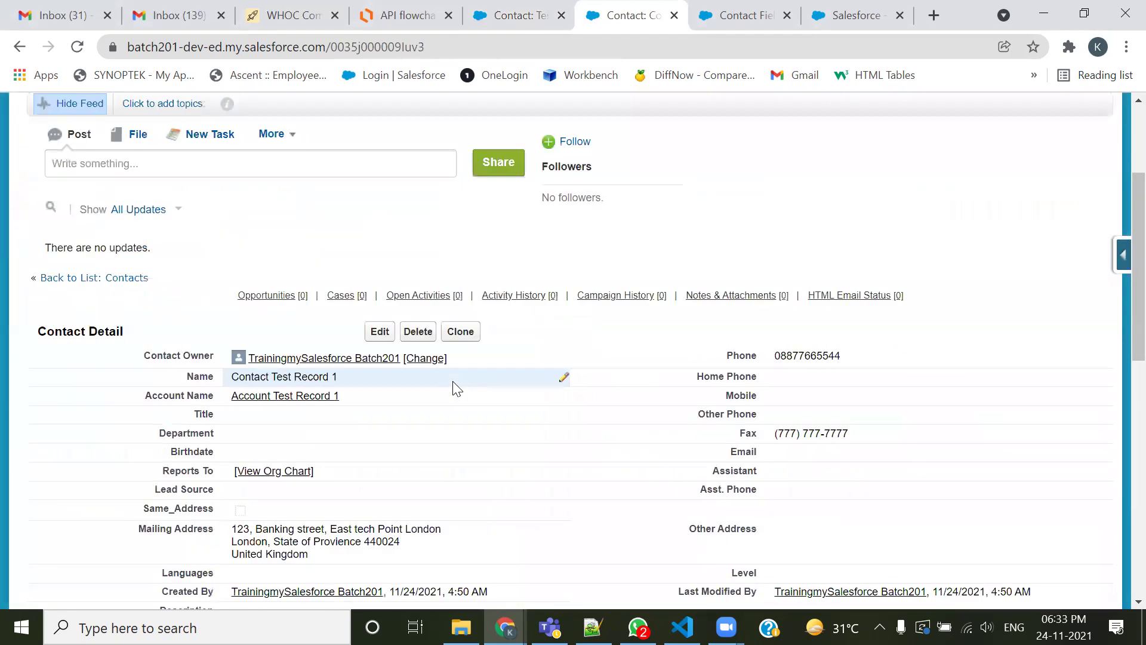
scroll(457, 388, down, 2)
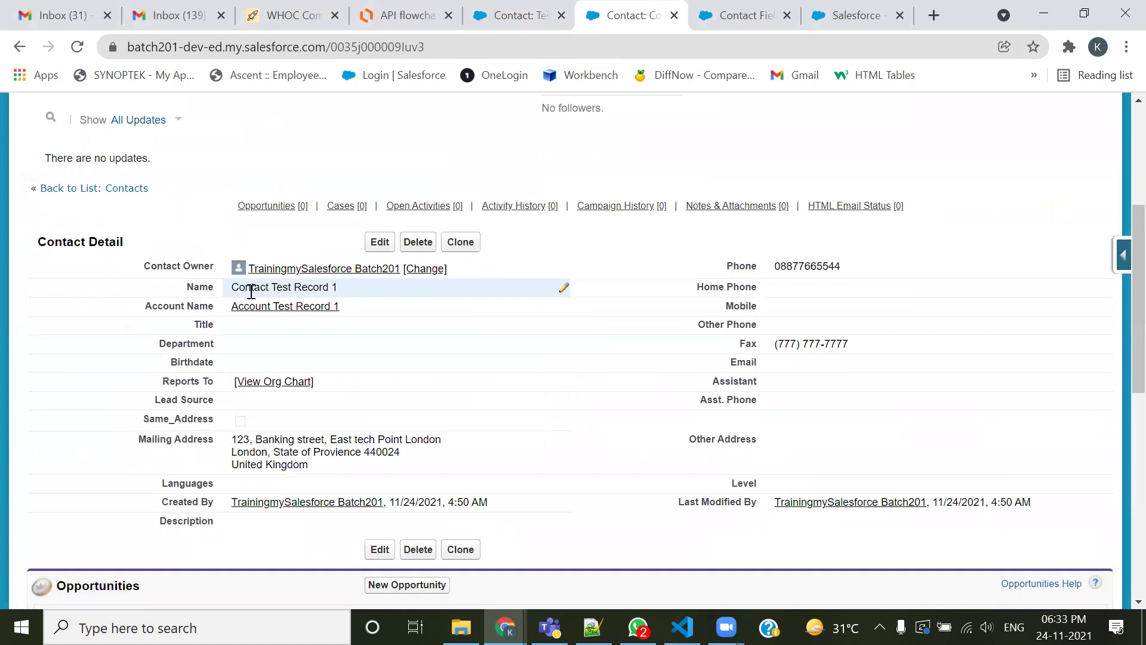
click(248, 309)
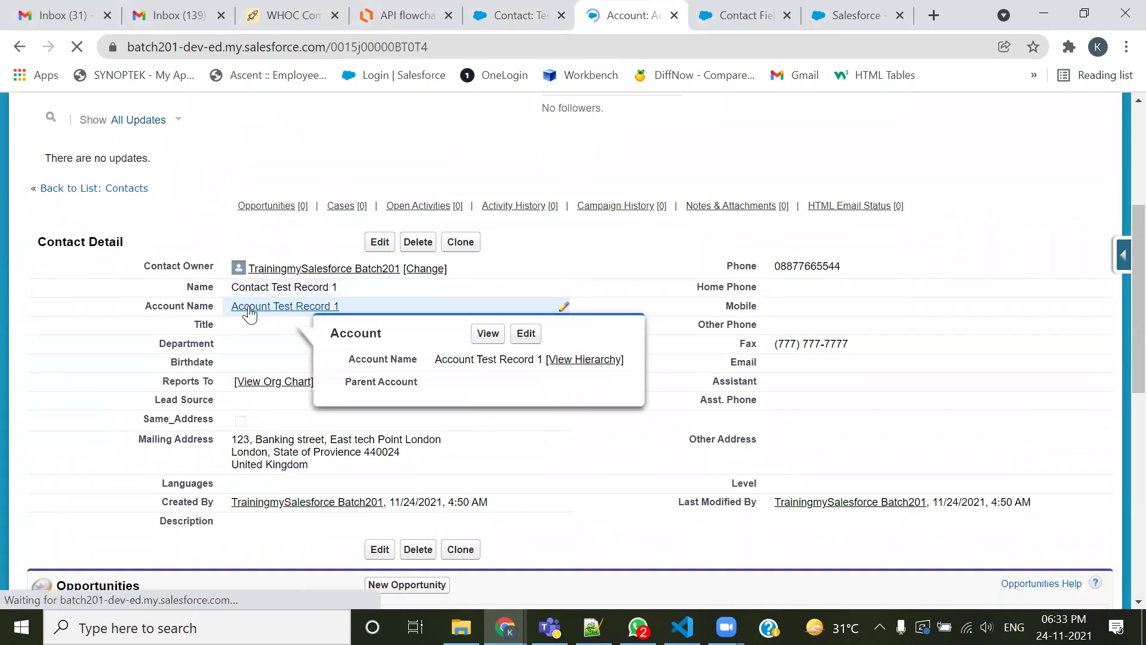
scroll(370, 401, down, 3)
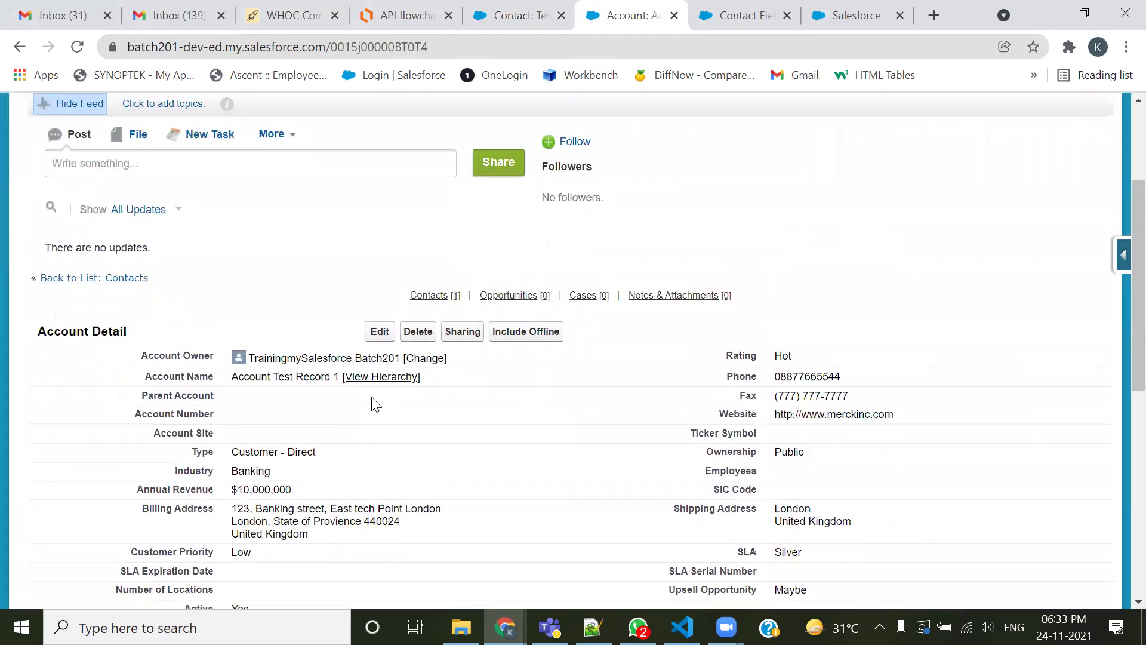
scroll(374, 404, down, 6)
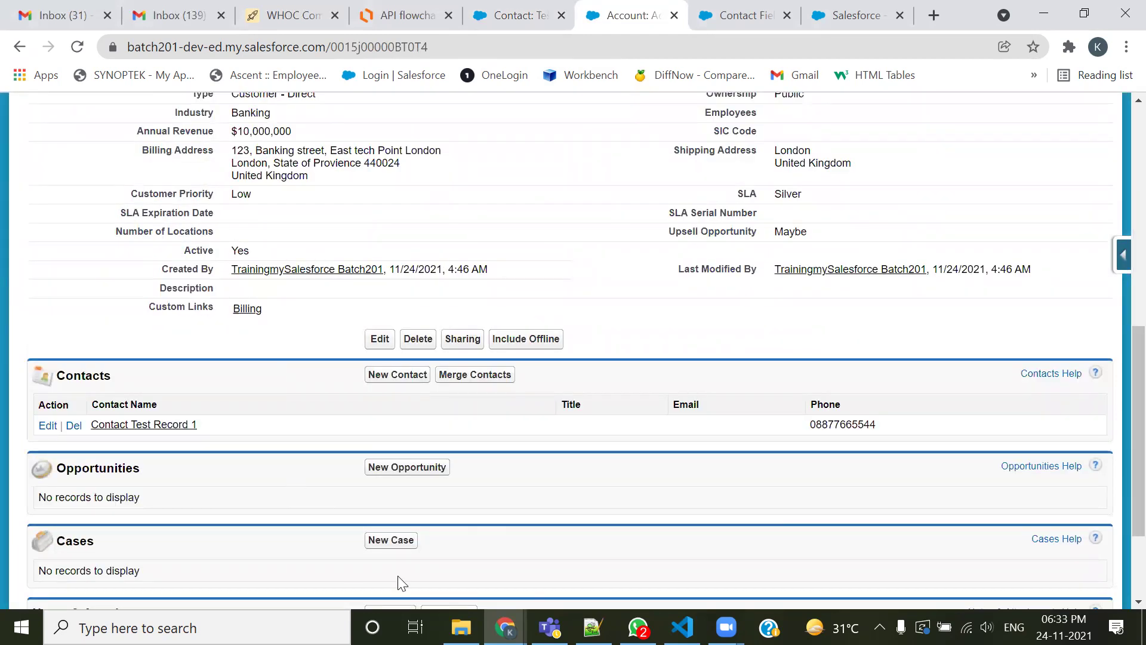
key(alt+Tab)
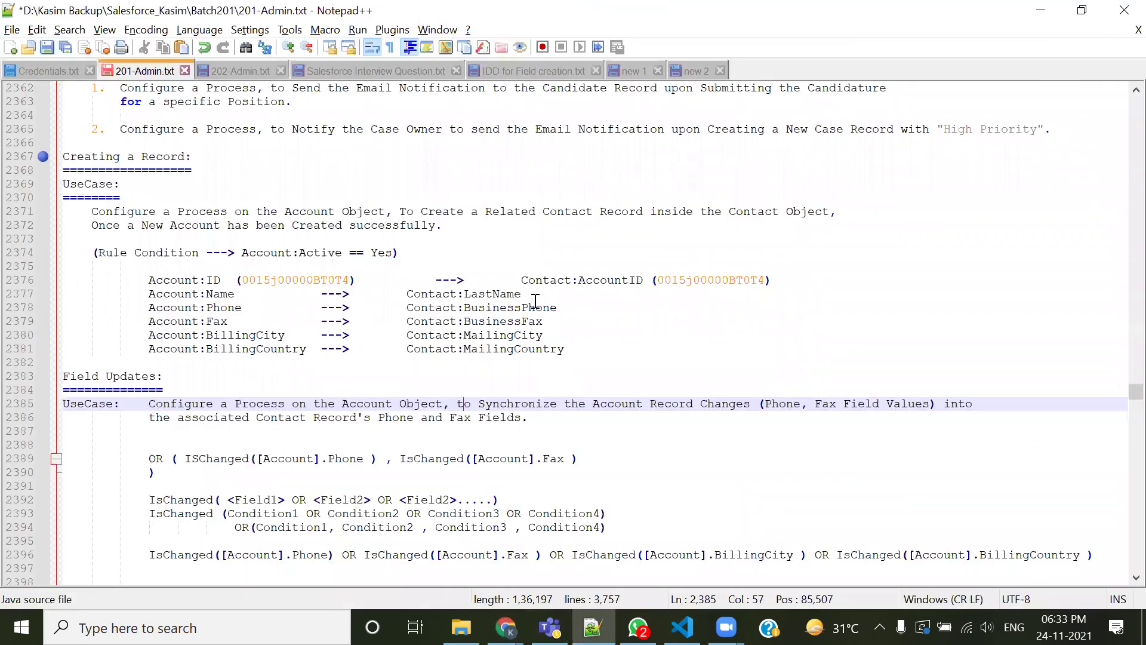
Remove the spaces before Contact:AccountID on line 2376 and add a blank line beneath it
key(Up)
key(Up)
key(Up)
key(Up)
key(Up)
key(Up)
key(Up)
key(Up)
key(Up)
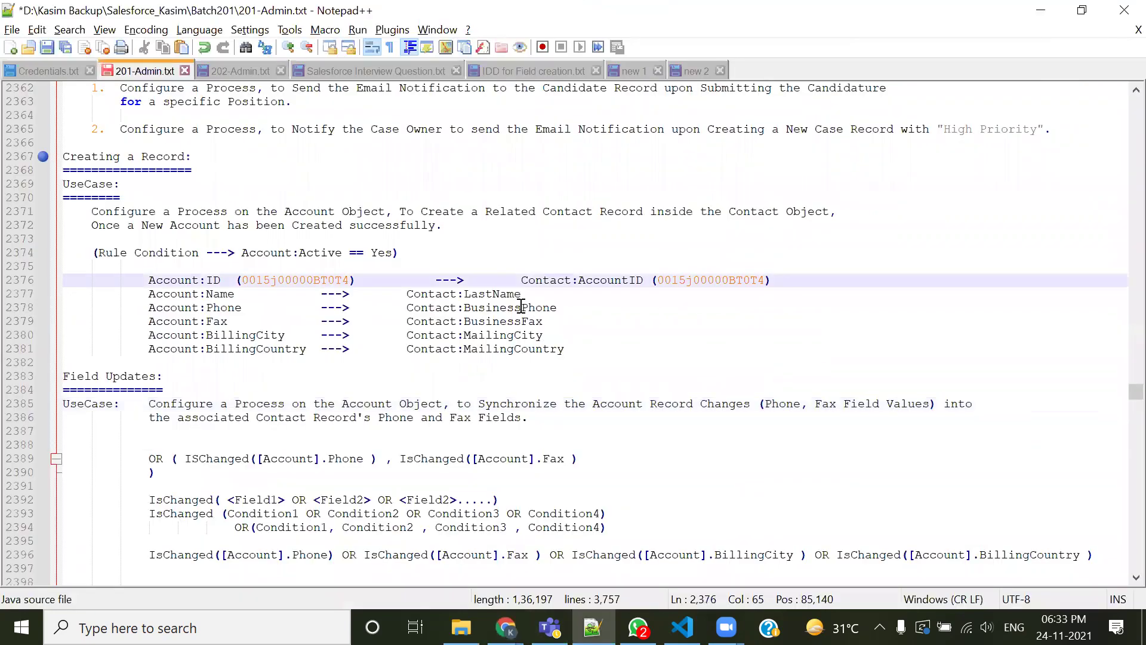
key(BackSpace)
key(BackSpace)
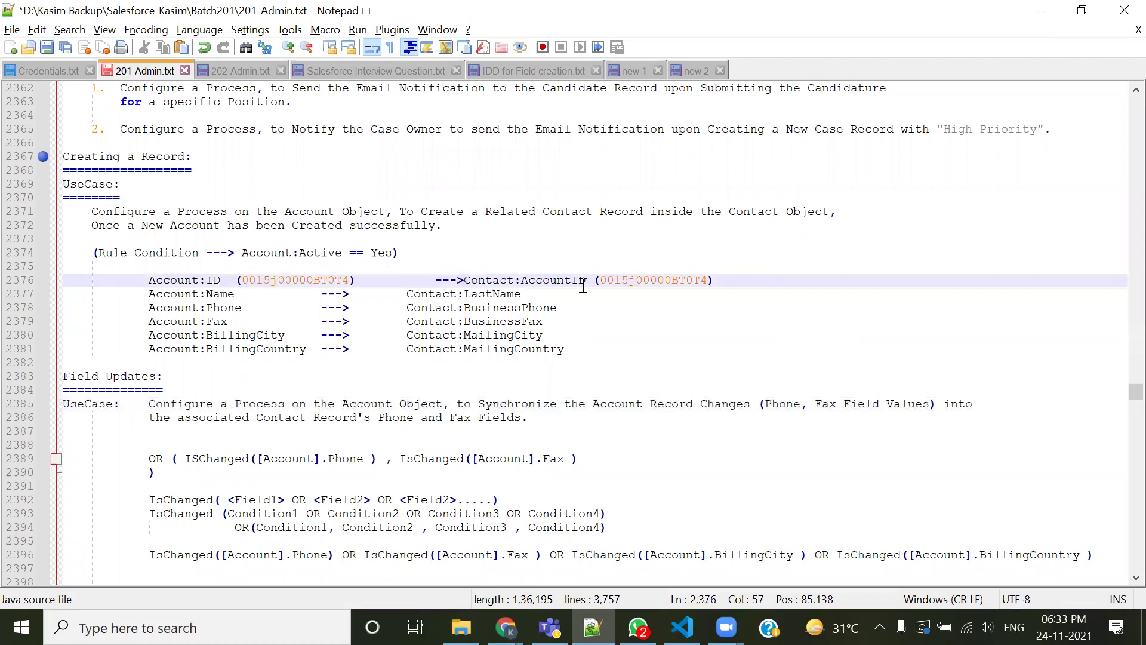
double_click(572, 280)
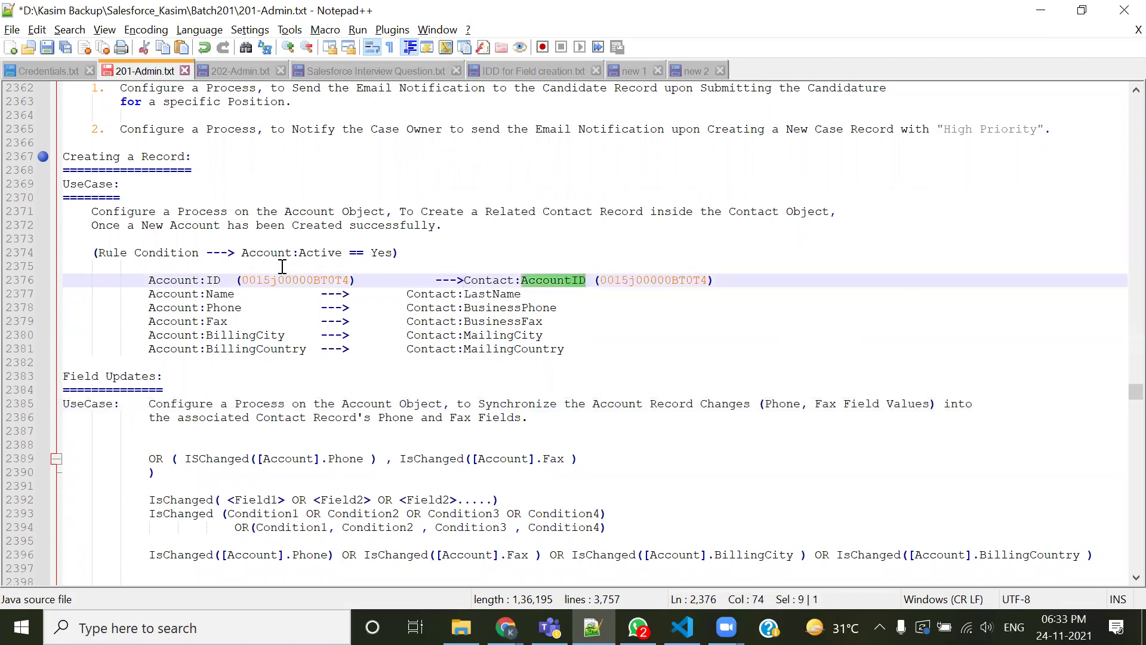
double_click(617, 280)
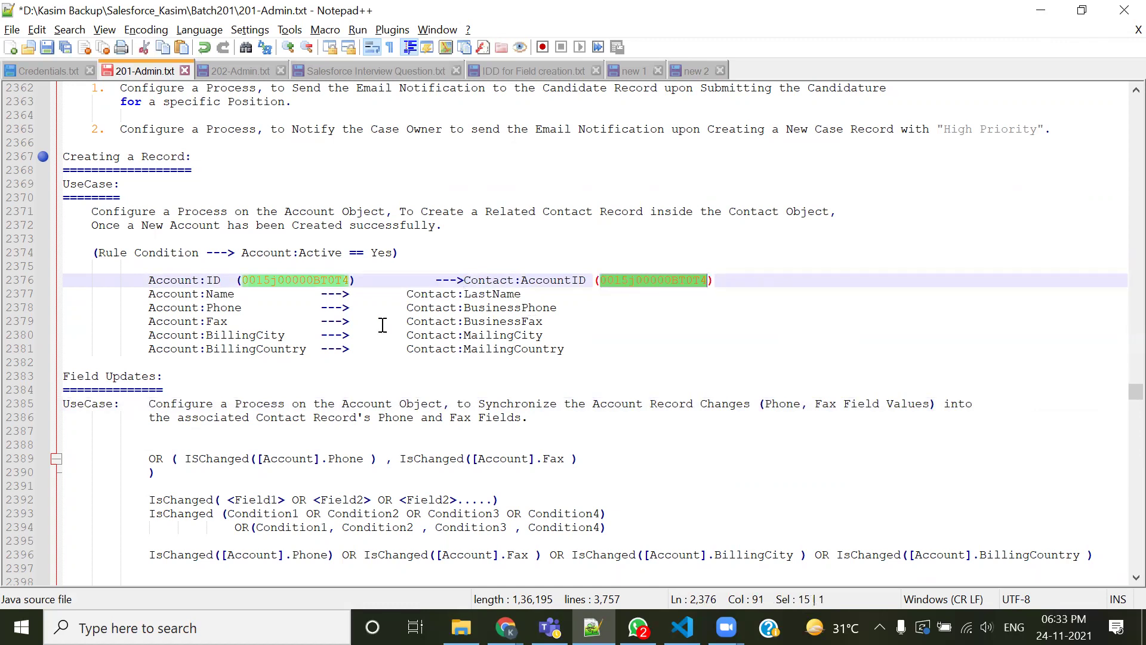
click(772, 283)
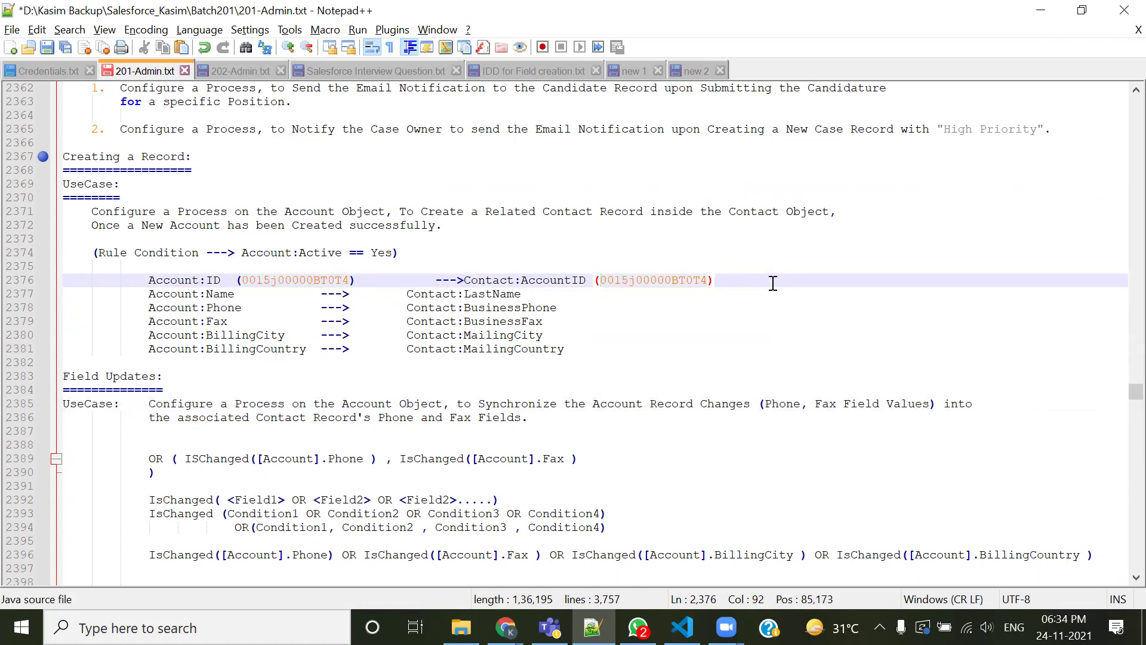
key(Return)
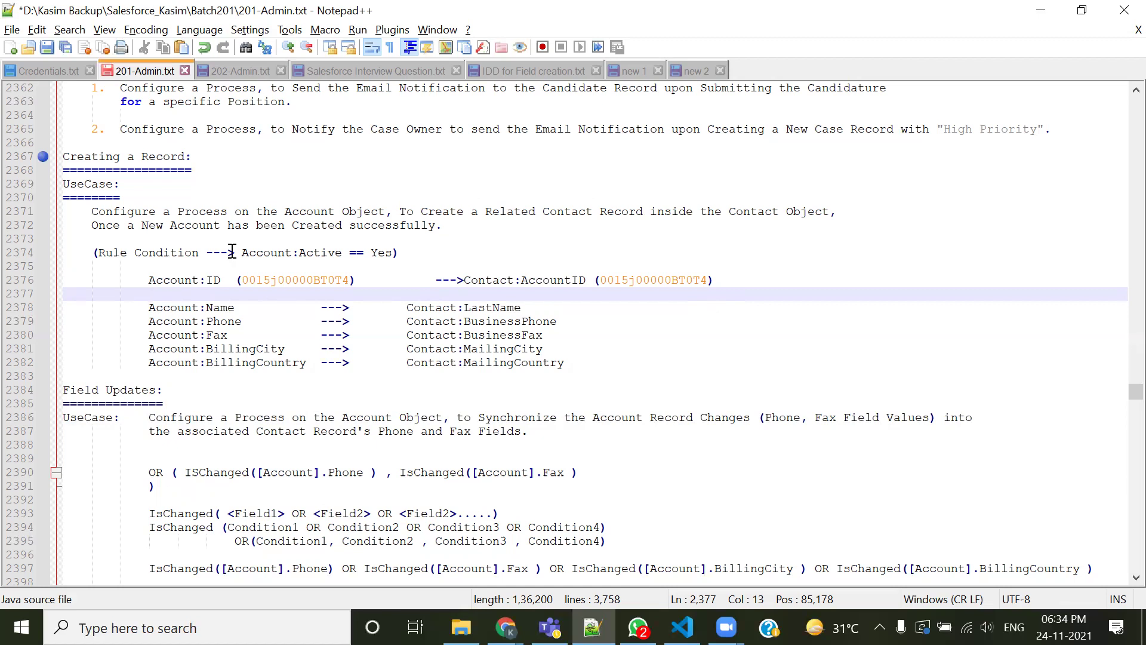
Review the Contact field mappings, Account:Name to Contact:LastName, and the 'Related Contact' heading
drag(149, 309, 178, 362)
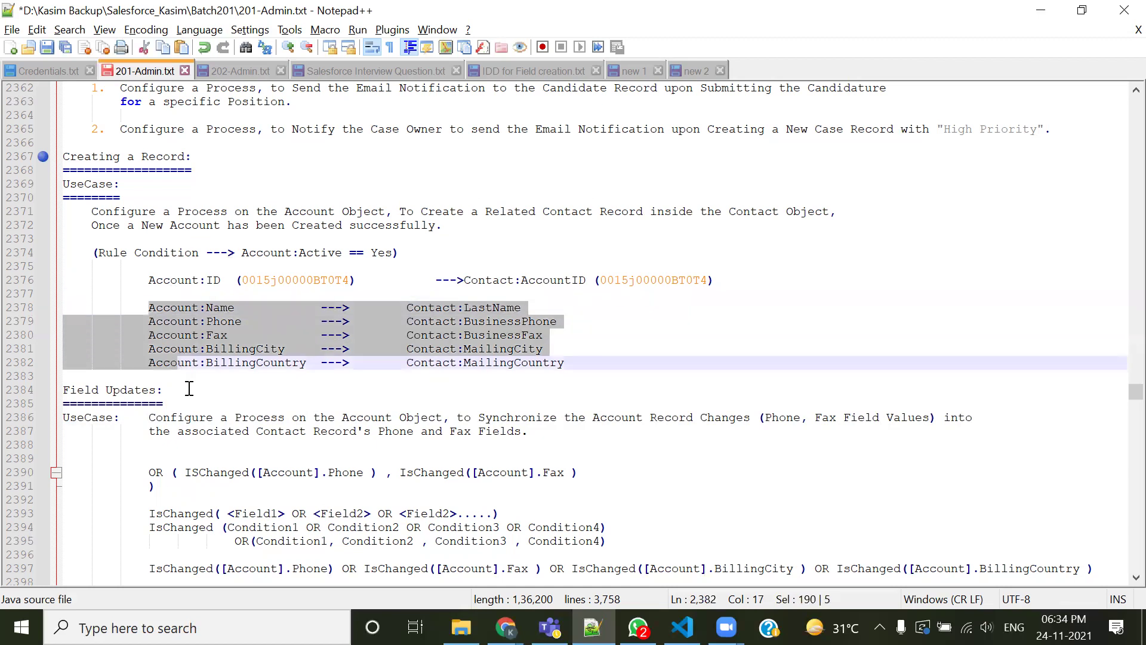
click(294, 385)
drag(408, 303, 426, 377)
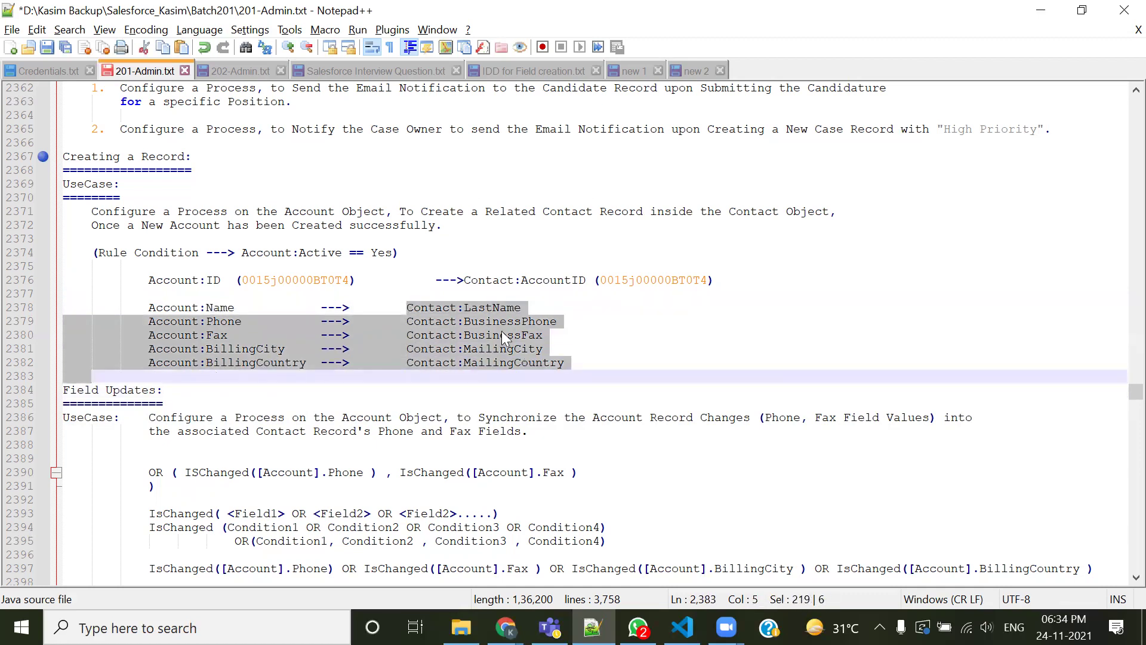
double_click(508, 308)
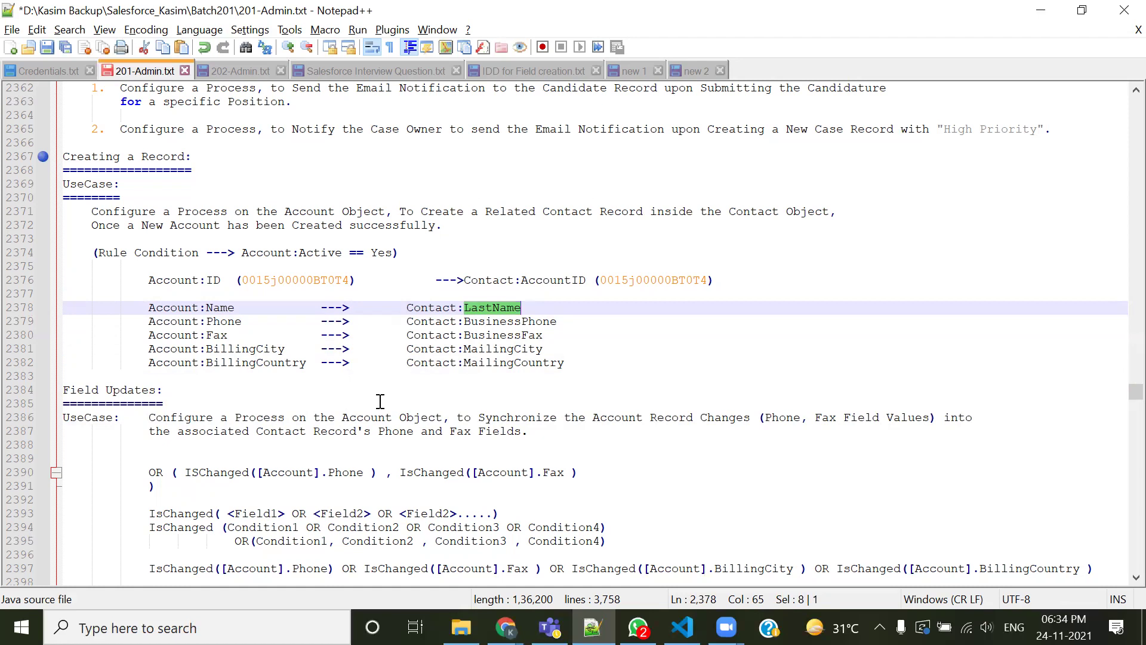
drag(138, 308, 239, 314)
drag(406, 308, 526, 309)
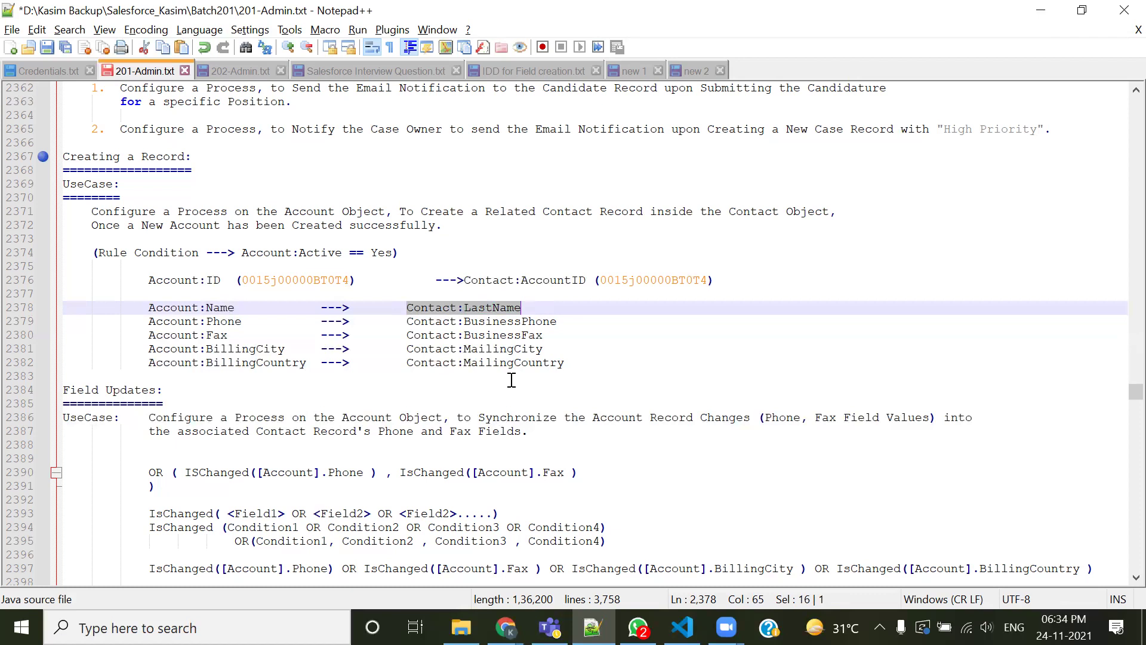
drag(421, 212, 651, 212)
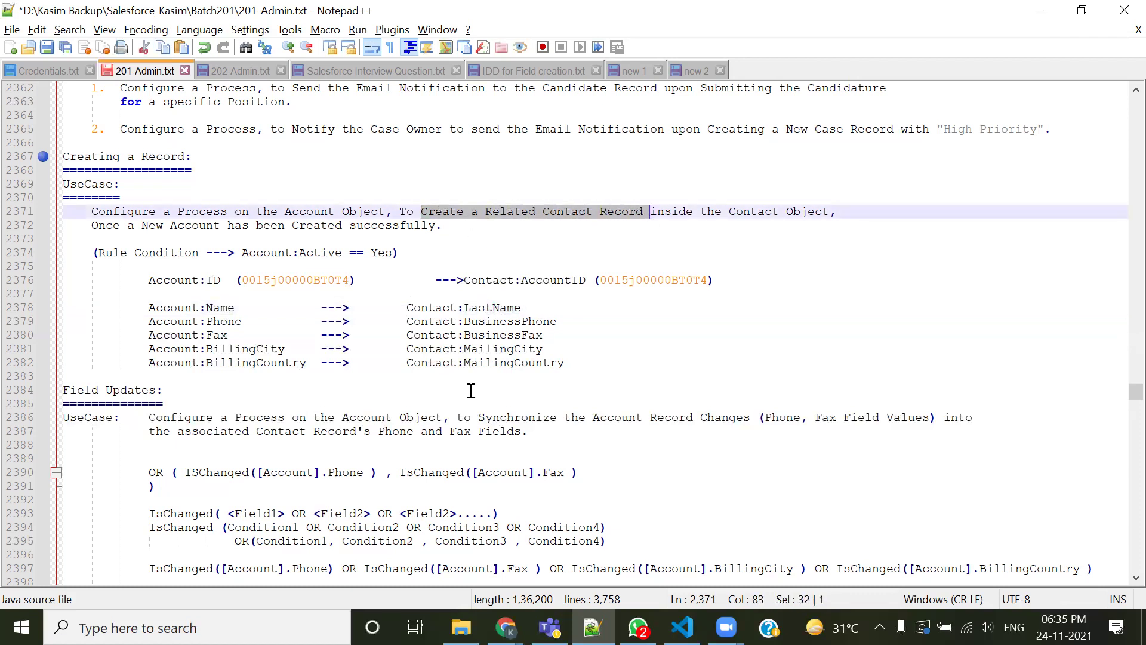
click(499, 238)
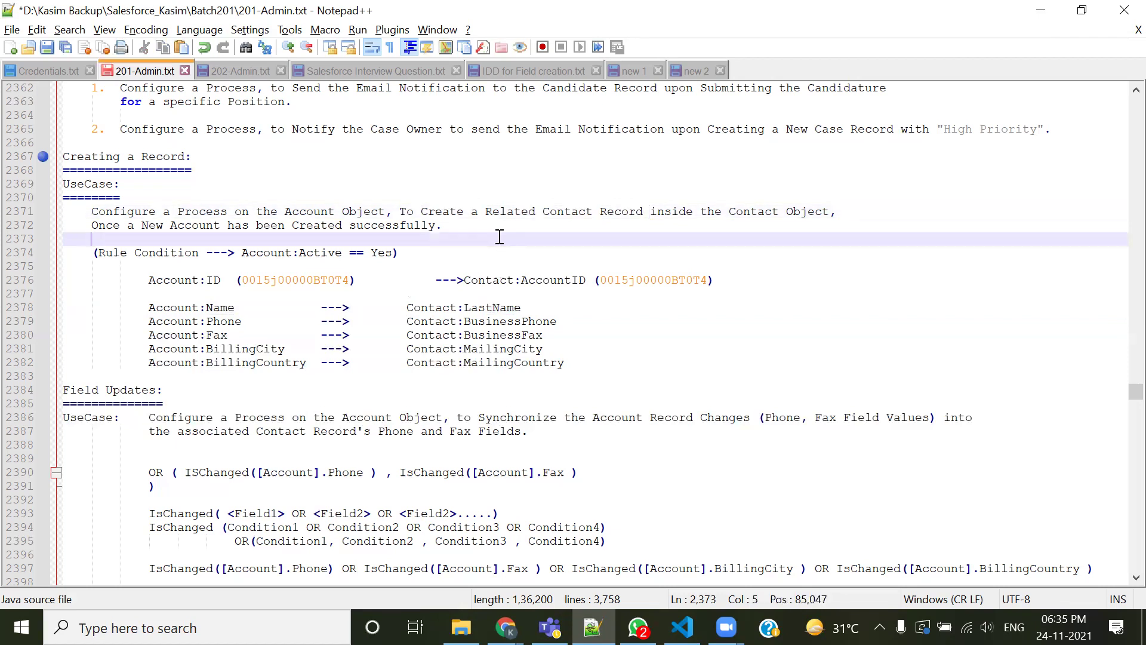
drag(485, 212, 613, 214)
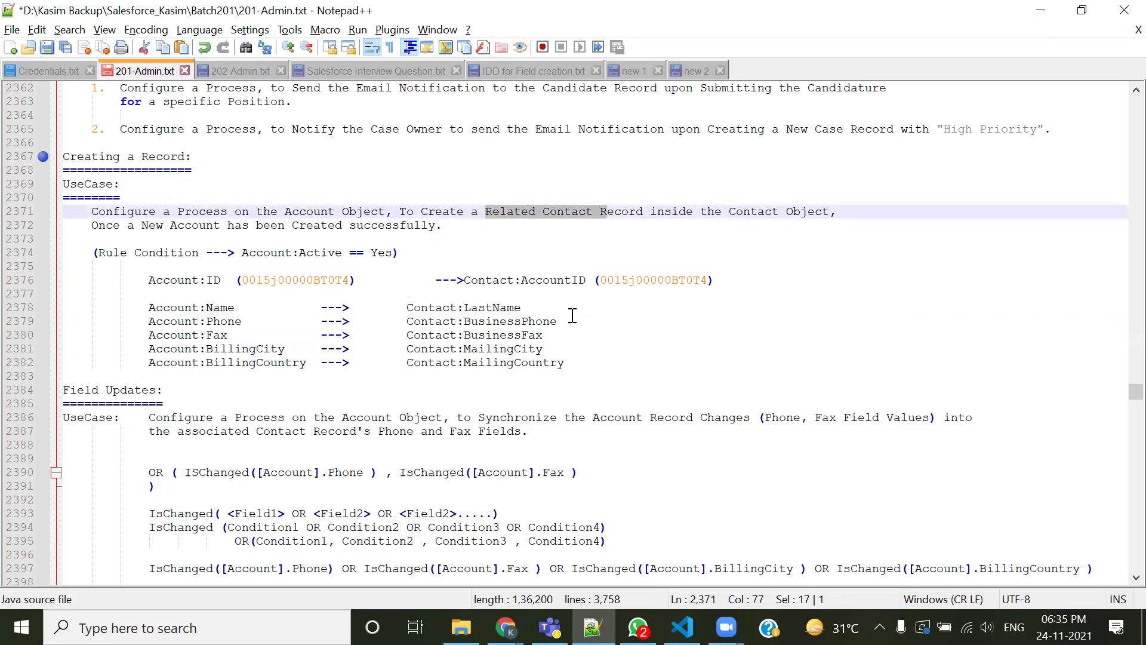
drag(495, 292, 464, 280)
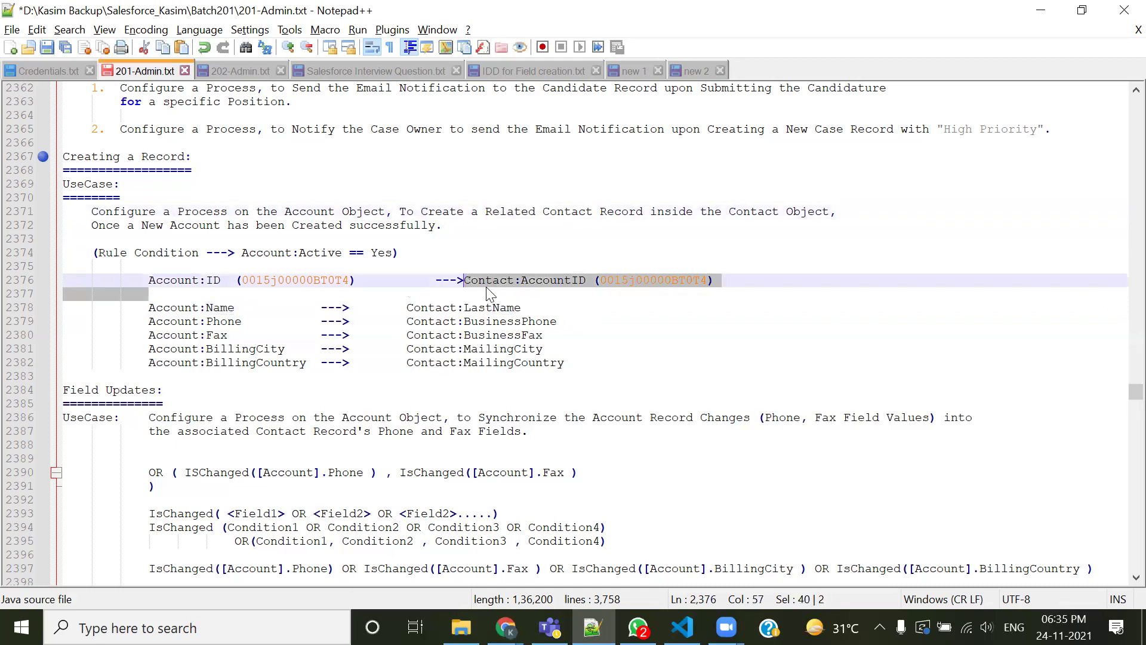
click(486, 286)
double_click(173, 280)
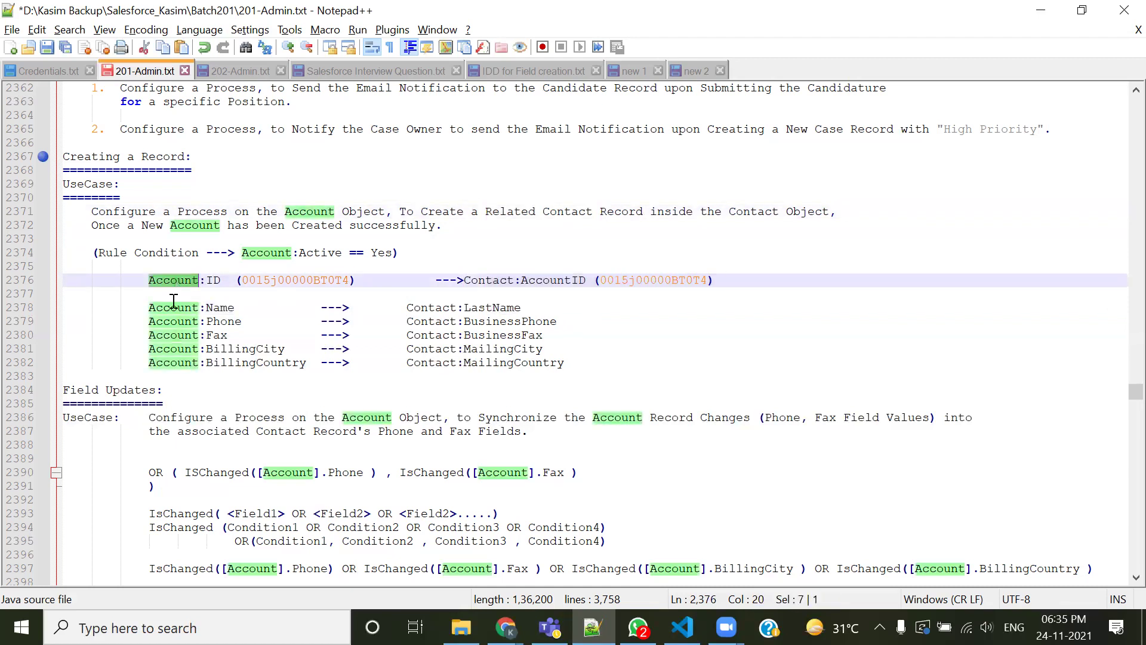
click(317, 312)
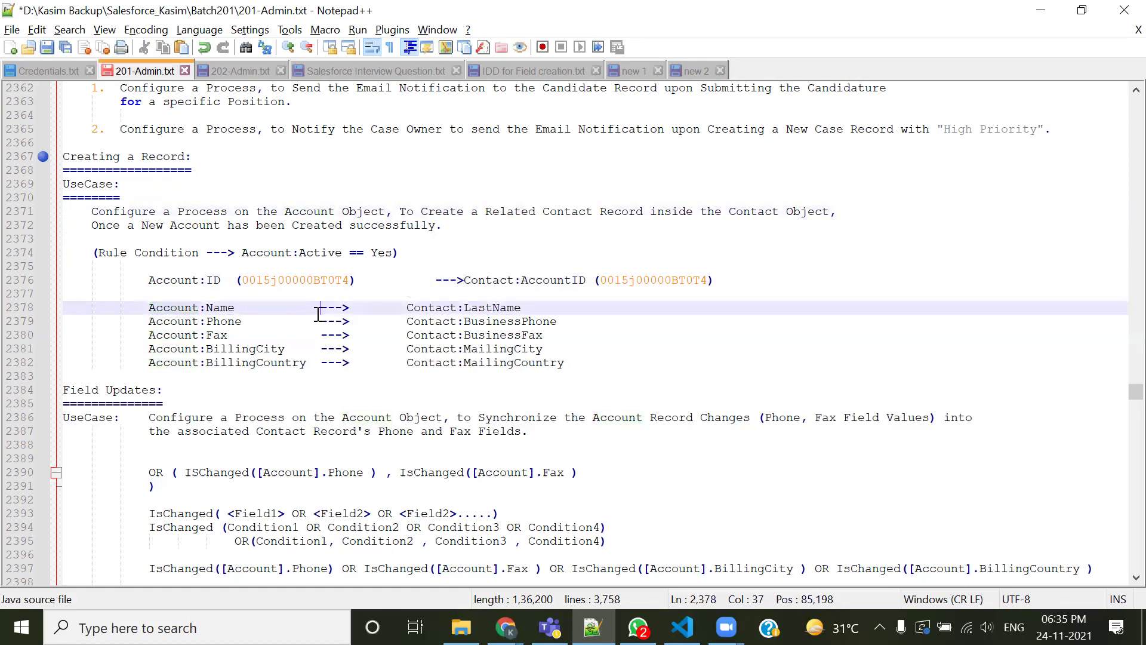
Delete both bracketed record IDs from line 2376 and tab-align Contact:AccountID
drag(236, 281, 358, 281)
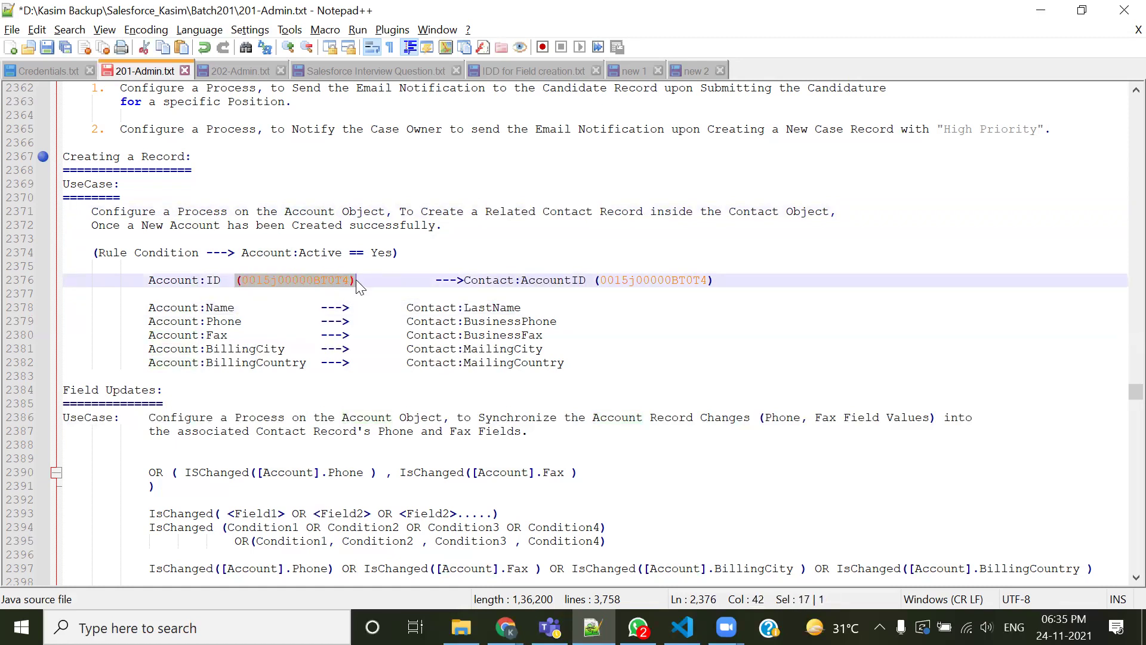
key(Delete)
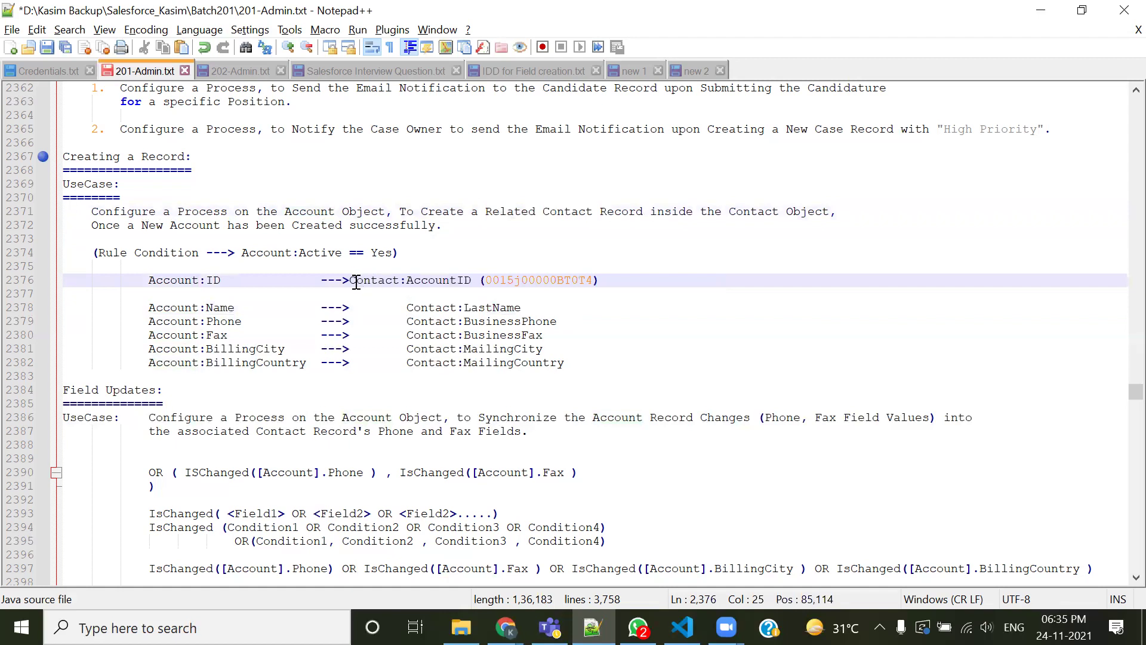
click(349, 280)
key(Tab)
key(Tab)
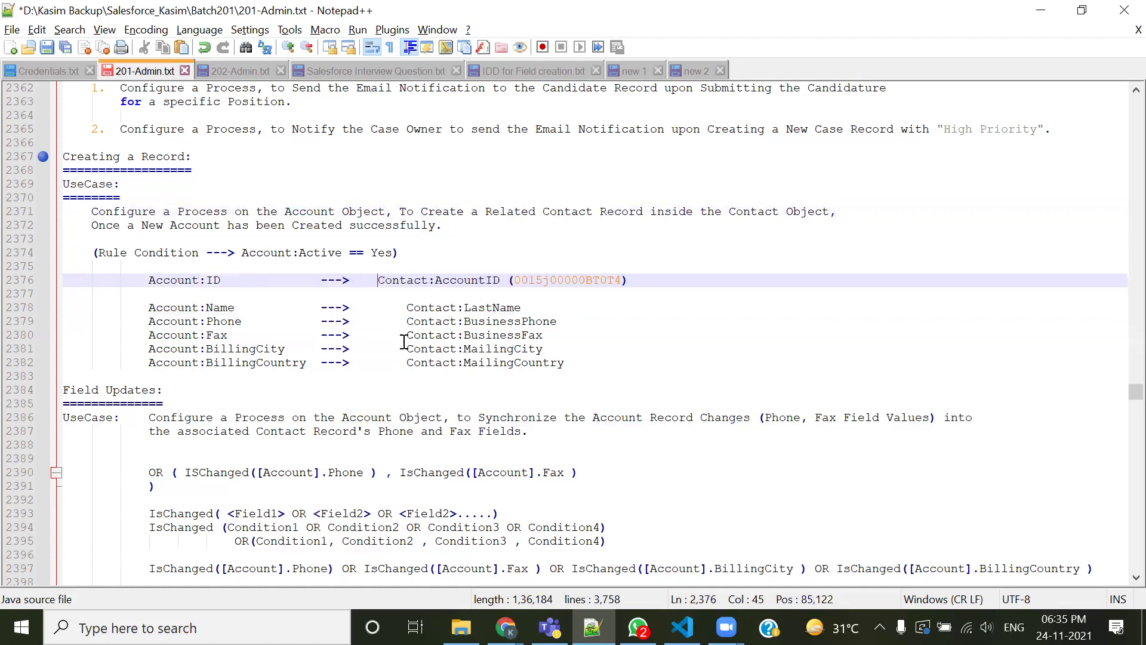
drag(544, 281, 659, 284)
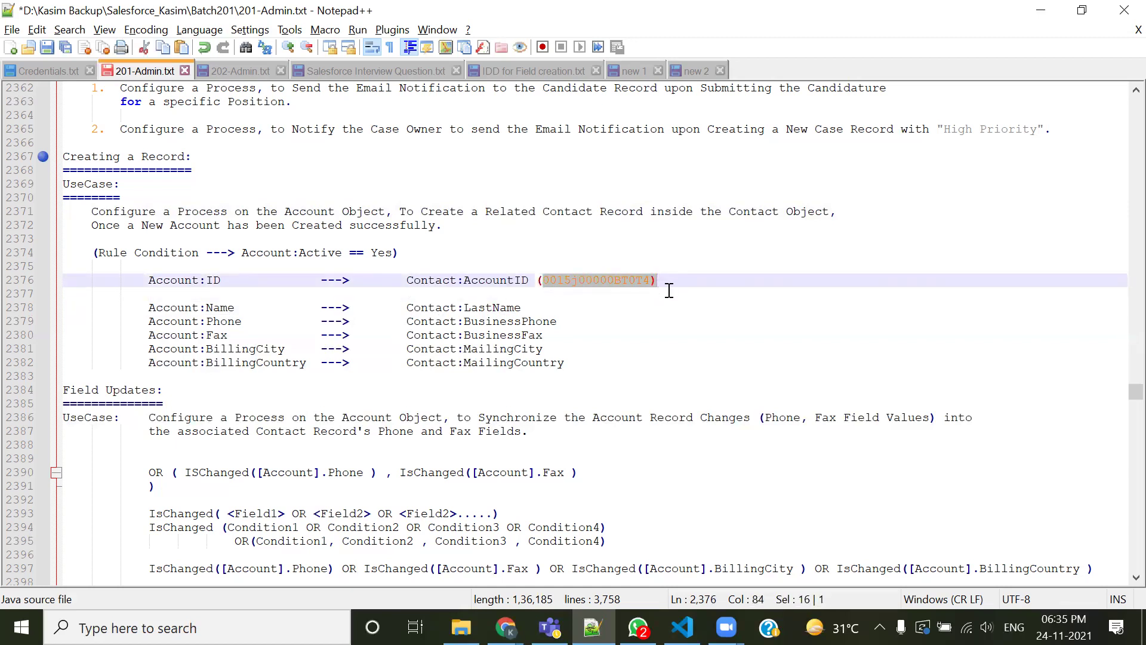
key(BackSpace)
key(BackSpace)
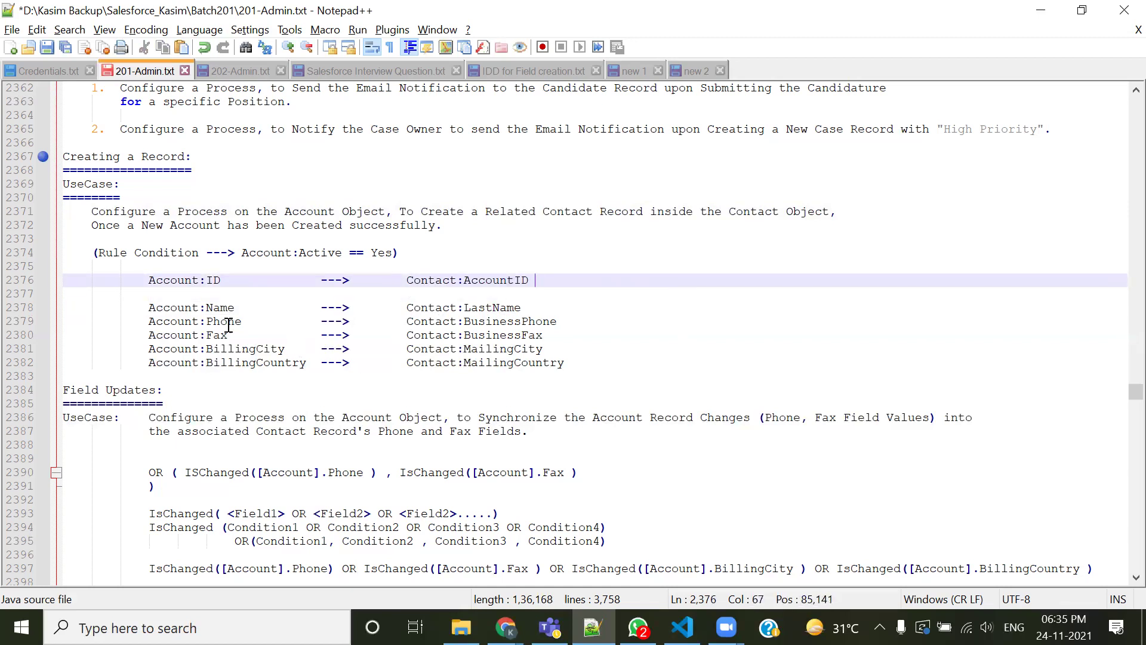
click(140, 292)
drag(141, 293, 628, 275)
Remove the blank line below the Account:ID mapping and save 201-Admin.txt
key(Delete)
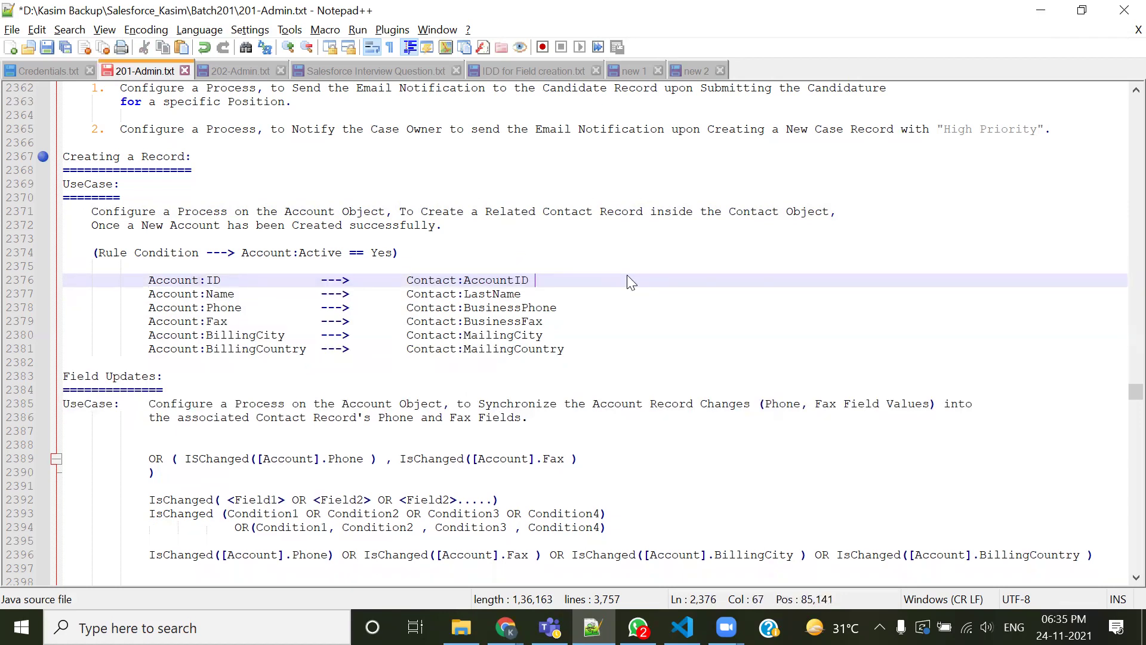
key(ctrl+s)
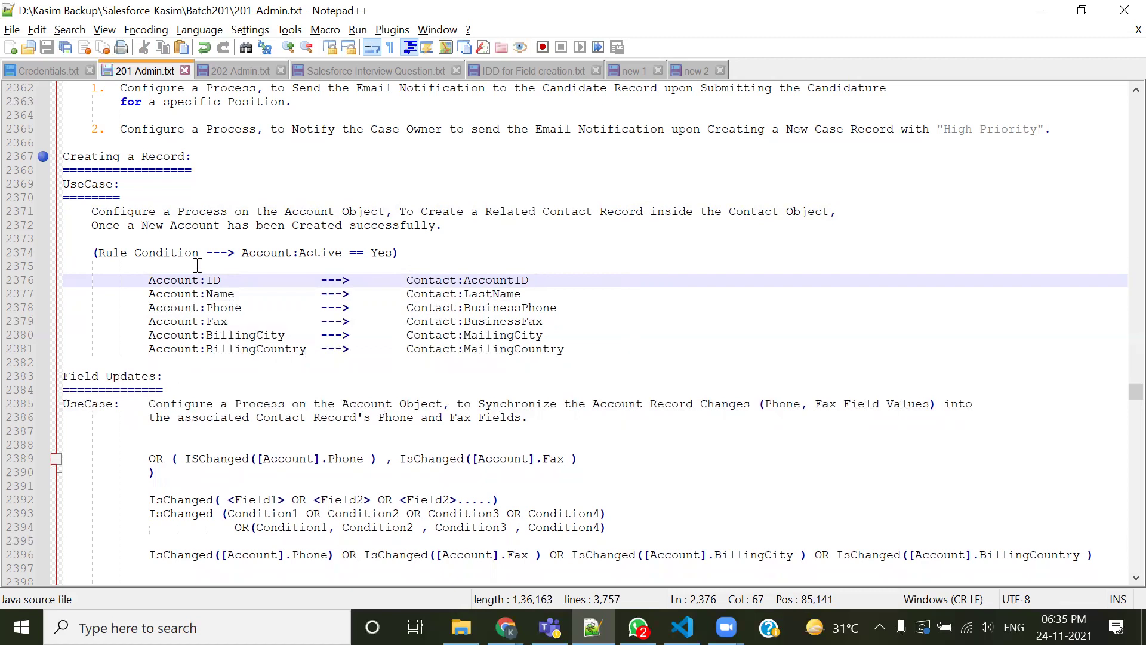
drag(408, 281, 550, 277)
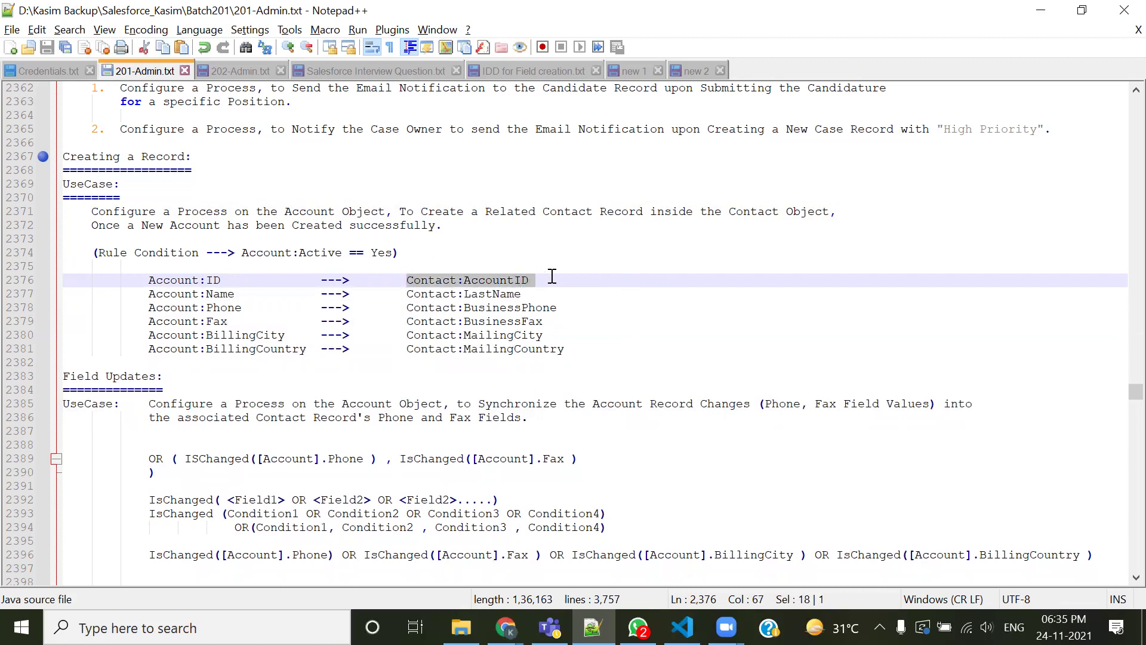
drag(221, 281, 155, 281)
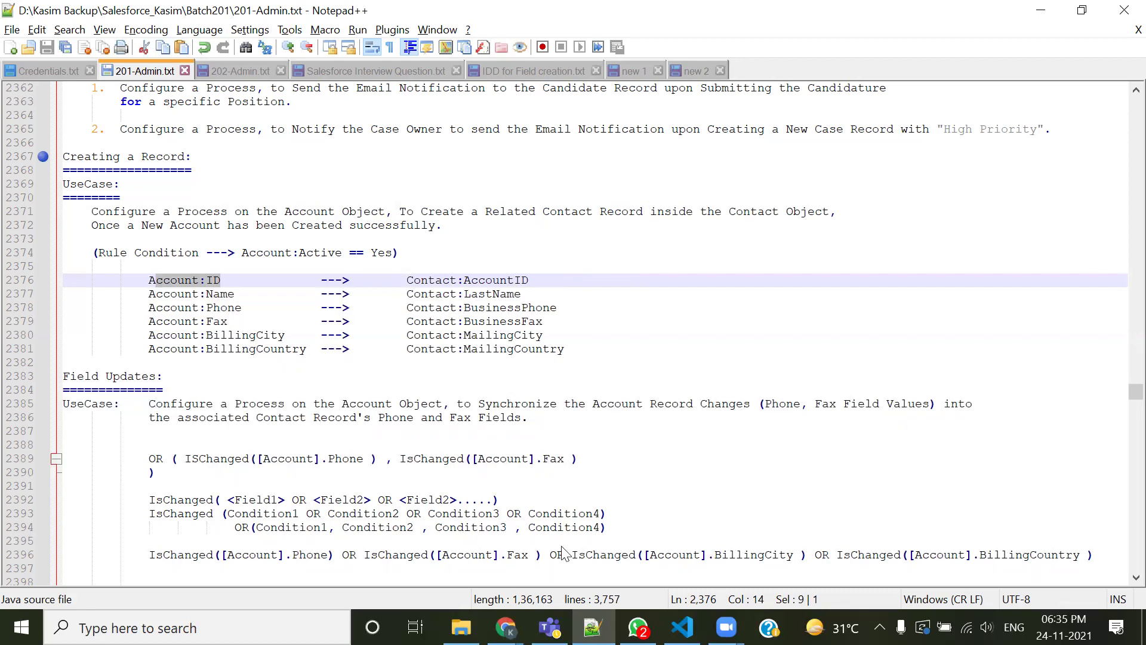
Return to Account Test Record 1's page in the browser
key(alt+Tab)
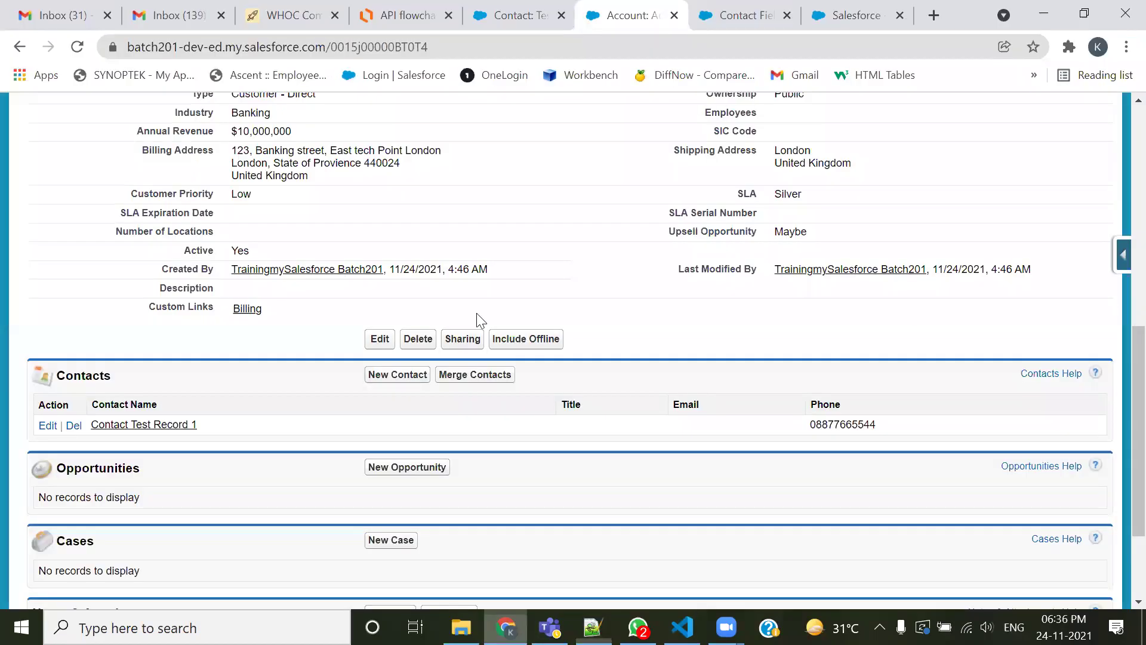
scroll(274, 186, up, 8)
click(845, 119)
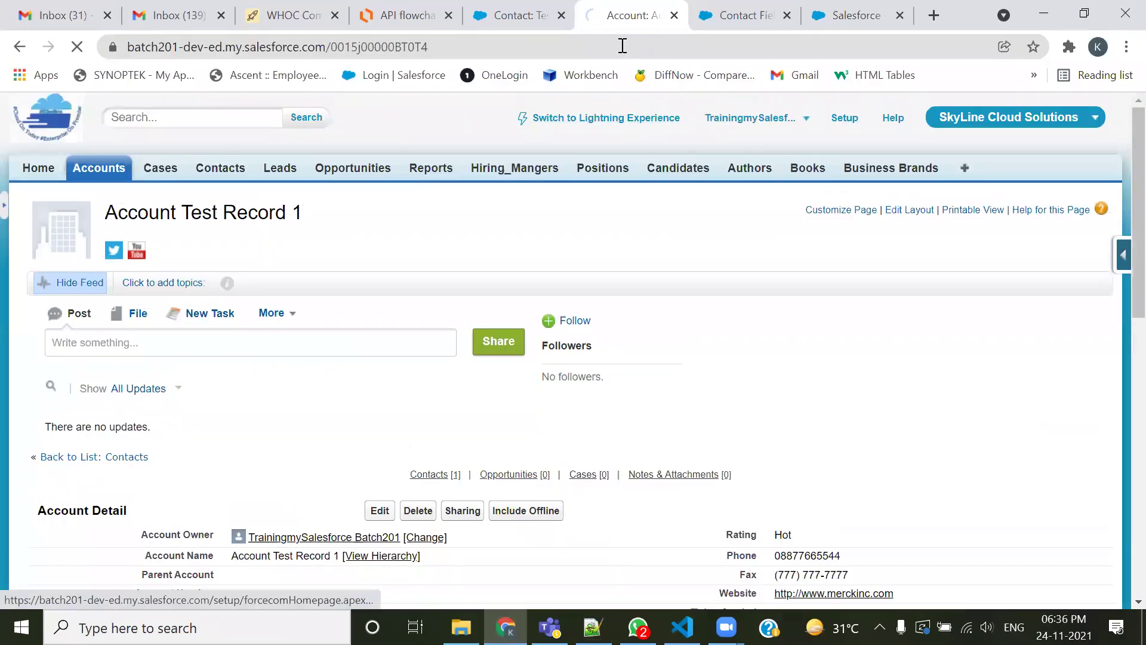
Close the extra browser tabs and open Process Builder under Create > Workflow & Approvals
click(560, 15)
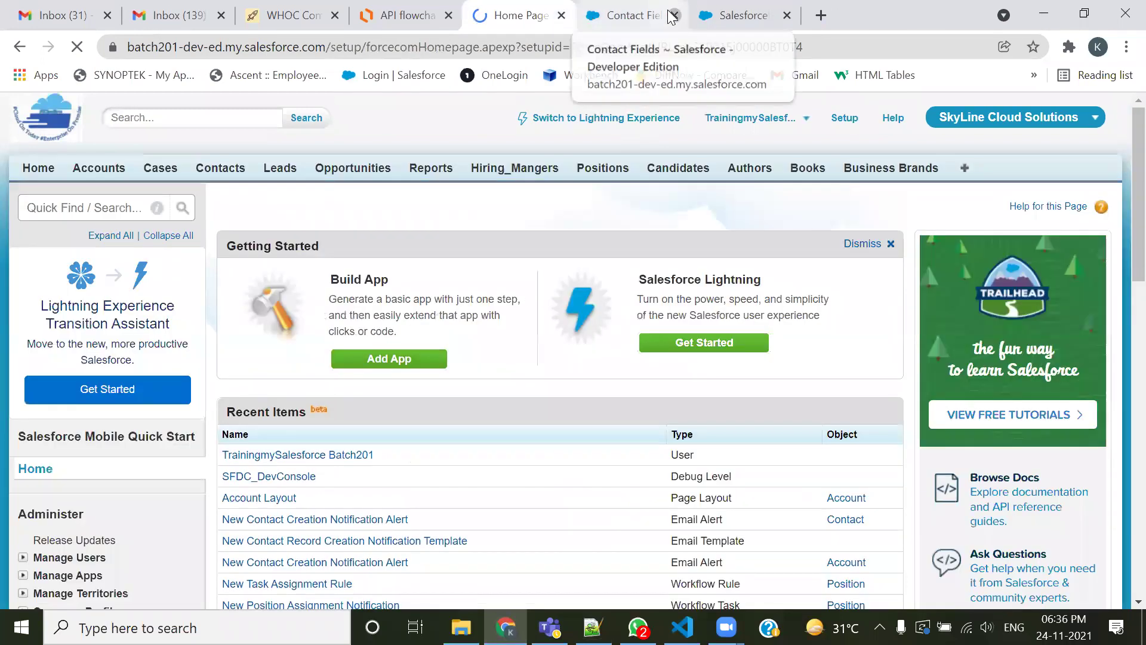
click(673, 15)
click(673, 15)
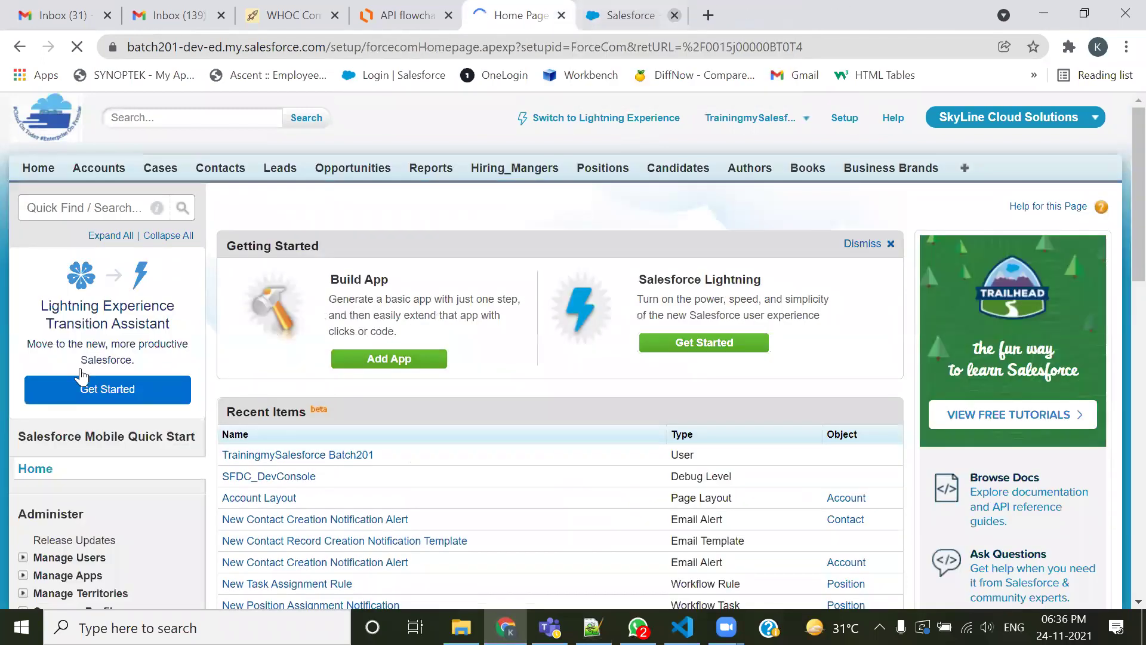
scroll(80, 376, down, 12)
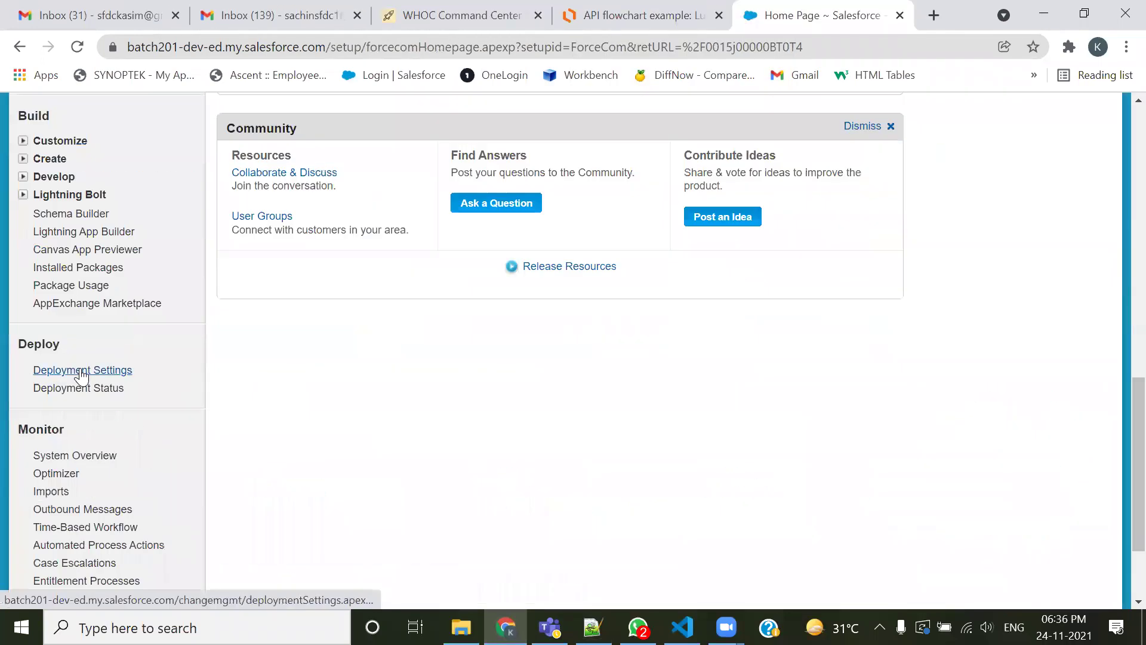
click(23, 158)
click(38, 391)
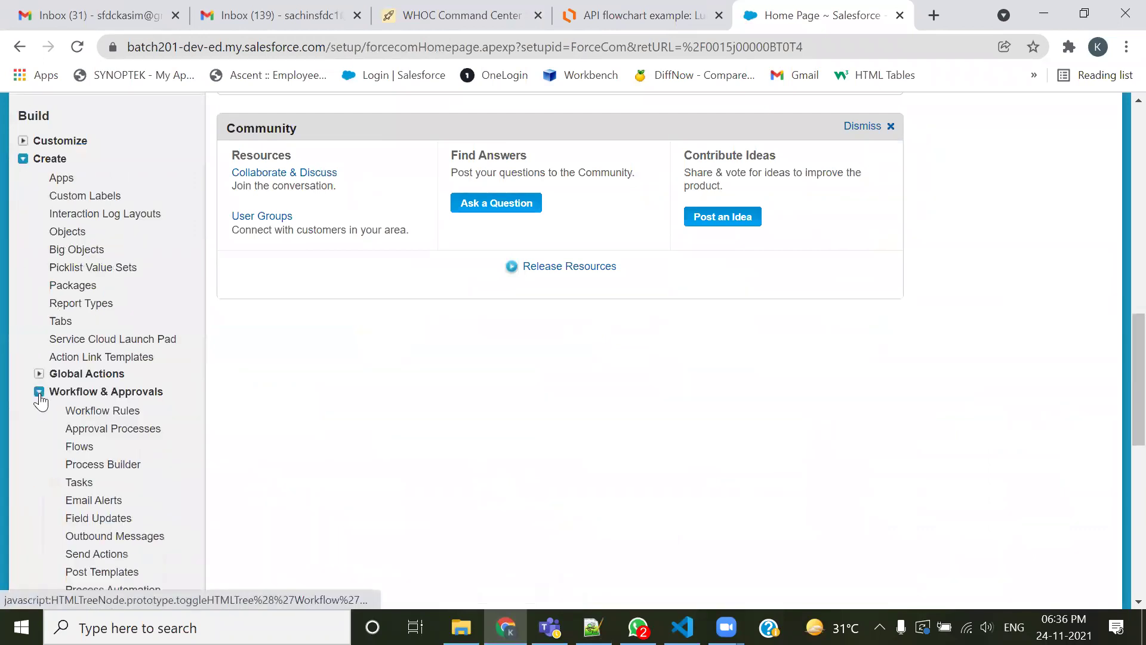
click(98, 465)
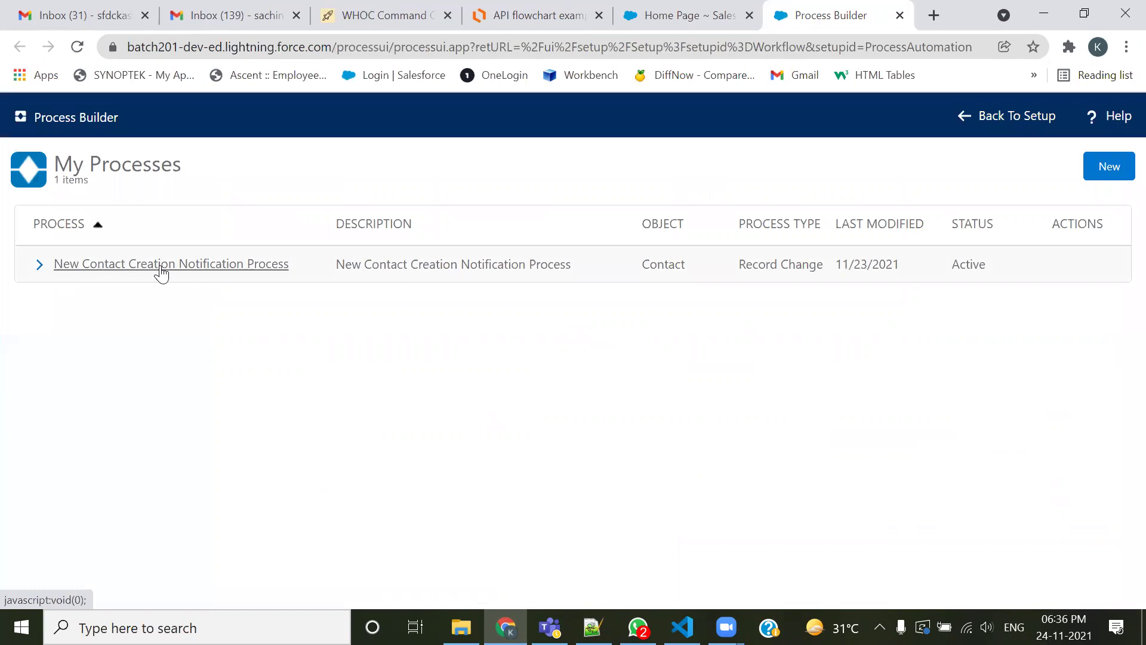
drag(710, 273, 637, 268)
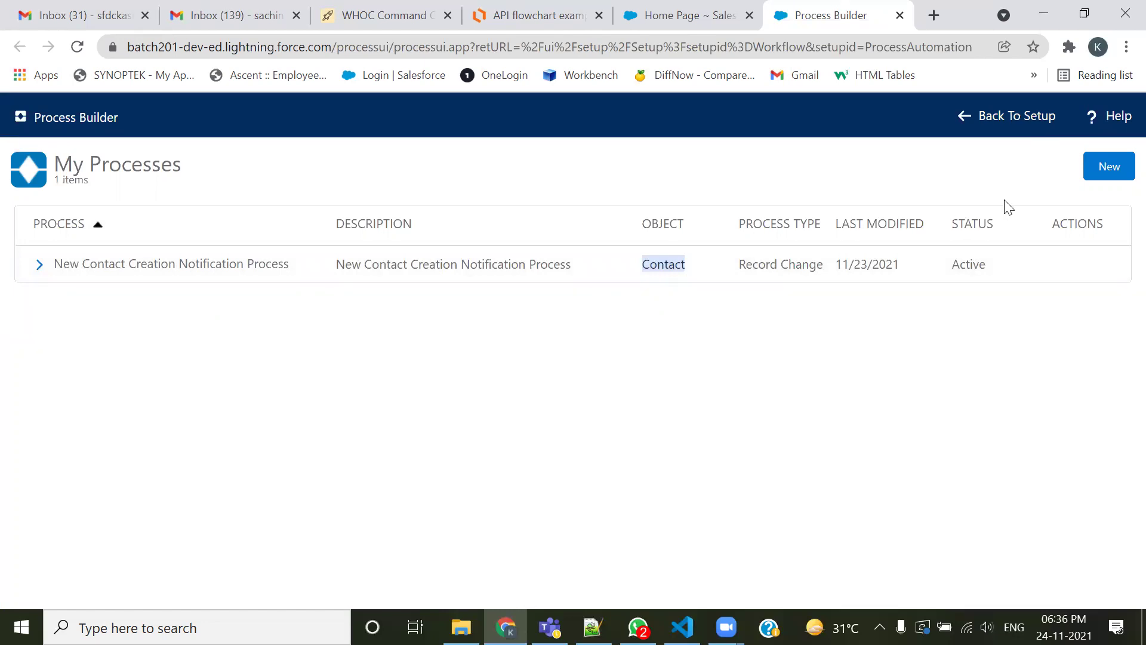
Start a new process named 'Create related Contact for Account Record', letting the API Name auto-fill
click(1103, 171)
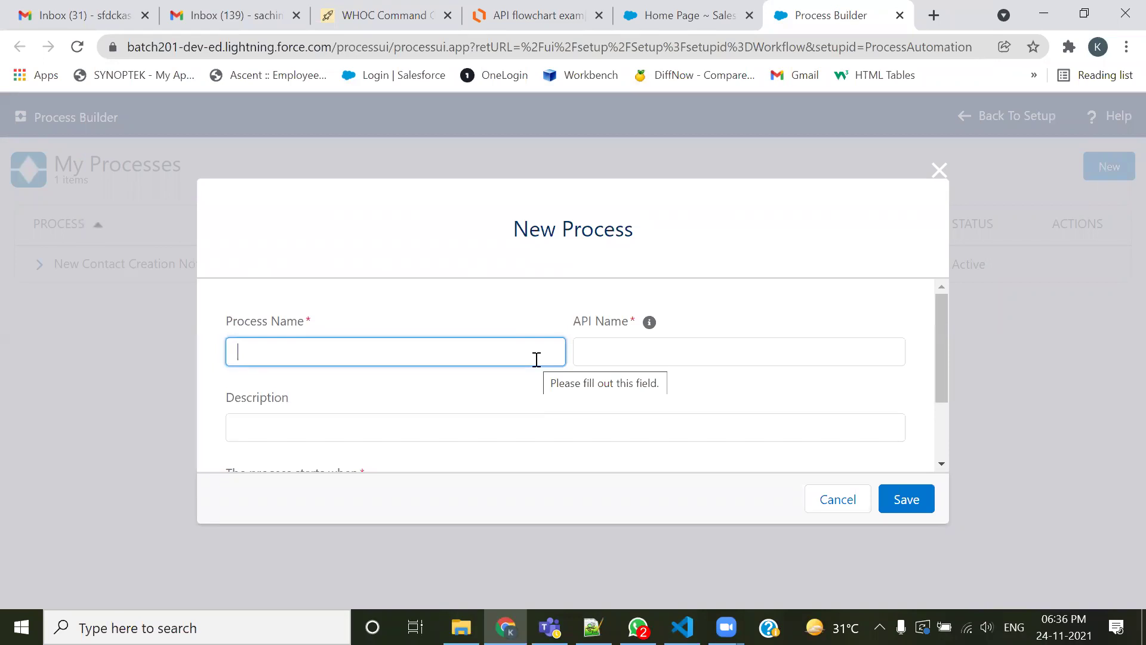
text(Syn)
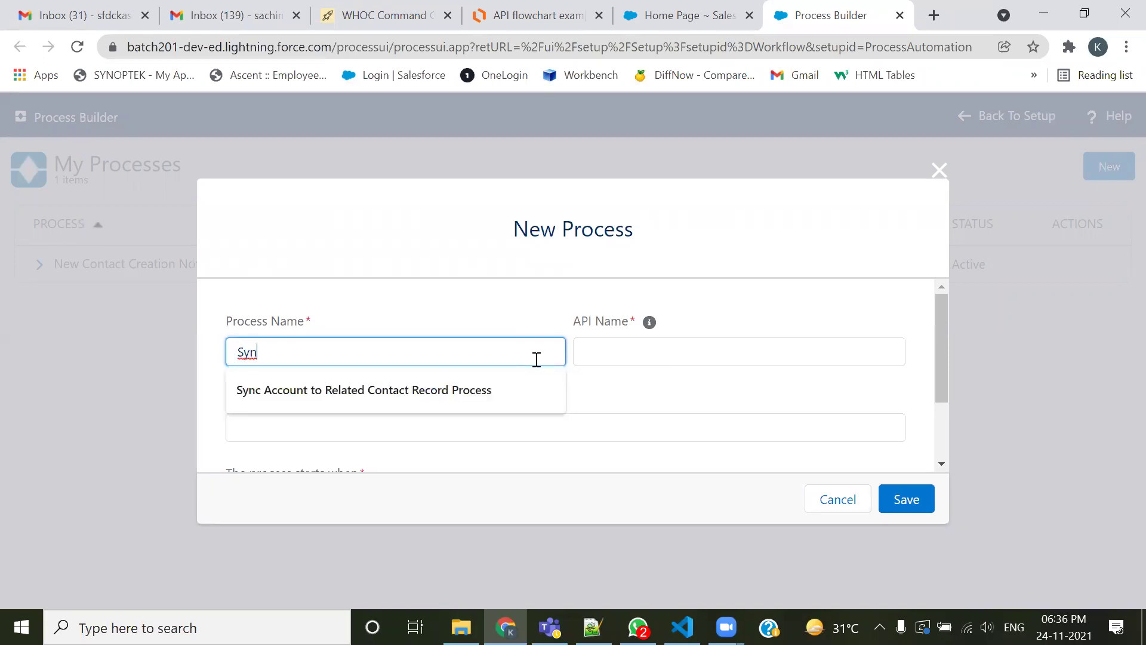
key(BackSpace)
key(BackSpace)
key(BackSpace)
text(Crea)
key(Down)
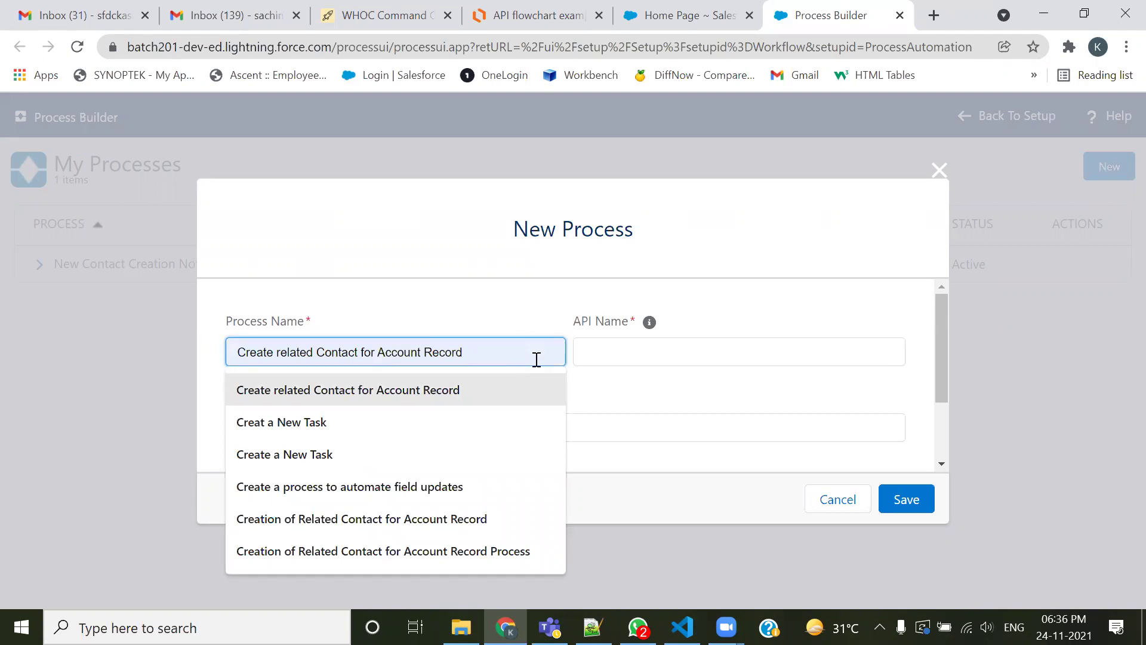
key(Tab)
click(406, 352)
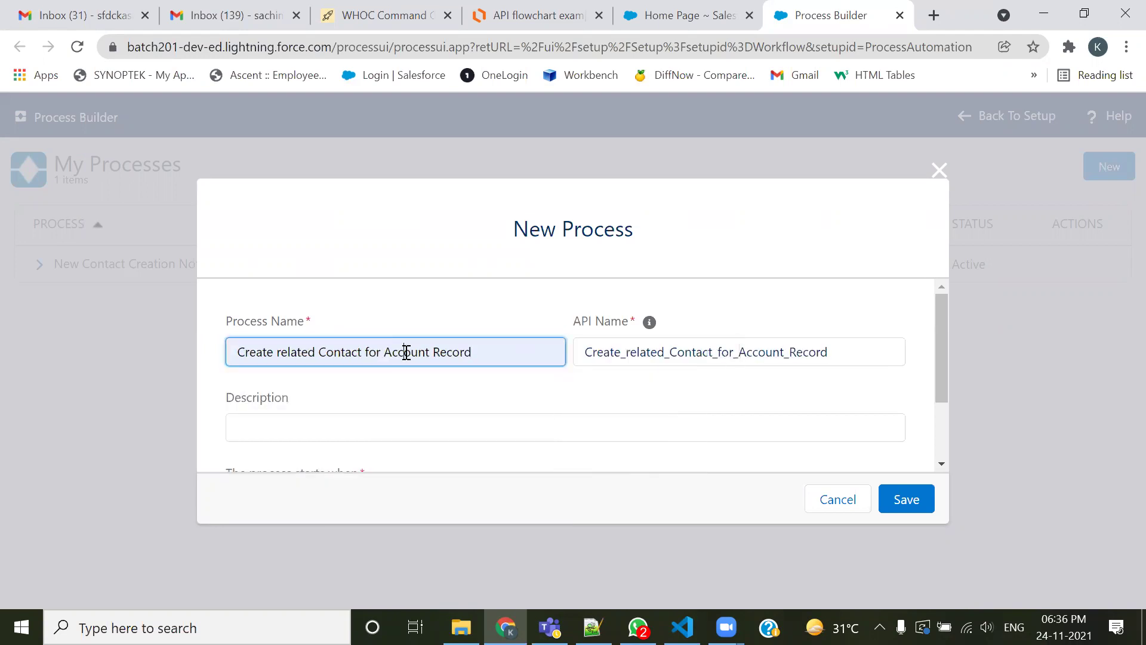
Fill in the process description about creating a related Contact for an Account
click(390, 428)
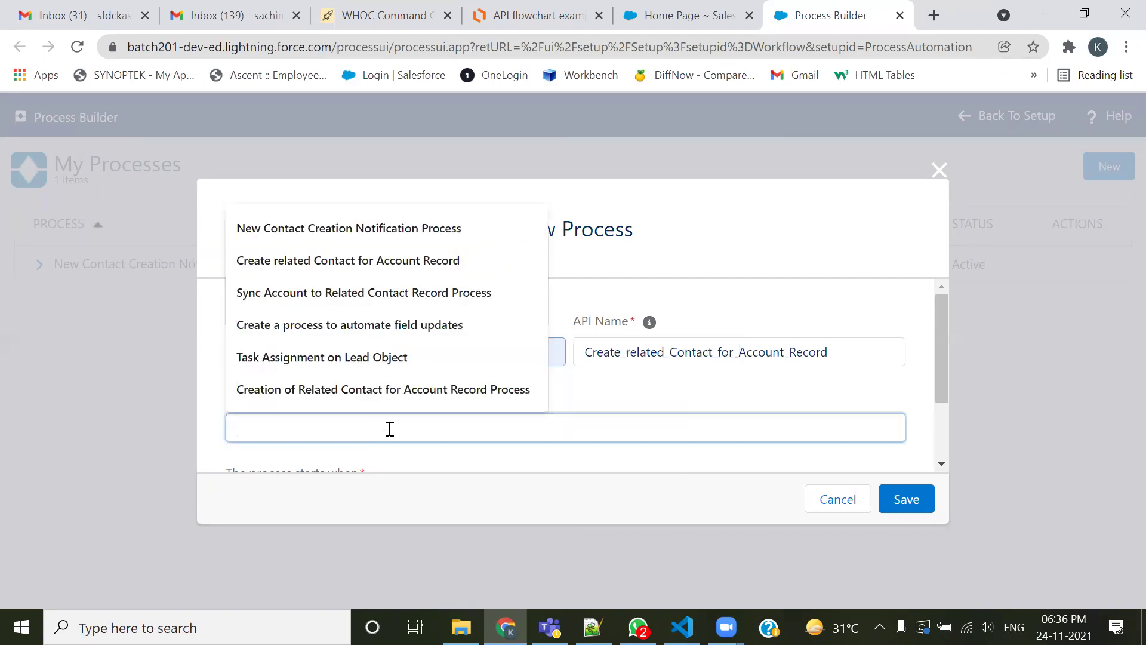
key(Down)
key(Down)
key(Return)
scroll(715, 405, down, 2)
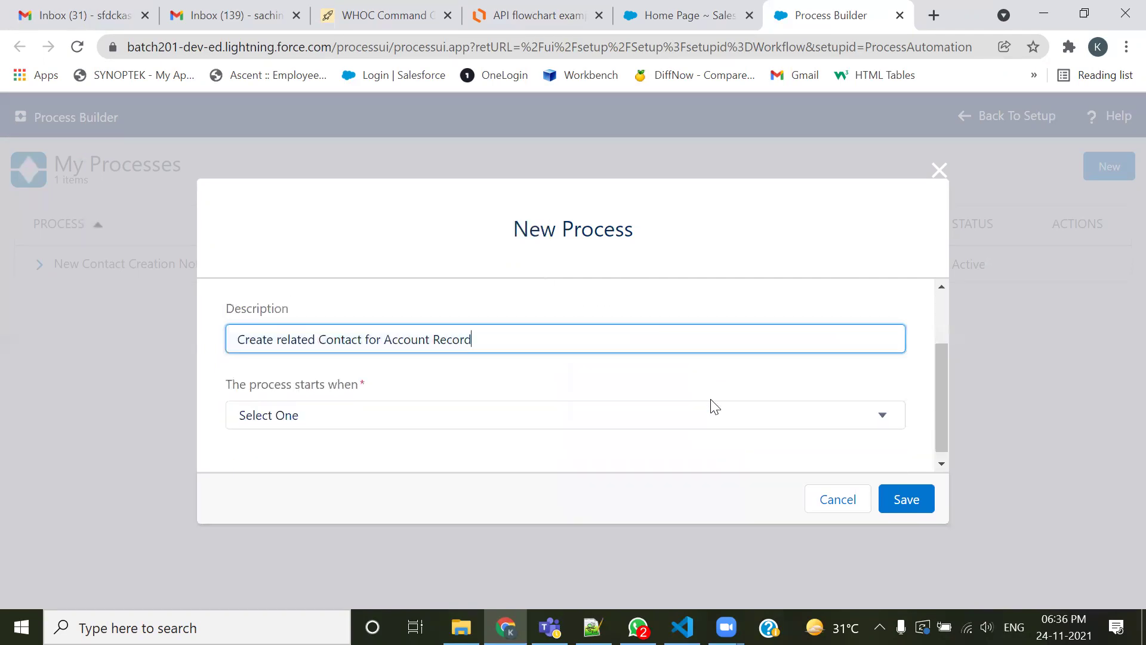
double_click(405, 331)
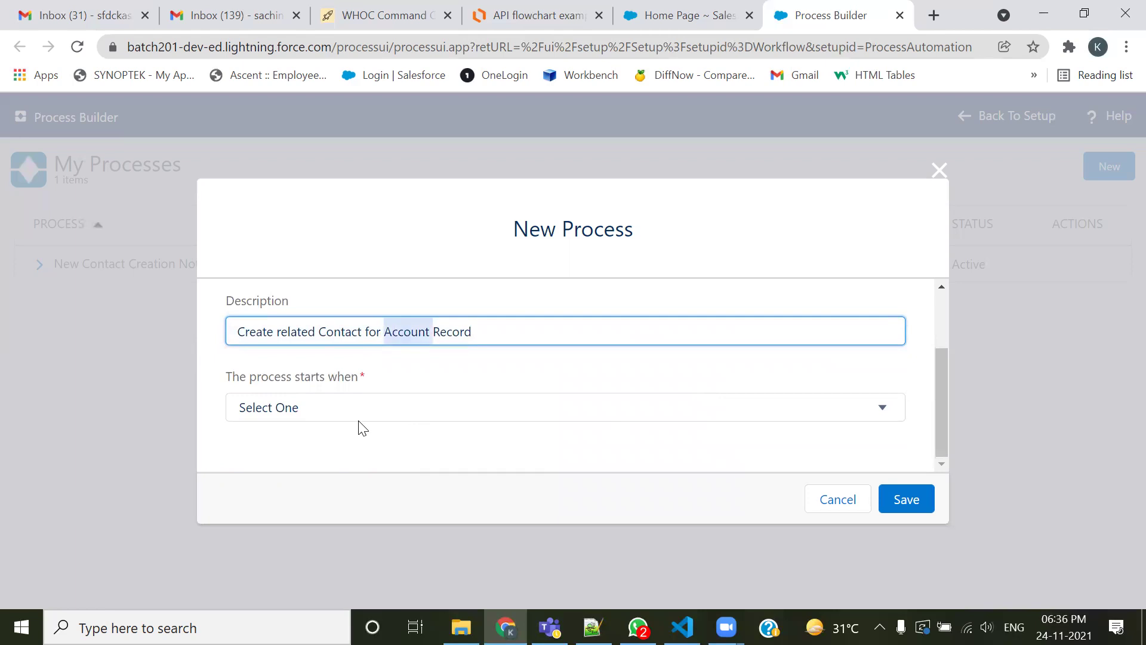
double_click(341, 332)
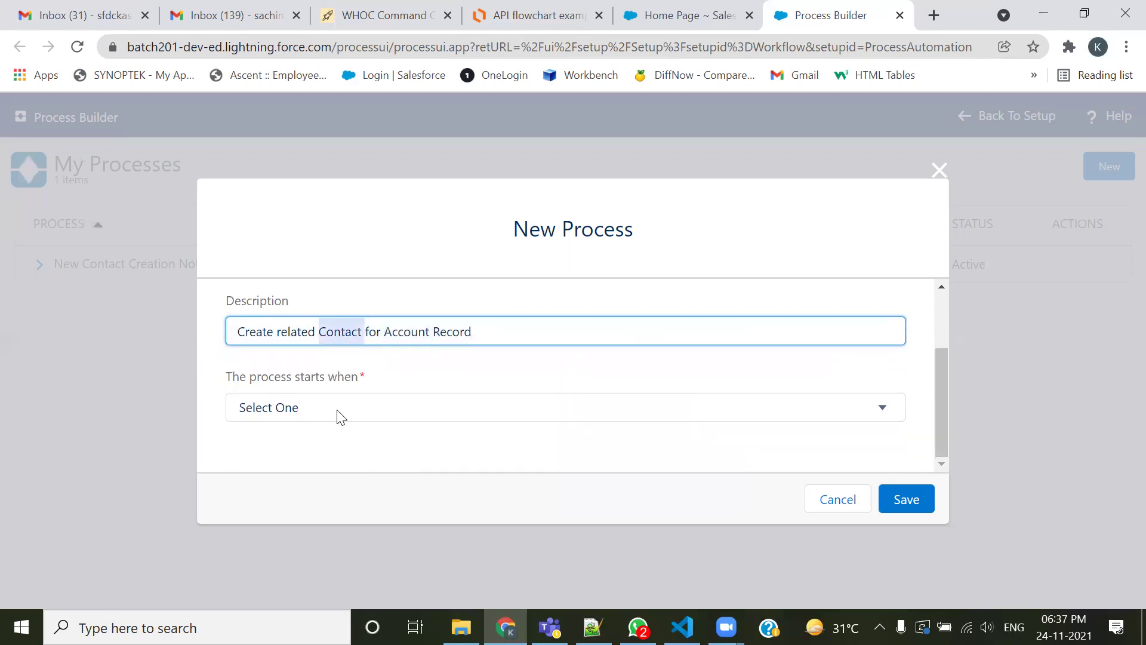
Set the process to start when a record changes and save it
click(337, 410)
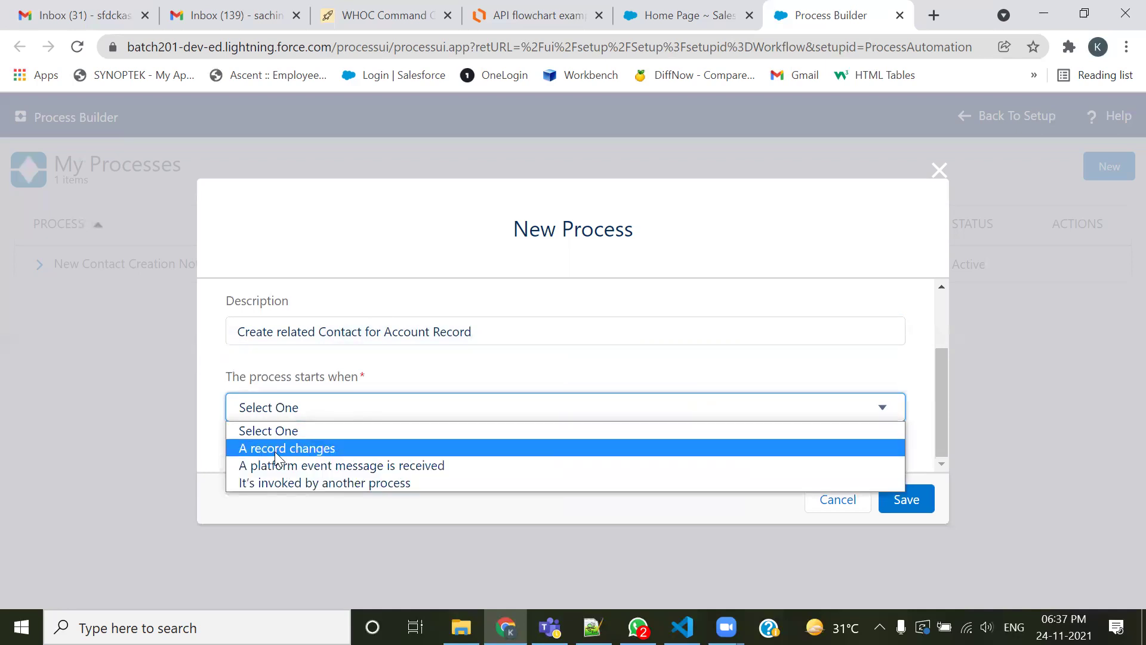
click(276, 457)
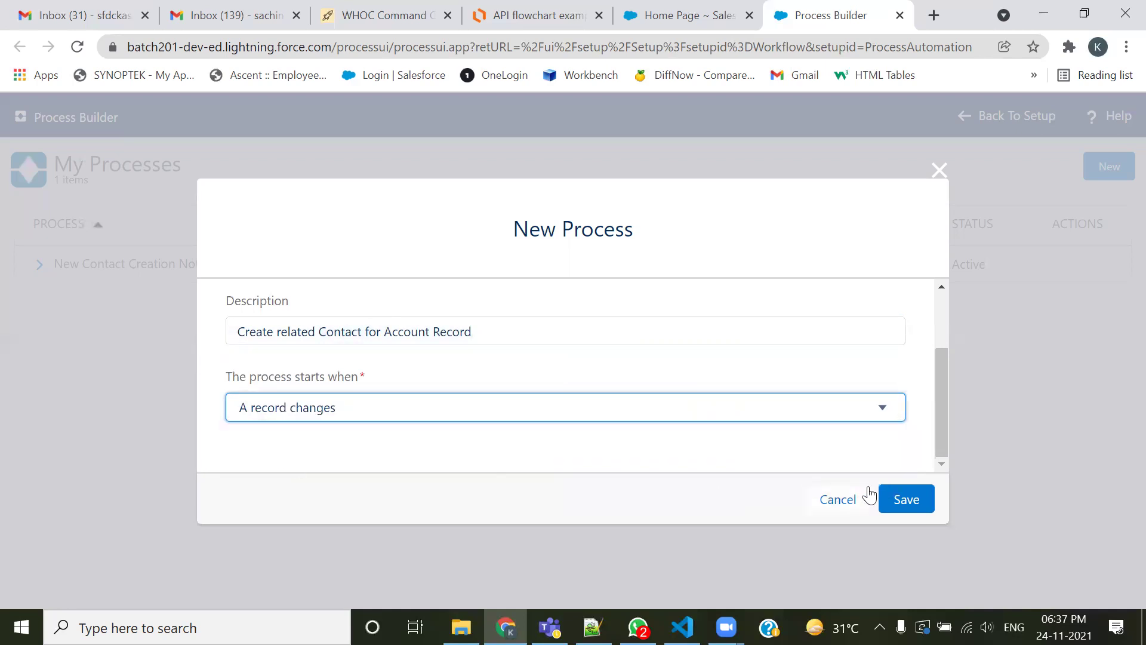
click(915, 501)
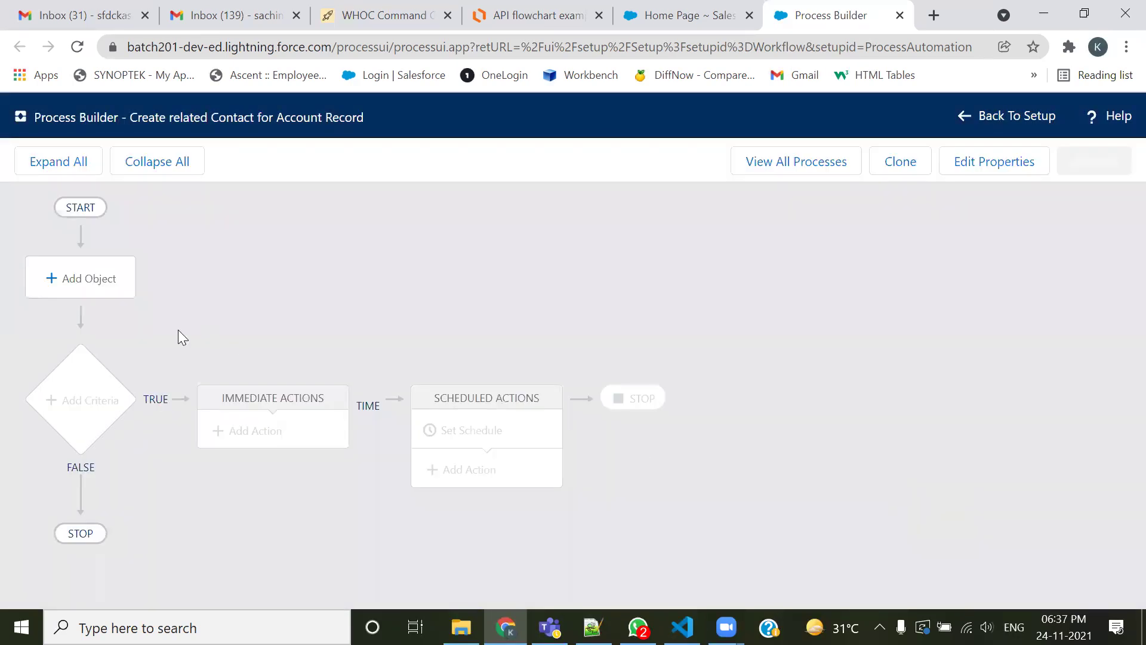
Set Account as the process object, save it, and begin adding the first criteria
click(111, 291)
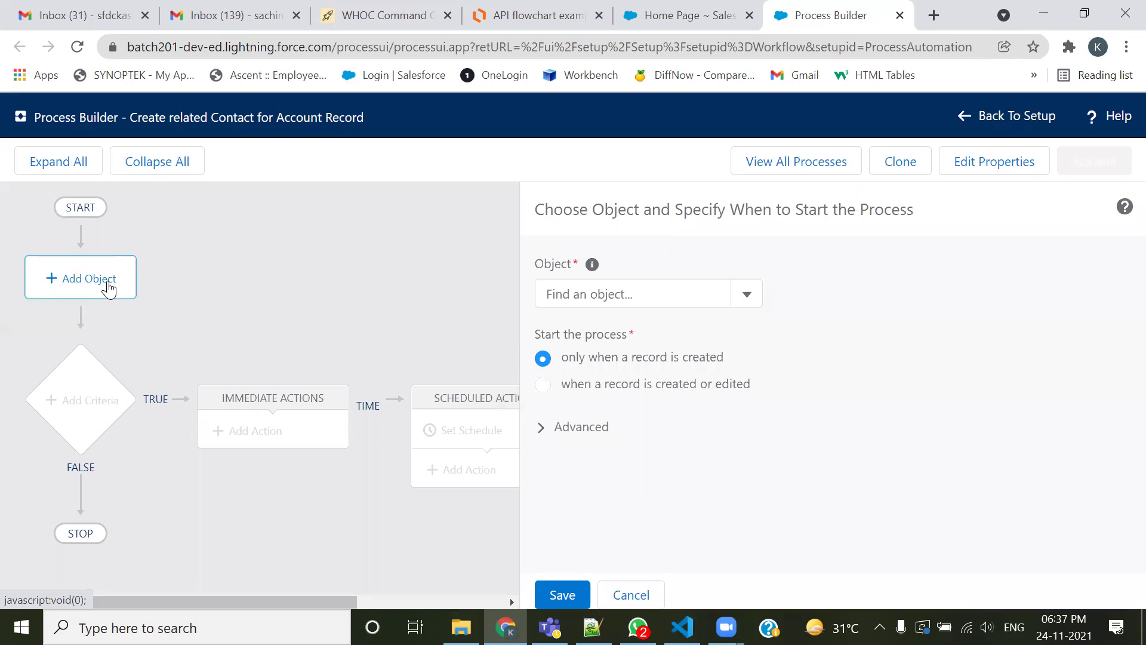
click(675, 292)
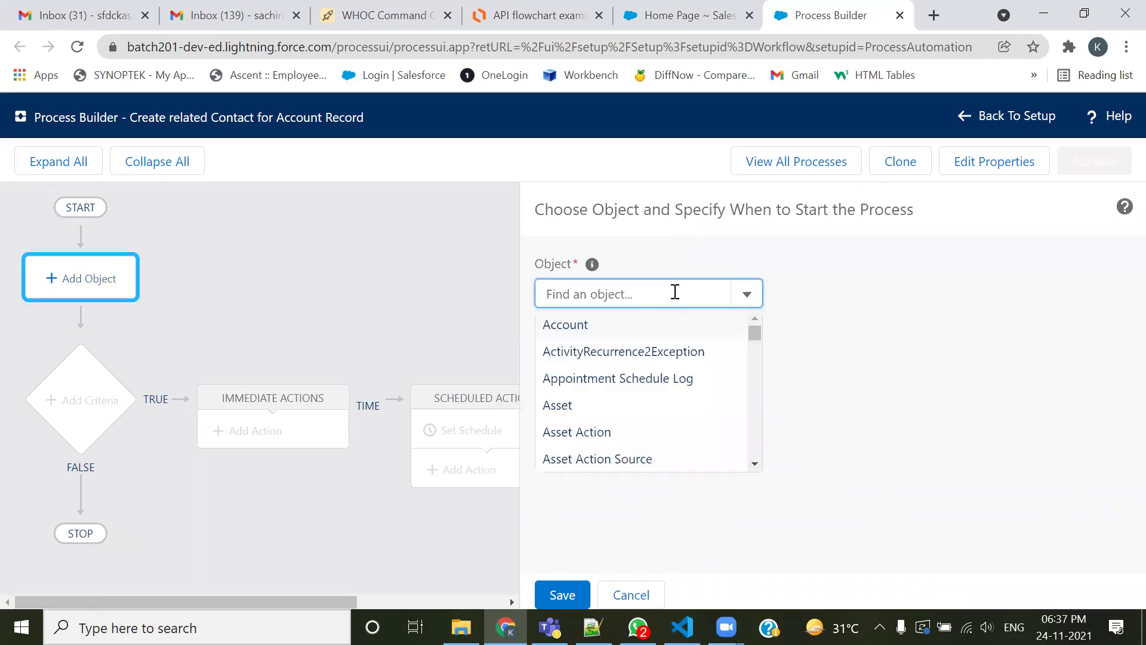
text(acc)
click(557, 327)
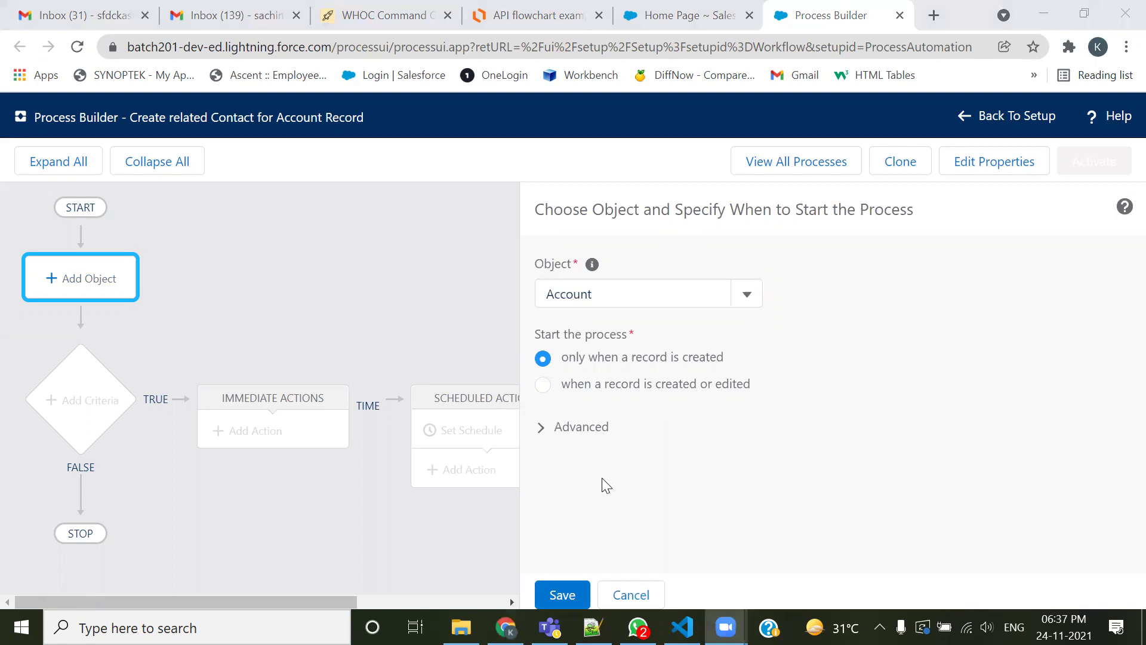
click(558, 594)
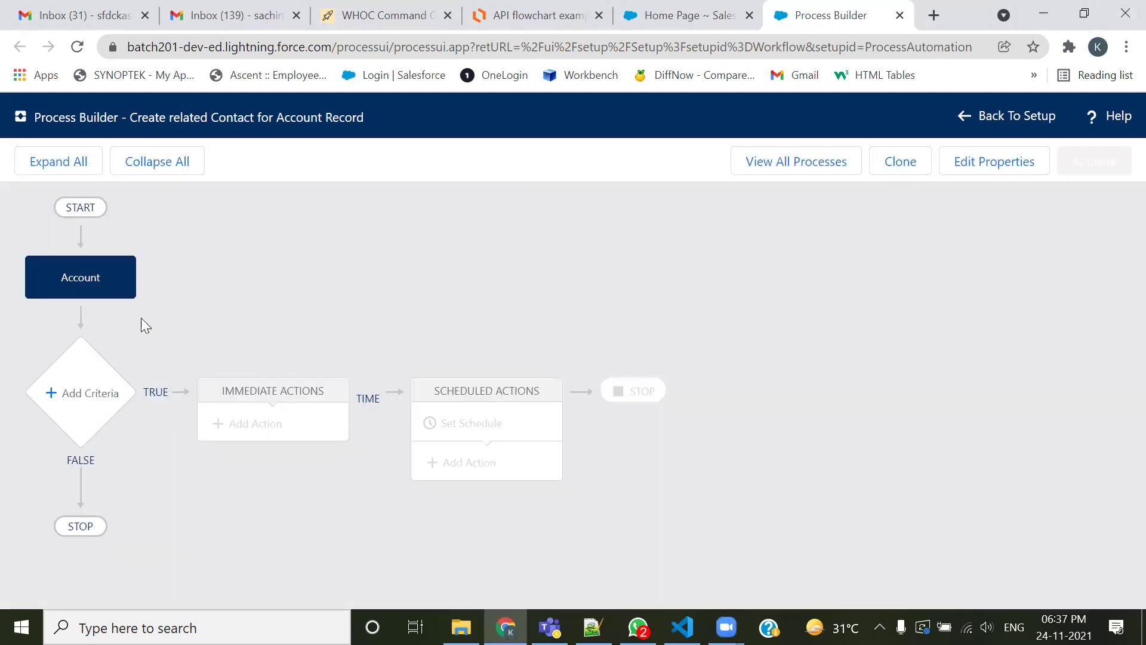
click(92, 394)
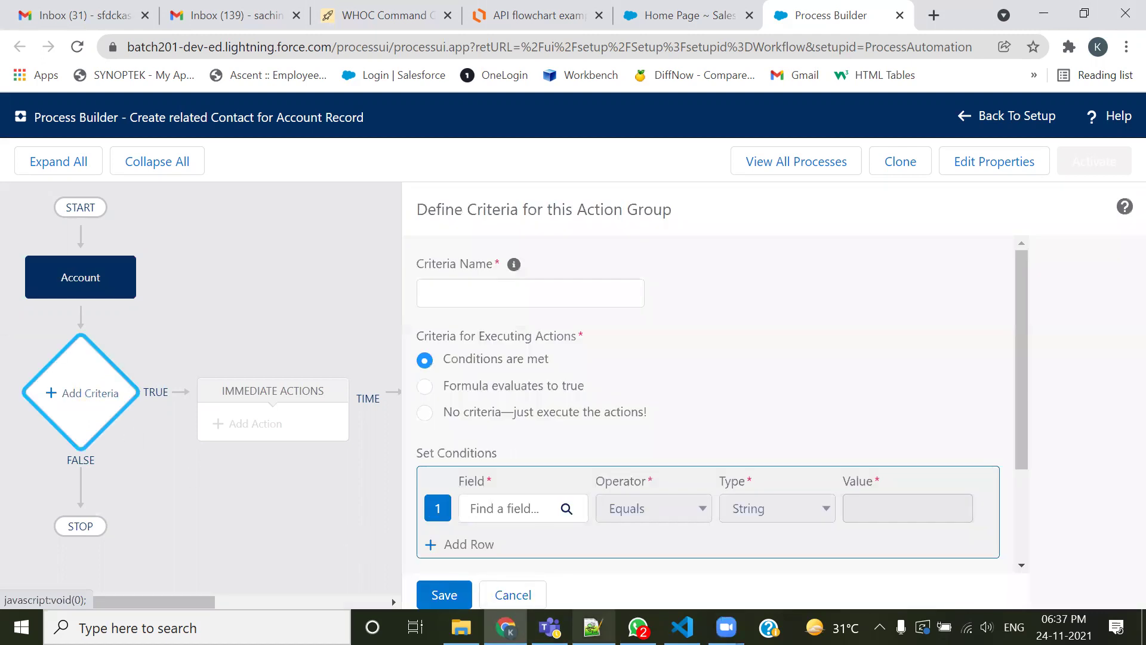
key(alt+Tab)
Find the rule condition Account:Active == Yes on line 2374 of 201-Admin.txt
click(268, 253)
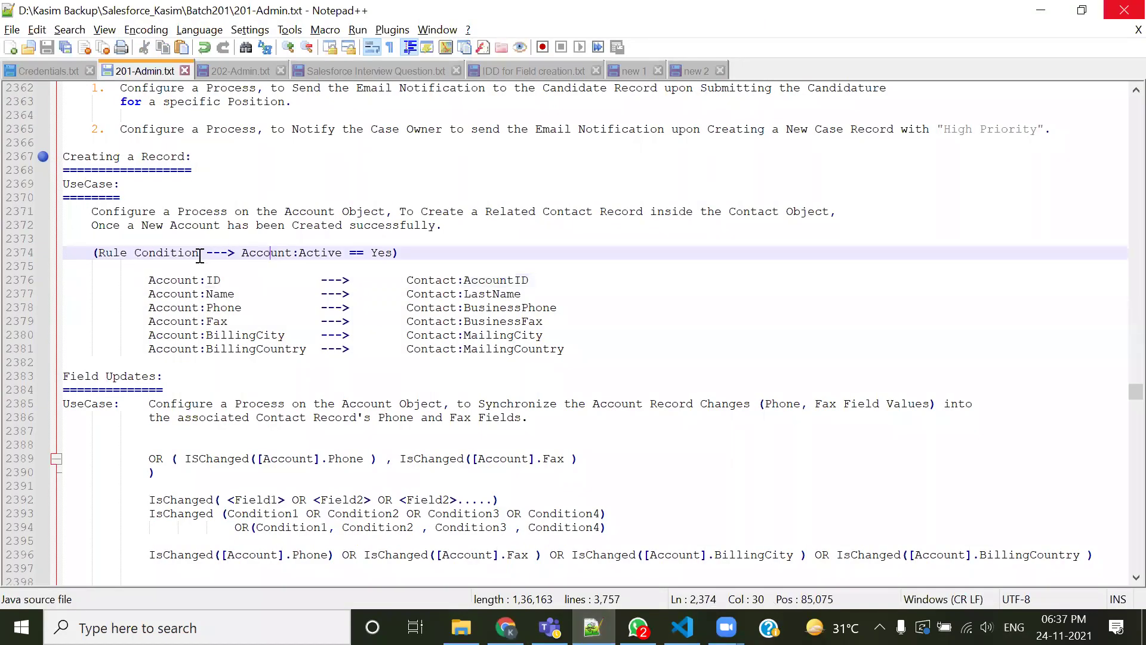
drag(241, 252, 342, 253)
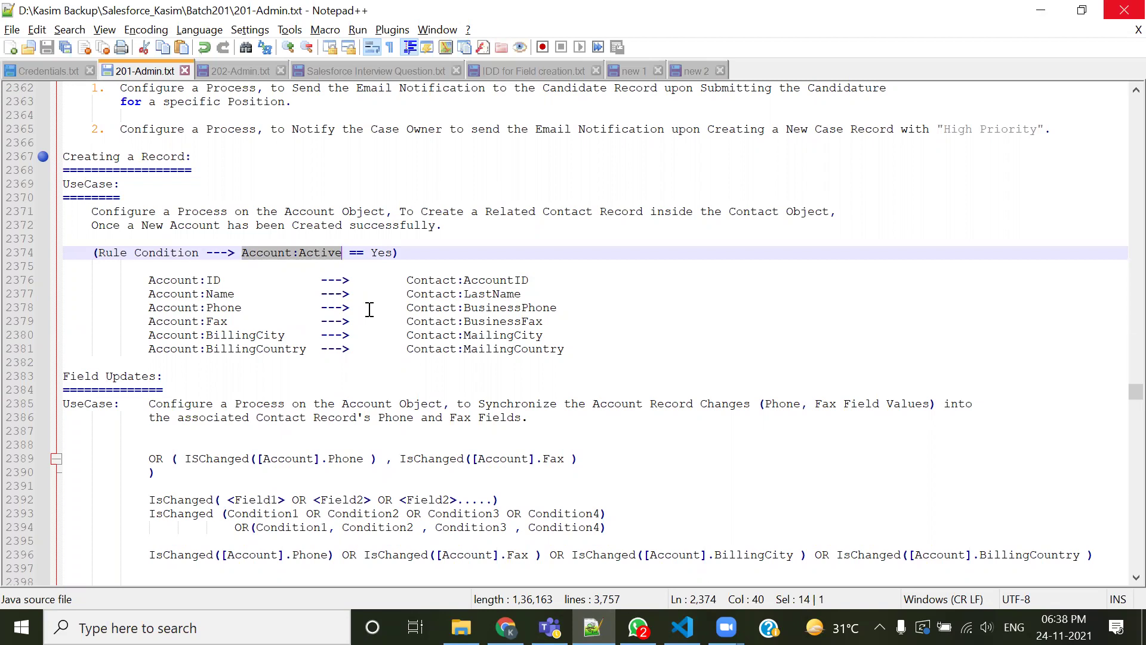
key(alt+Tab)
Name the criteria 'Check for the Active Status of Account'
click(484, 289)
text(Chec)
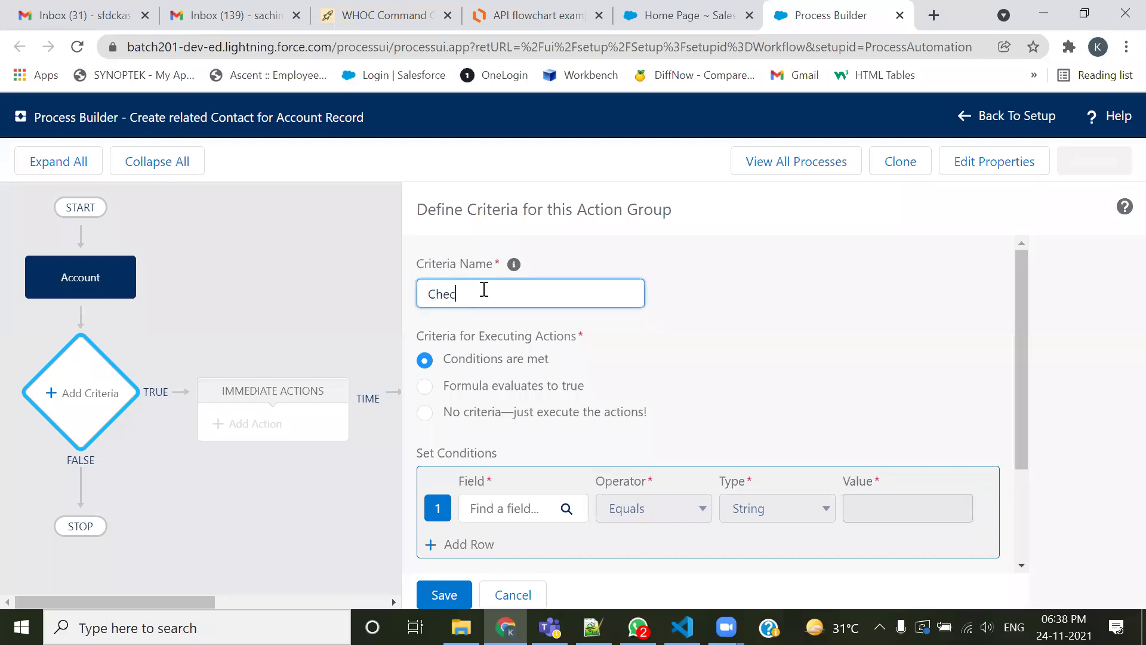
text(k for the ACco)
key(BackSpace)
key(BackSpace)
key(BackSpace)
text(ctive Statu)
key(BackSpace)
text(us of Account)
scroll(848, 319, down, 1)
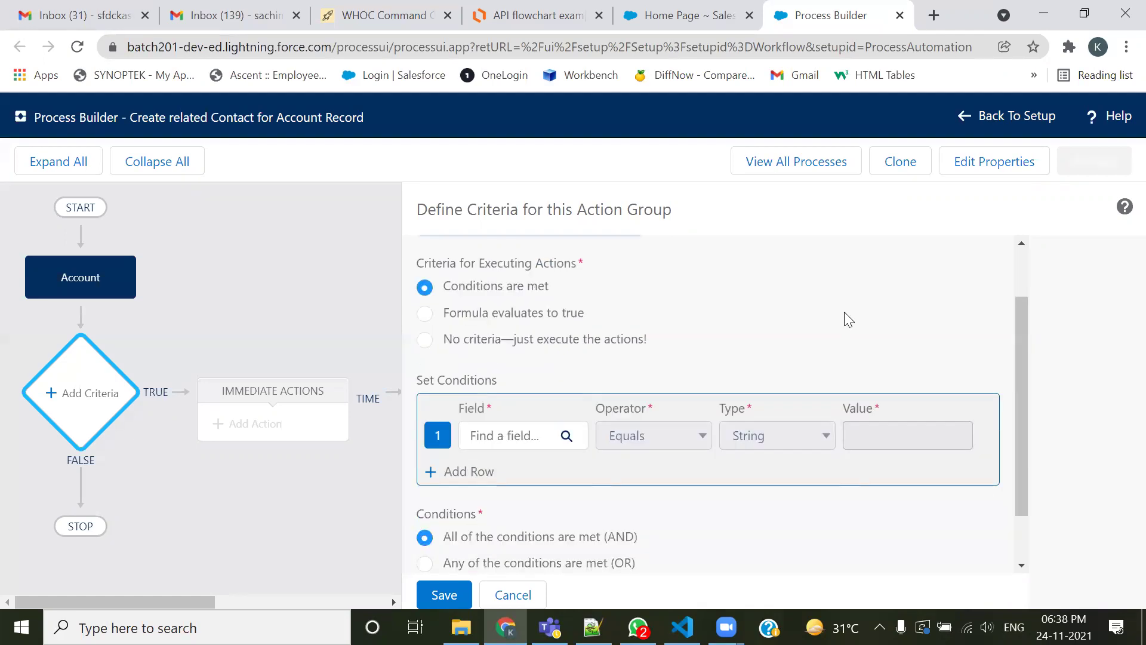
Choose the Account's Active field as the condition field
click(548, 415)
click(470, 322)
text(acy)
key(BackSpace)
text(t)
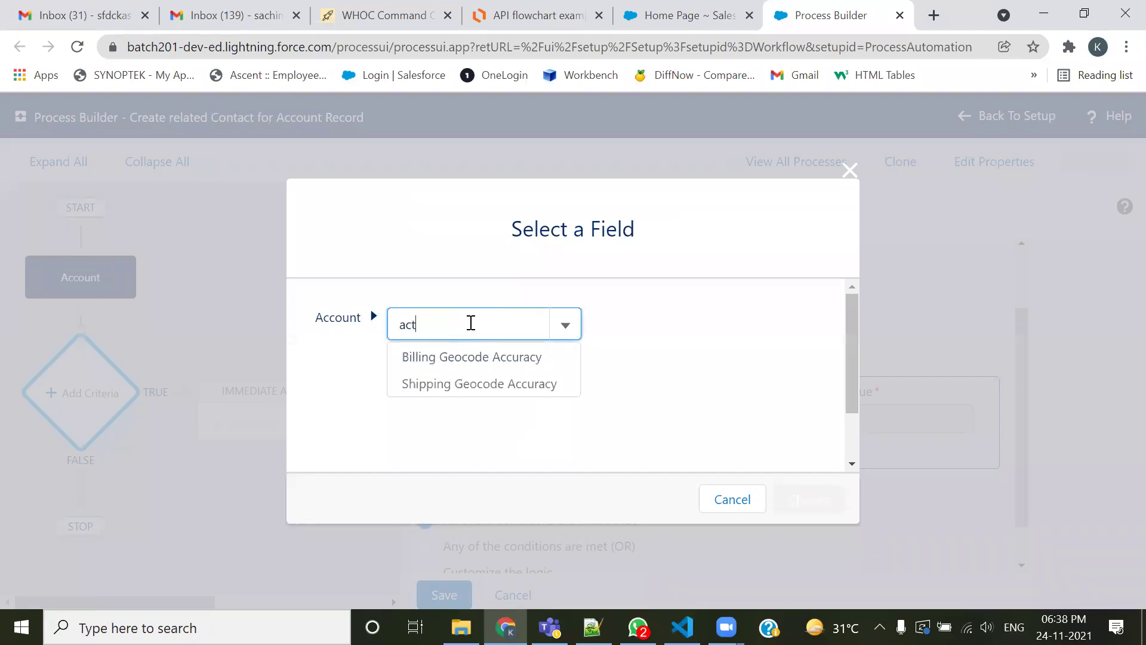
click(452, 360)
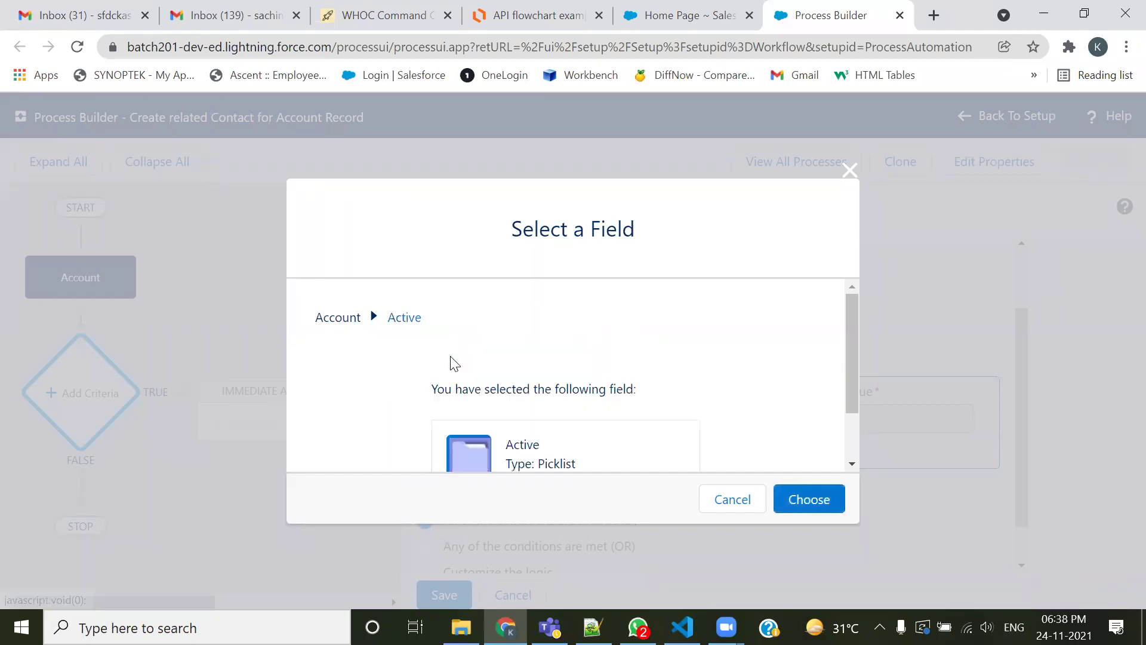
click(809, 501)
Set the condition to Equals Yes and save the criterion
click(698, 433)
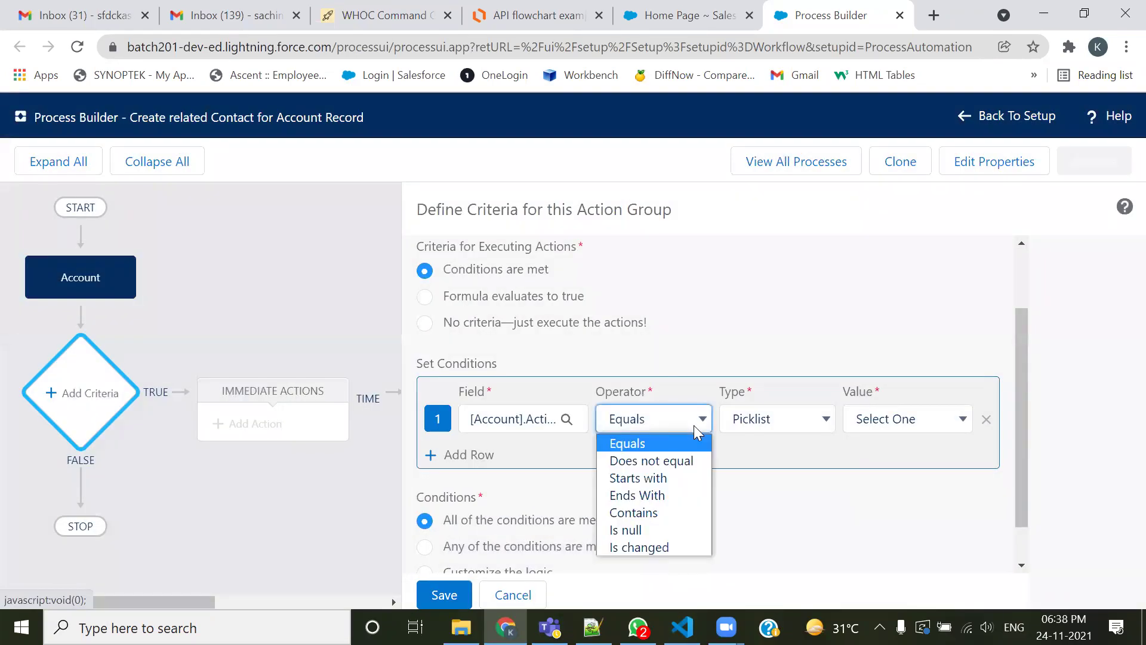
click(699, 429)
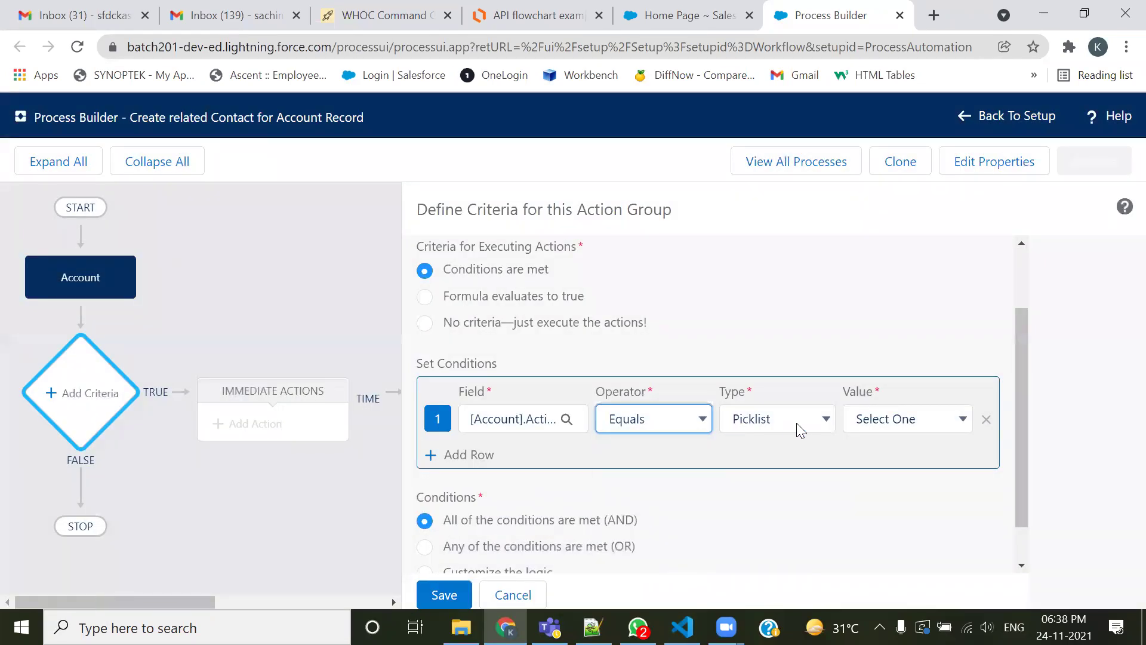
click(904, 425)
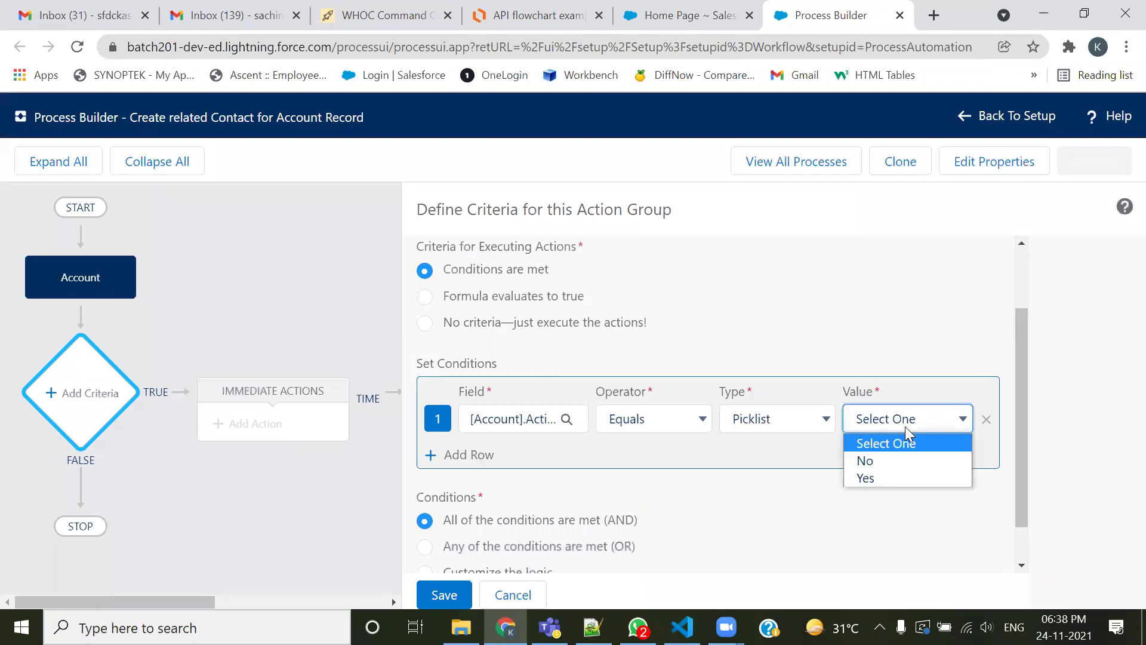
click(875, 475)
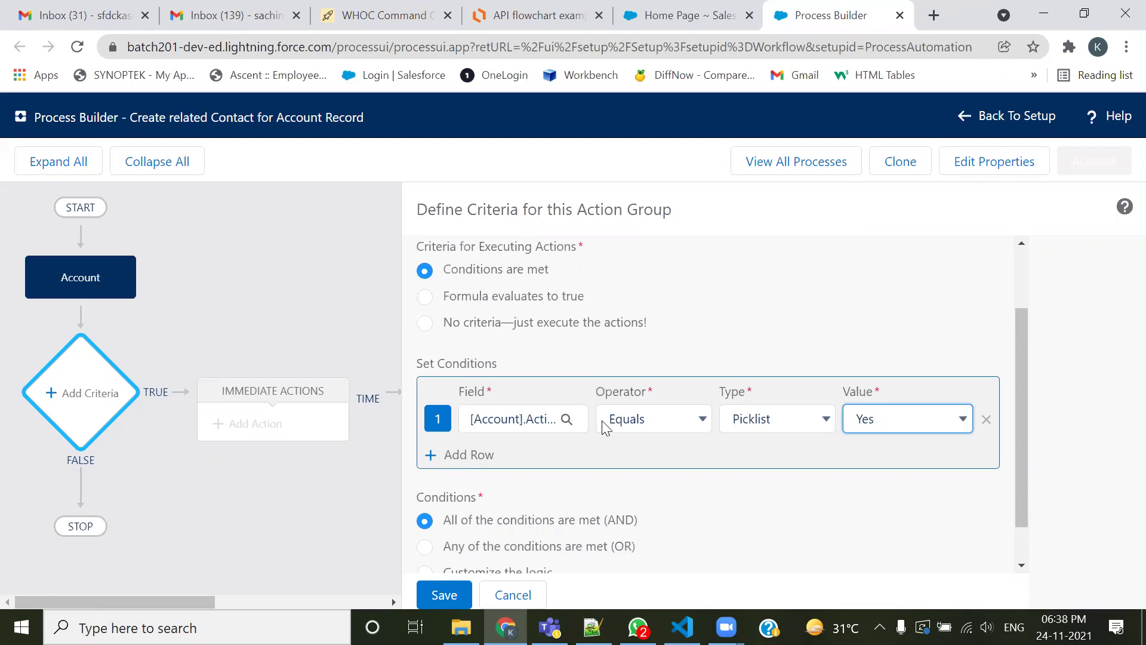
scroll(926, 451, down, 1)
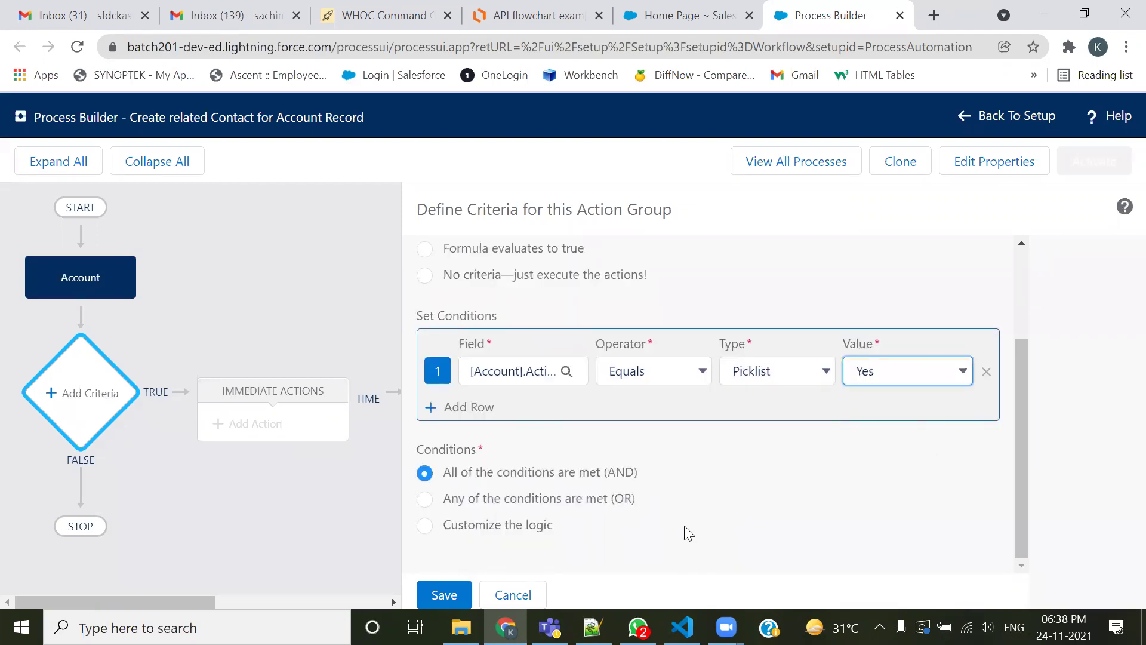
click(432, 595)
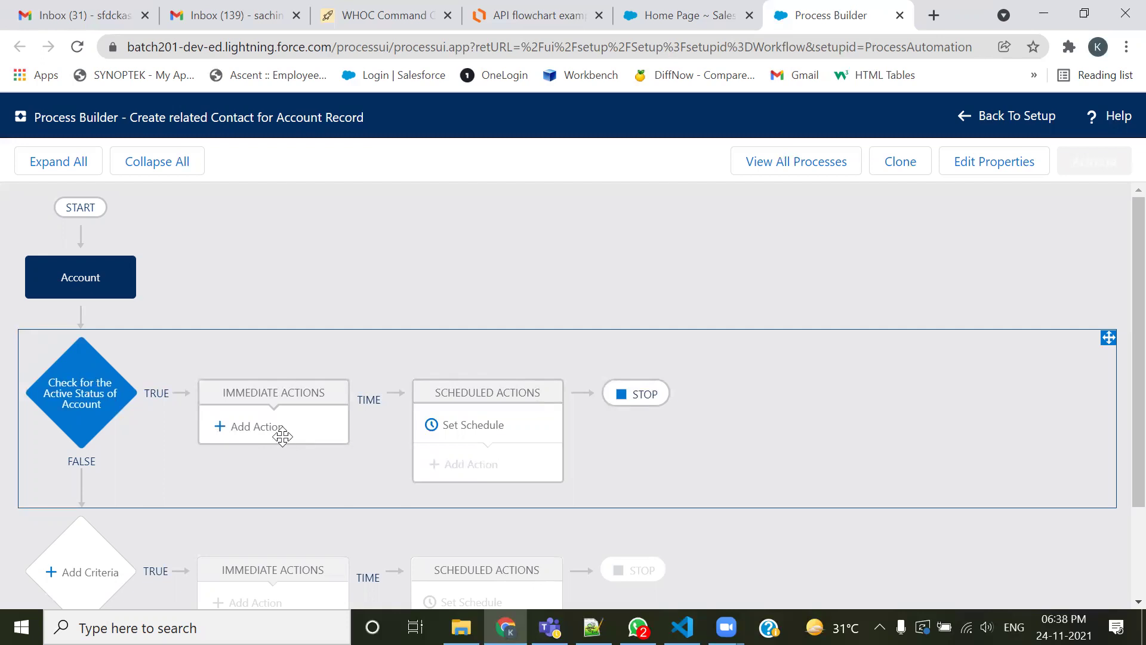
Add an immediate action under the Active criterion and list the action types
click(249, 428)
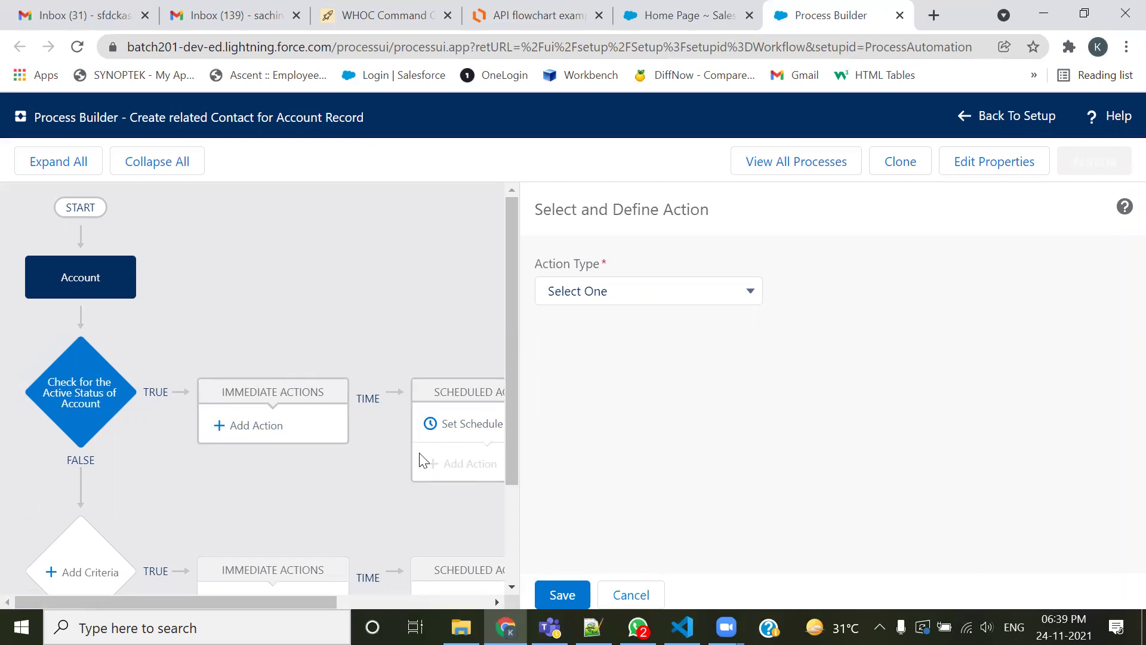
click(692, 298)
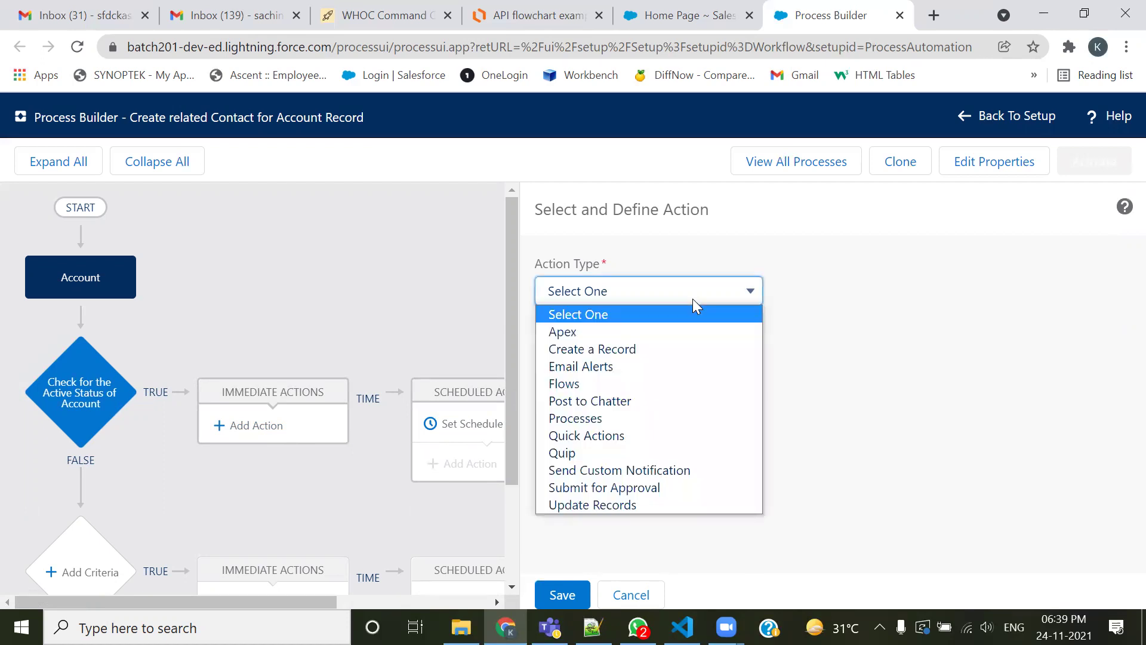
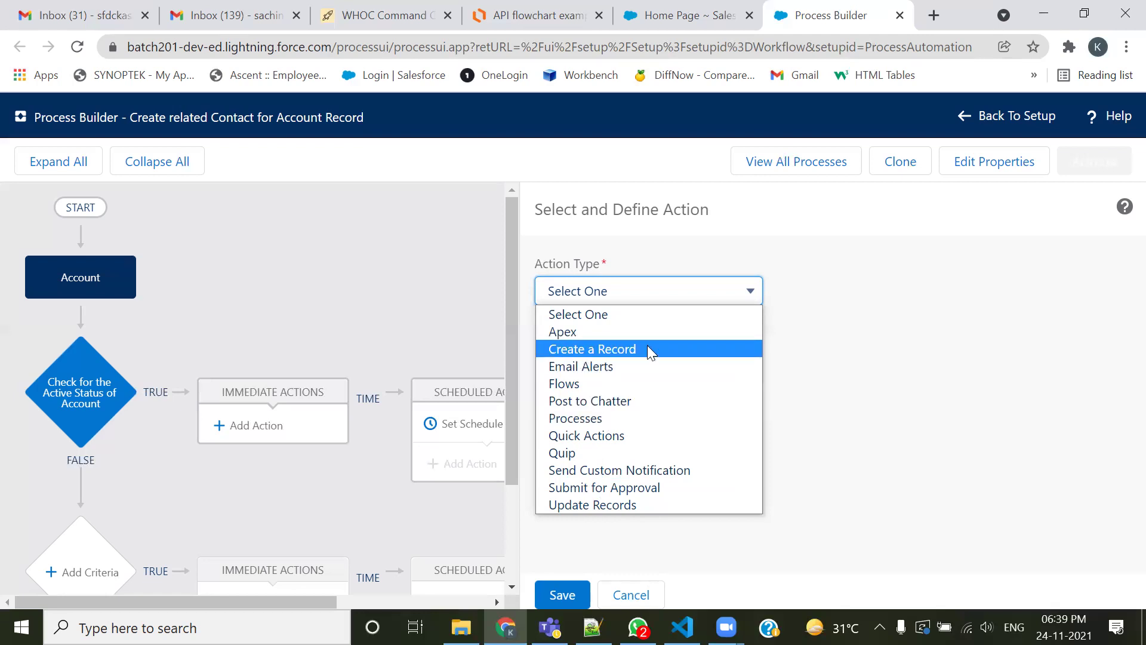
Make the action Create a Record, named 'Create Related Contact for Account'
click(648, 350)
click(658, 358)
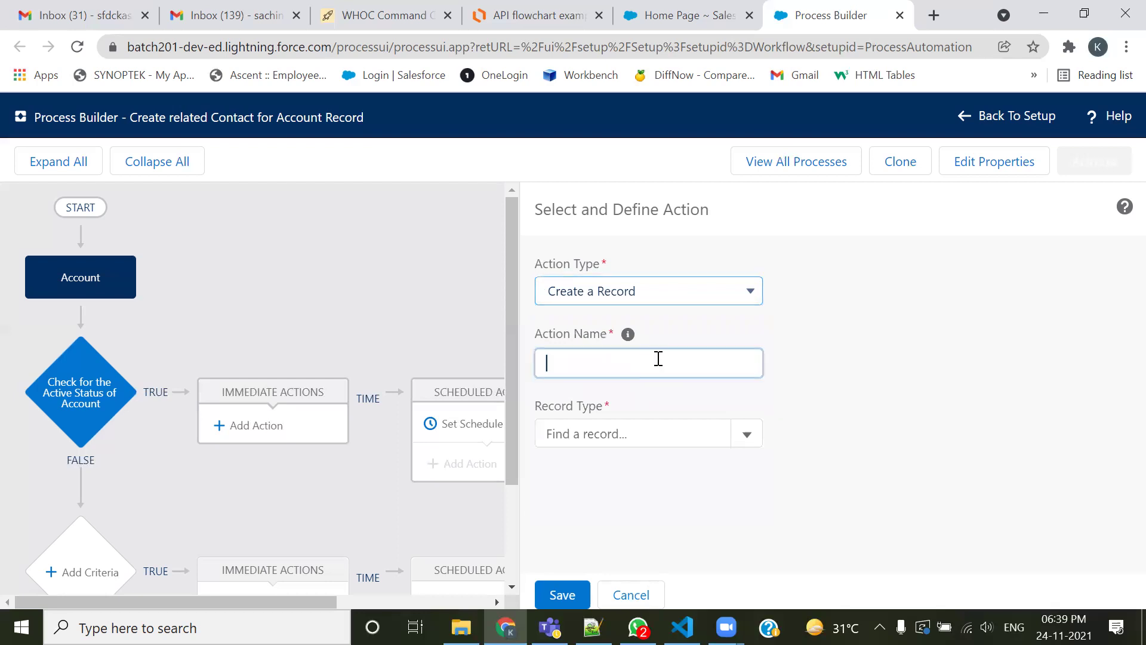
text(Crea)
key(BackSpace)
key(BackSpace)
text(eate)
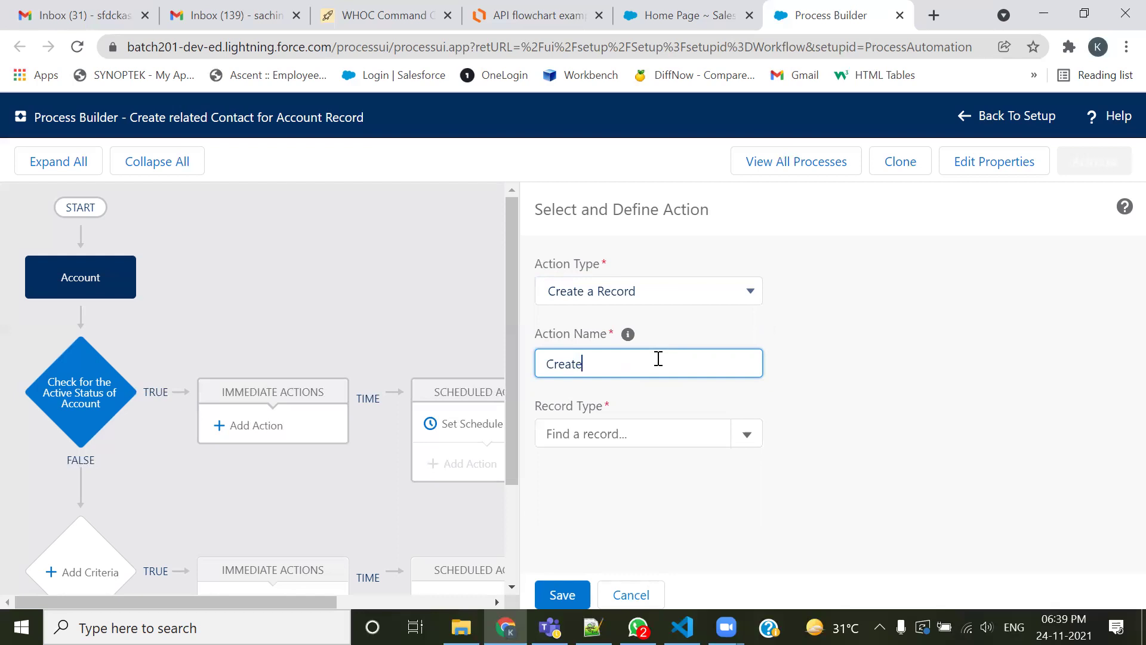
text( Related Contact for Account)
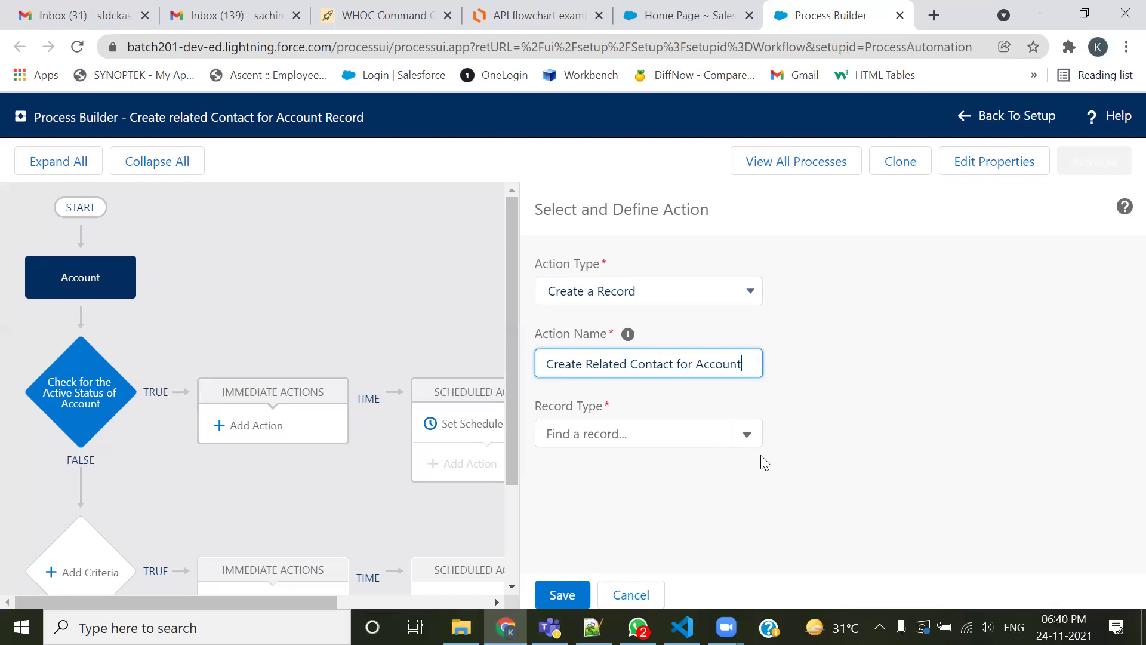
Choose Contact as the record type, noting its required Last Name field, then show Setup home
click(693, 431)
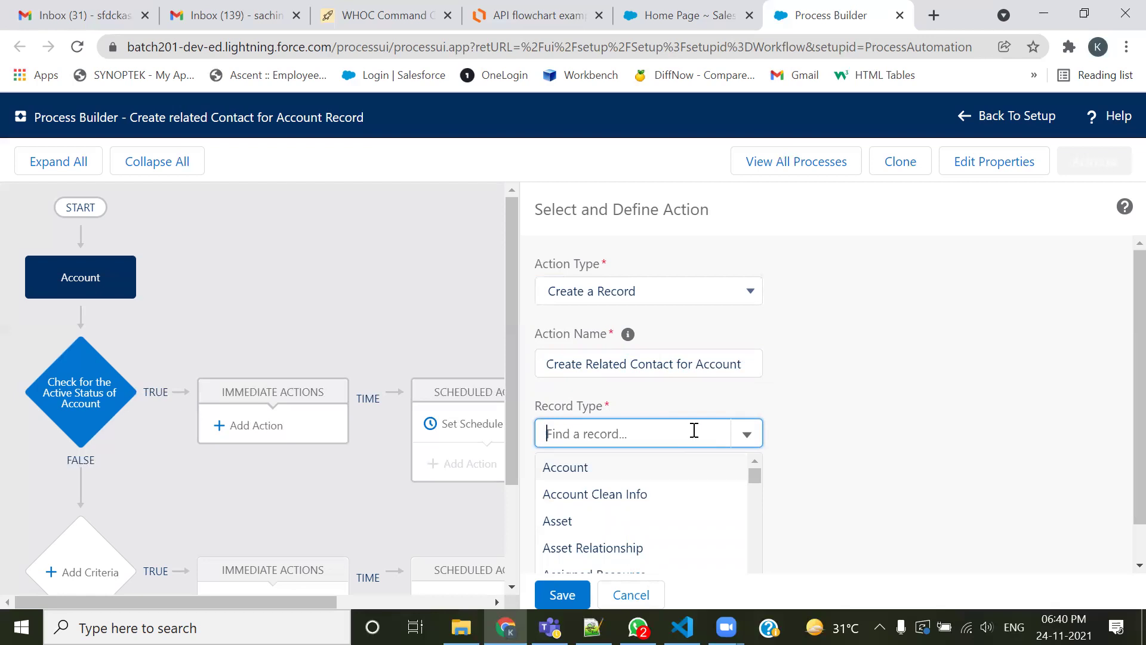
text(cont)
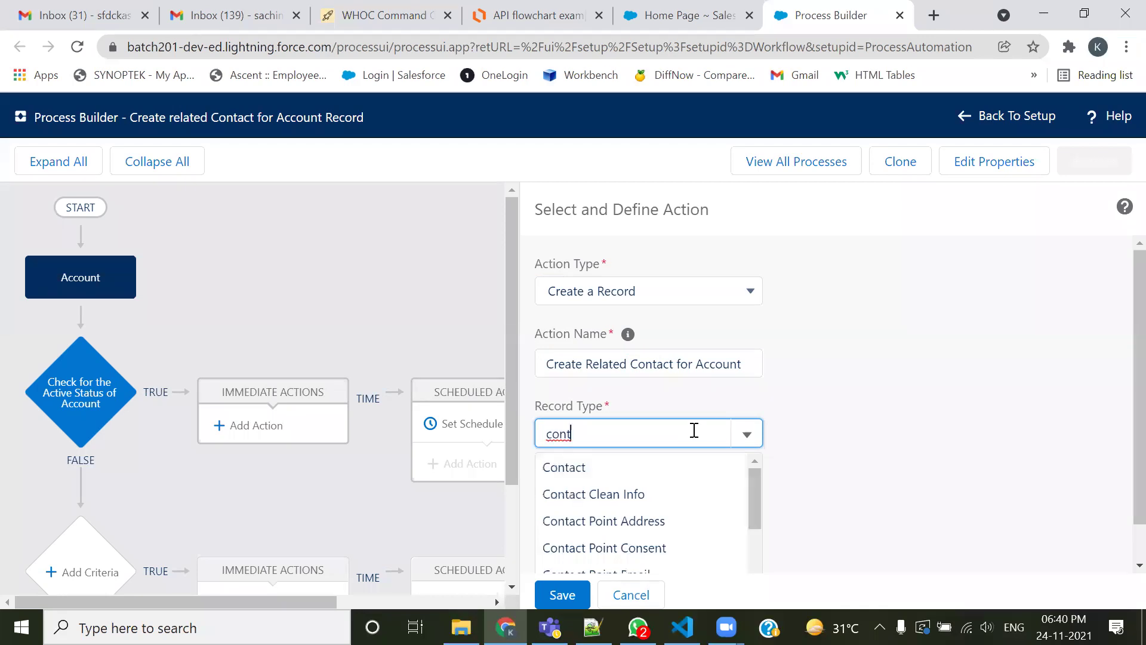
click(585, 467)
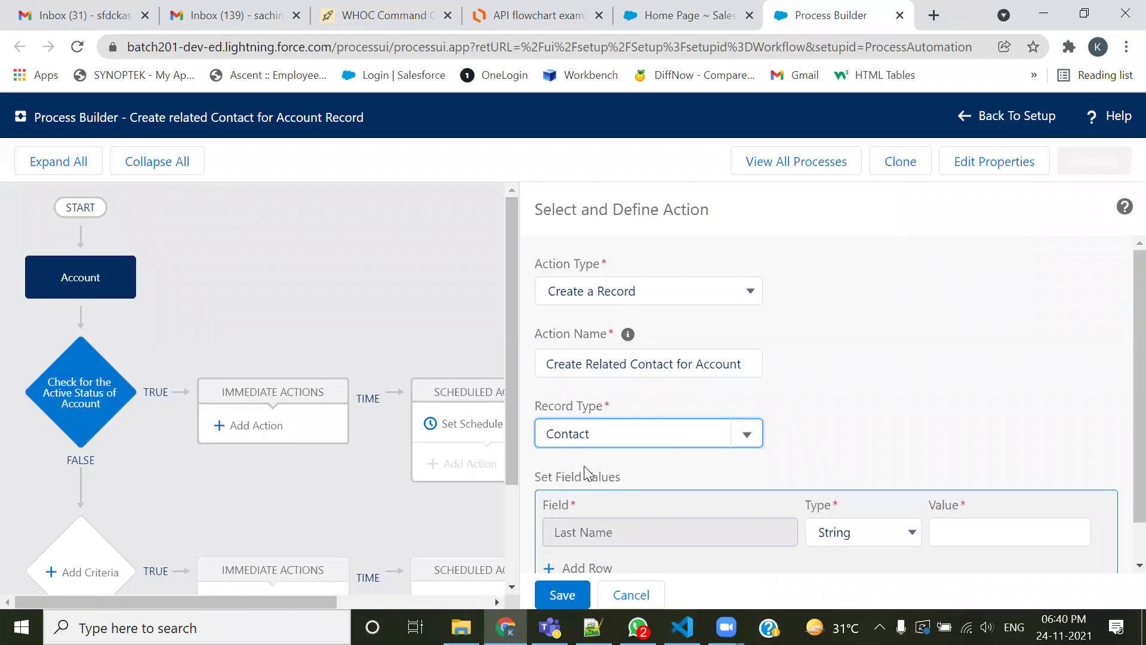
scroll(896, 329, down, 1)
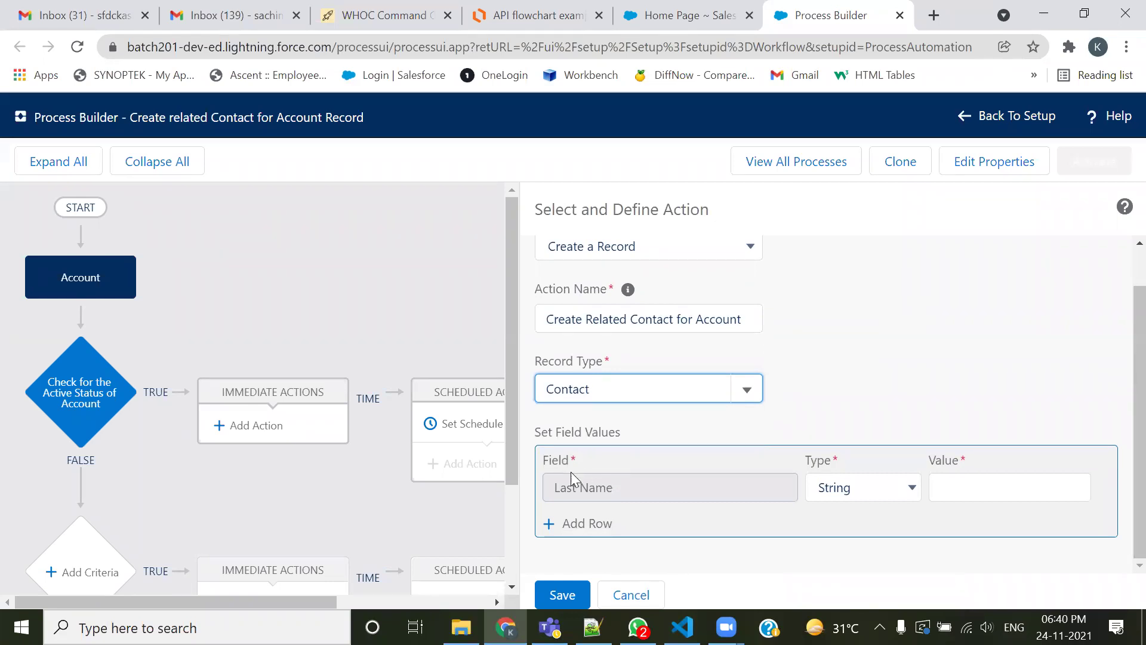
drag(612, 489, 557, 488)
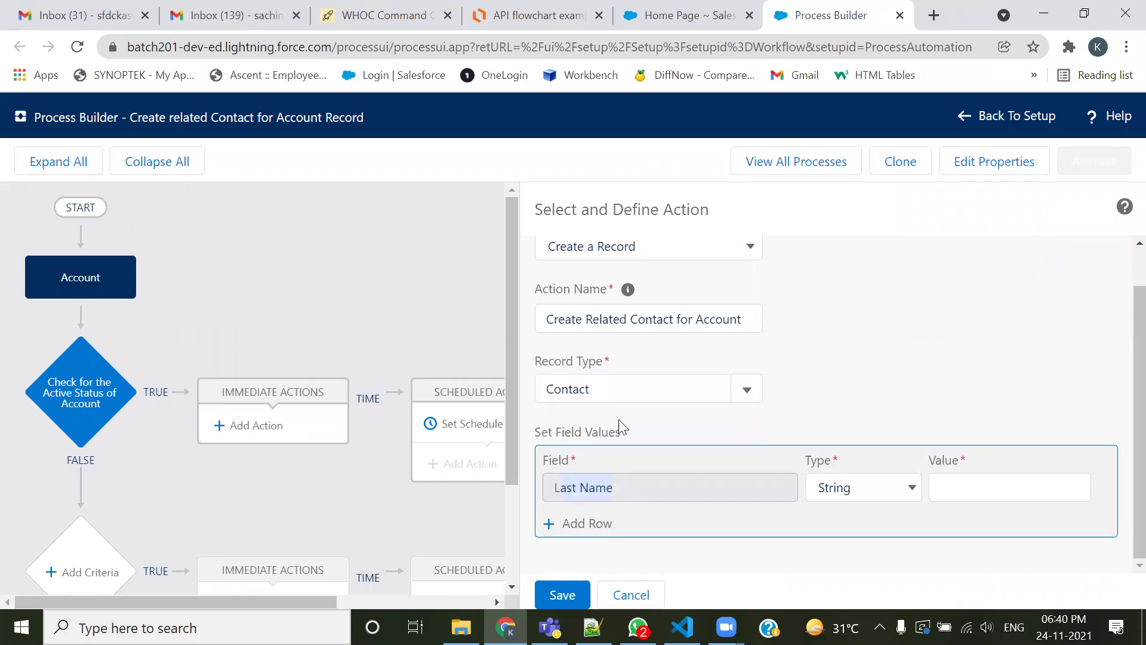
click(693, 7)
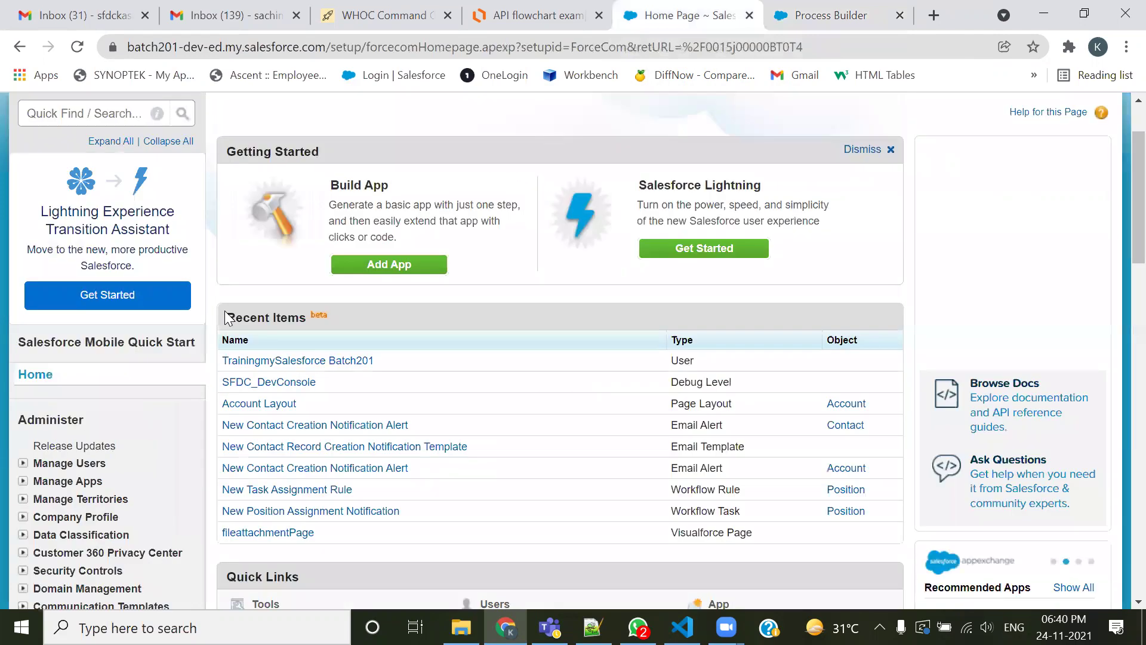
Save a blank new Contact to confirm Last Name is a required field
click(220, 168)
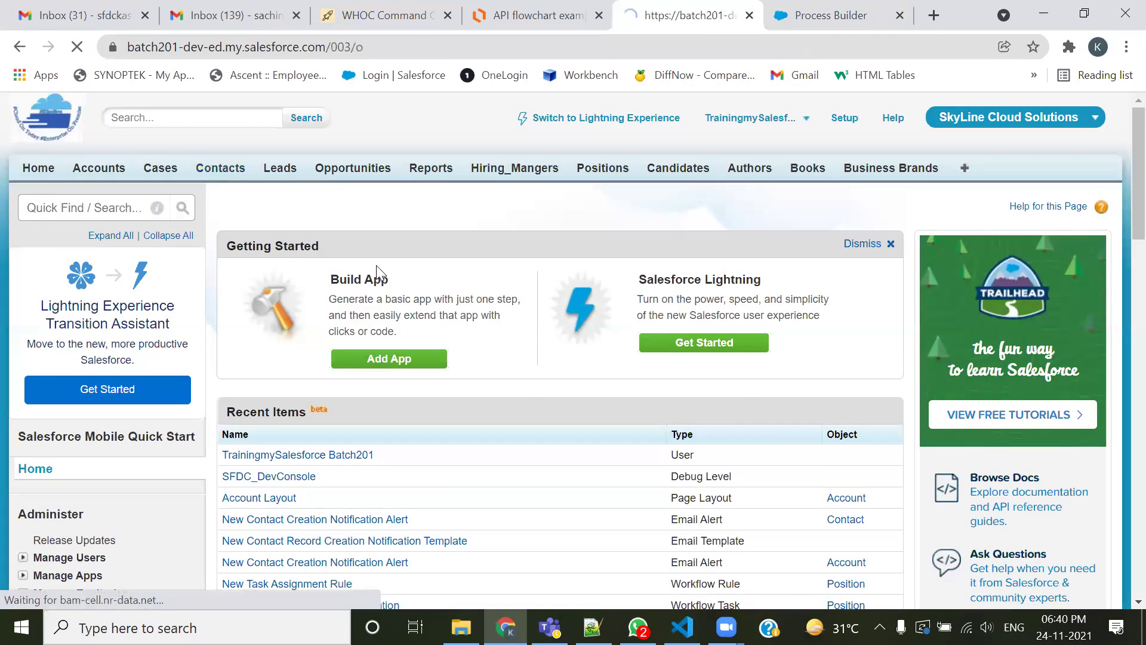
click(375, 302)
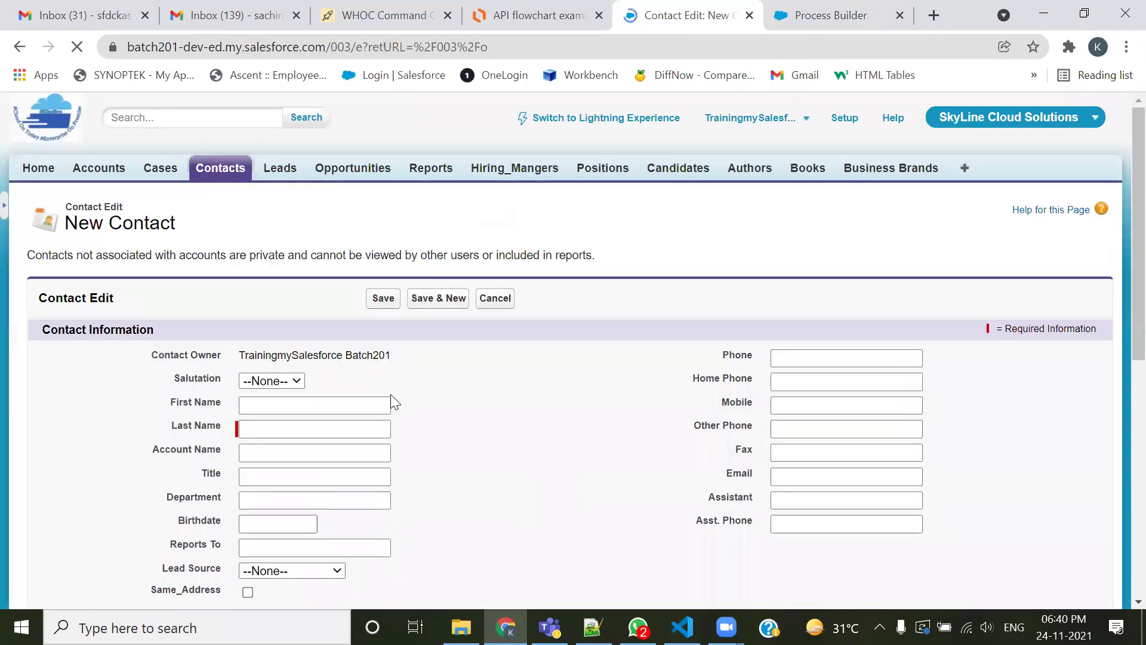
scroll(440, 443, down, 3)
scroll(489, 442, down, 3)
scroll(536, 443, up, 3)
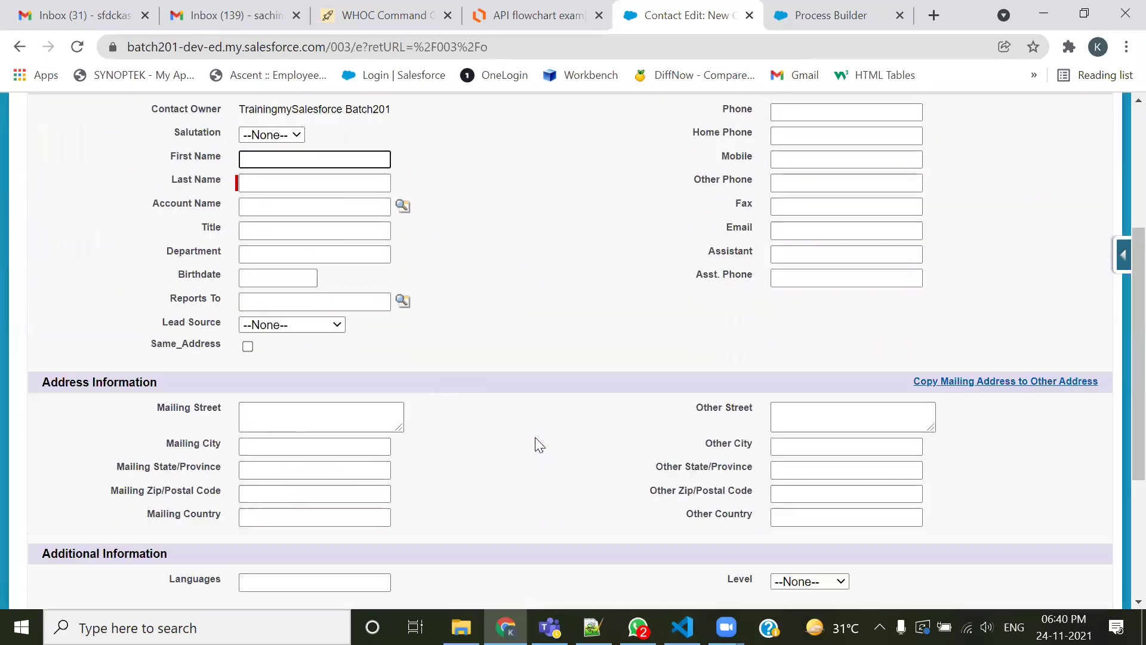
triple_click(167, 251)
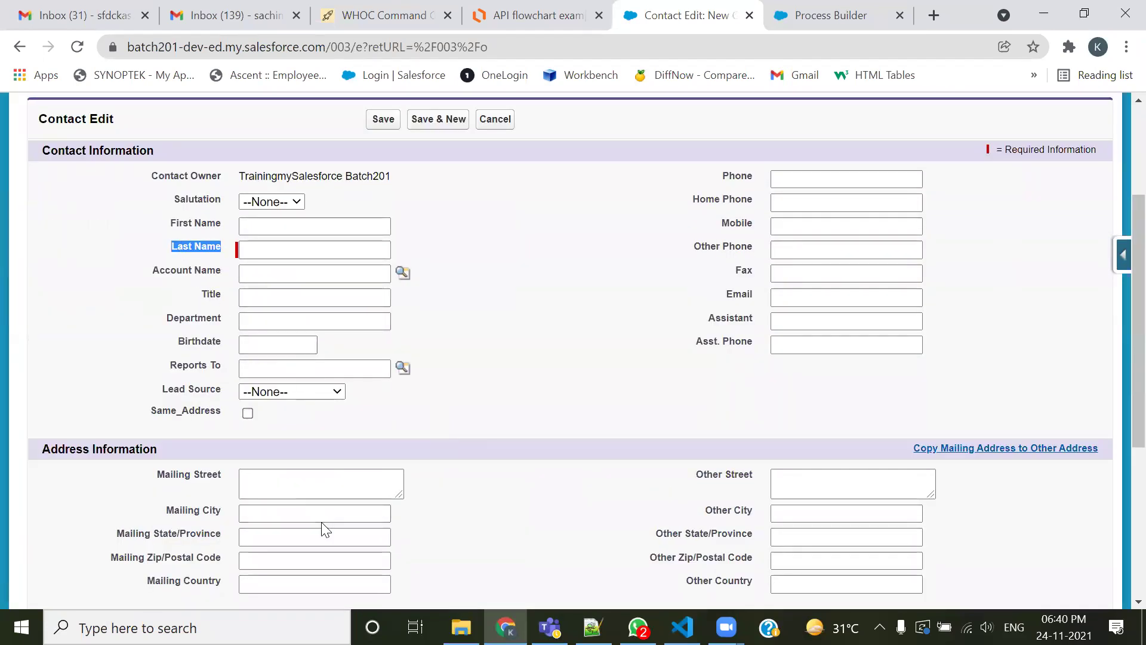
click(382, 122)
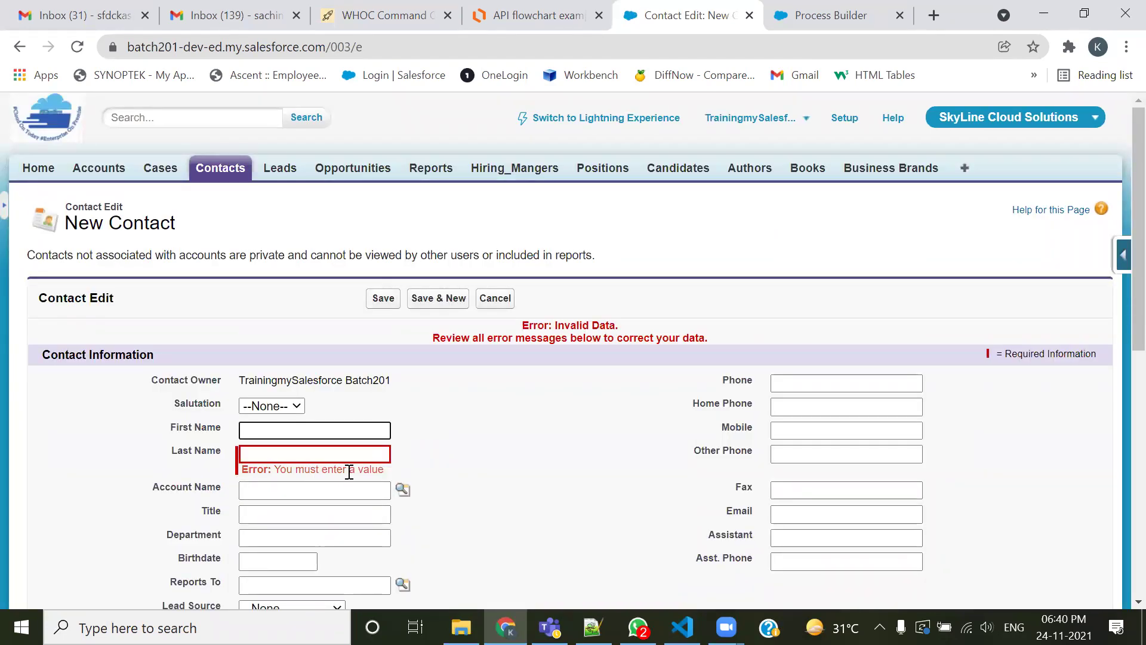
click(278, 456)
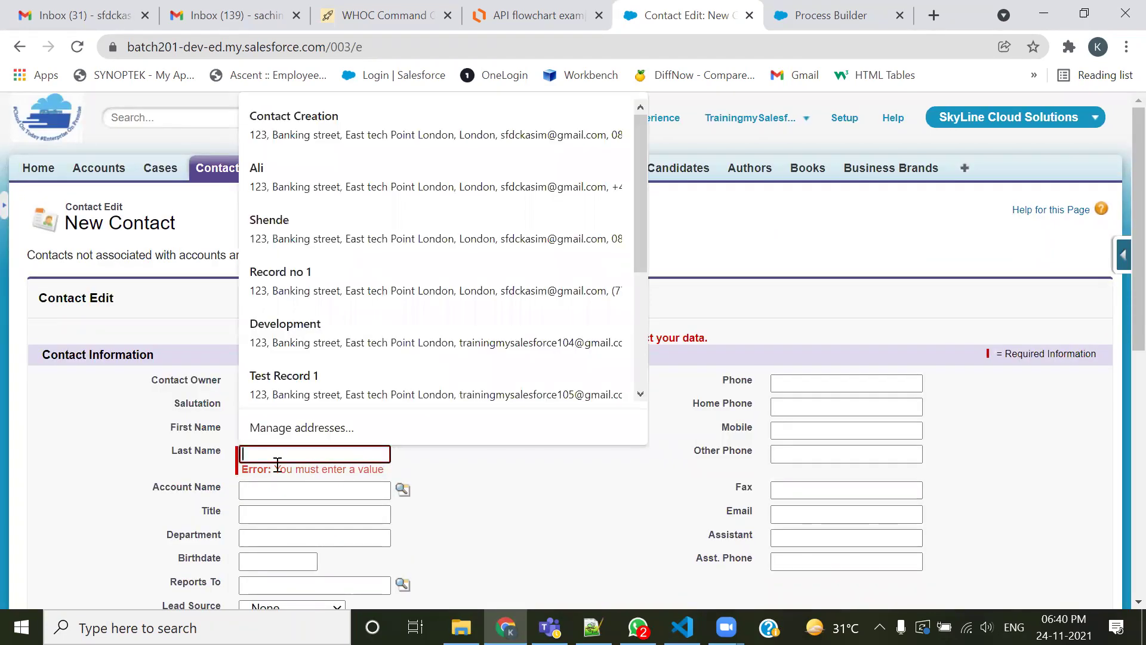
click(525, 506)
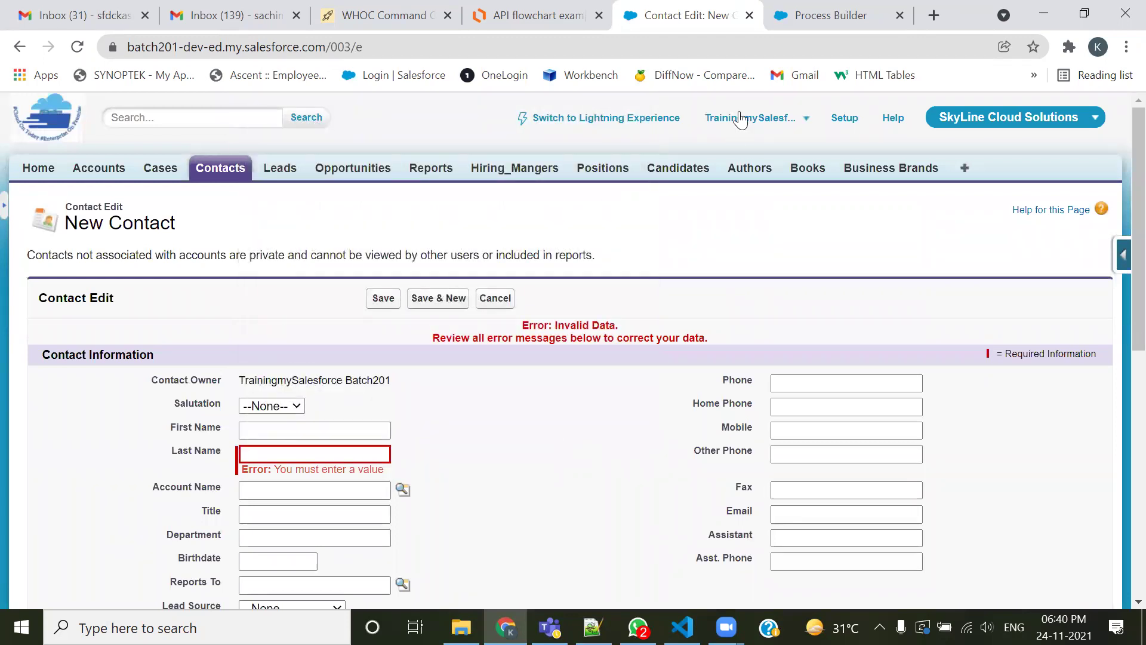
Go back to Process Builder, then bring up the Notepad++ mapping notes
click(817, 18)
click(706, 438)
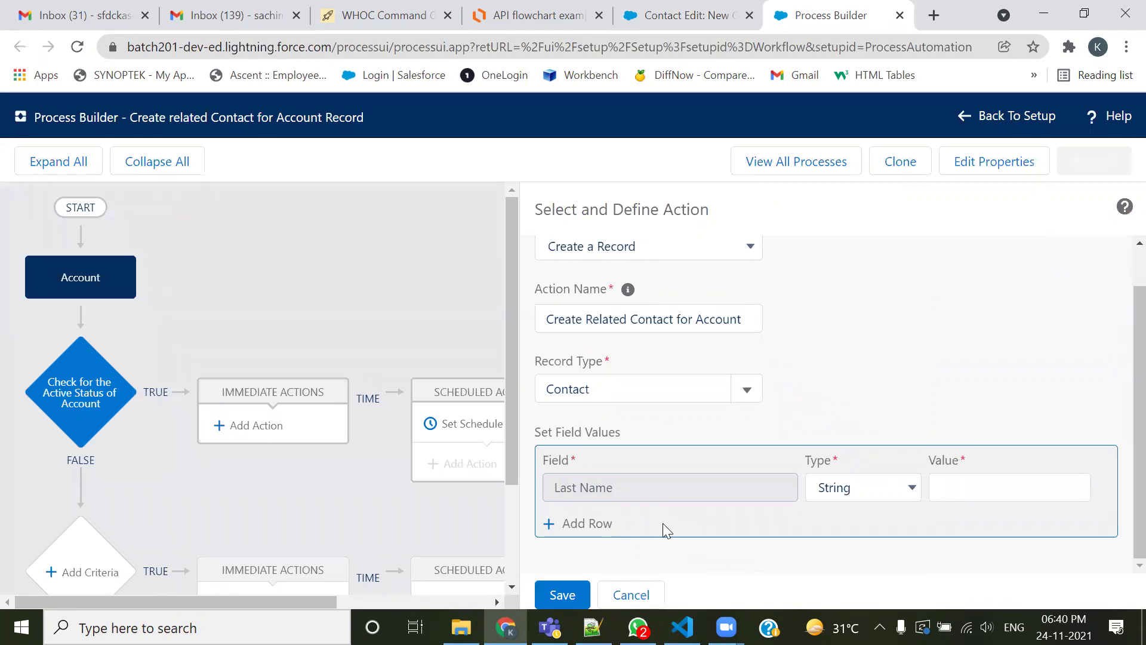
click(593, 627)
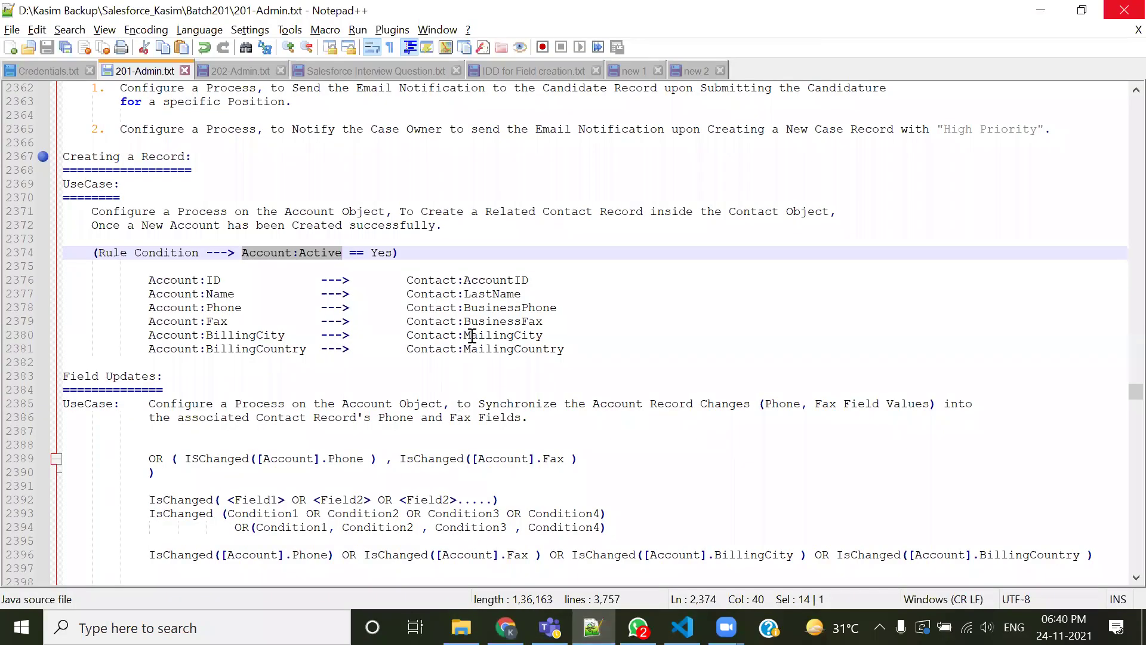
Add a blank line after Contact:AccountID and review the Account Name to Contact:LastName mapping
drag(464, 294, 536, 291)
click(545, 279)
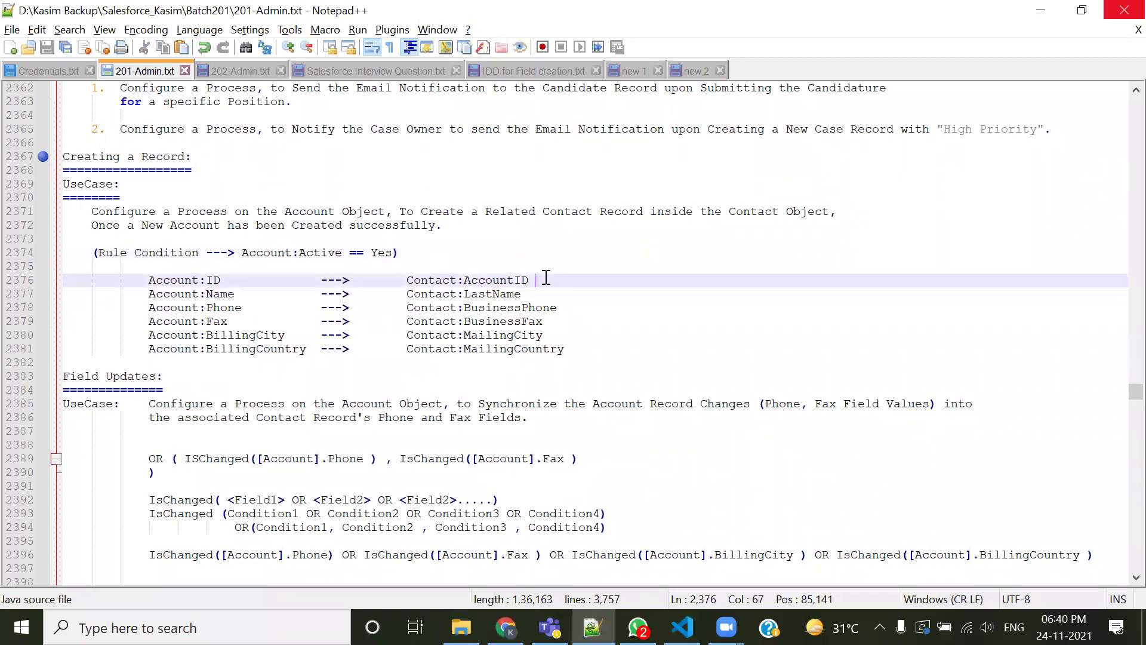
key(Return)
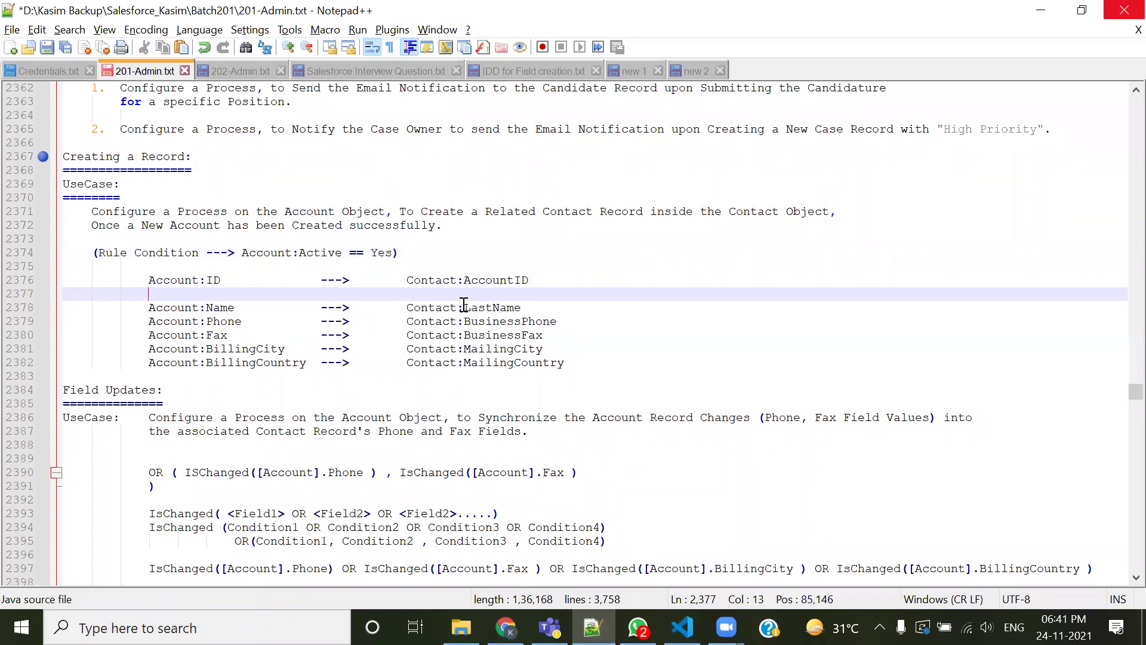
drag(466, 306, 523, 301)
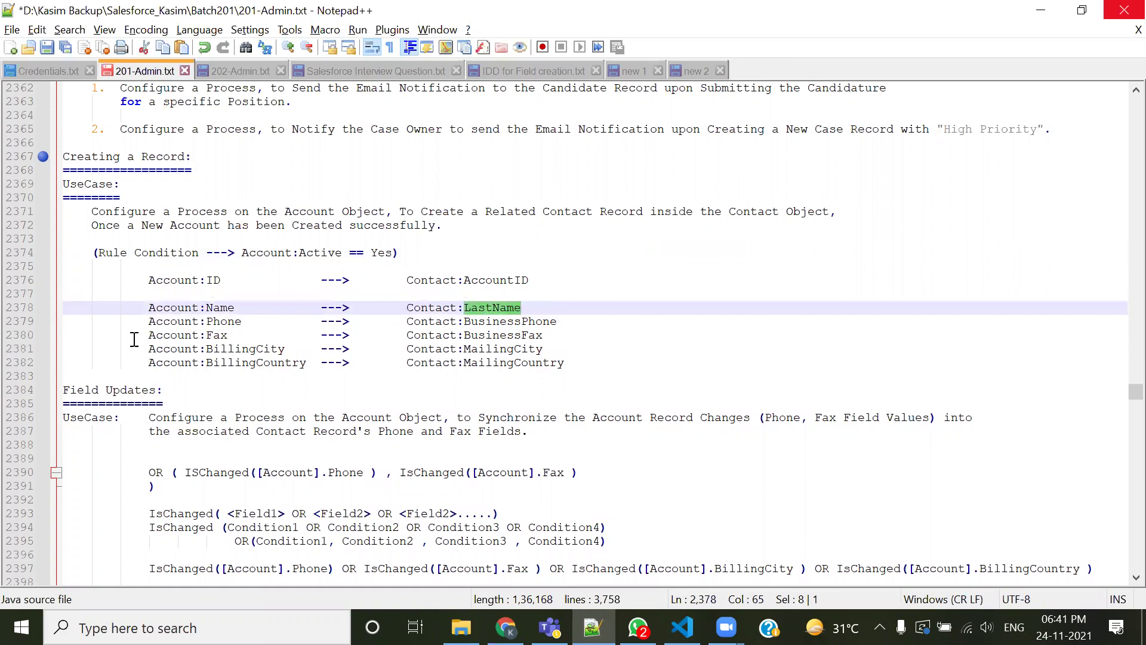
double_click(215, 308)
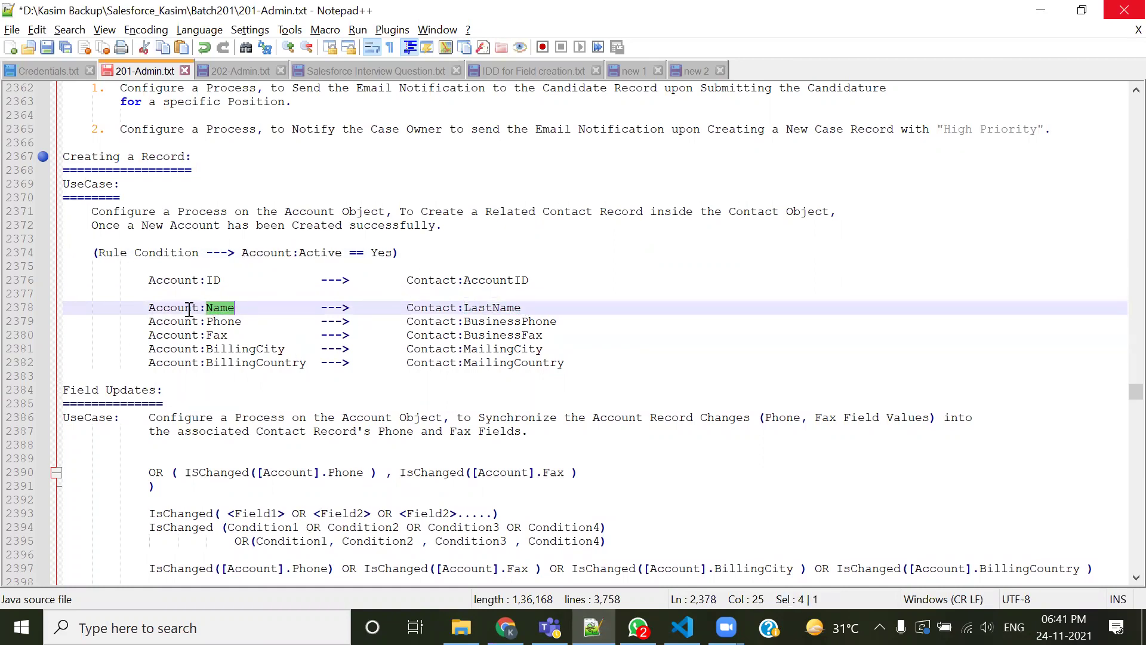
double_click(225, 307)
drag(529, 307, 402, 304)
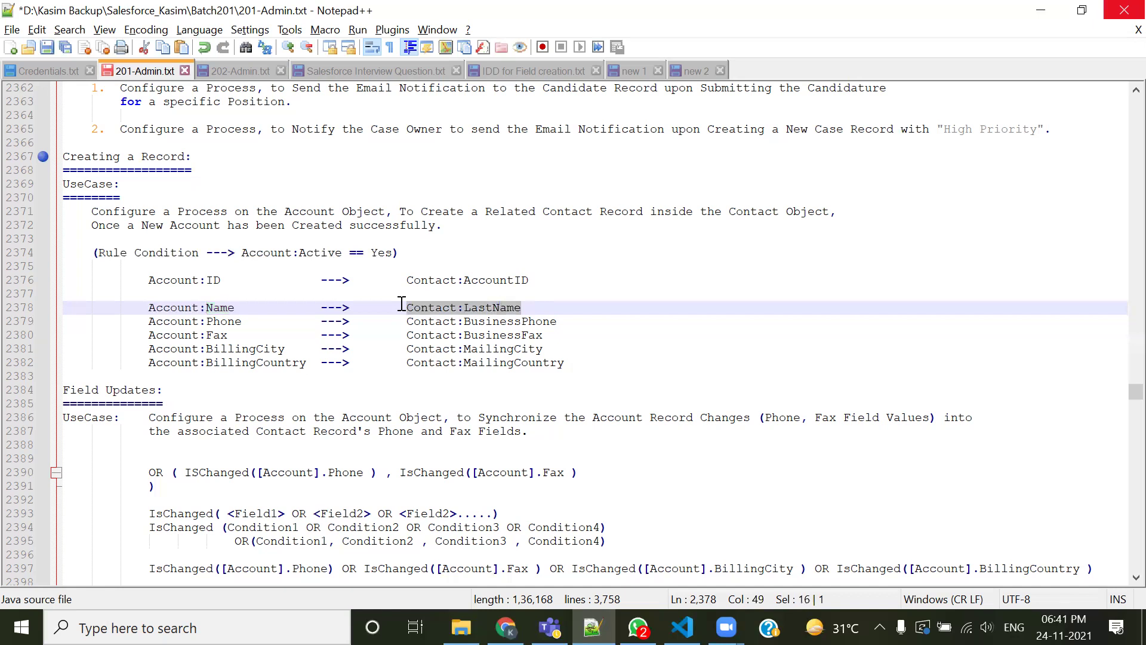
key(alt+Tab)
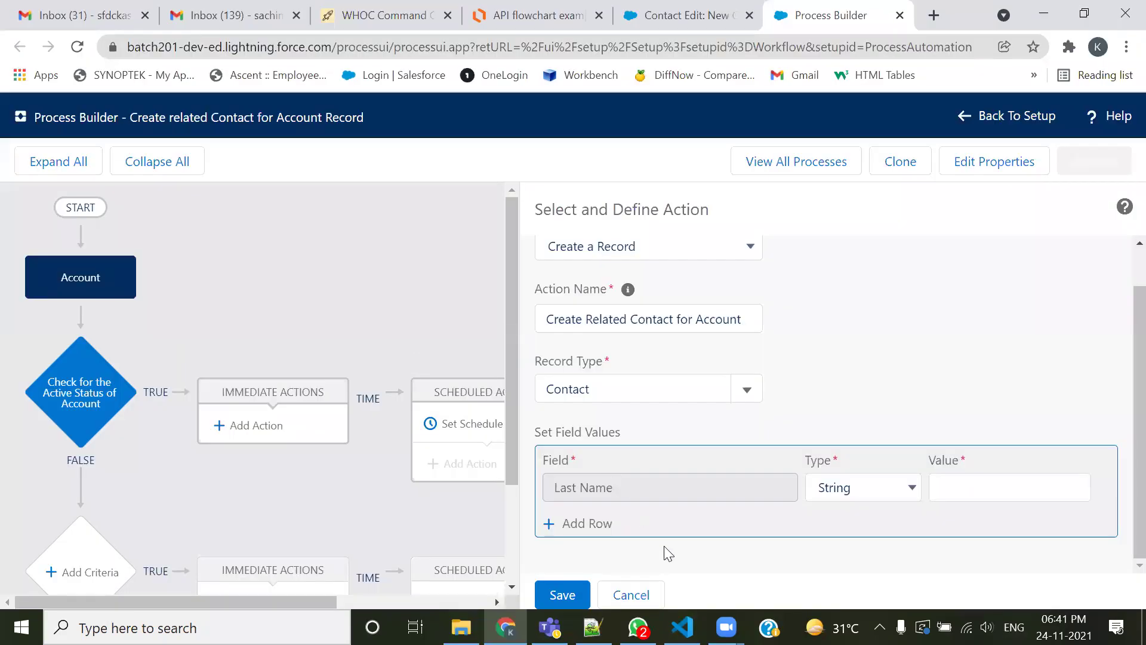
Set the Last Name value type to Field Reference and open the Select a Field chooser
click(883, 488)
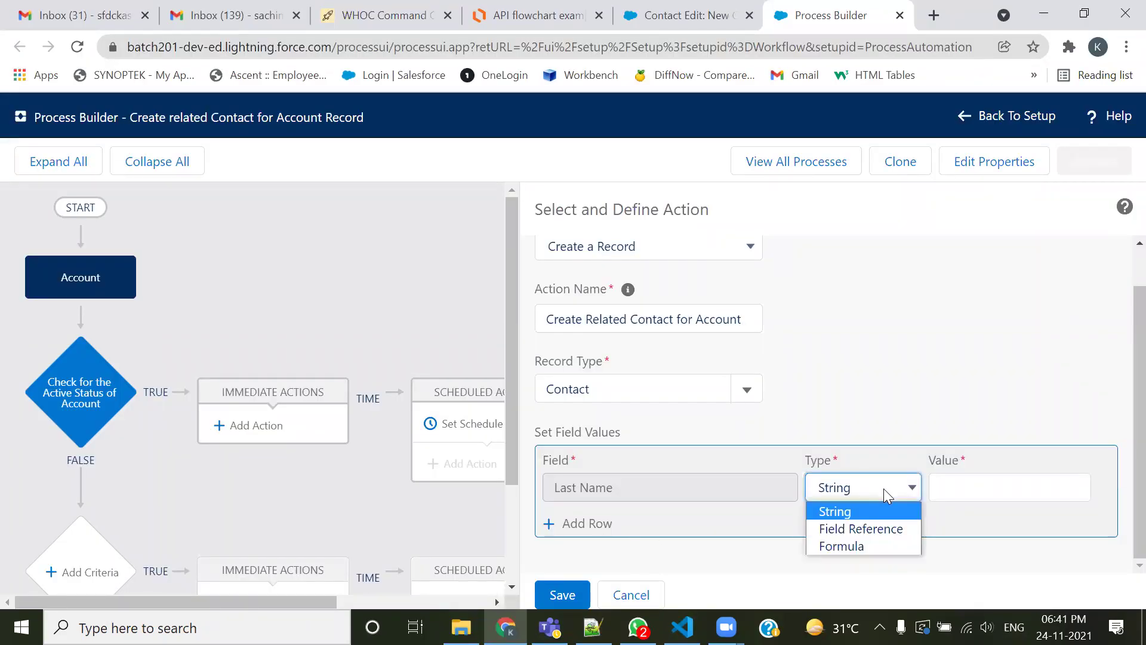
click(969, 479)
text(klhjkhl)
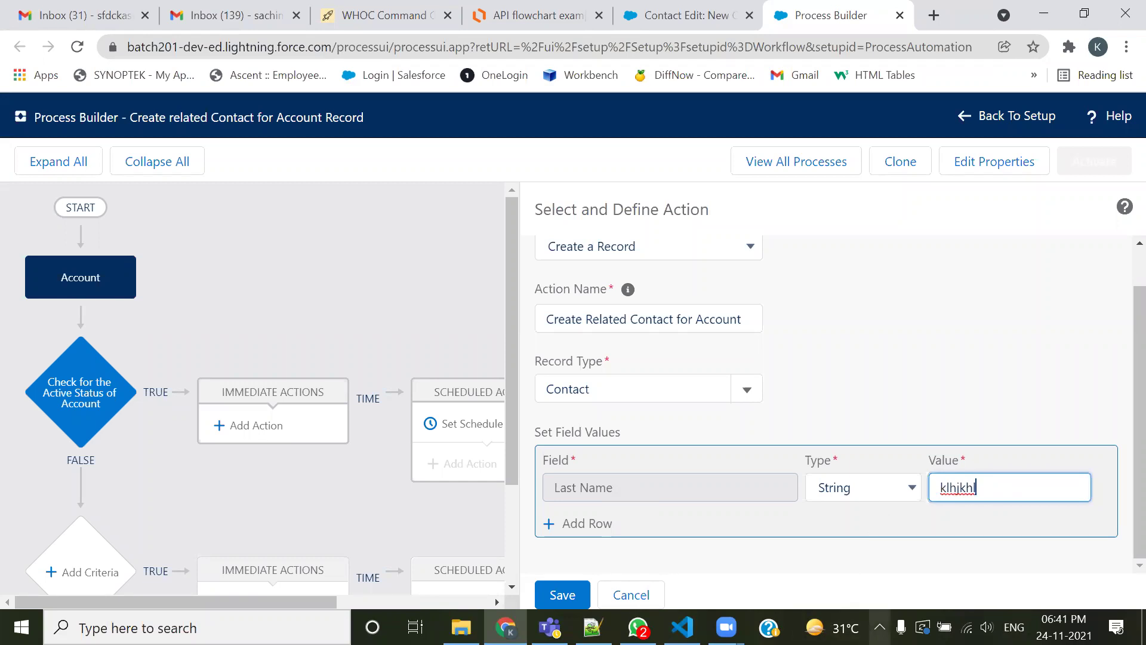
key(BackSpace)
key(BackSpace)
key(BackSpace)
key(BackSpace)
key(BackSpace)
key(BackSpace)
key(BackSpace)
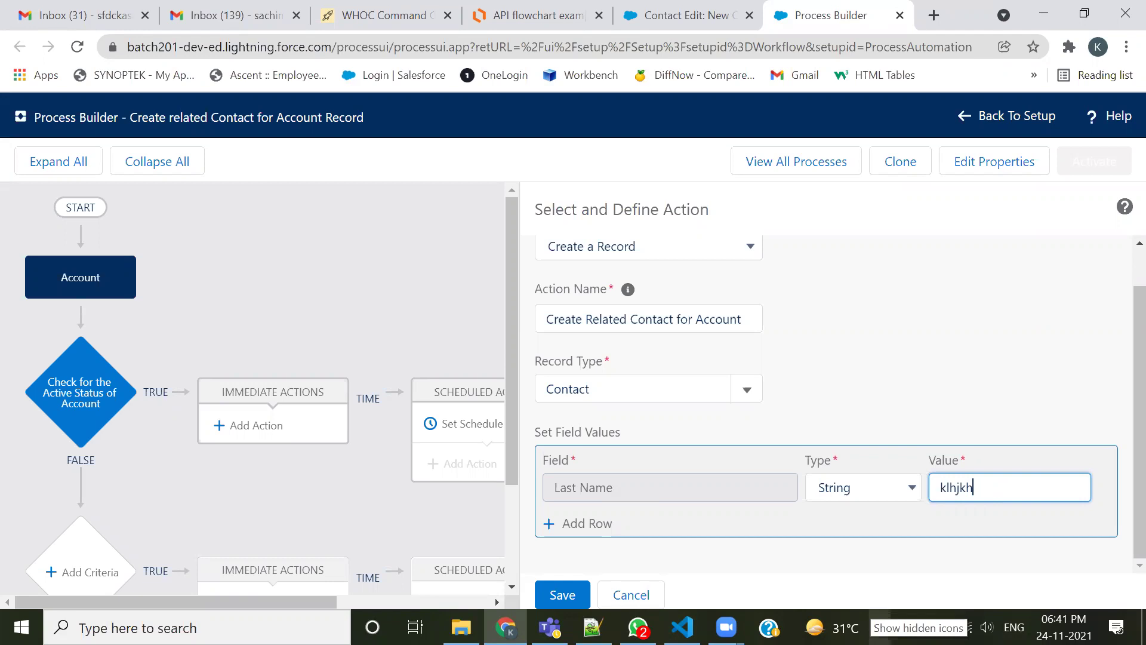
click(889, 494)
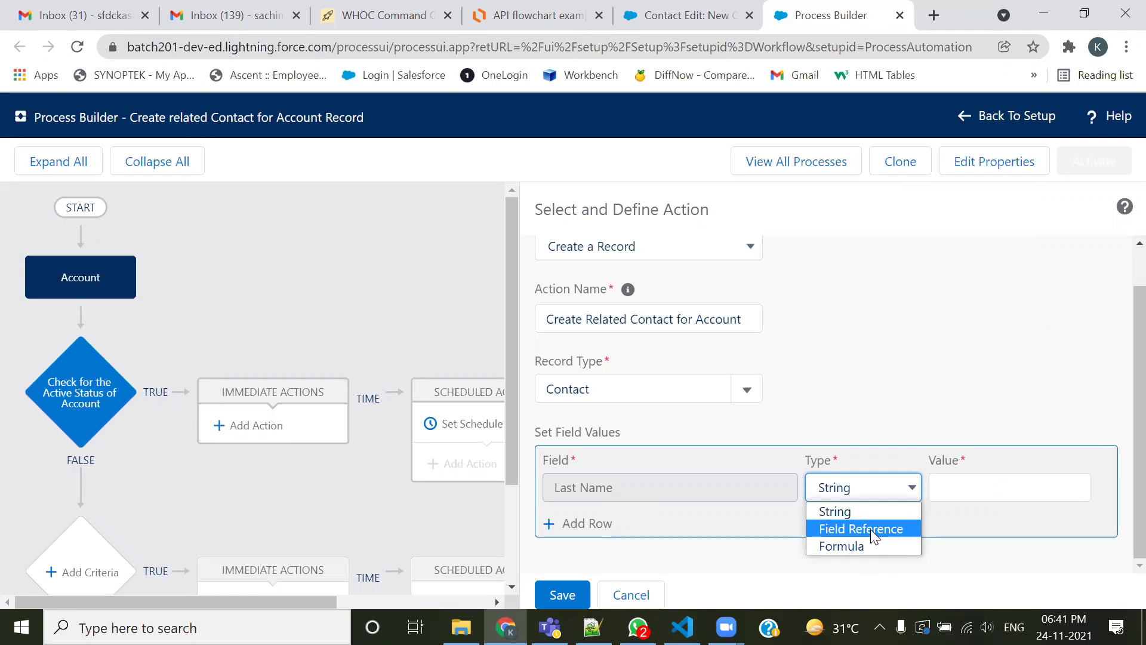
click(870, 529)
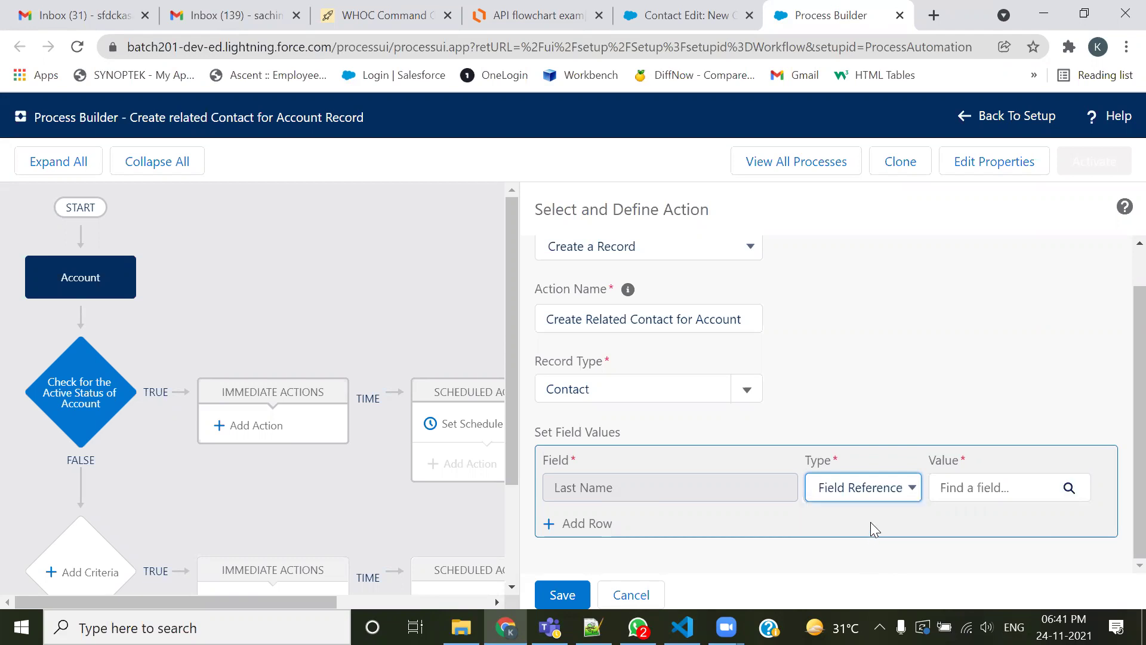
click(1067, 488)
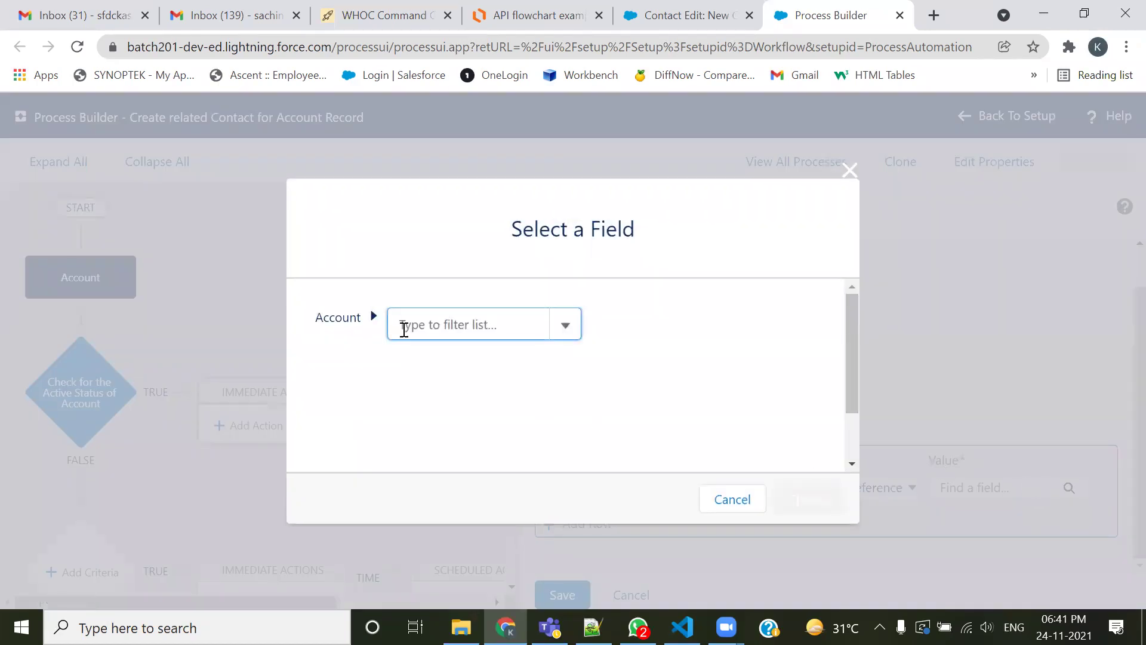
Filter for 'Name' and choose Account Name so Last Name reads [Account].Name
text(Name)
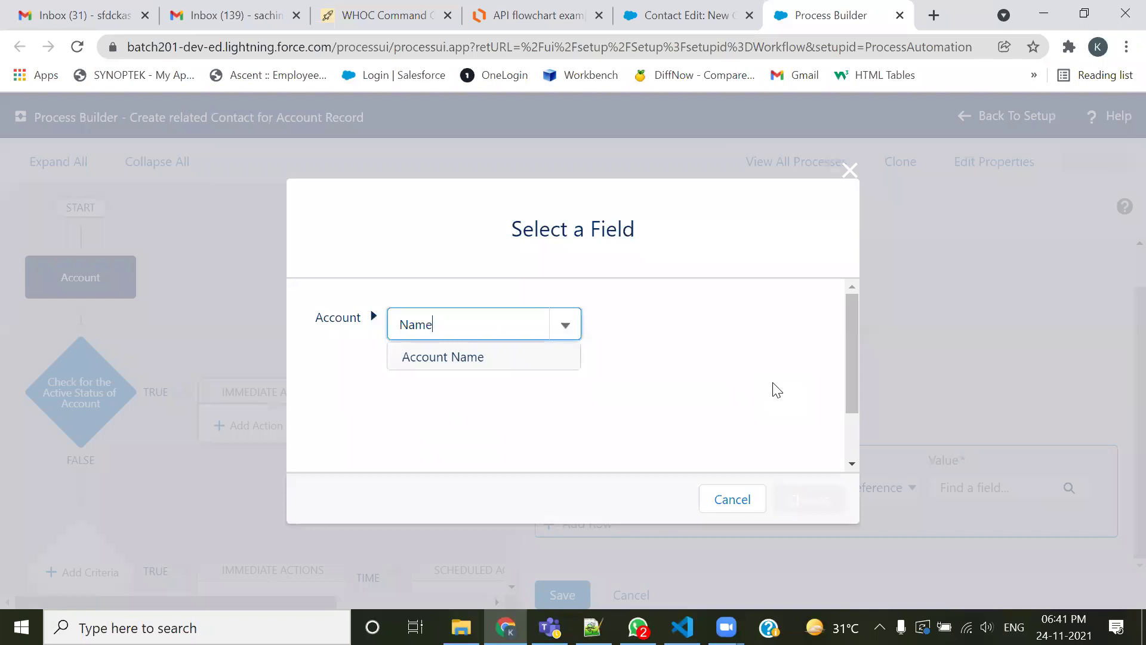
click(485, 358)
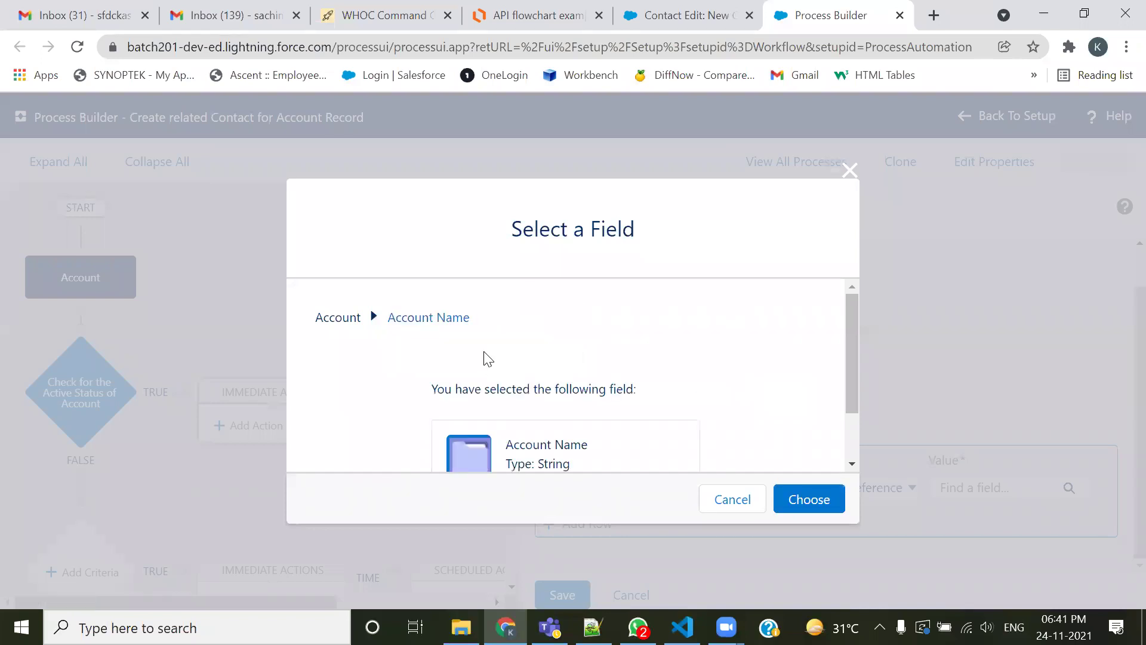
click(790, 502)
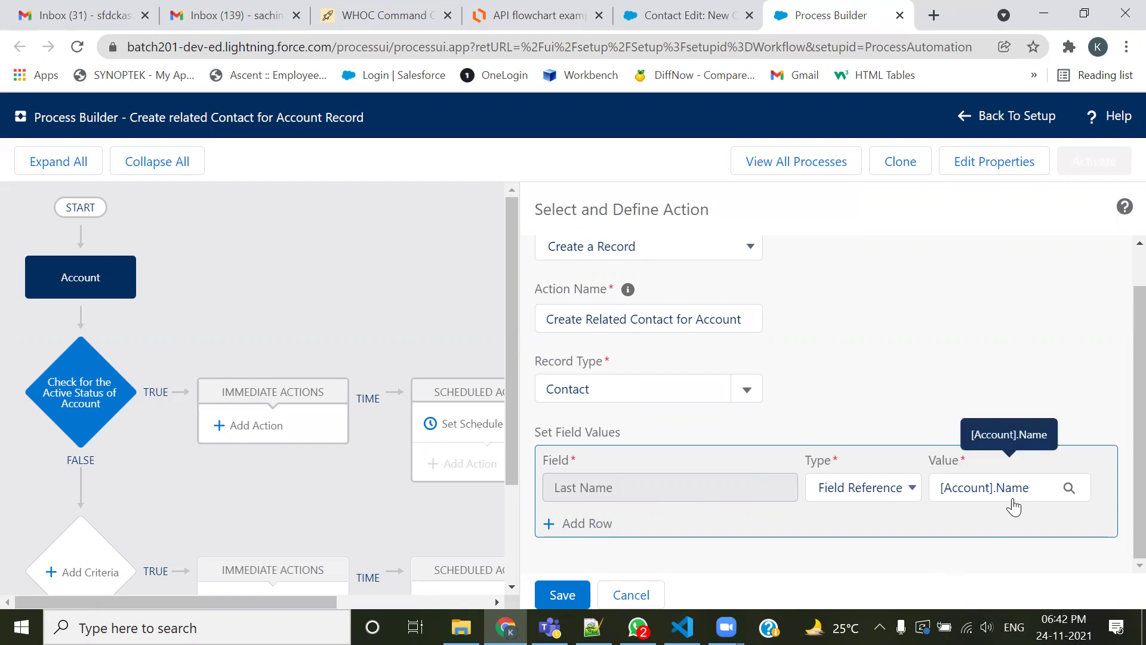
Adjust the Select and Define Action panel, then switch to the 201-Admin.txt notes
click(631, 117)
mouse_move(1014, 471)
mouse_down()
mouse_move(1011, 438)
mouse_move(914, 376)
mouse_move(748, 441)
mouse_move(719, 470)
mouse_move(734, 471)
mouse_up()
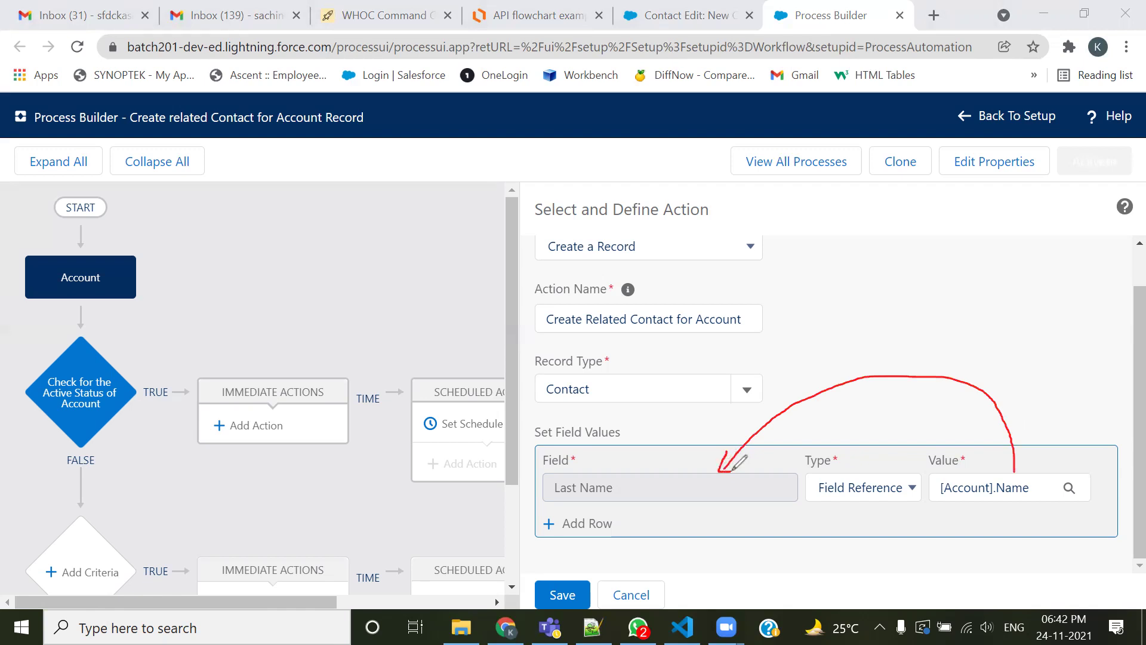
mouse_move(1062, 443)
mouse_down()
mouse_move(1064, 407)
mouse_move(1065, 447)
mouse_up()
drag(671, 441, 693, 458)
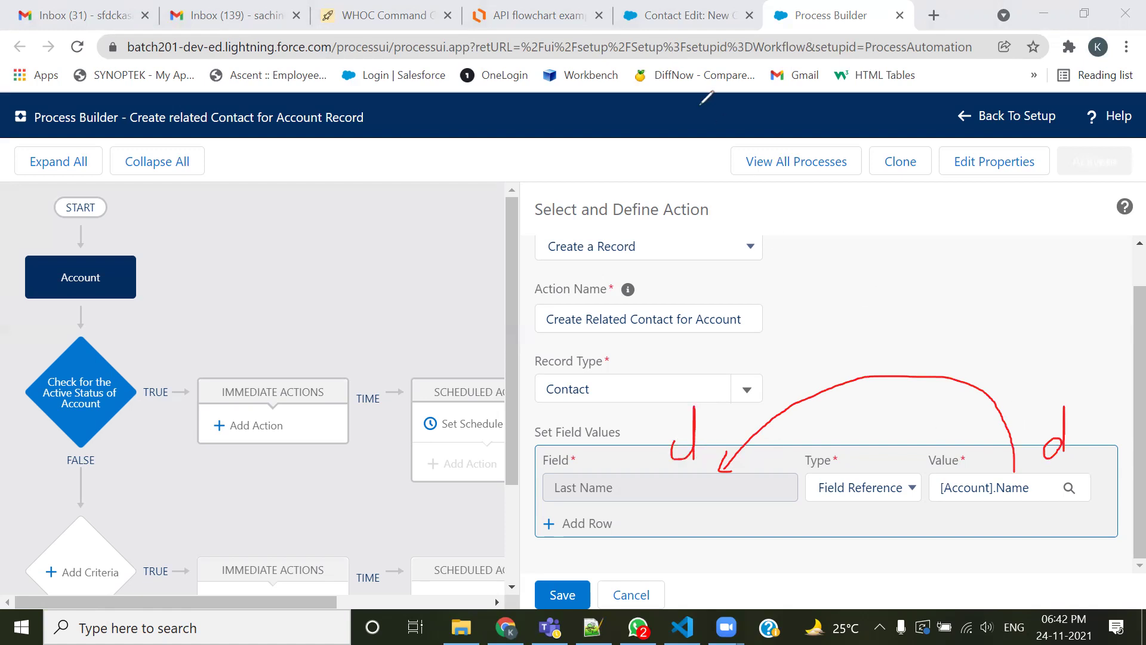
drag(1069, 405, 1054, 460)
mouse_move(1053, 426)
mouse_down()
mouse_move(1022, 449)
mouse_move(1049, 461)
mouse_up()
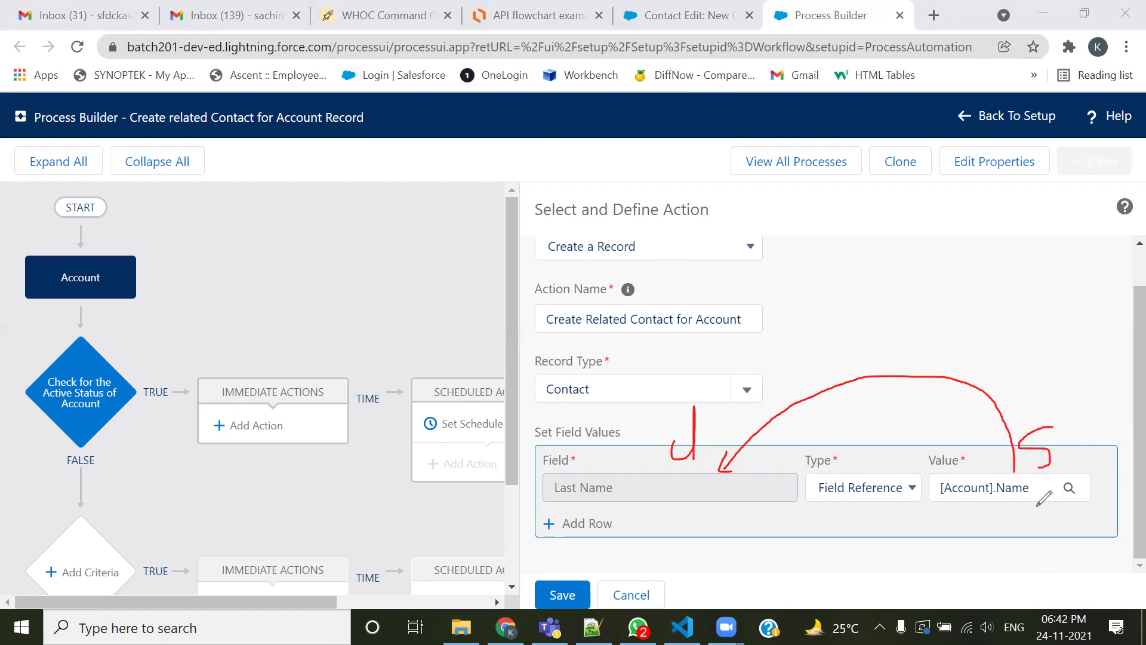
drag(670, 447, 692, 431)
drag(944, 505, 1032, 500)
drag(550, 491, 582, 489)
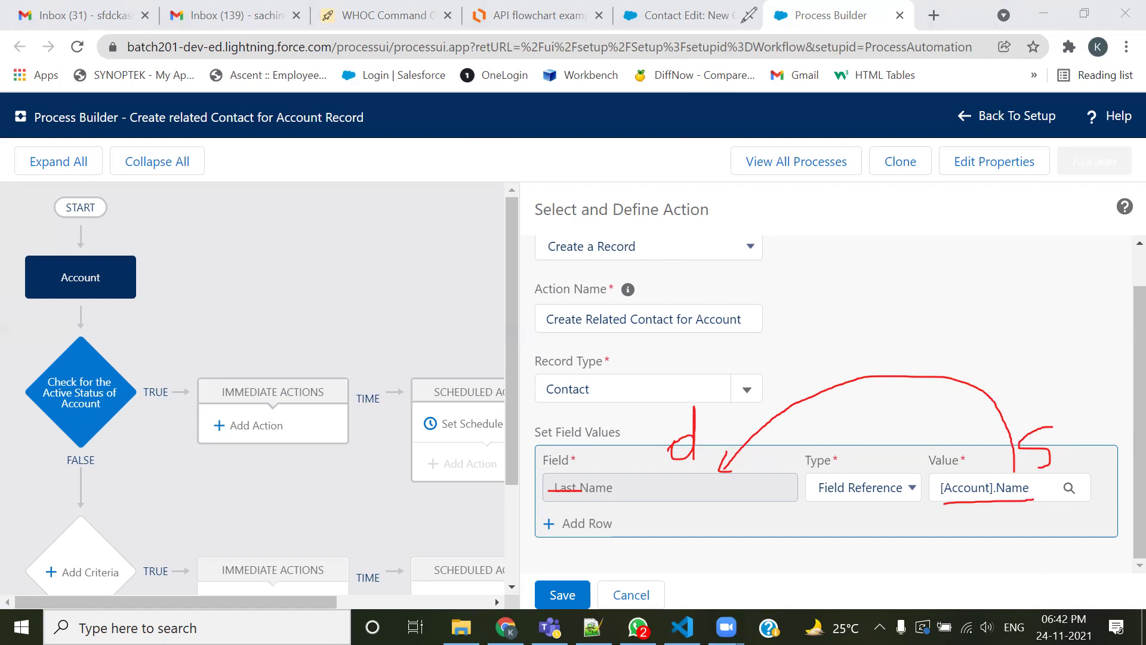
click(743, 23)
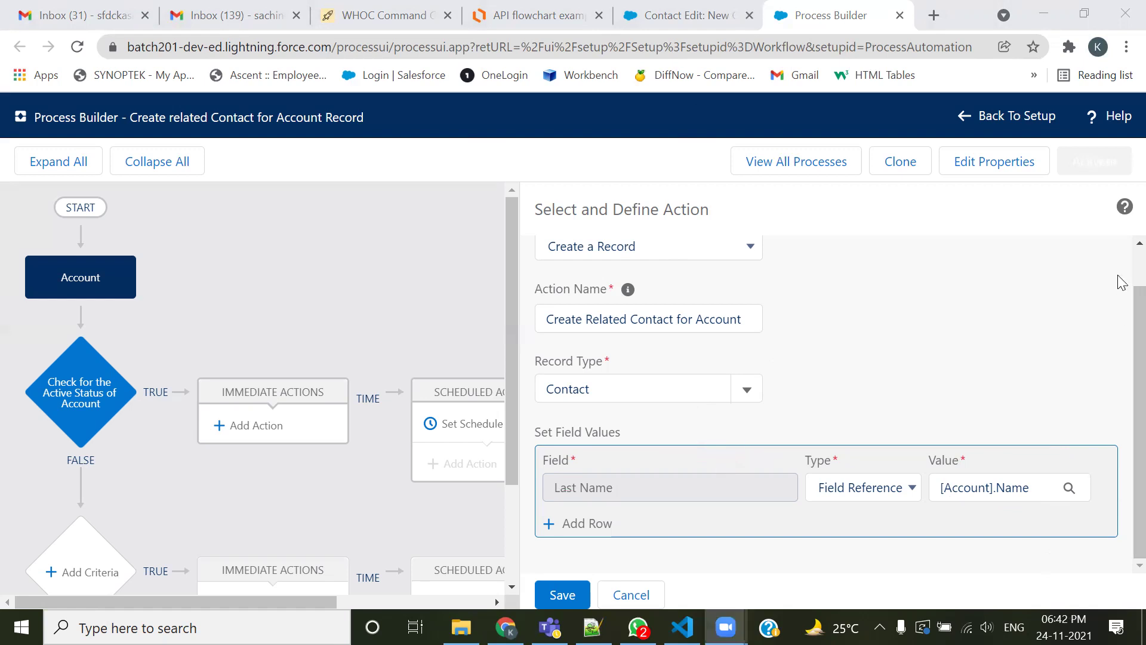
scroll(1118, 281, up, 1)
scroll(1119, 388, down, 1)
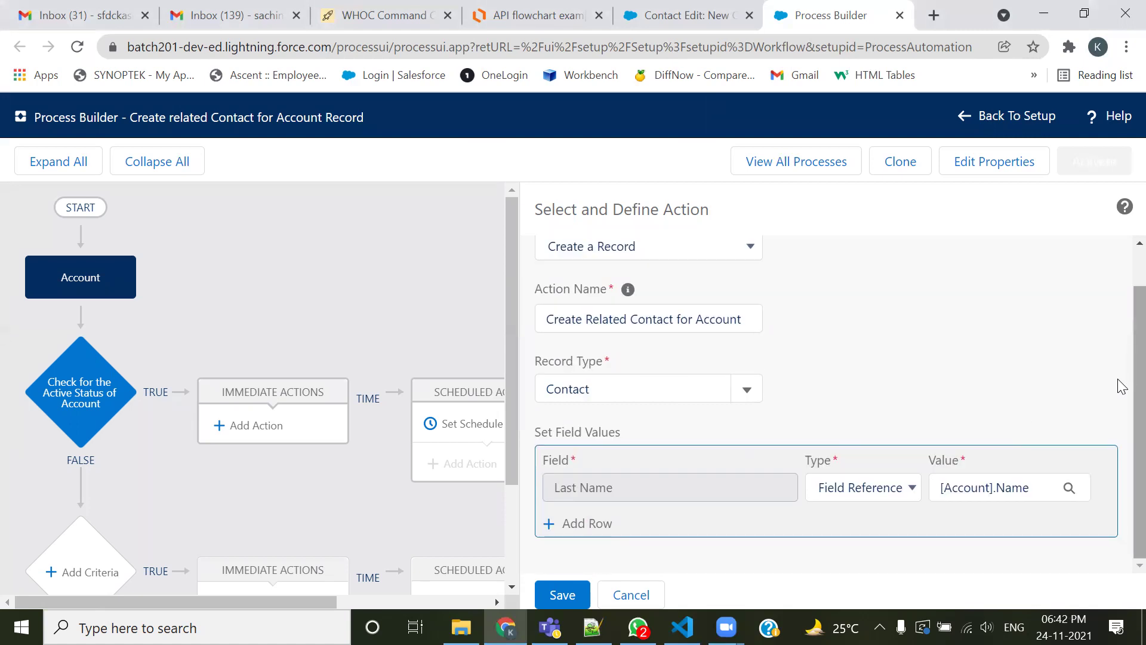
key(alt+Tab)
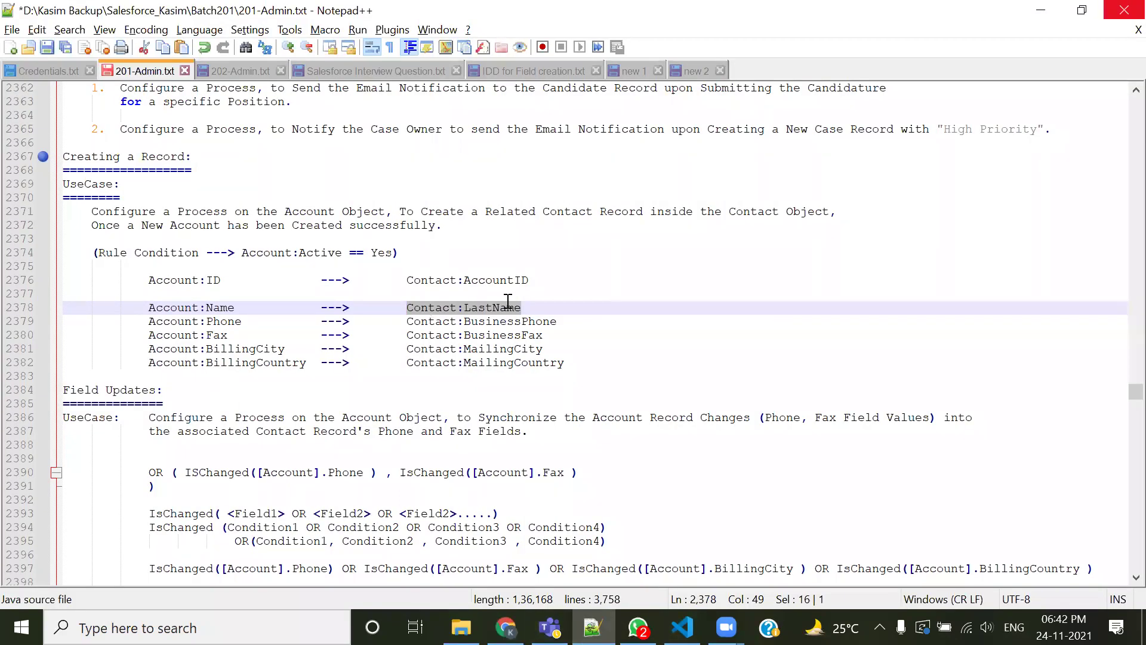
Highlight the BusinessPhone, MailingCity and MailingCountry lines in the notes, then return to Chrome
drag(568, 322, 462, 322)
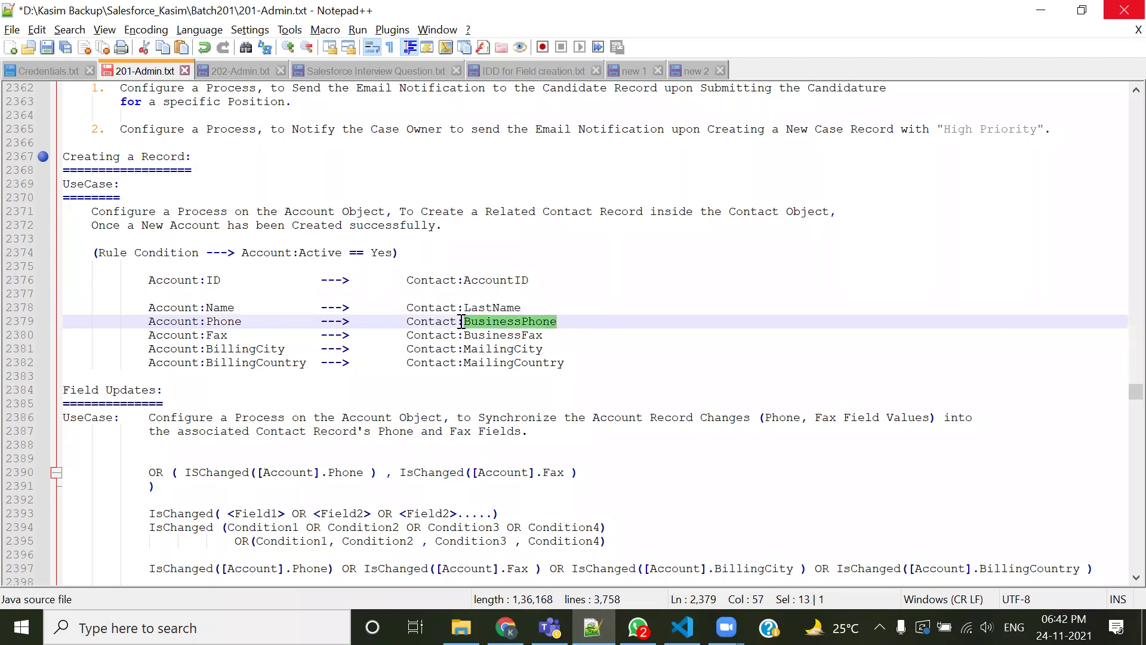
drag(563, 335, 455, 335)
drag(541, 348, 457, 349)
drag(576, 363, 463, 350)
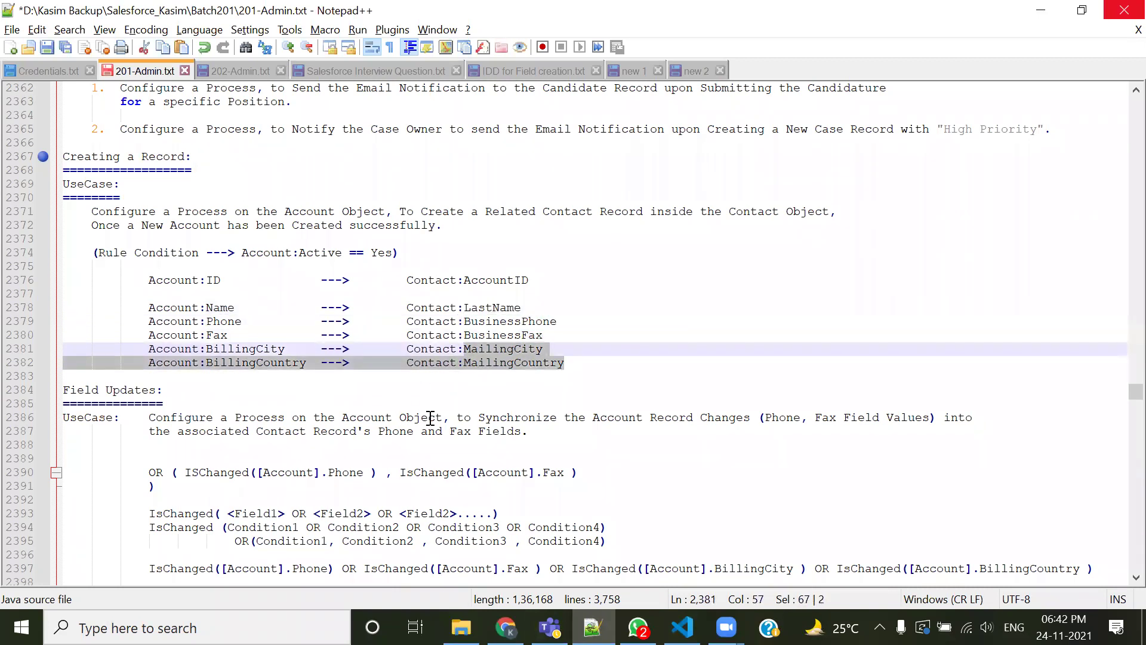
key(alt+Tab)
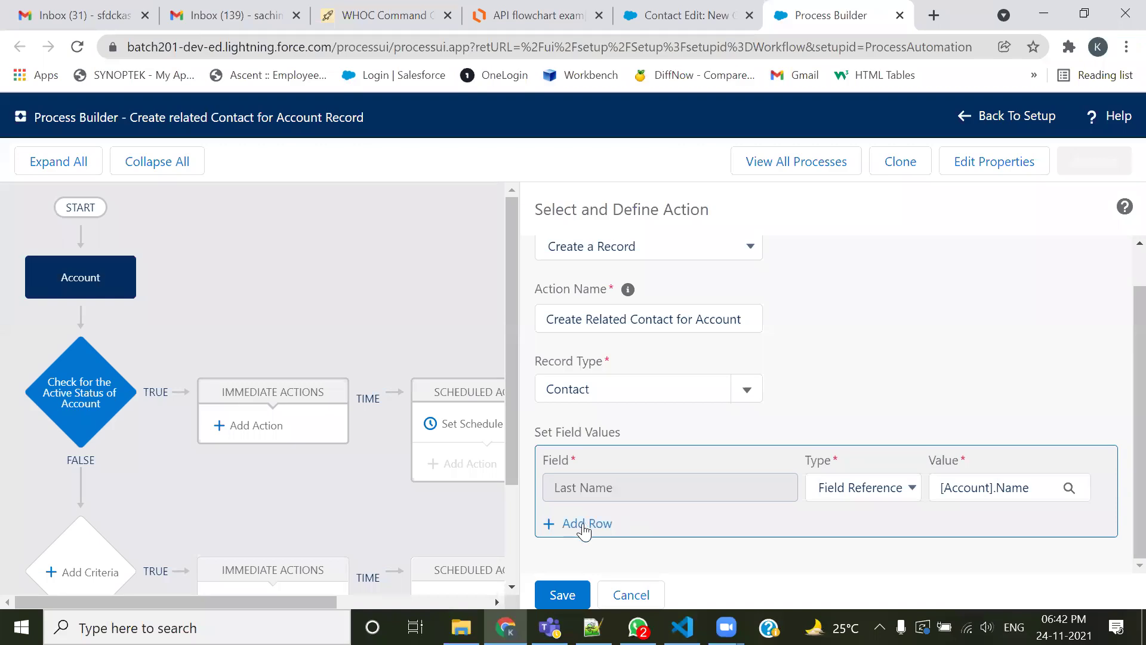
Add a field row and set it to Business Phone after checking the Phone mapping
click(584, 524)
click(584, 524)
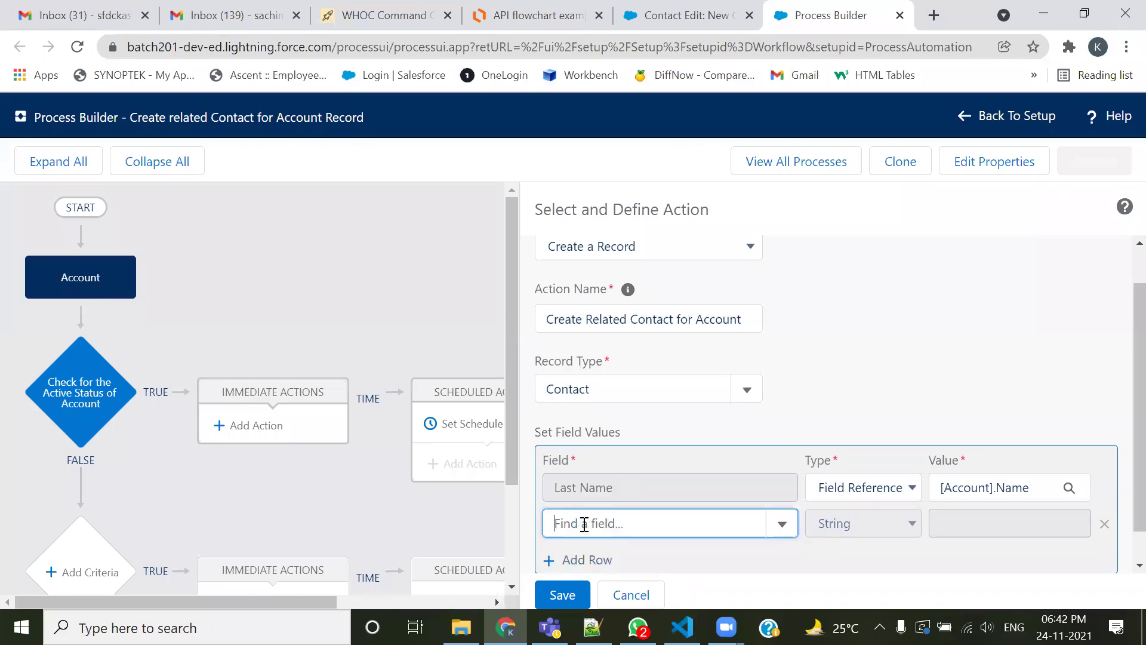
key(alt+Tab)
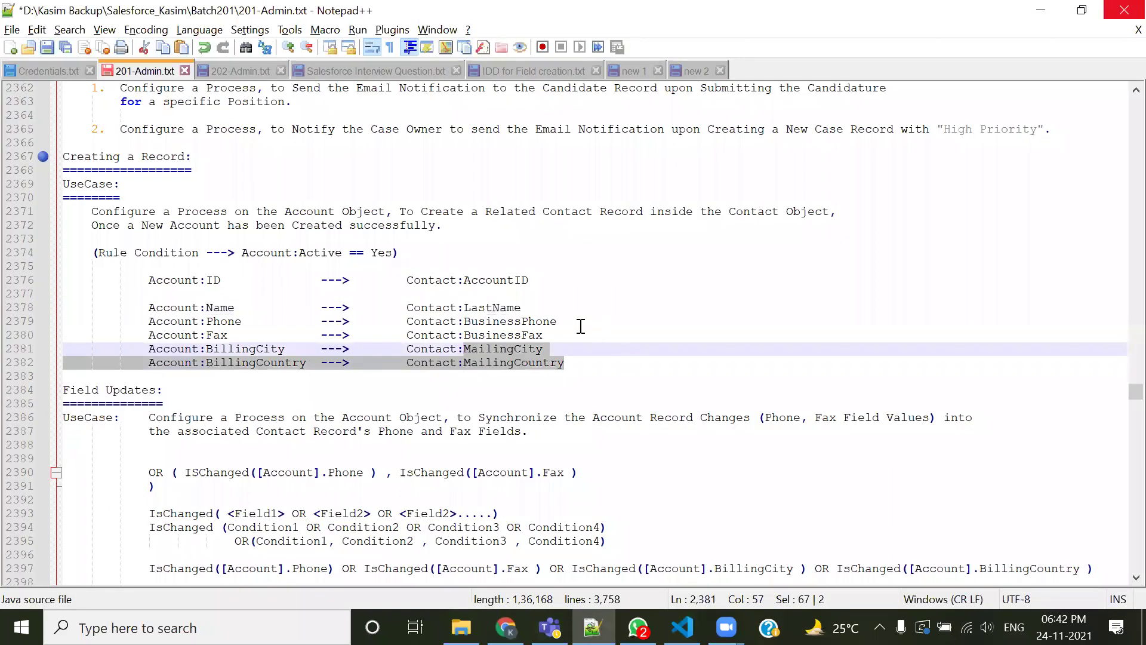
click(580, 326)
key(alt+Tab)
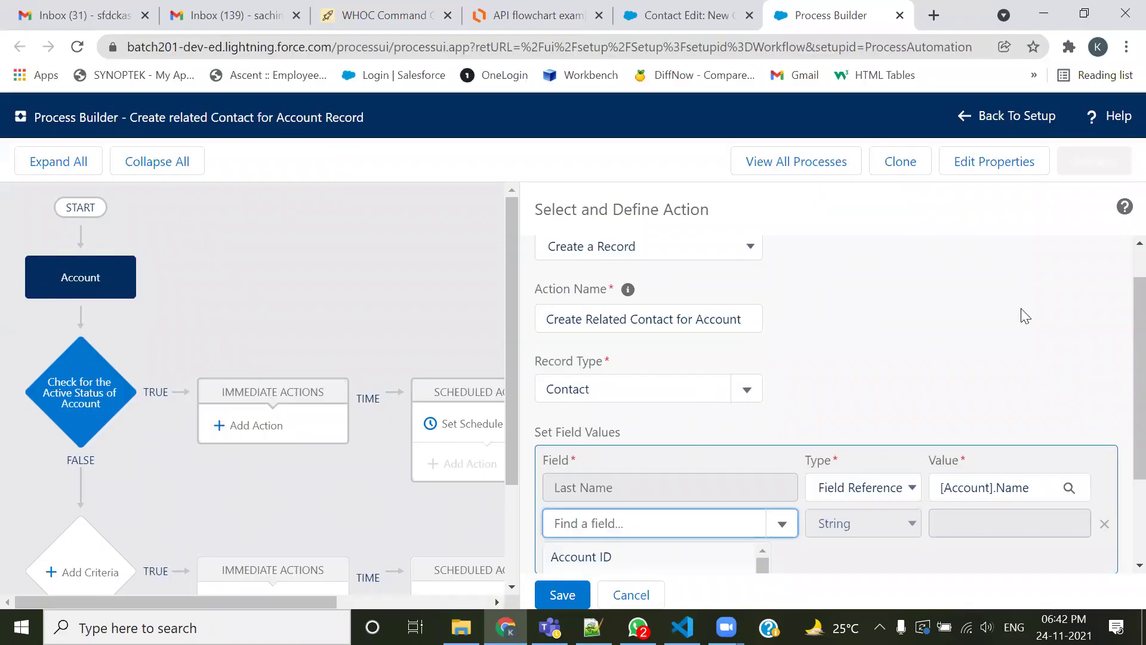
scroll(1025, 316, down, 2)
text(Phone)
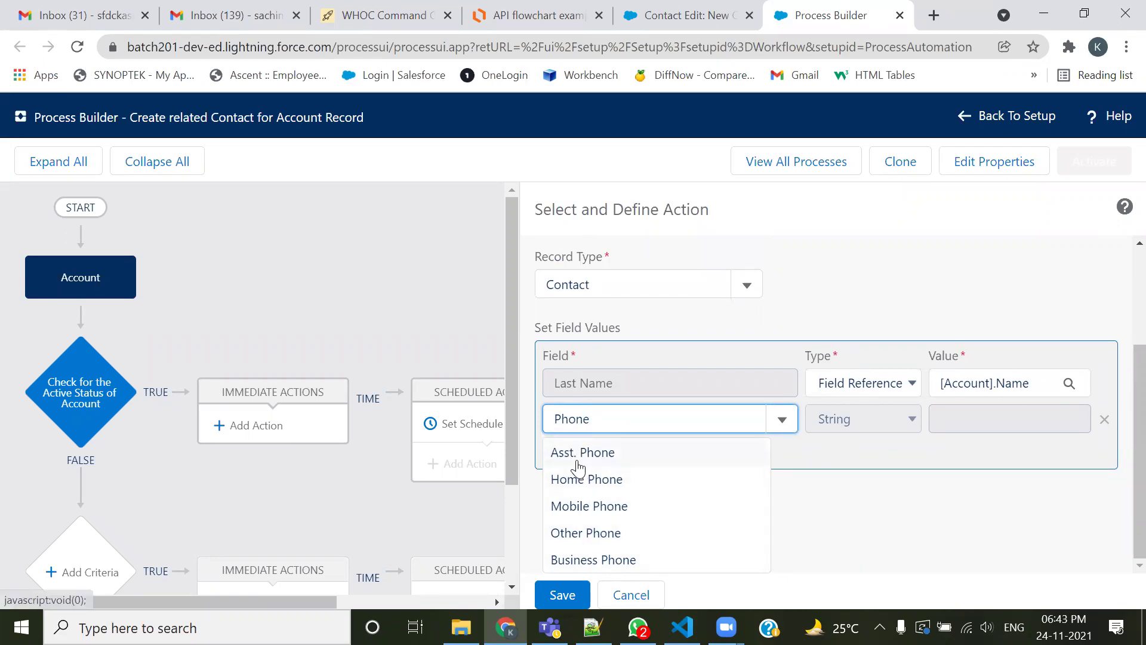
click(571, 561)
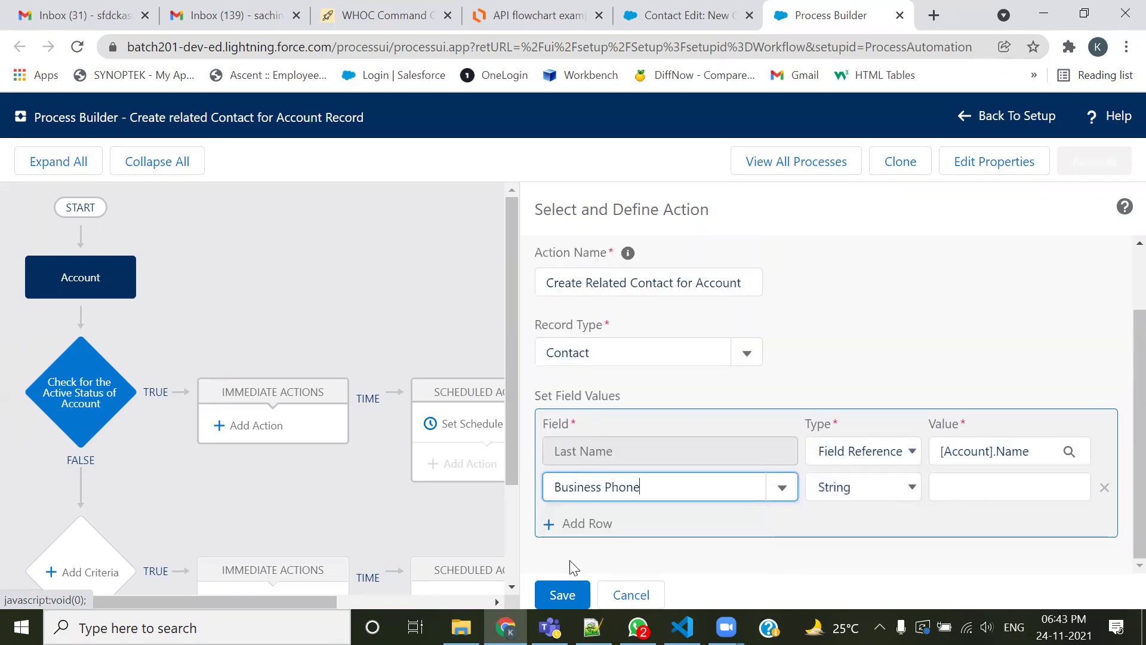
Map Business Phone to [Account].Phone as a field reference and add another row
click(867, 487)
click(860, 528)
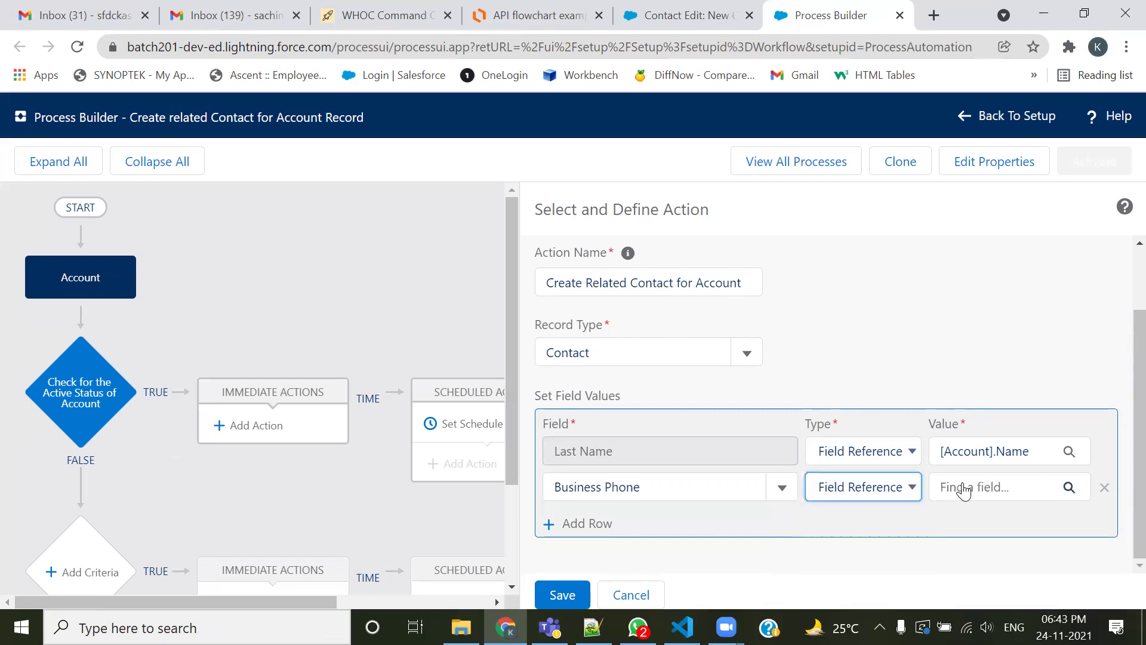
click(964, 487)
text(phone)
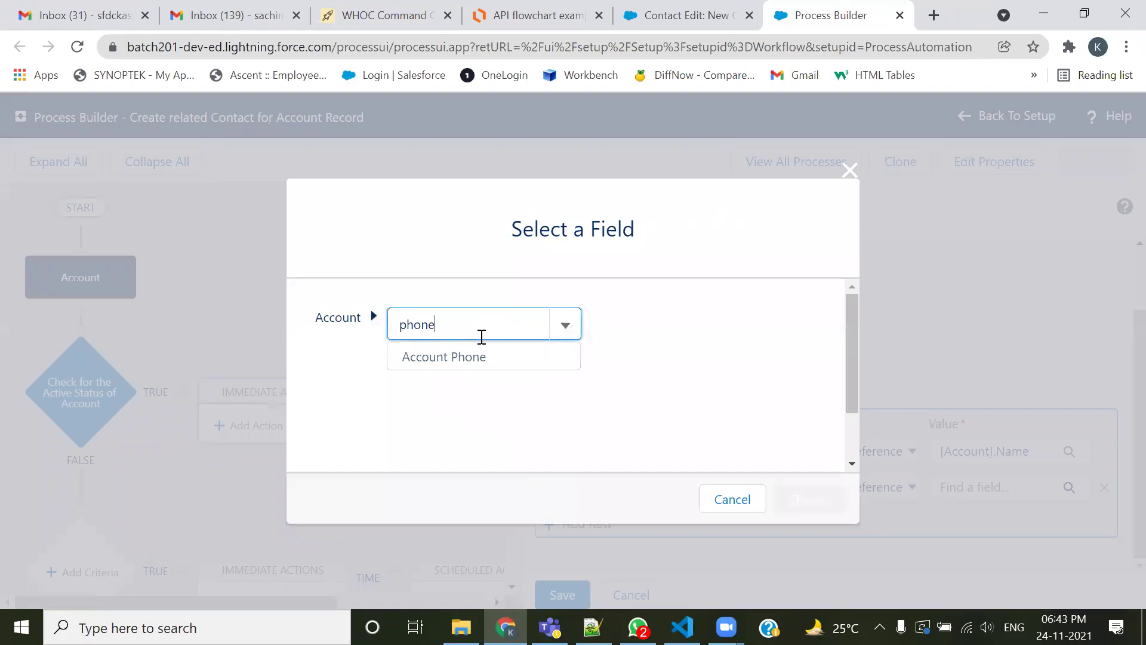
click(471, 356)
click(788, 507)
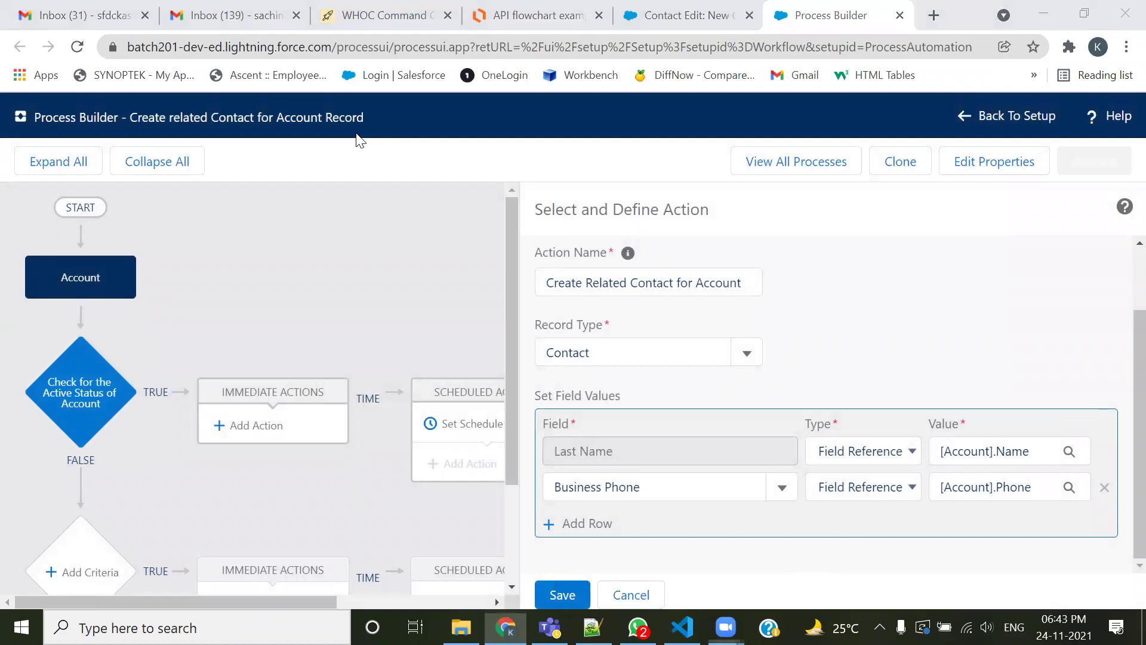
mouse_move(1016, 431)
mouse_down()
mouse_move(831, 348)
mouse_move(742, 409)
mouse_move(741, 427)
mouse_up()
drag(741, 426, 767, 418)
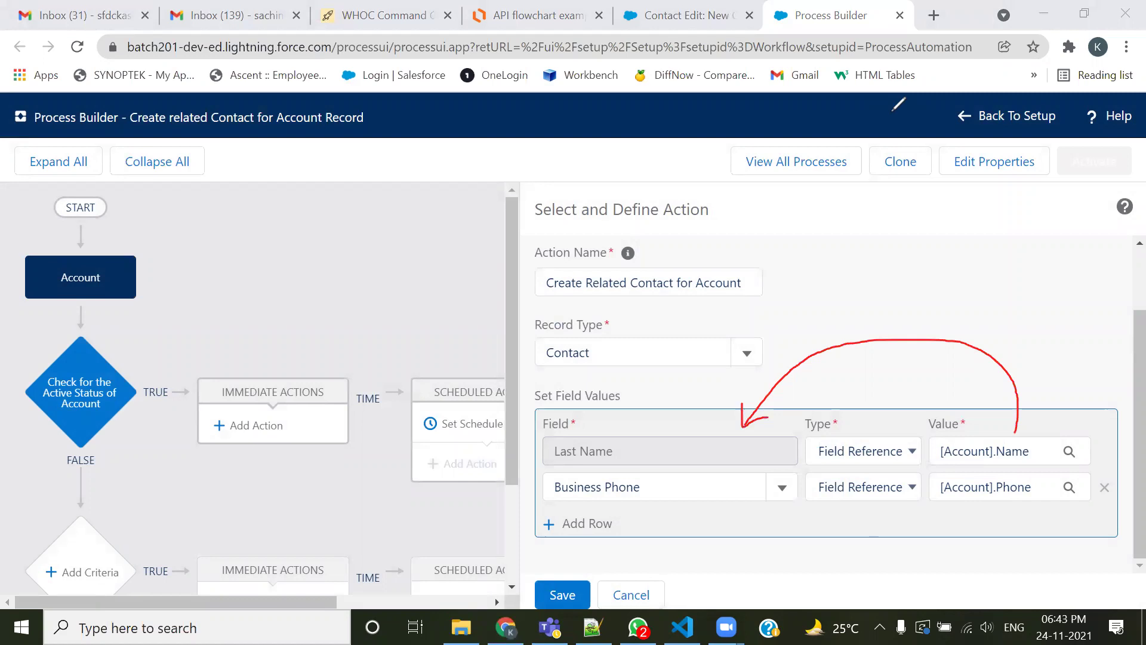
drag(1136, 376, 1135, 450)
click(601, 524)
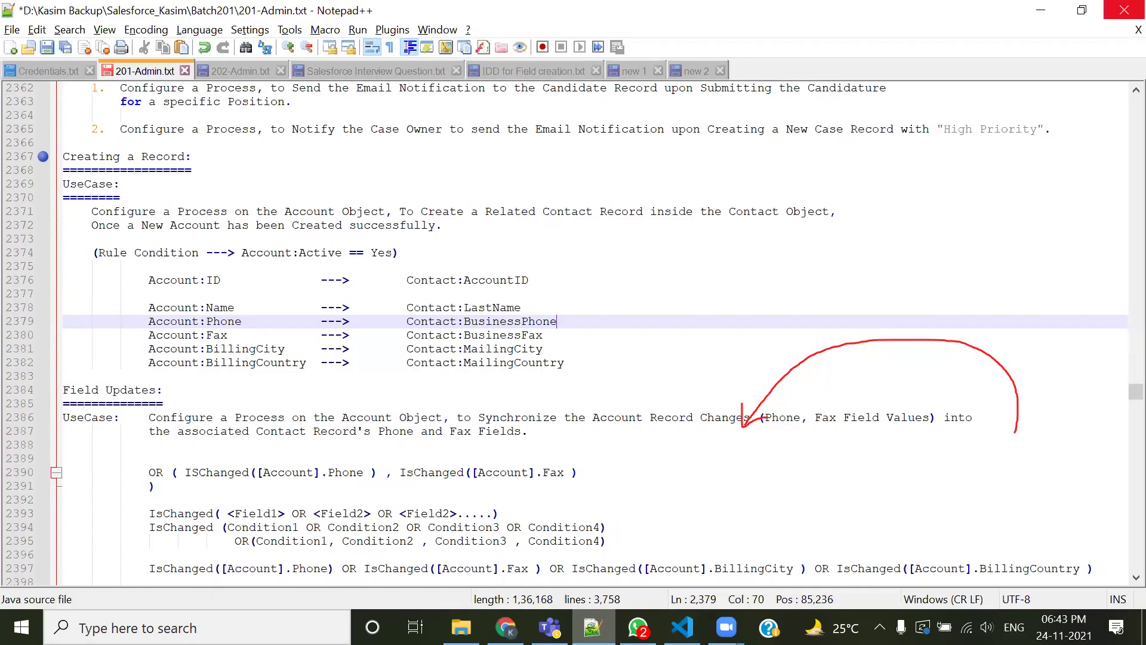
Check the BusinessFax mapping in the notes and set the new row's field to Business Fax
click(593, 626)
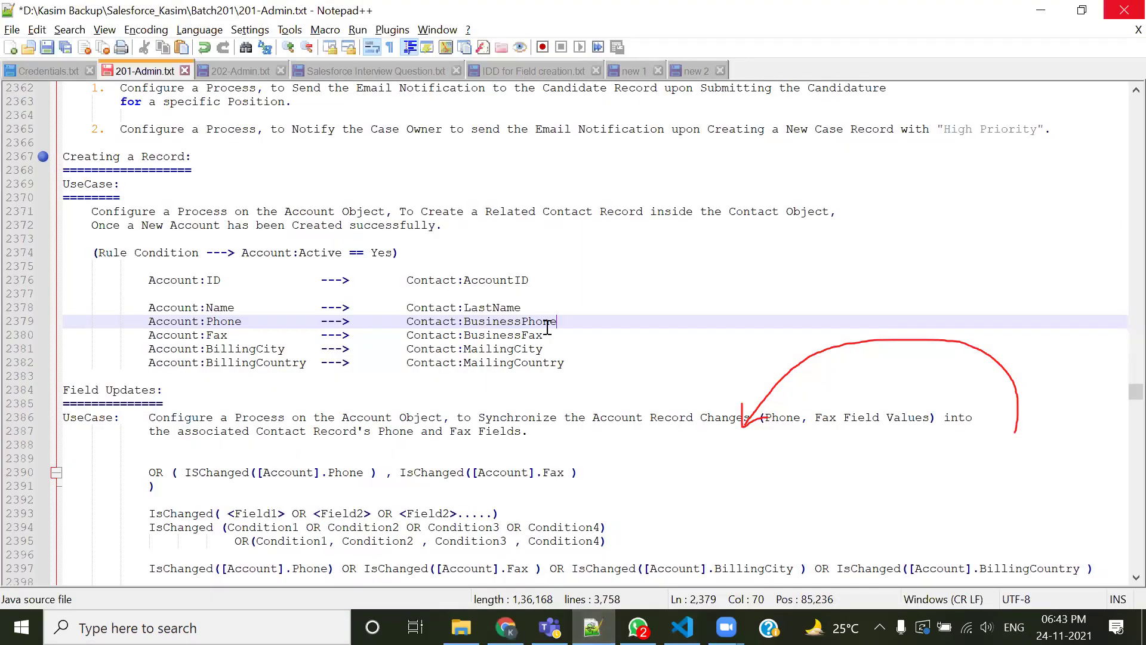
drag(544, 336, 464, 336)
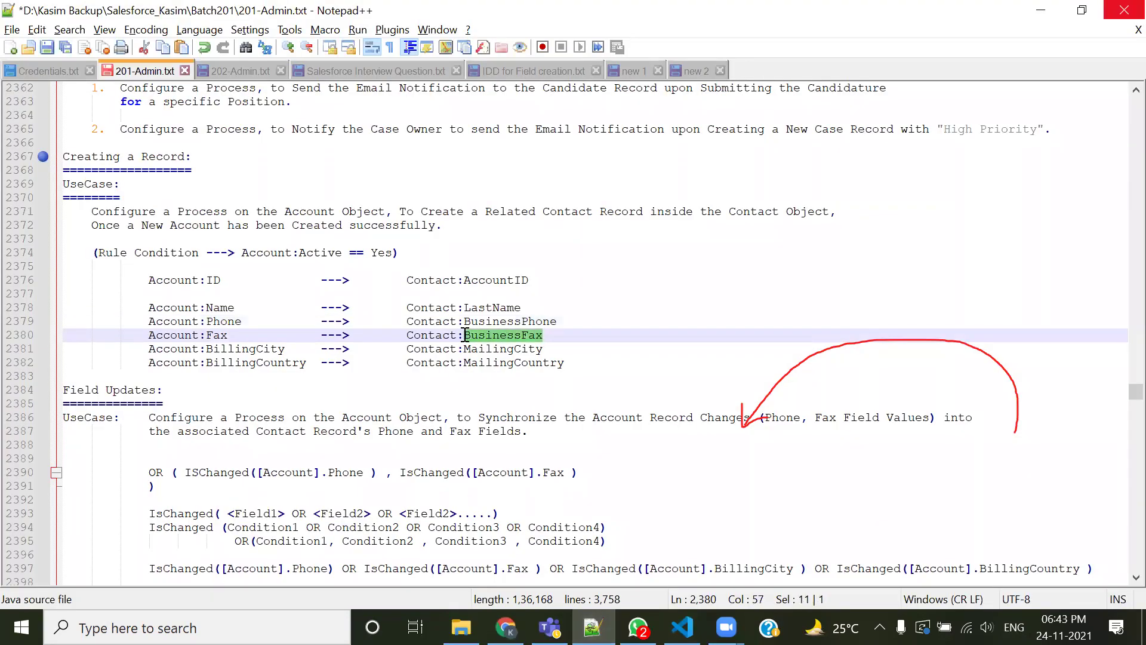
drag(233, 345, 203, 339)
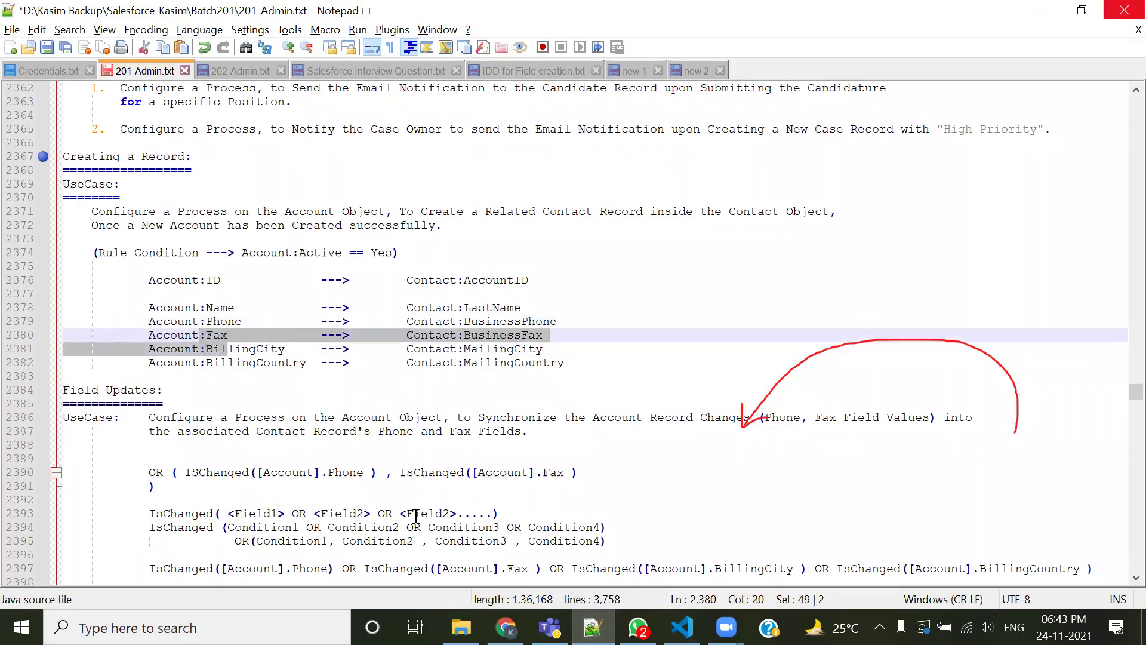
key(alt+Tab)
click(650, 514)
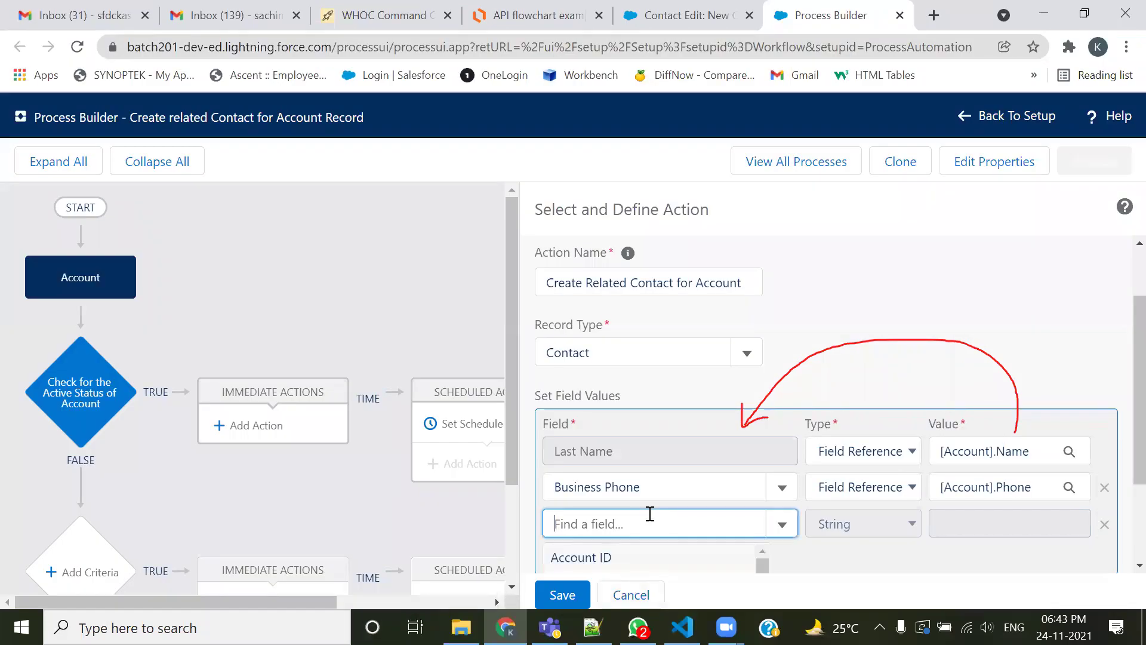
text(fax)
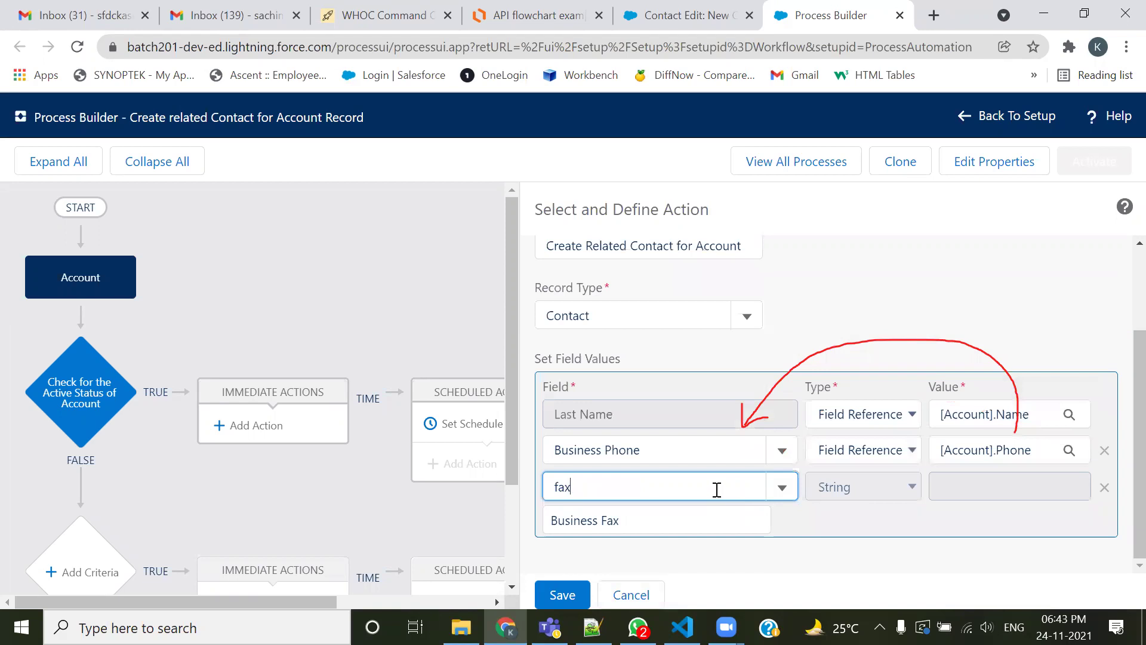
click(604, 531)
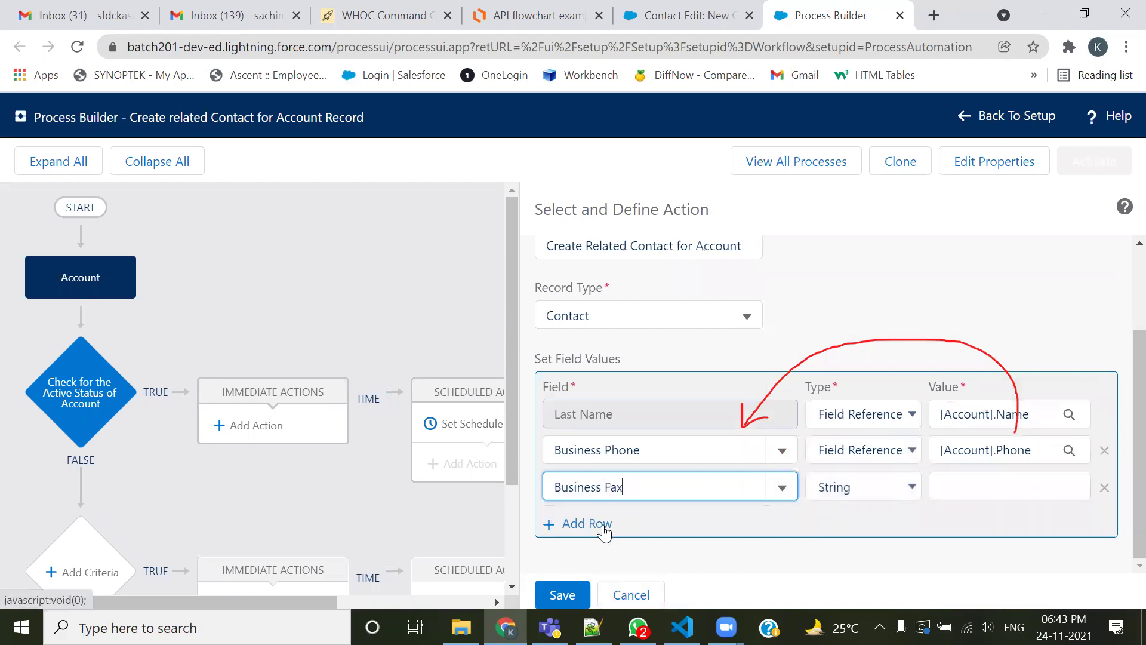
Map Business Fax to [Account].Fax, add another row, and return to the notes
click(872, 490)
click(873, 527)
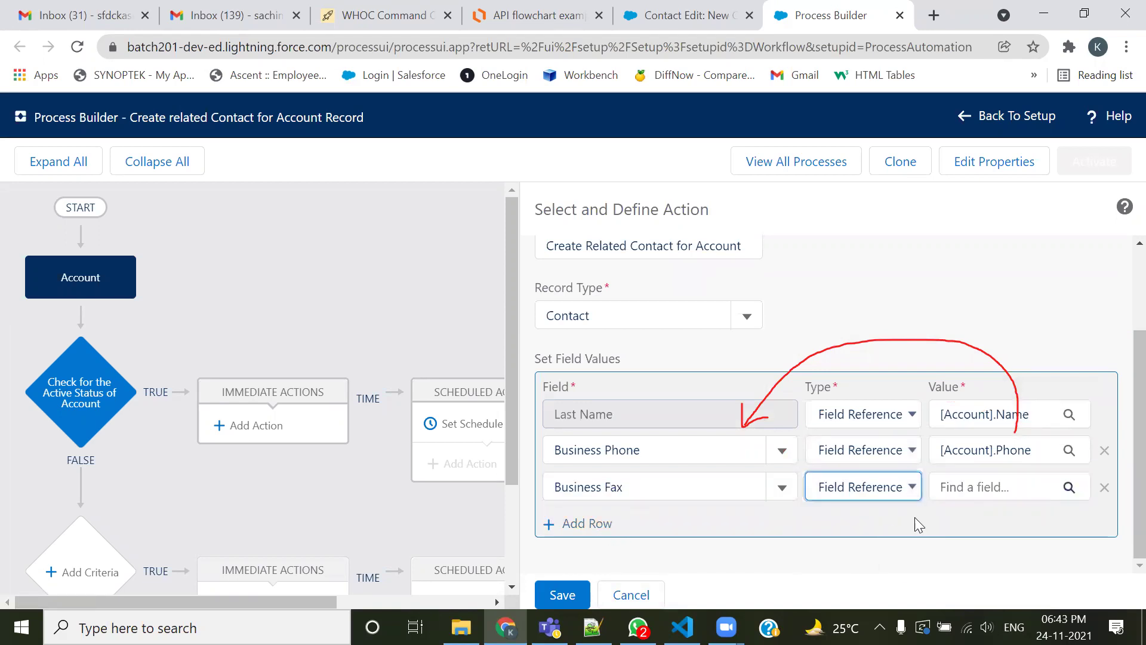
click(1069, 487)
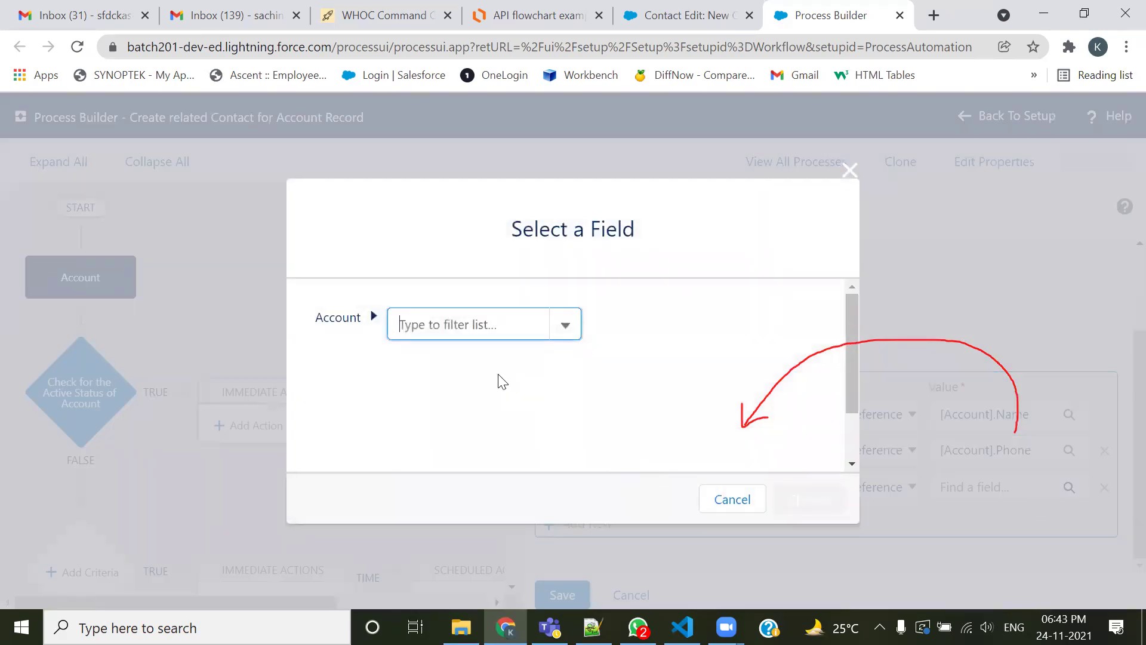
text(fa)
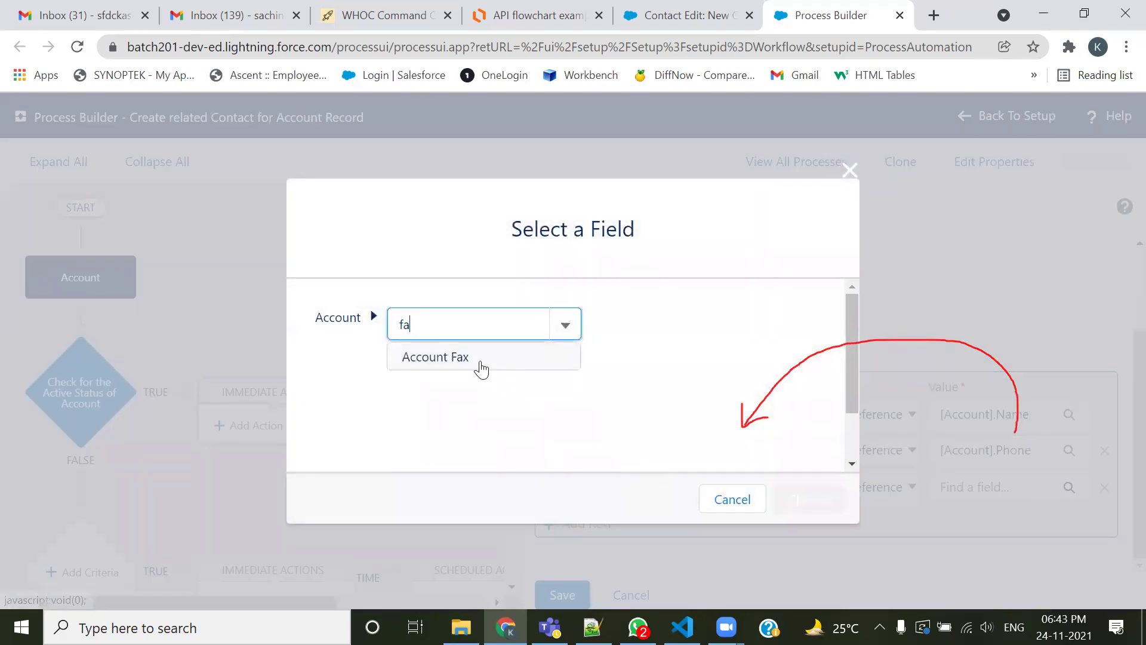
click(477, 361)
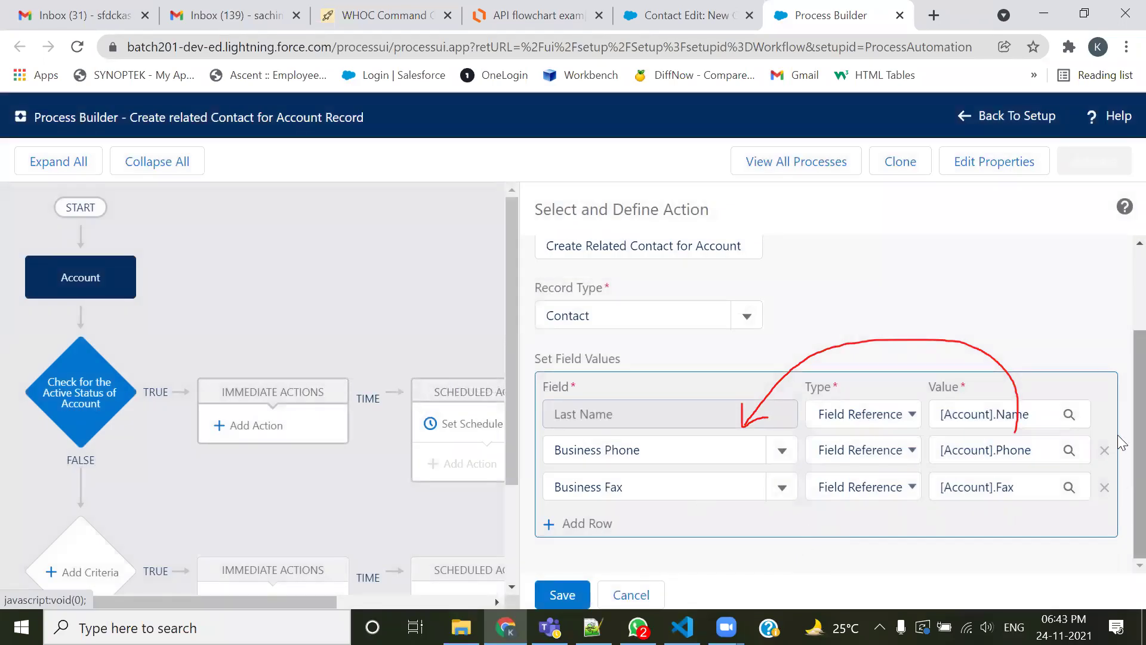
click(585, 525)
key(alt+Tab)
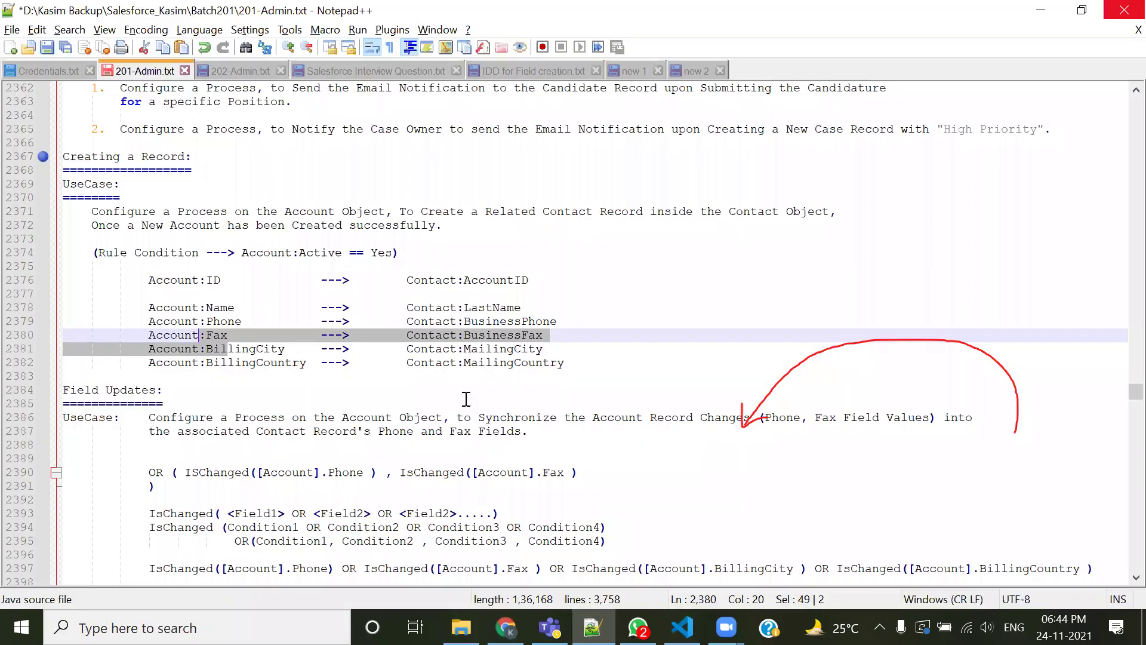
Set the new row's Contact field to Mailing City
click(539, 335)
key(alt+Tab)
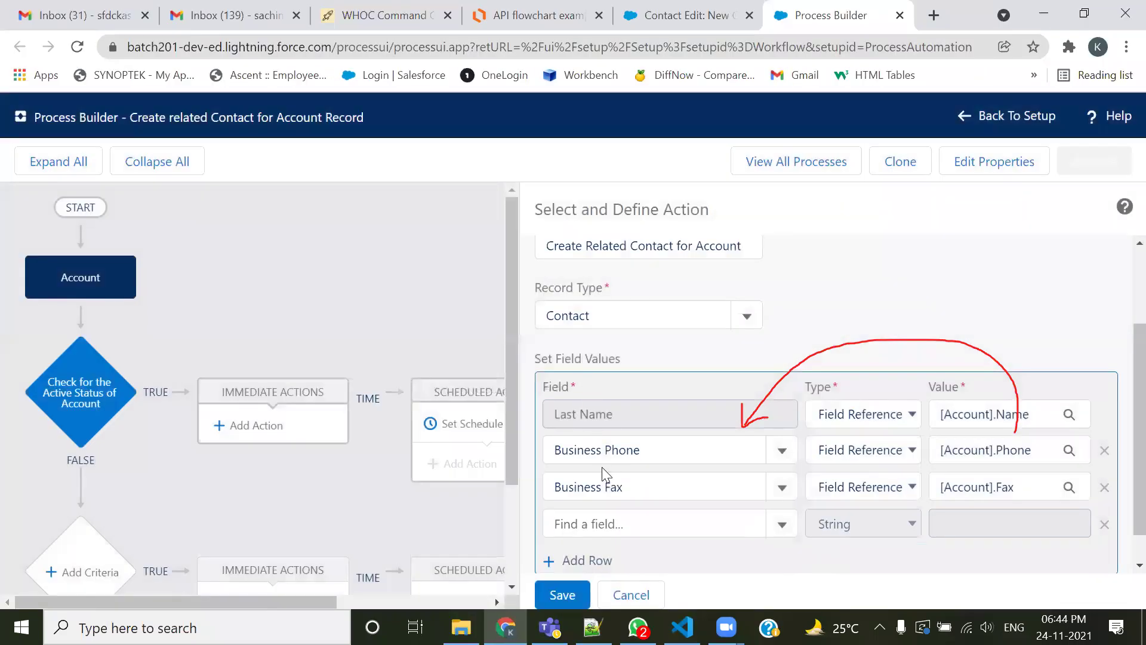
click(614, 524)
text(city)
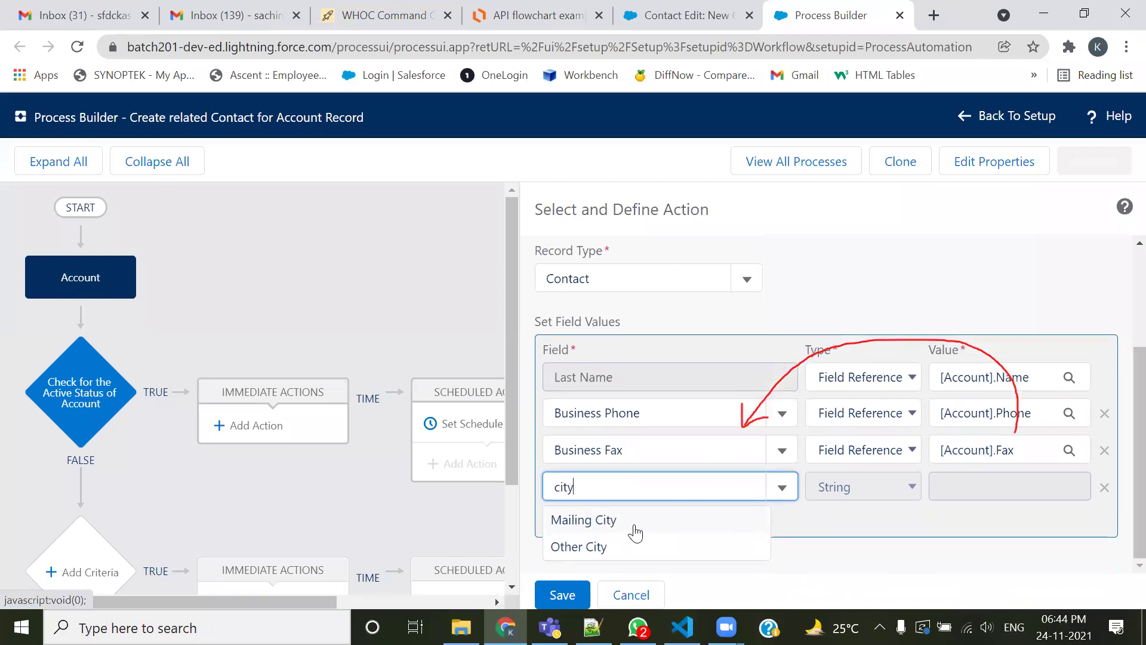
click(596, 522)
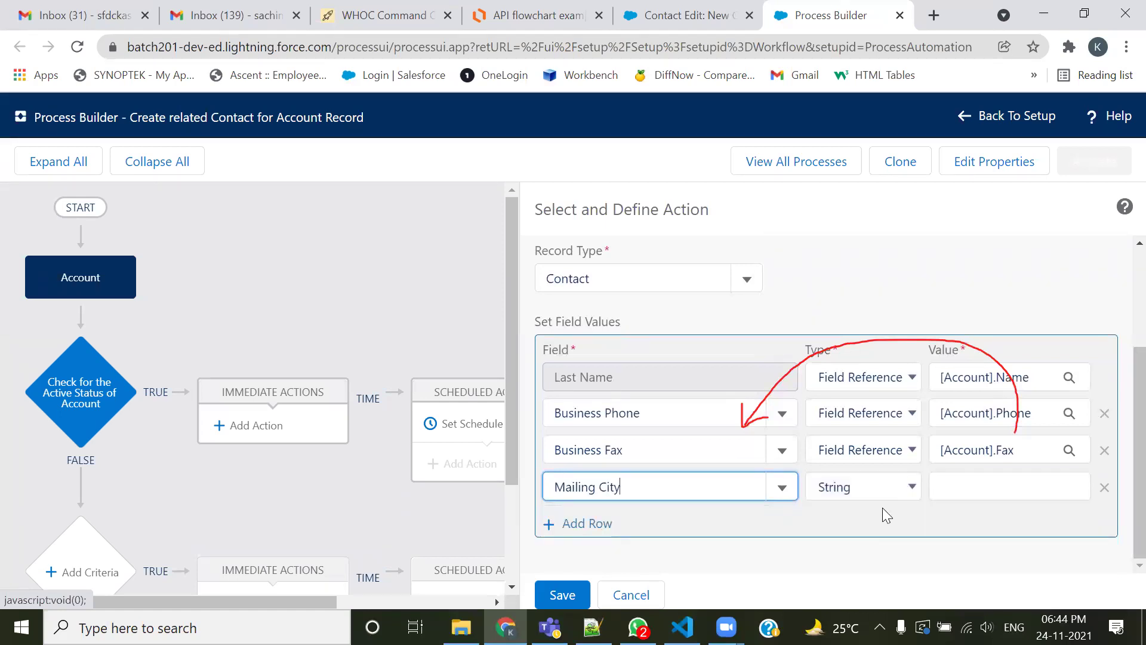
Map Mailing City to [Account].BillingCity as a field reference and add another row
click(903, 486)
click(871, 525)
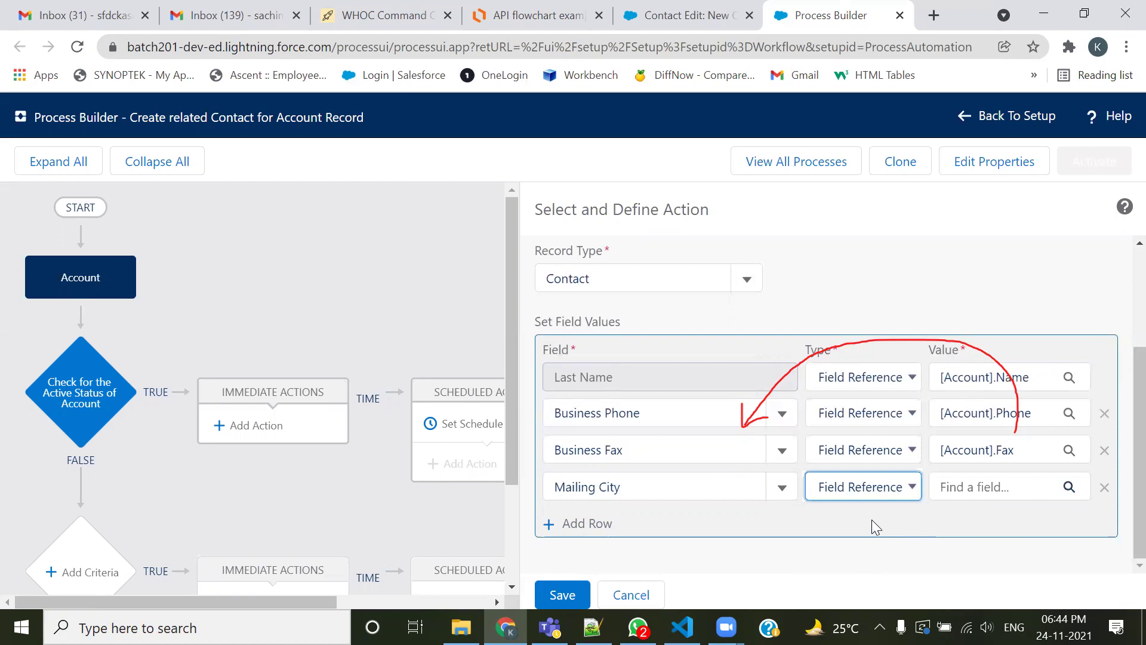
click(985, 486)
click(496, 322)
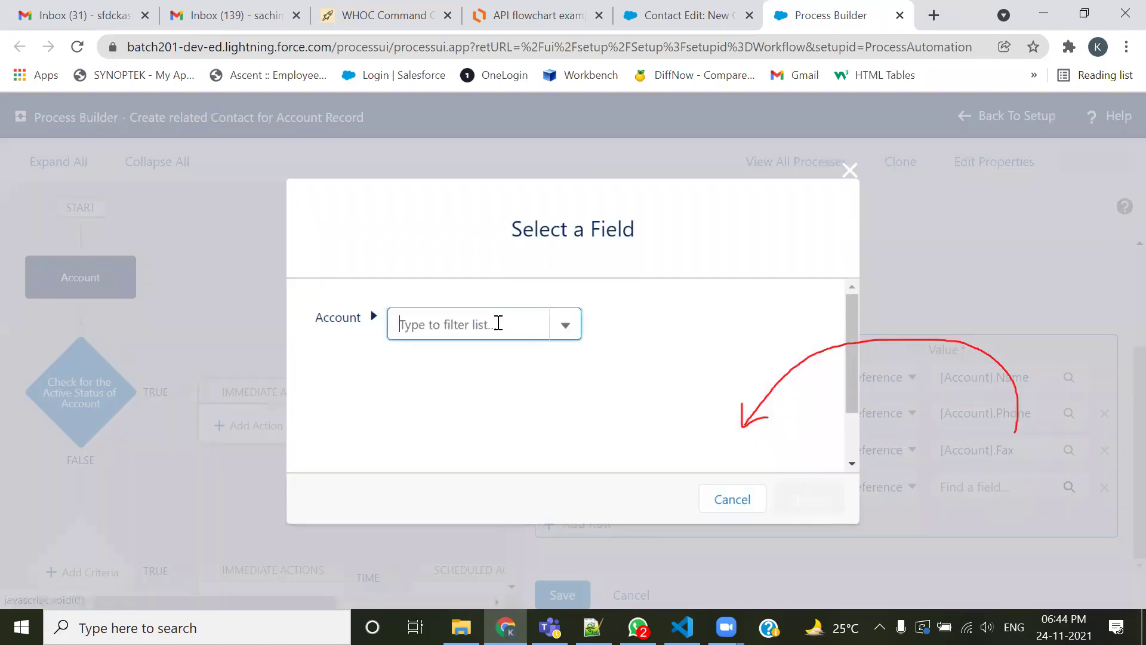
text(city)
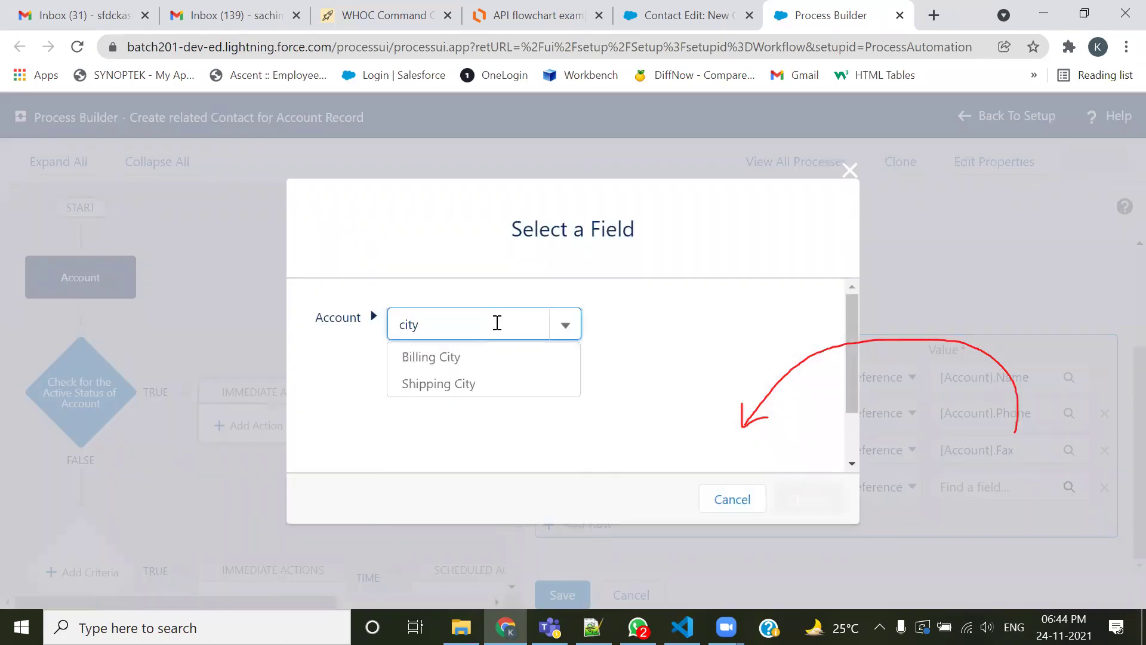
click(460, 358)
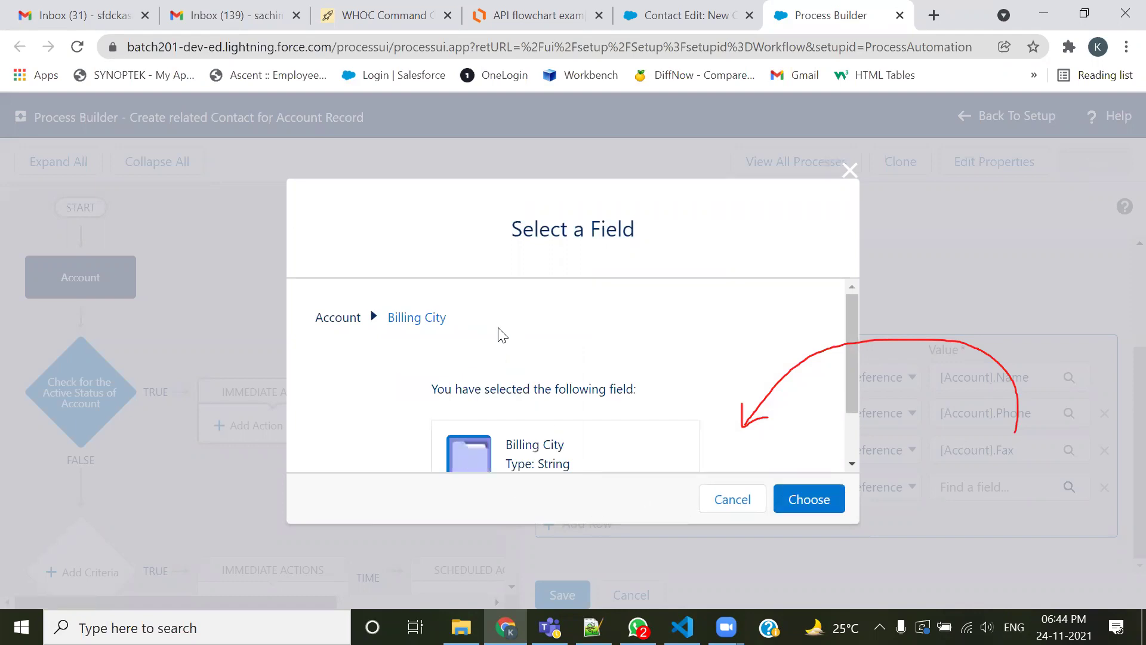
click(800, 502)
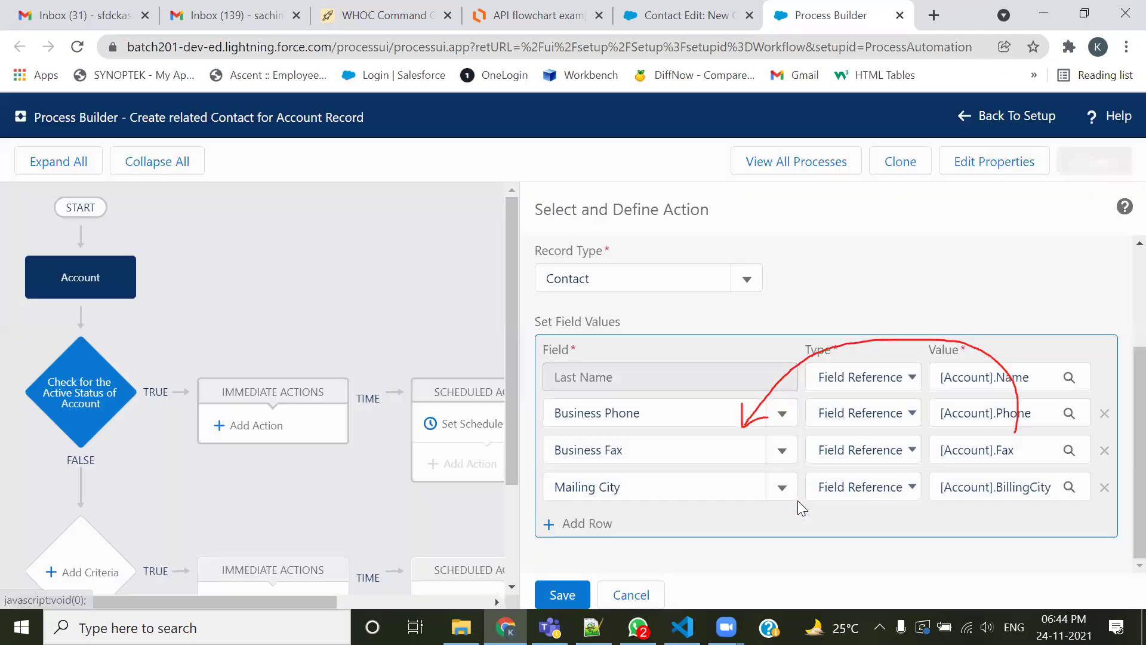
click(588, 528)
click(584, 525)
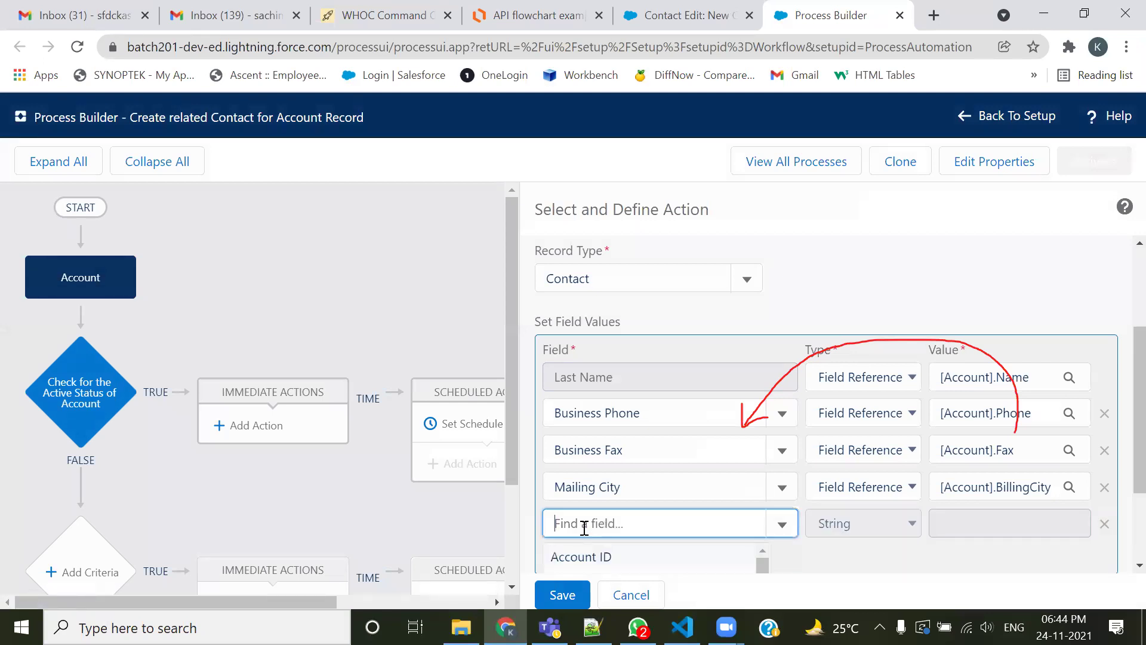
Map the new contact's Mailing Country to the account's Billing Country as a field reference
key(alt+Tab)
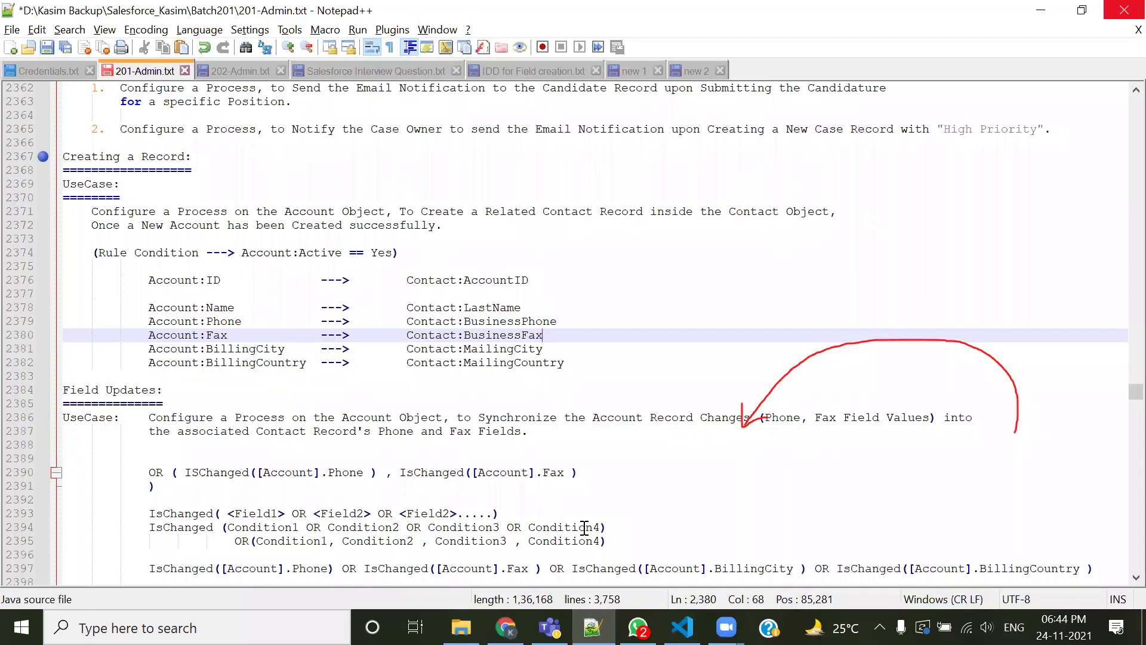
key(alt+Tab)
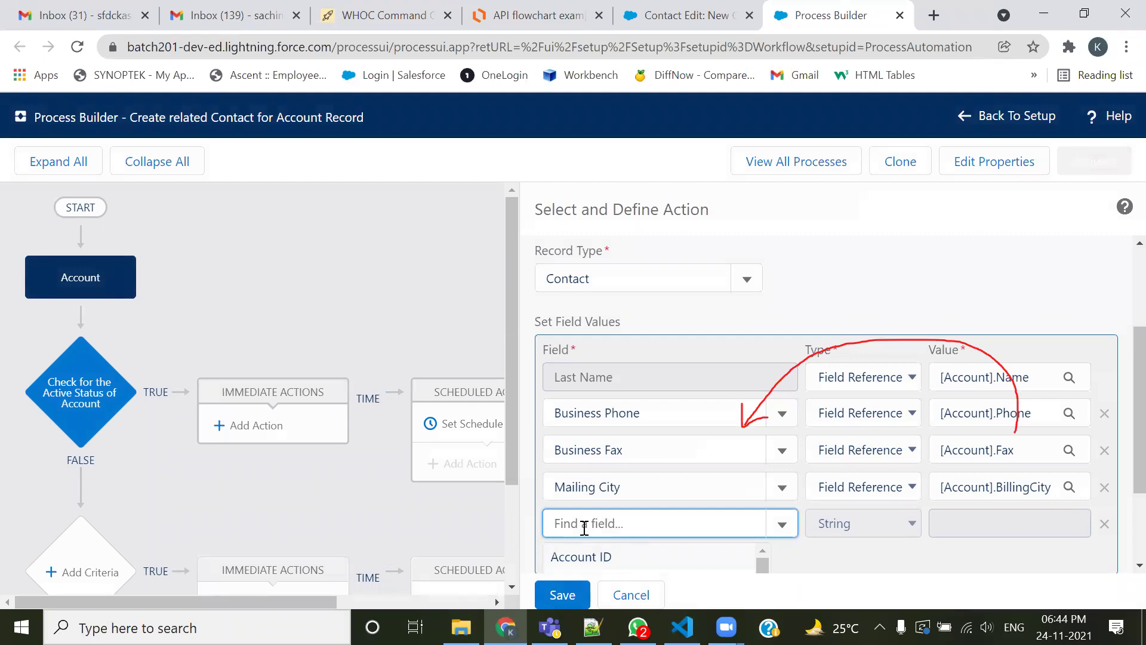
scroll(1051, 443, down, 2)
text(countr)
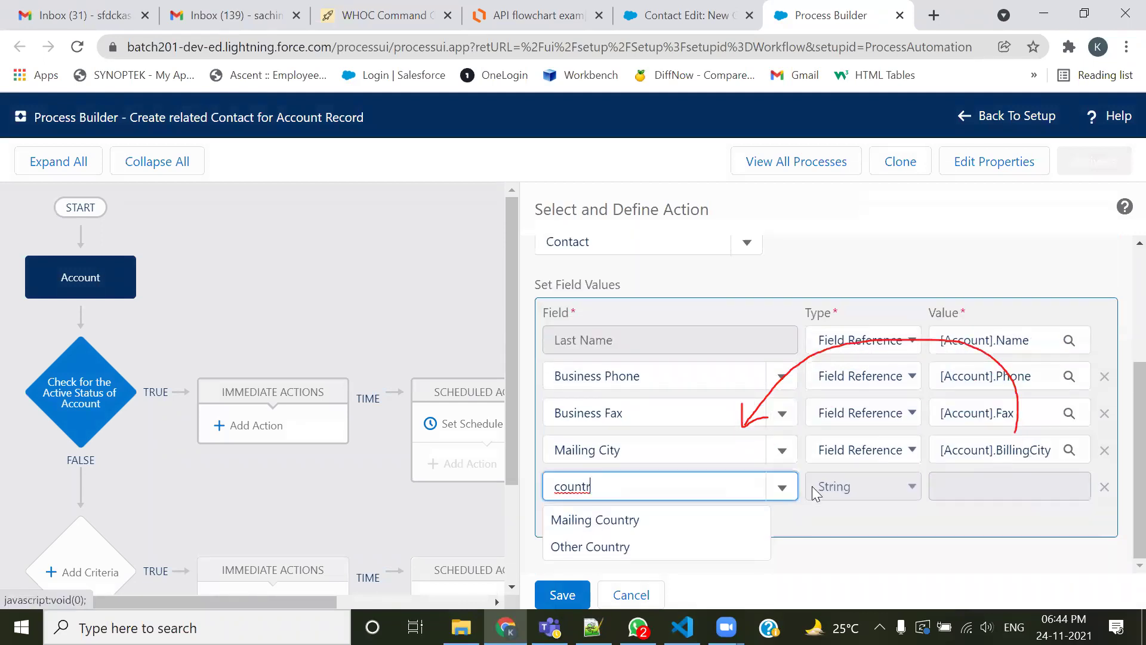
click(591, 522)
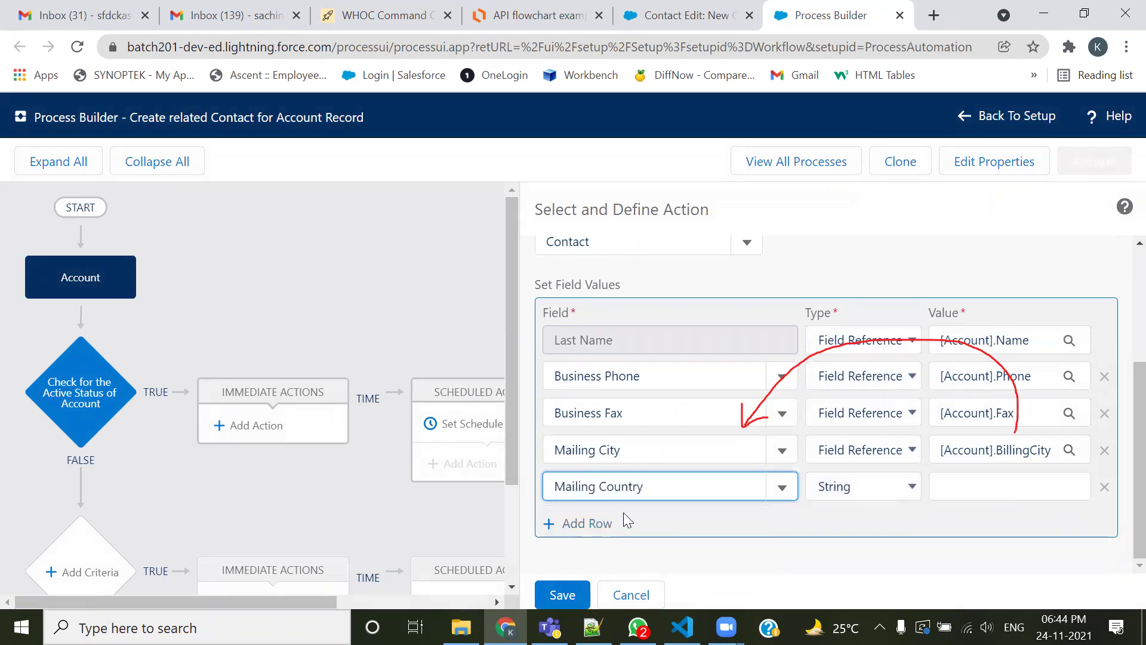
click(878, 495)
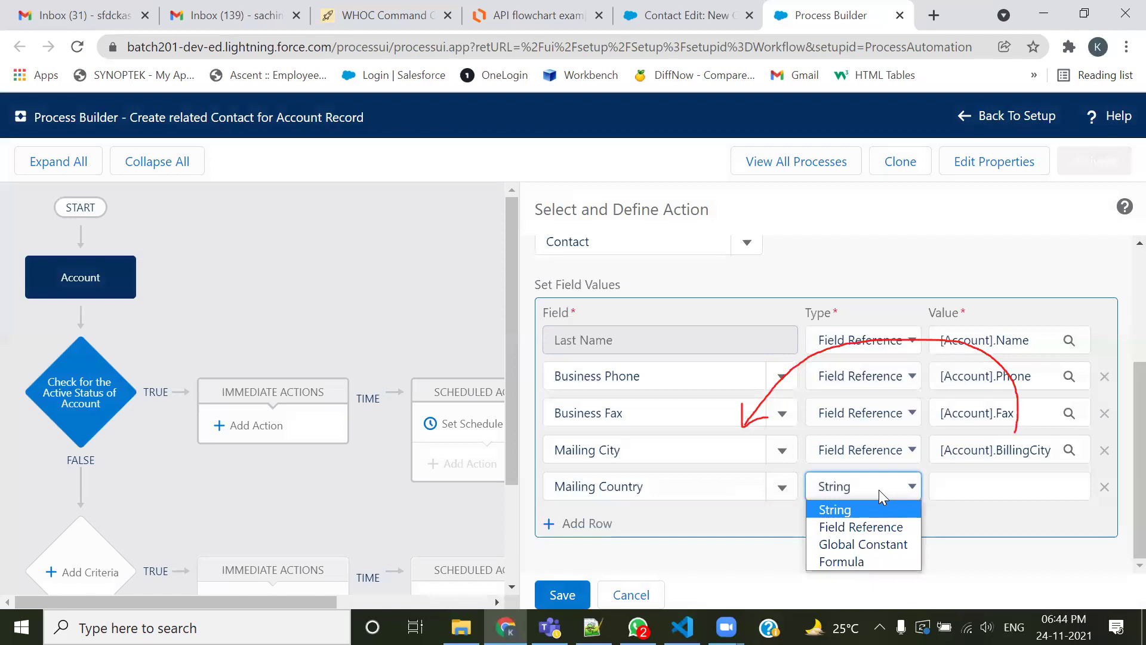
click(881, 526)
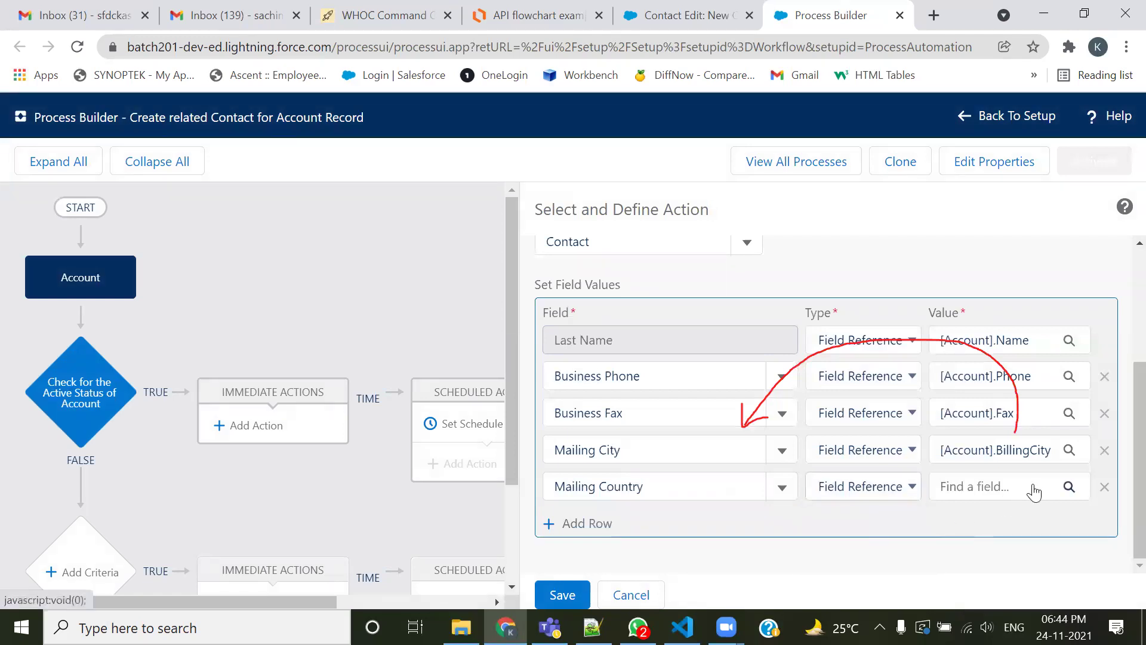
click(1034, 488)
text(countr)
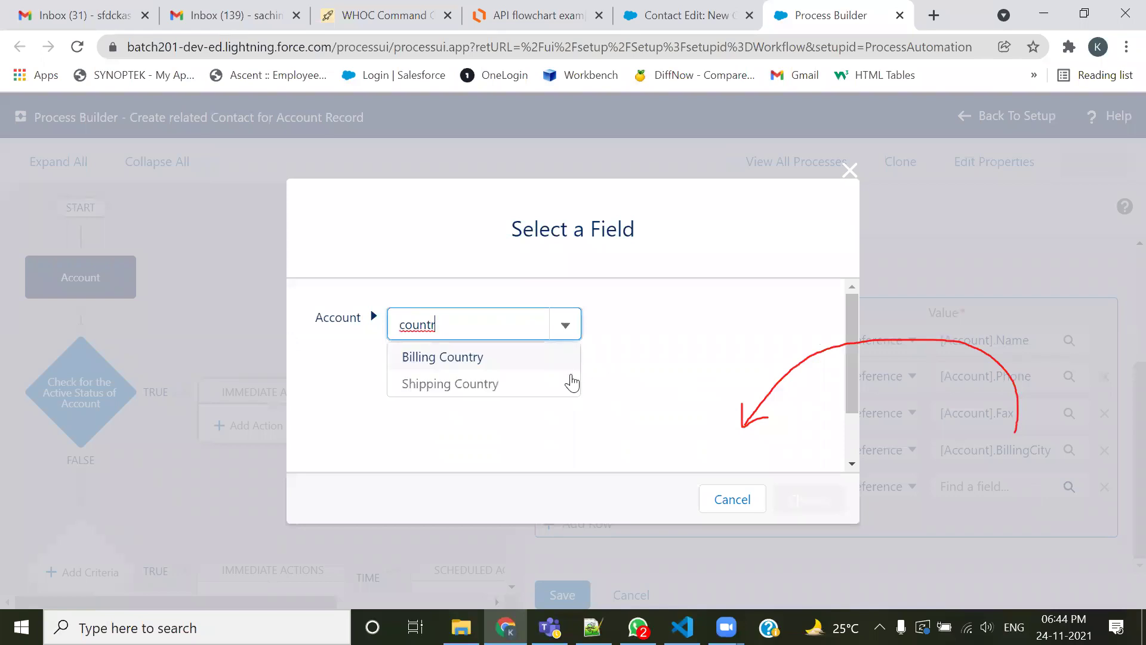
click(462, 359)
click(827, 500)
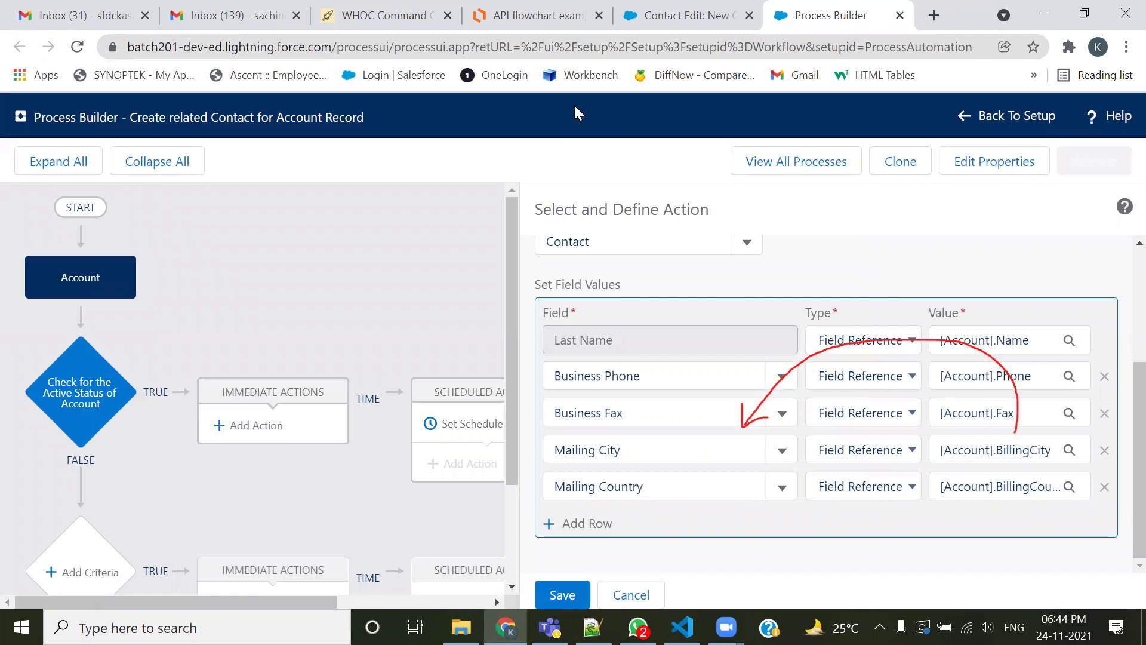
click(592, 627)
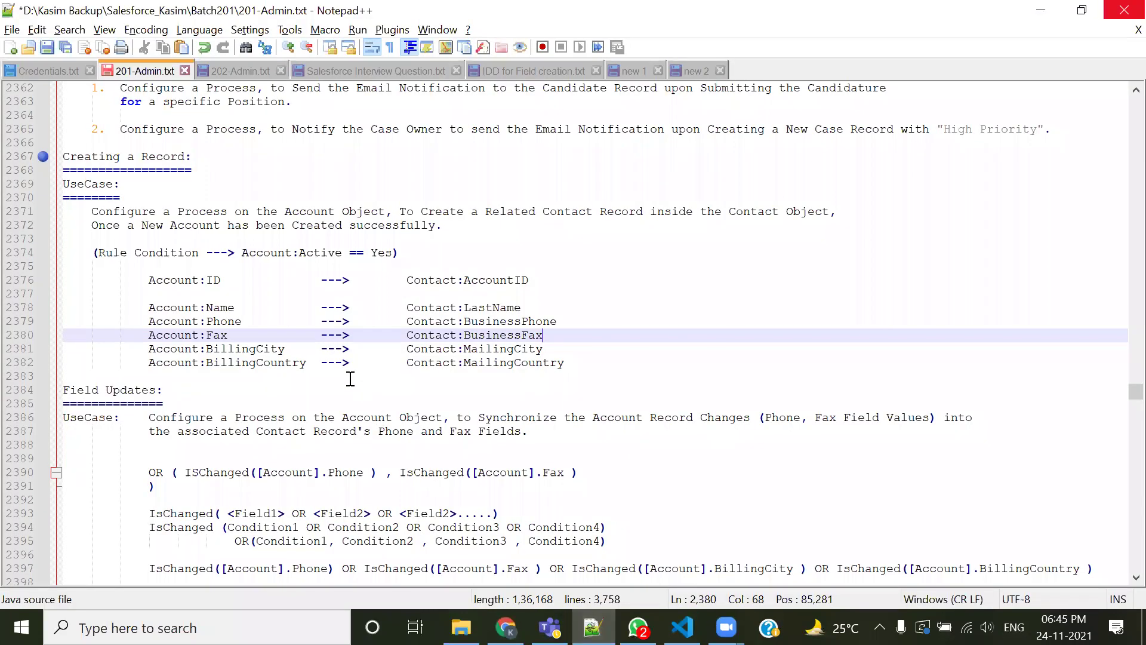
drag(155, 310, 263, 310)
click(652, 271)
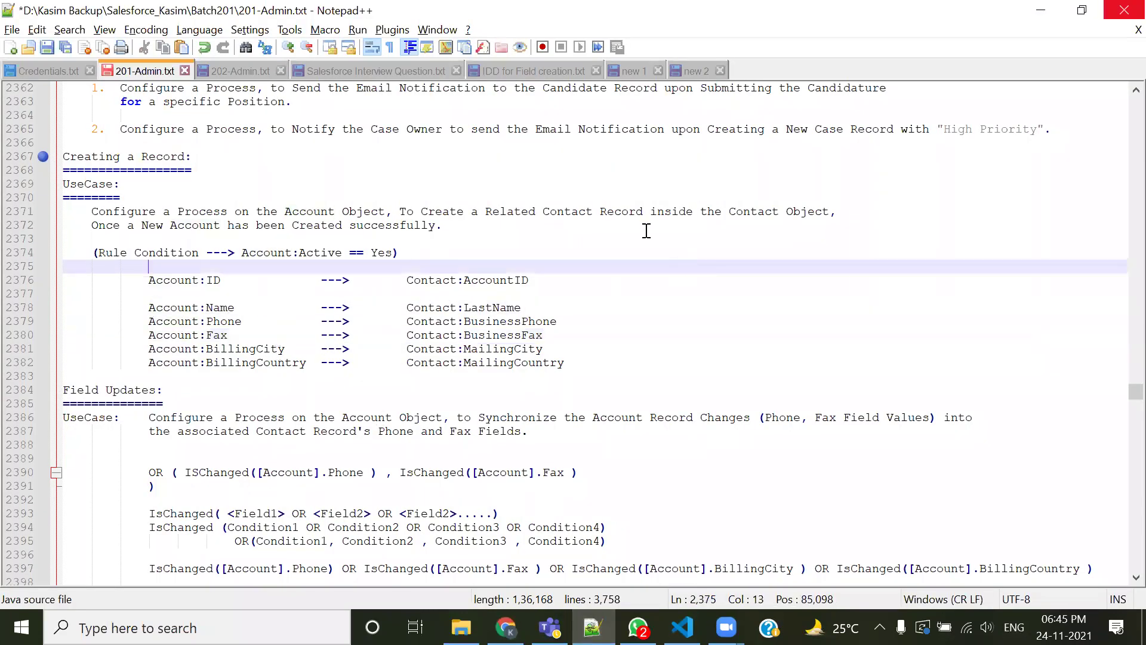
click(556, 106)
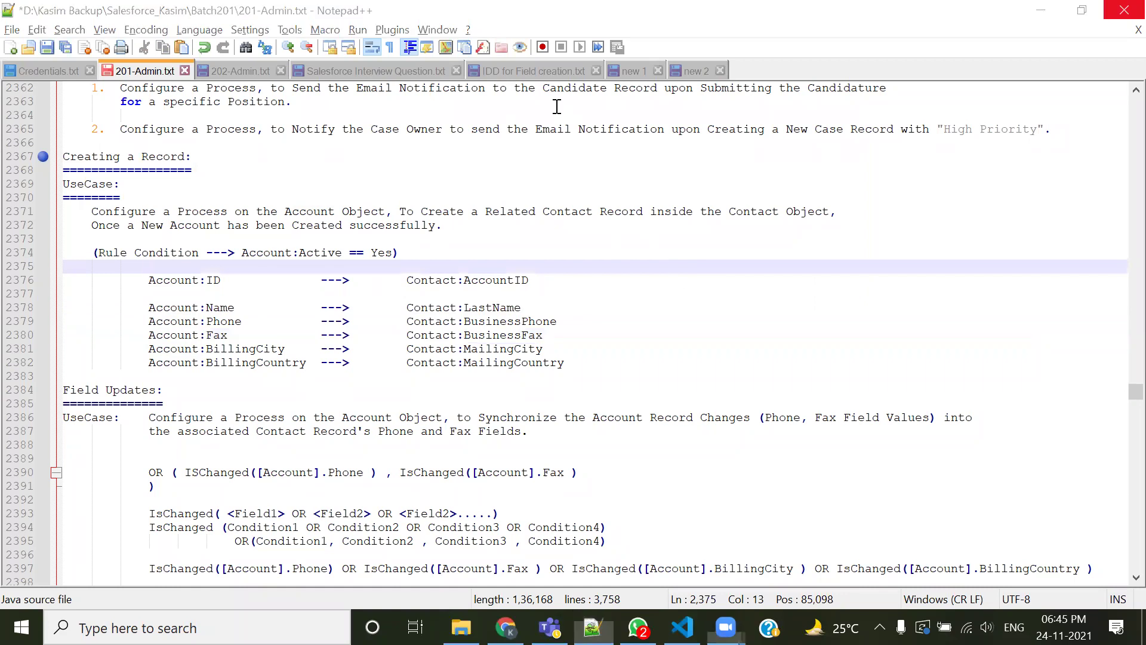
mouse_move(137, 291)
mouse_down()
mouse_move(287, 368)
mouse_move(584, 385)
mouse_up()
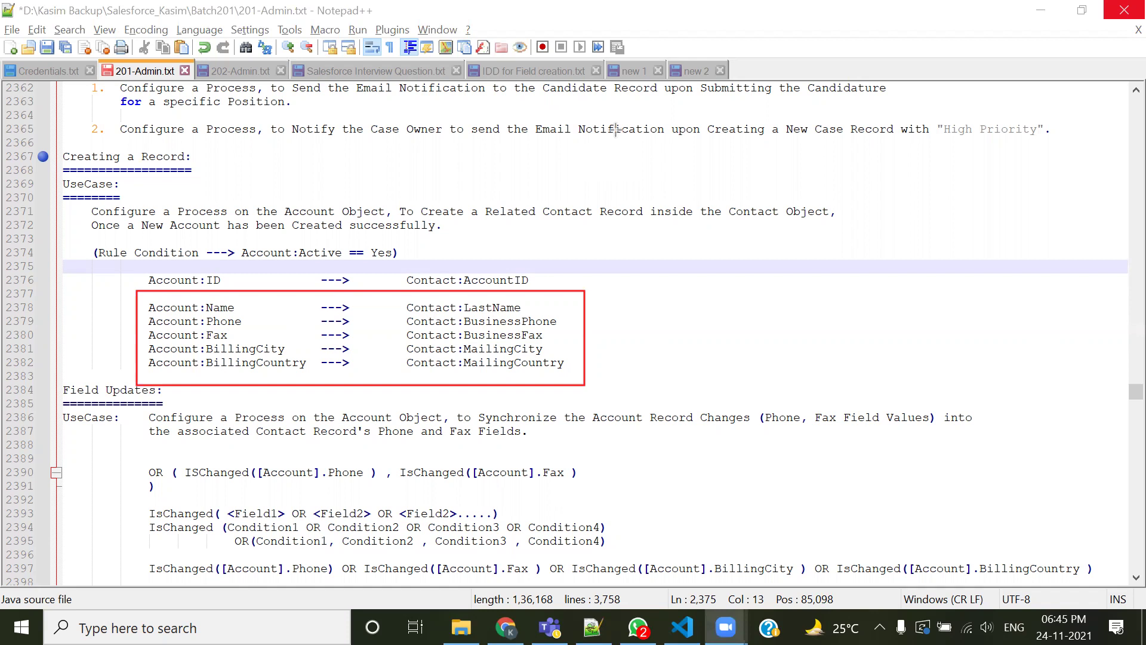
drag(403, 299, 573, 379)
mouse_move(139, 300)
mouse_down()
mouse_move(213, 380)
mouse_move(310, 380)
mouse_up()
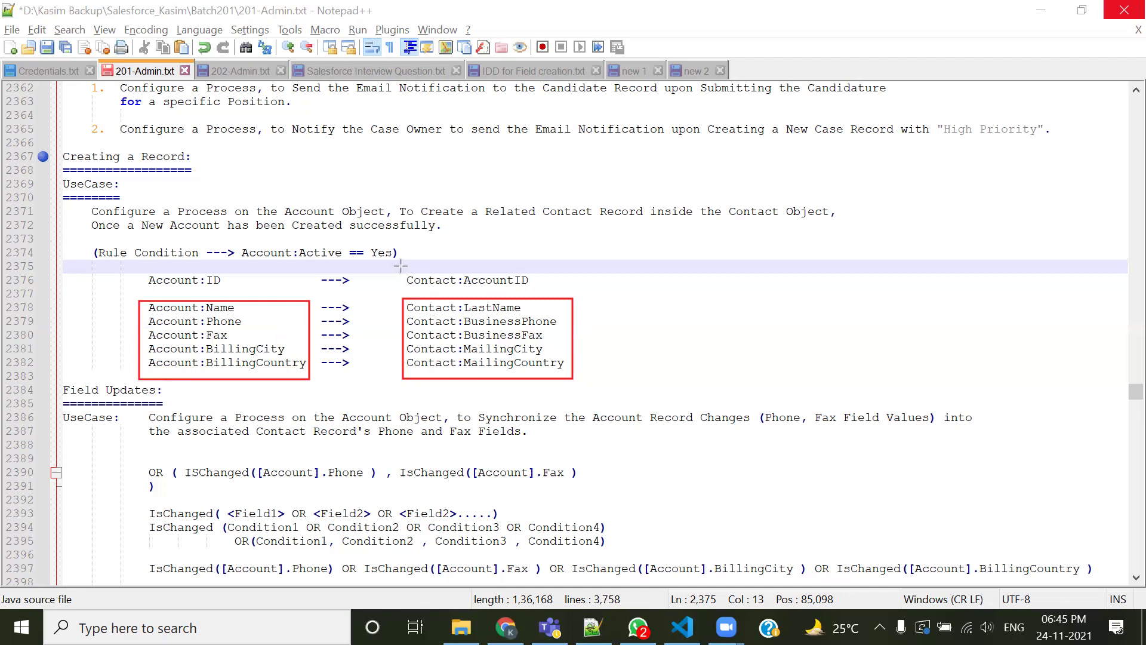
mouse_move(543, 268)
mouse_down()
mouse_move(366, 294)
mouse_move(136, 293)
mouse_up()
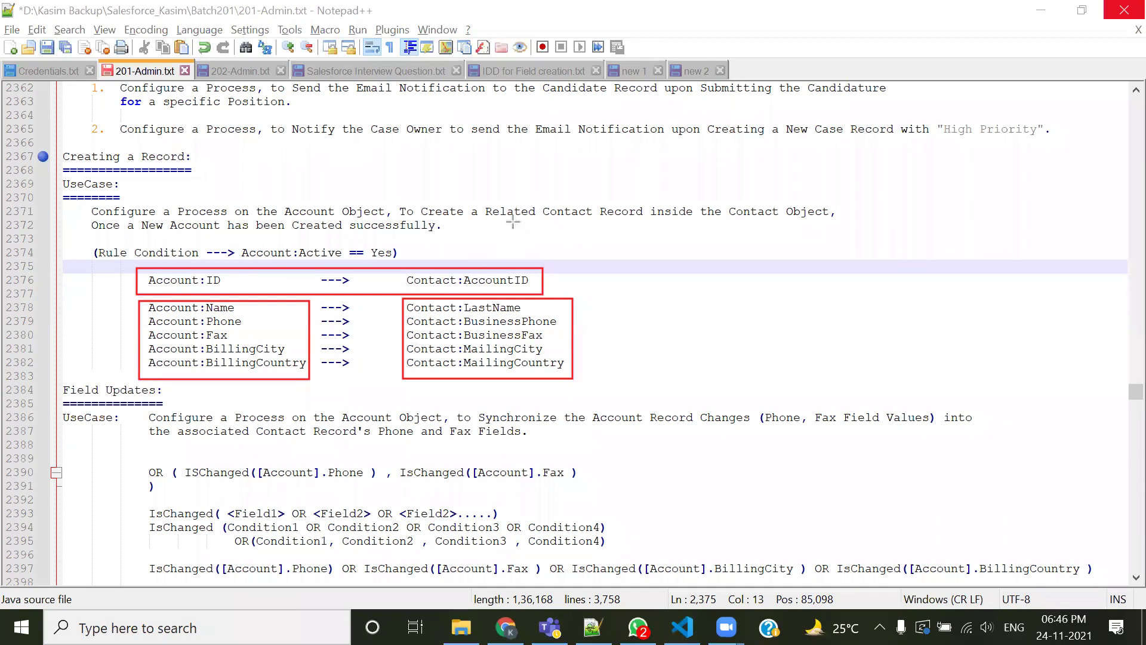
mouse_move(486, 198)
mouse_down()
mouse_move(500, 228)
mouse_move(637, 227)
mouse_up()
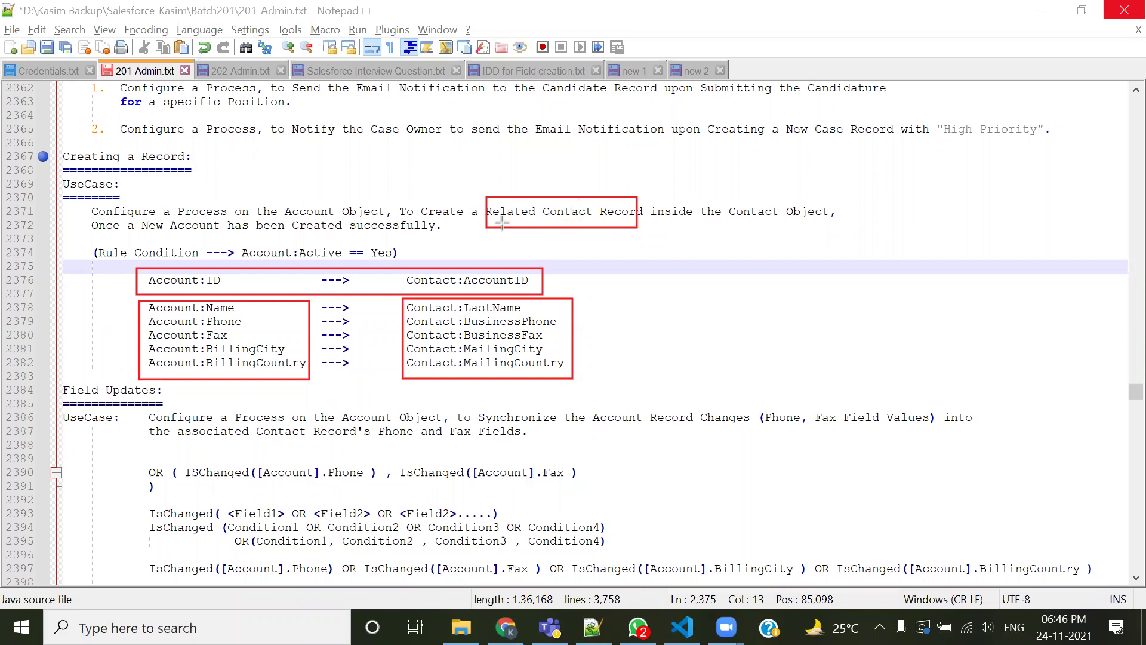
drag(276, 198, 342, 218)
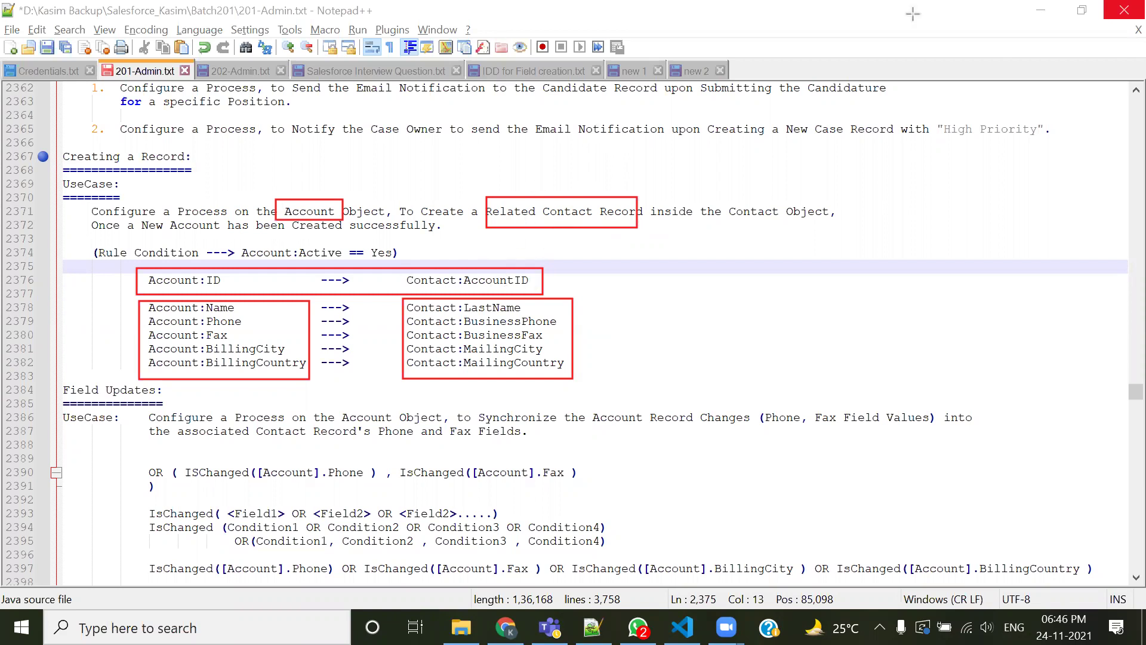
key(Escape)
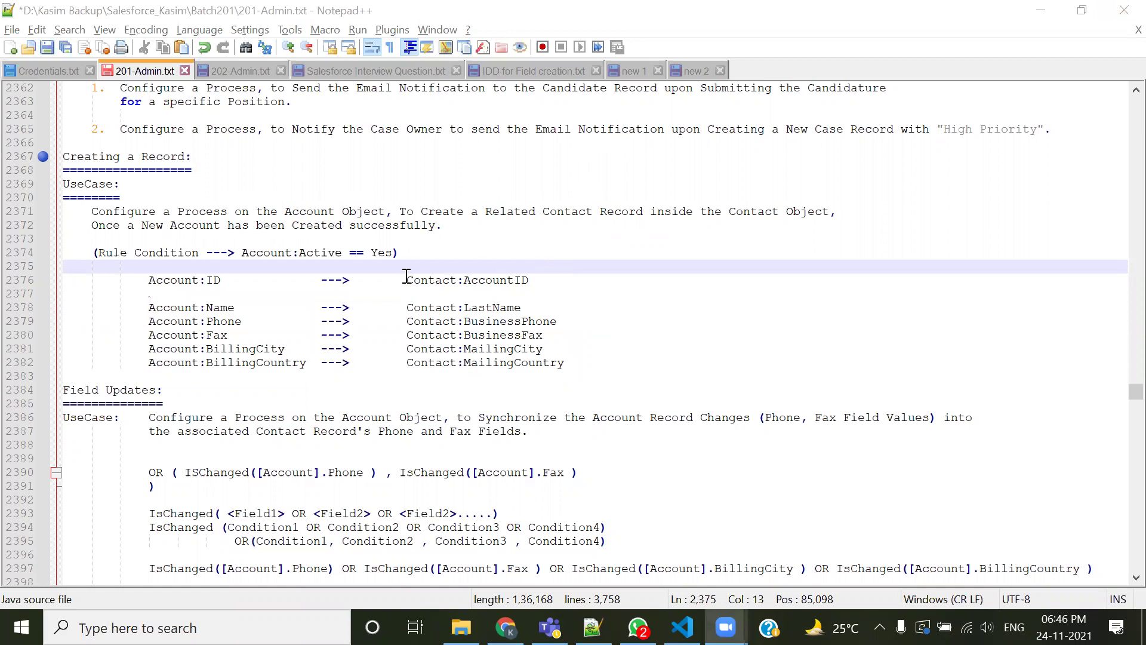
drag(406, 280, 535, 280)
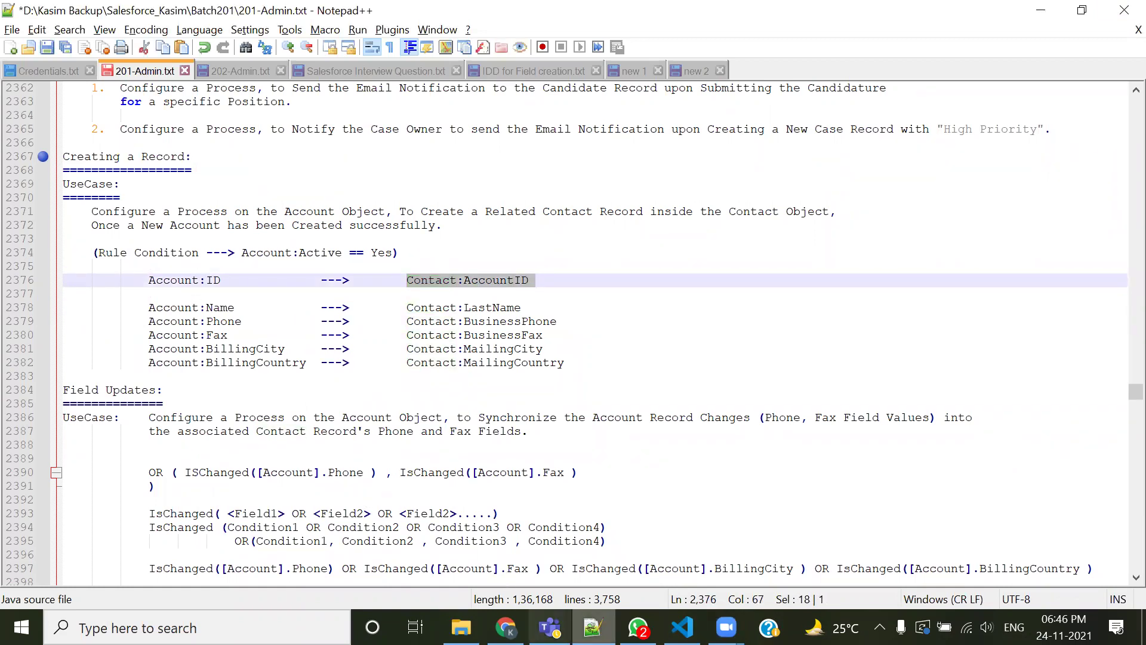
key(alt+Tab)
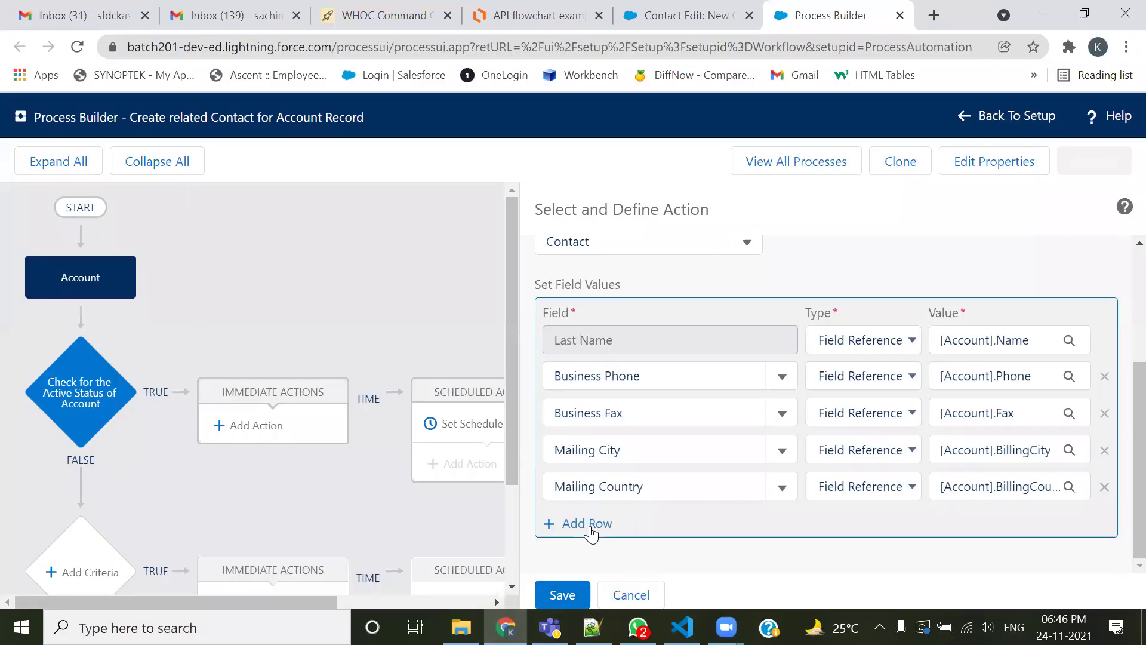
Add an Account ID row referencing [Account].Id and save the Create Related Contact action
click(588, 524)
click(591, 525)
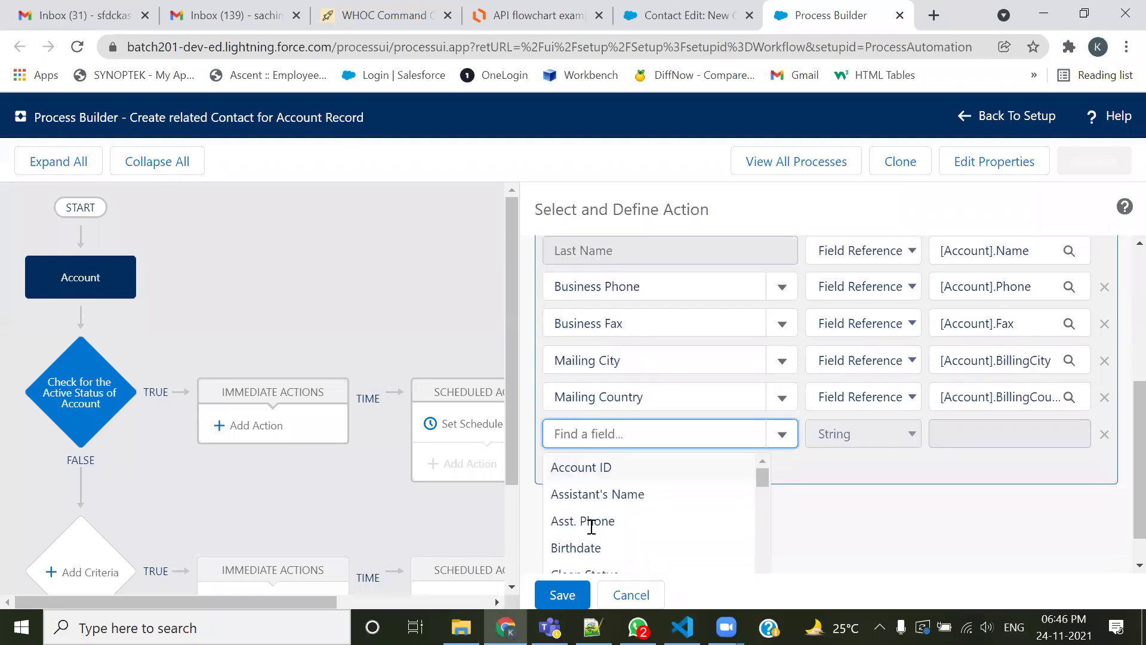
click(575, 472)
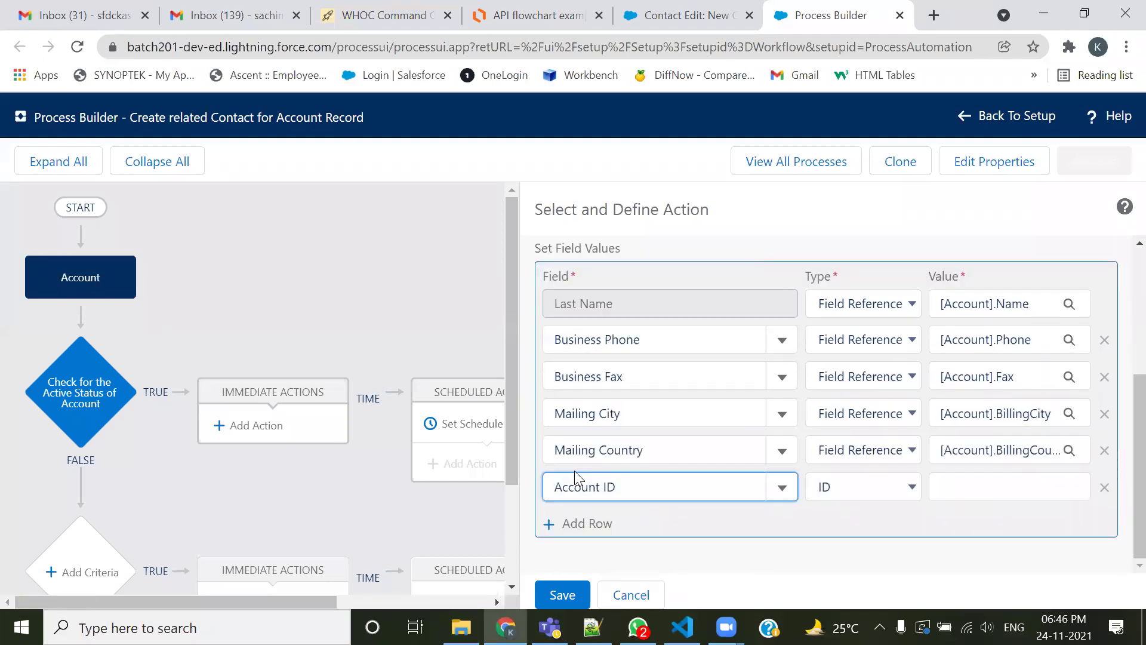
click(865, 485)
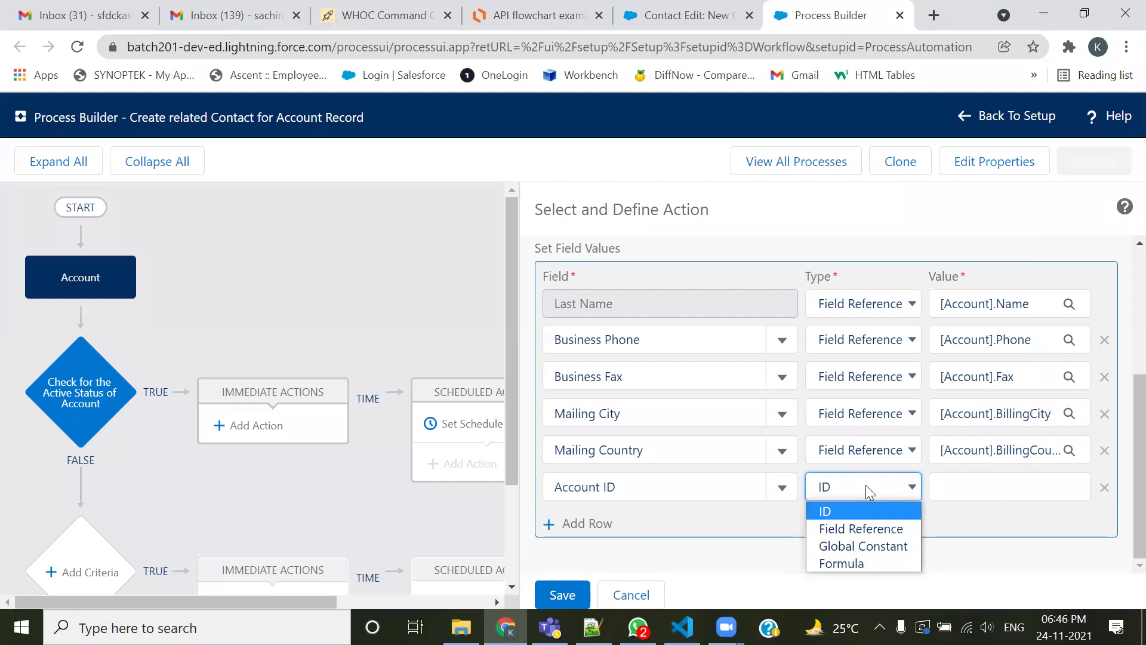
click(847, 526)
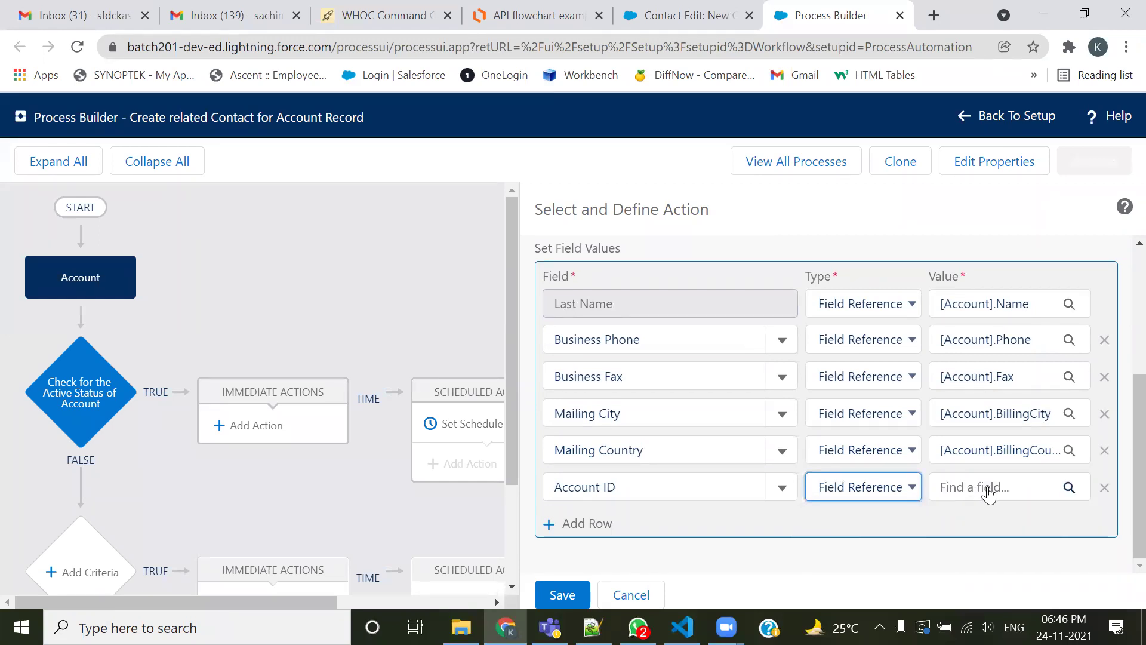
click(1068, 486)
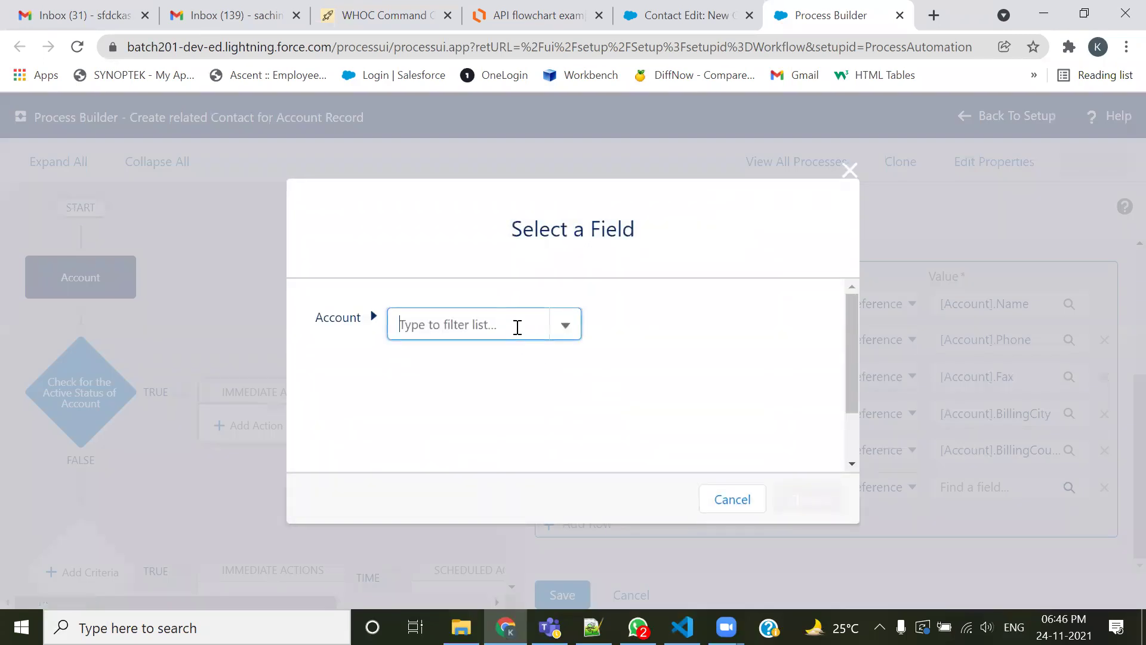
text(id)
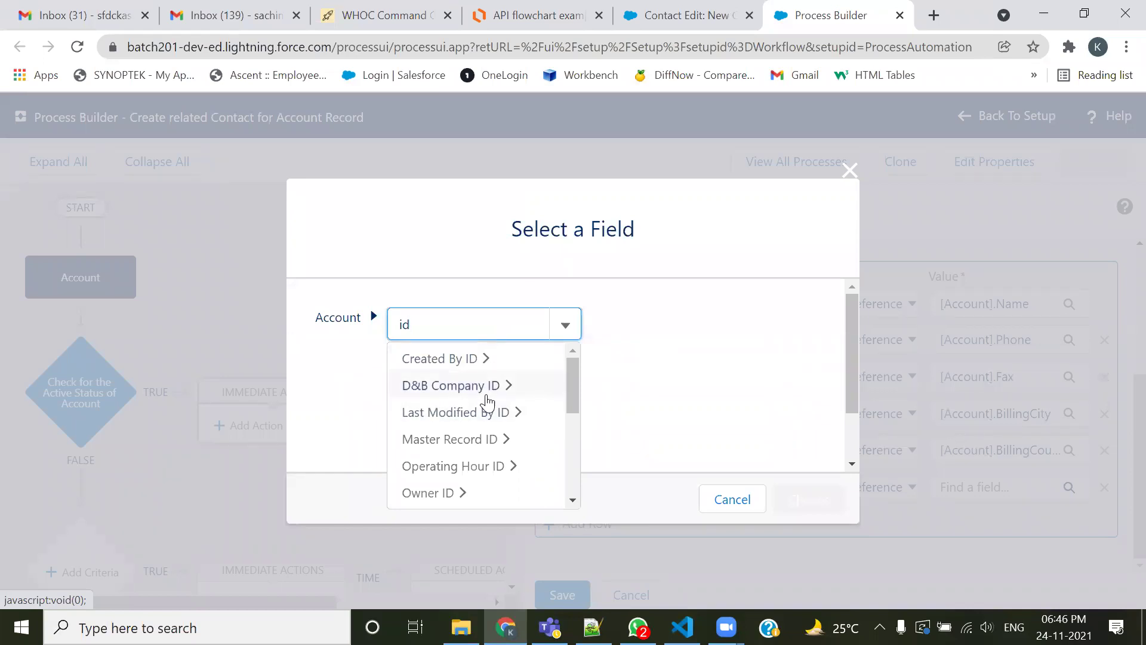
scroll(491, 449, down, 1)
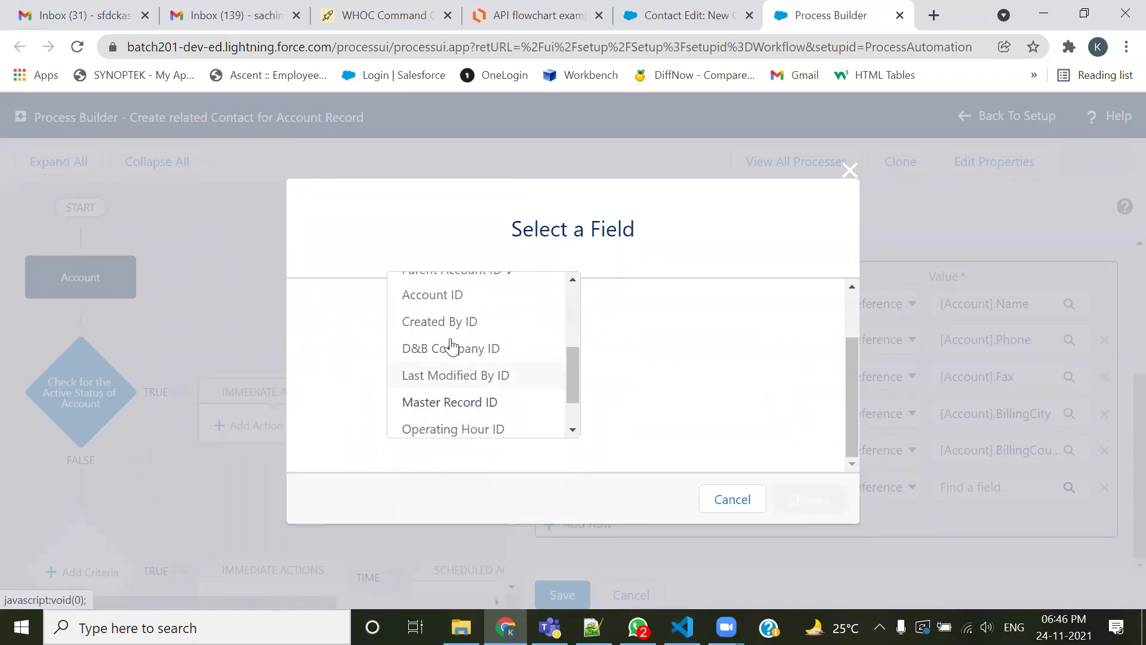
drag(569, 378, 583, 358)
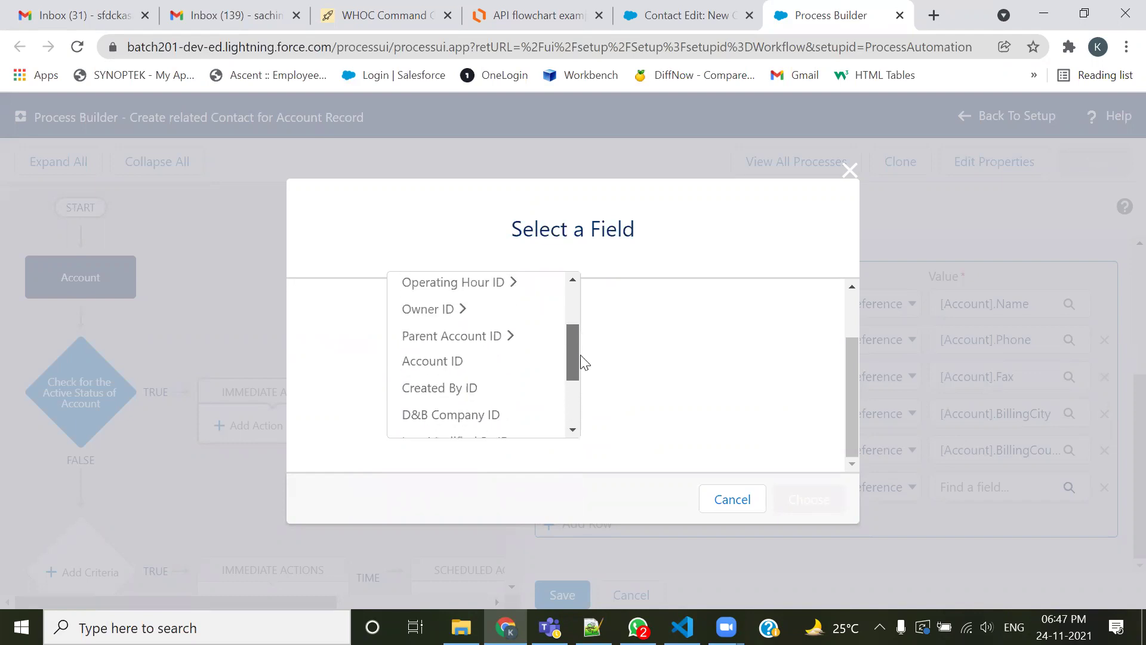
click(466, 364)
click(799, 511)
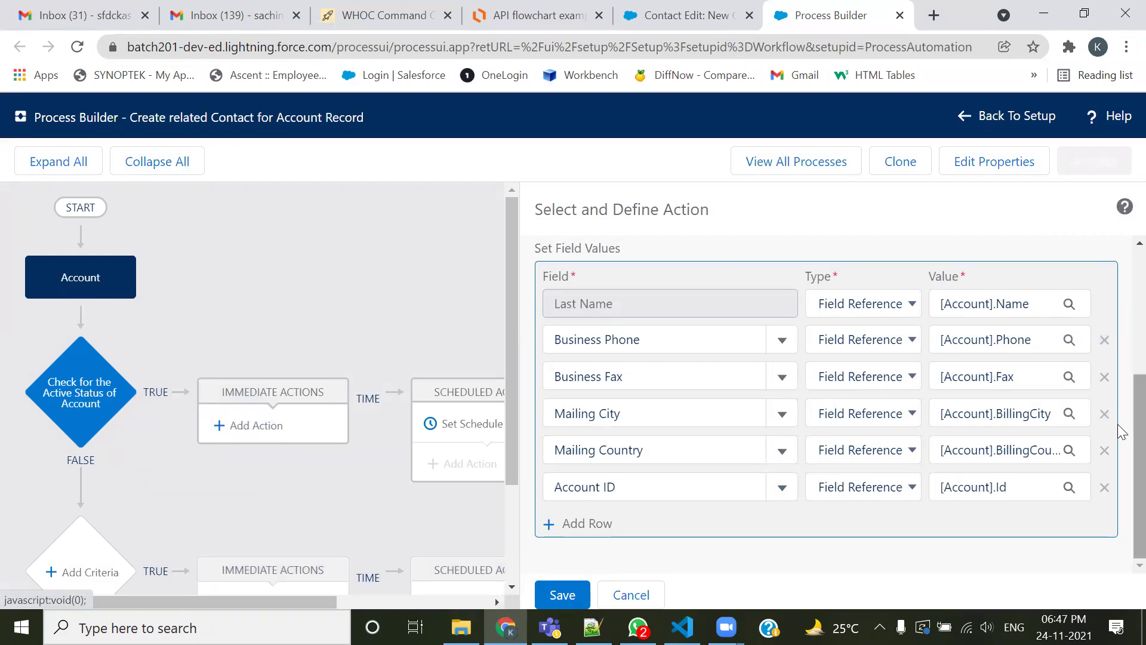
click(581, 595)
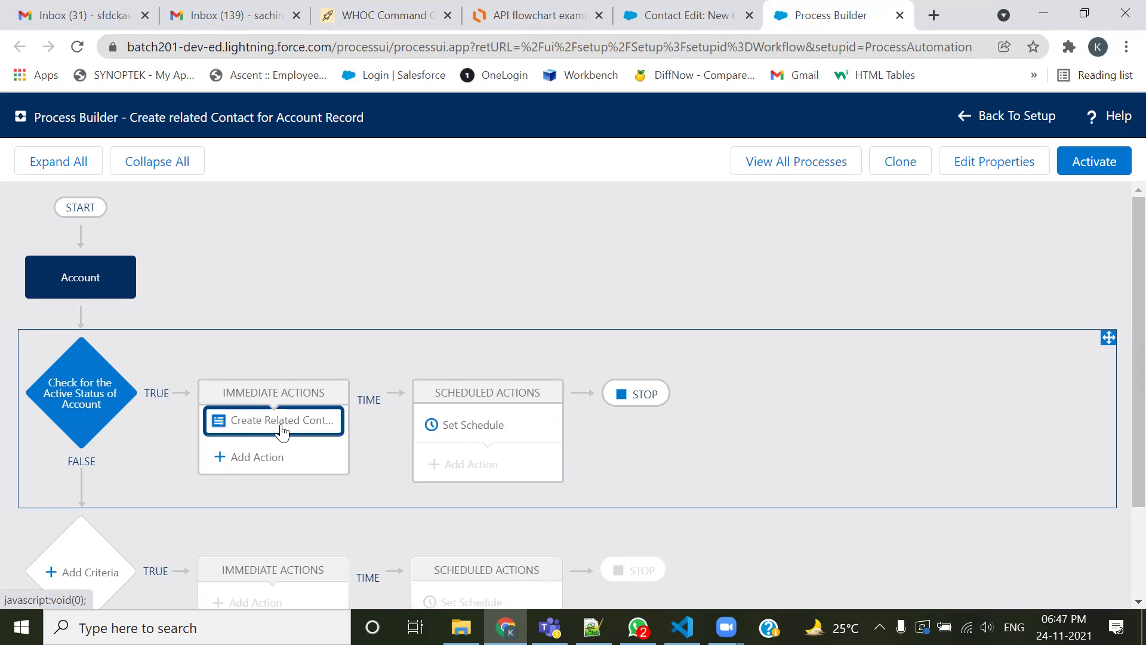
Activate the Create related Contact for Account Record process
scroll(281, 430, down, 2)
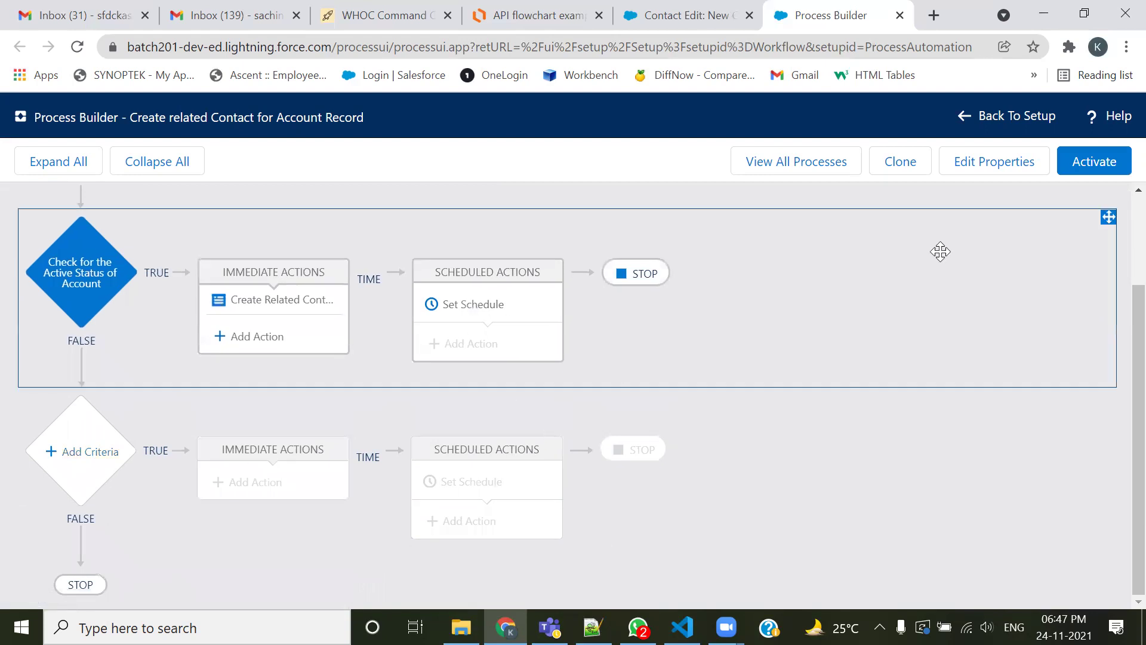
click(1086, 171)
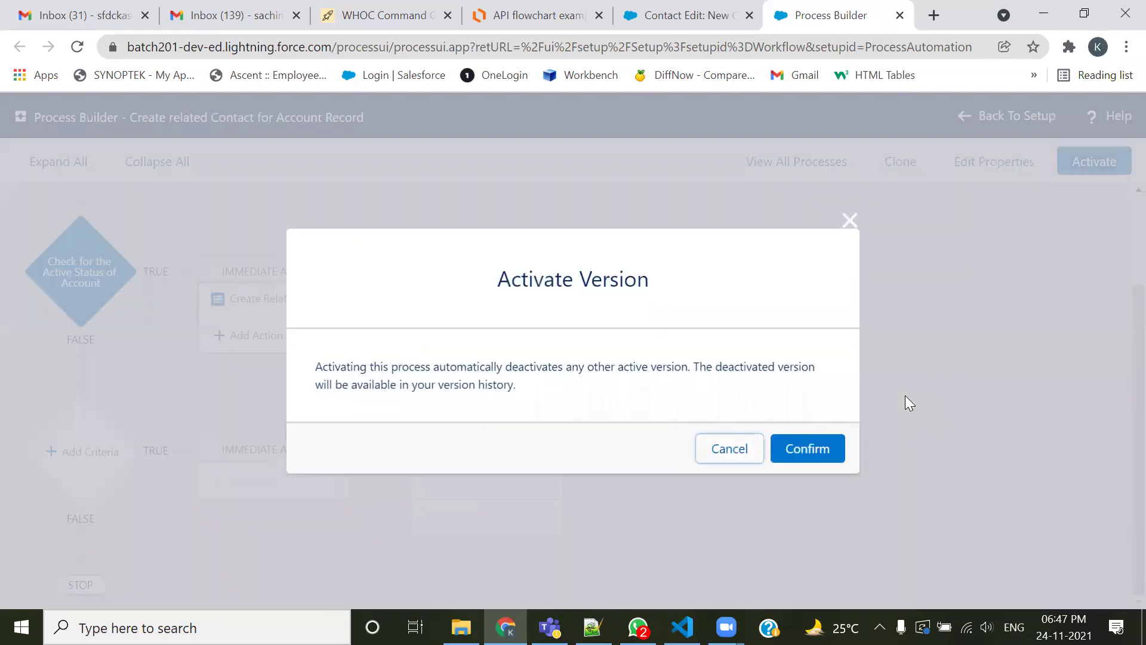
click(802, 459)
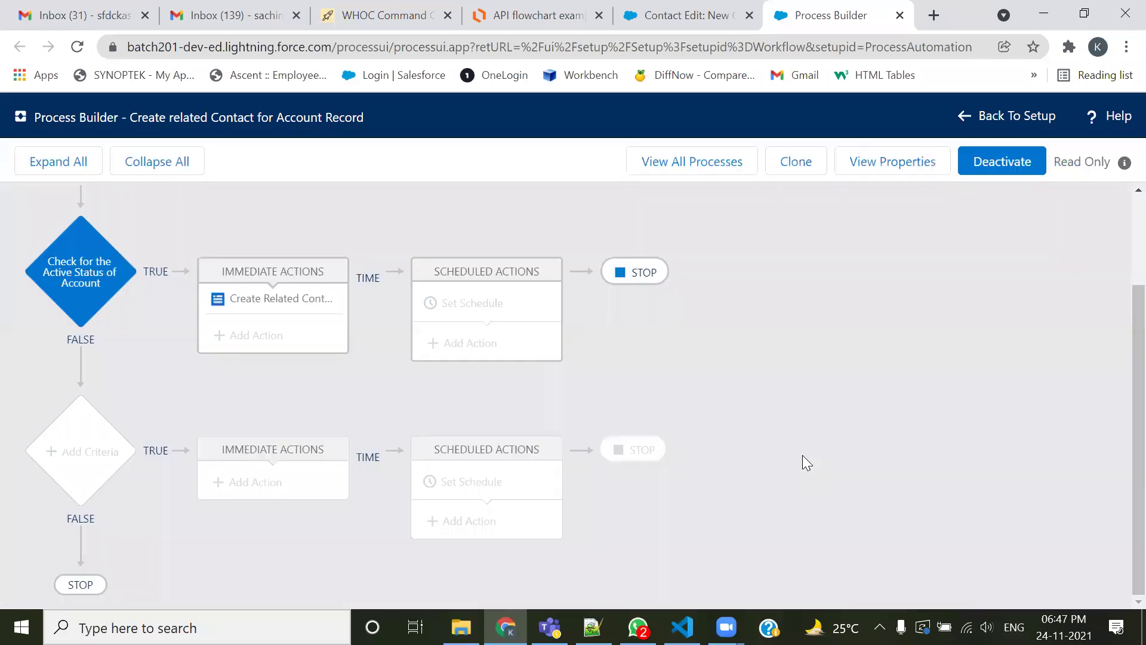
Deactivate version 1 of the New Contact Creation Notification Process and check its status
click(695, 168)
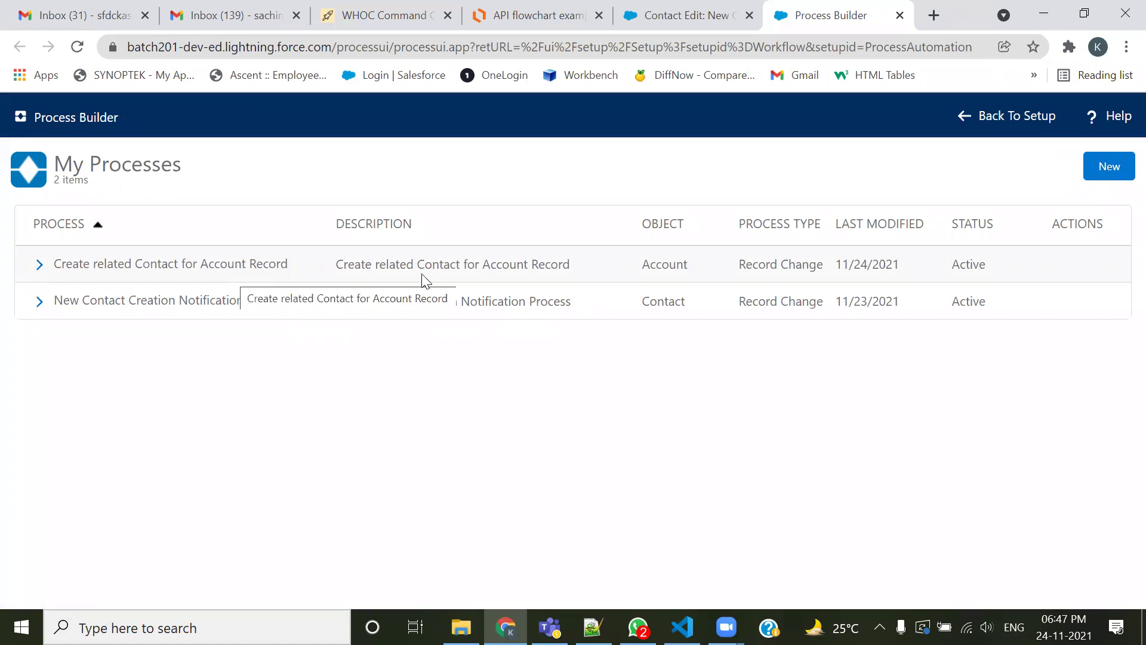
drag(689, 266, 644, 263)
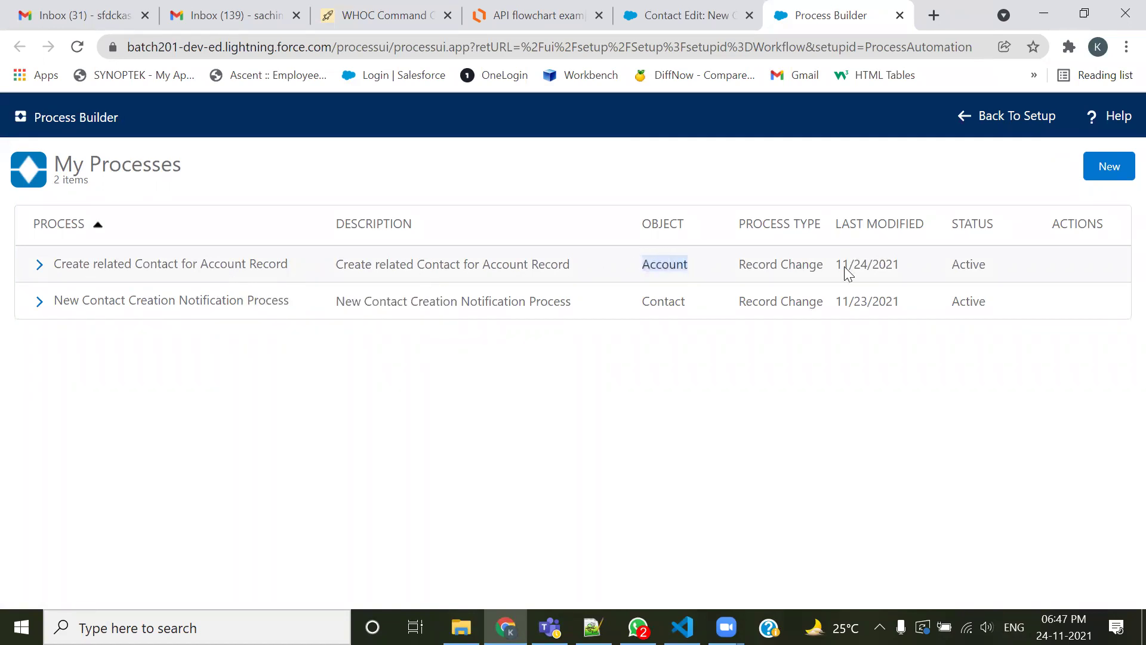
drag(1001, 266, 959, 263)
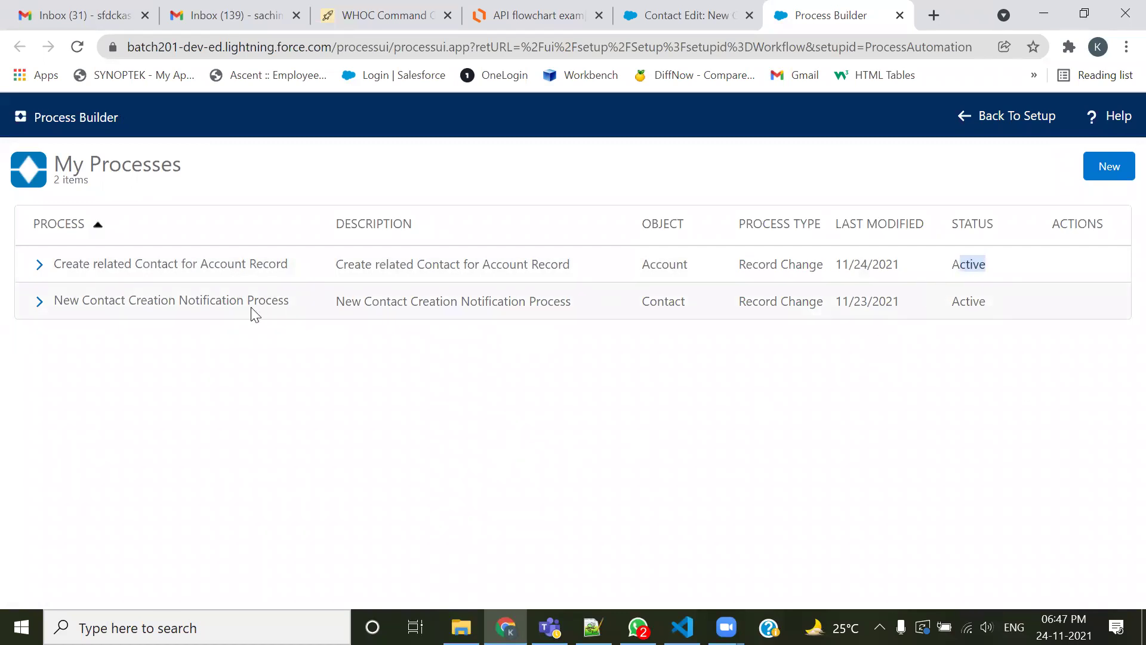
click(39, 301)
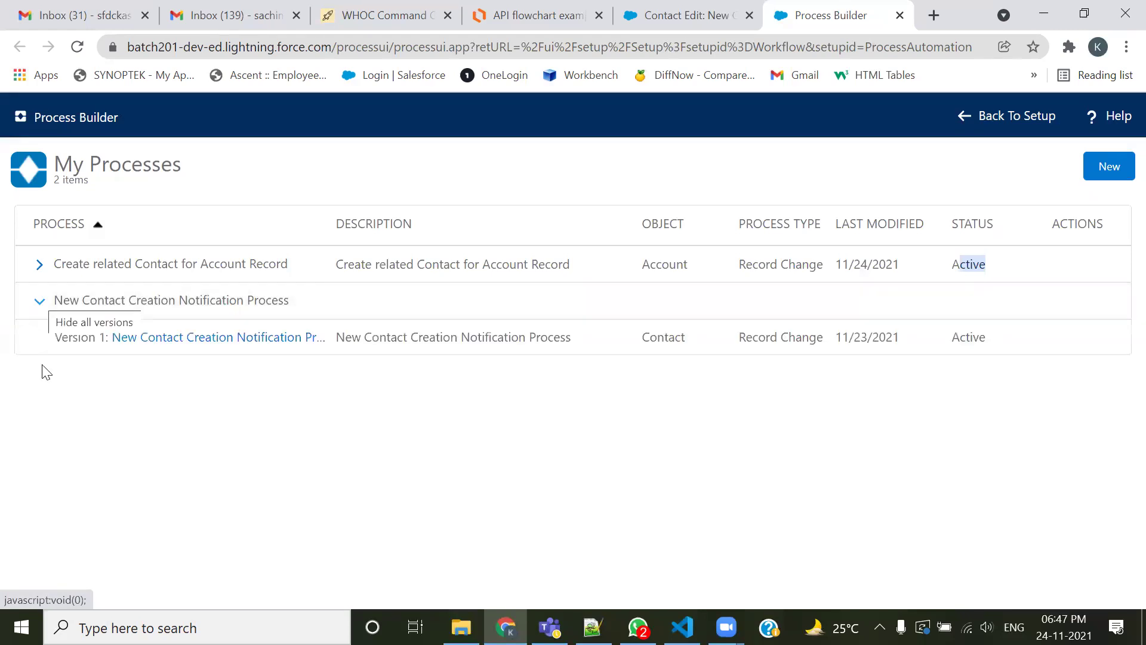
click(149, 338)
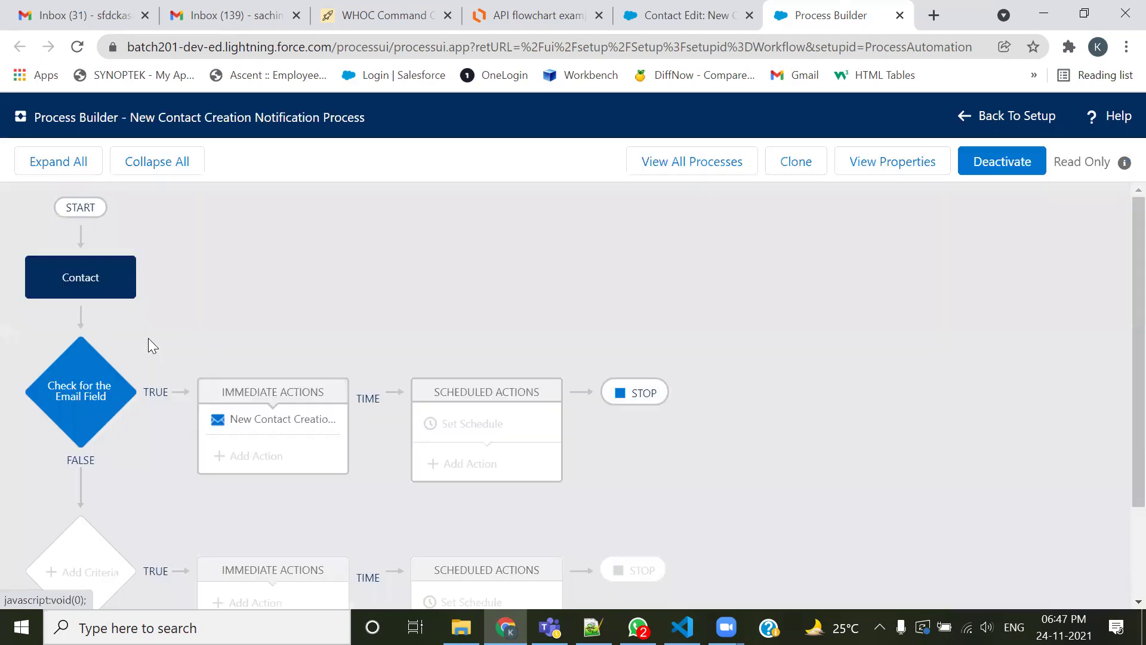
click(1000, 160)
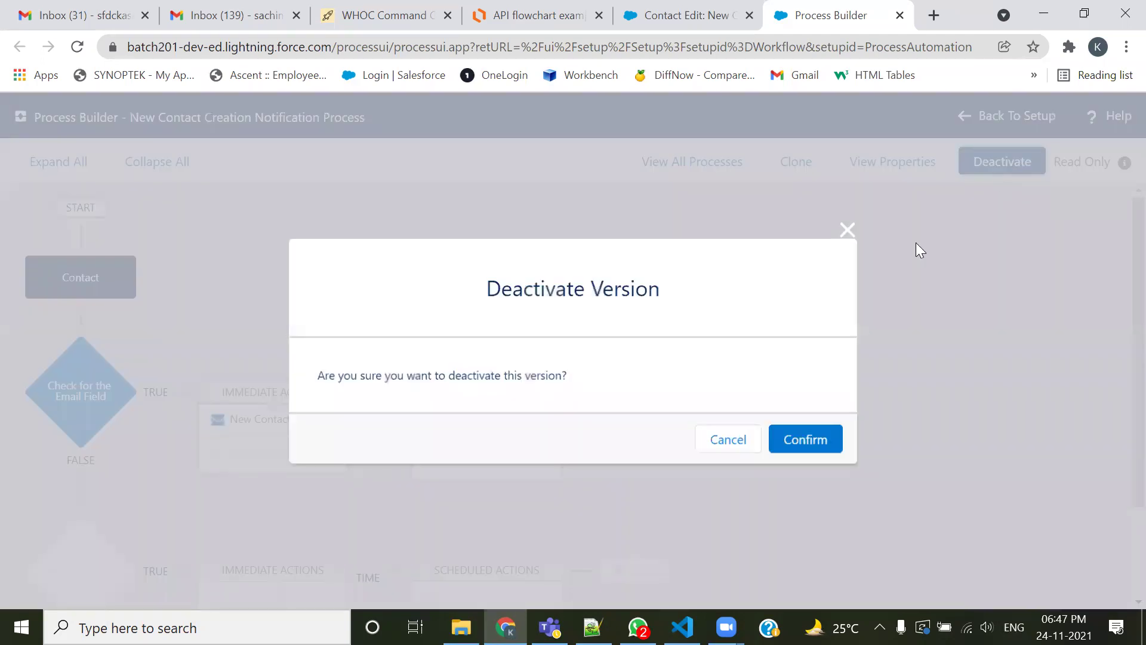
click(807, 439)
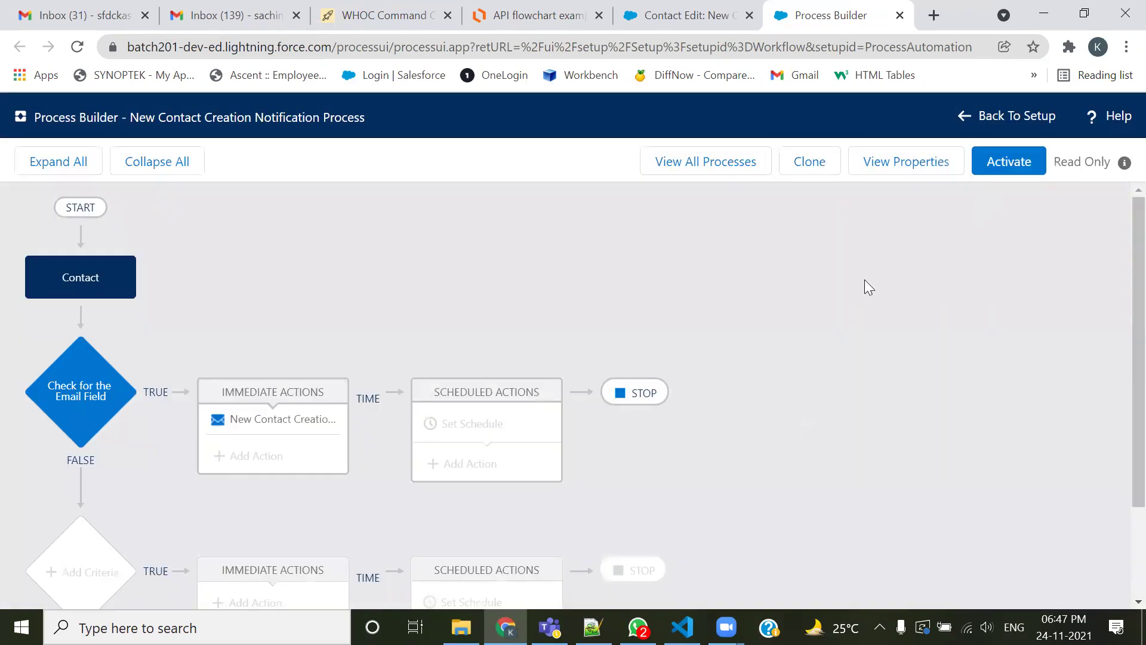
click(699, 162)
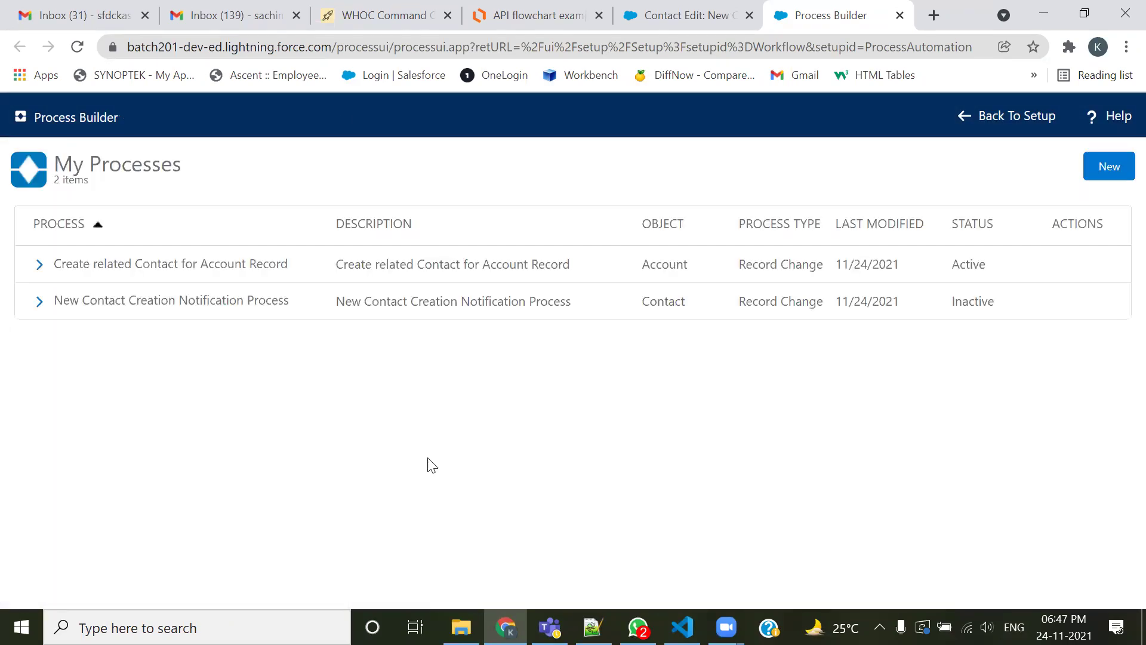
click(43, 304)
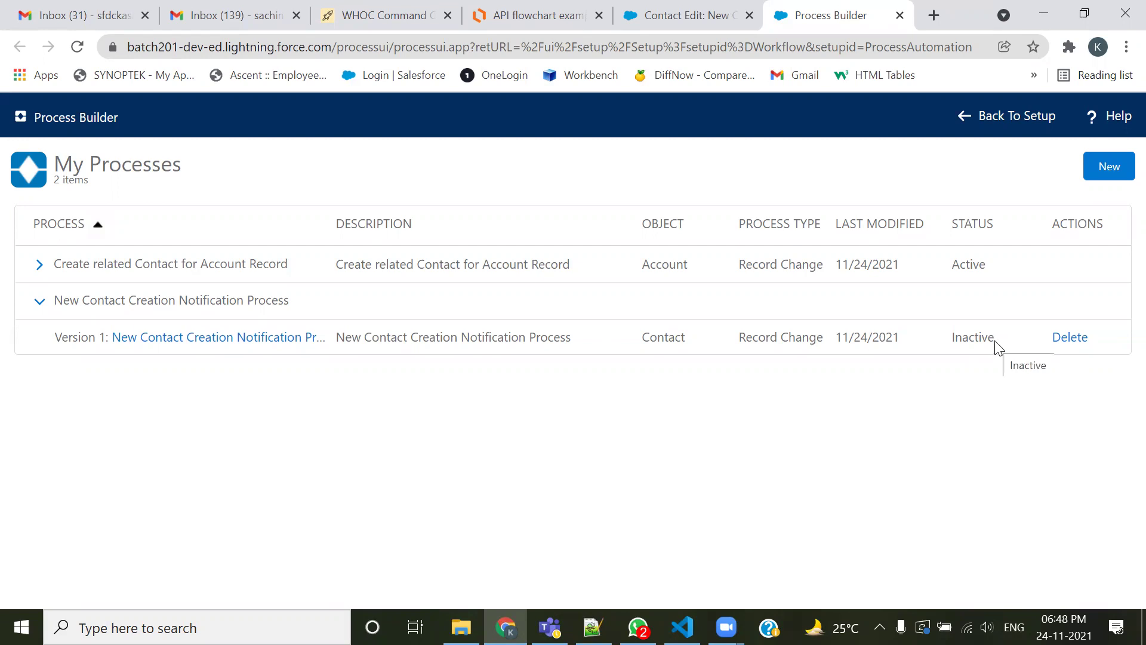
Review the process list to confirm the notification process is now Inactive
drag(990, 267, 948, 270)
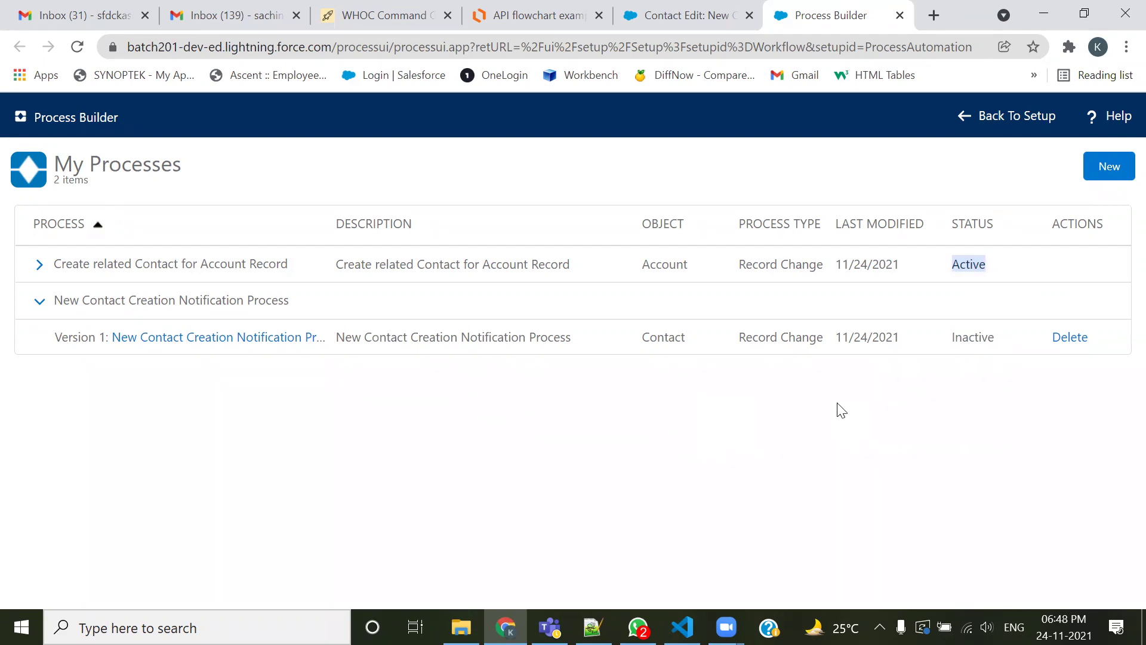
click(968, 332)
Reload the New Contact form, abandon the unsaved contact, and go to Accounts home
click(650, 12)
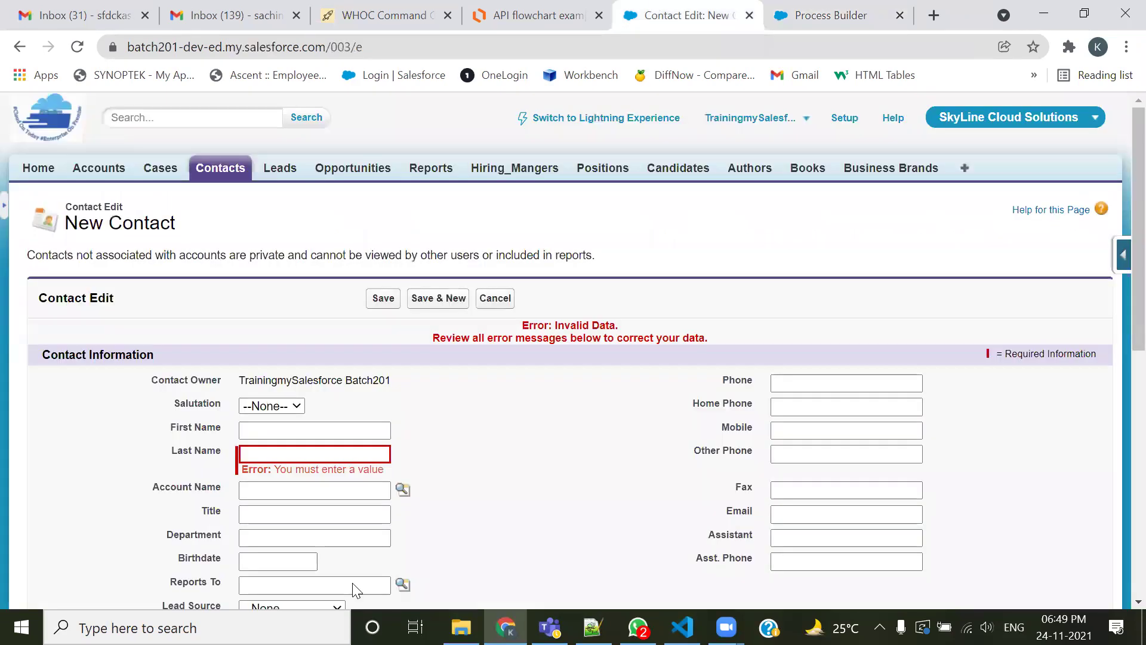
click(77, 47)
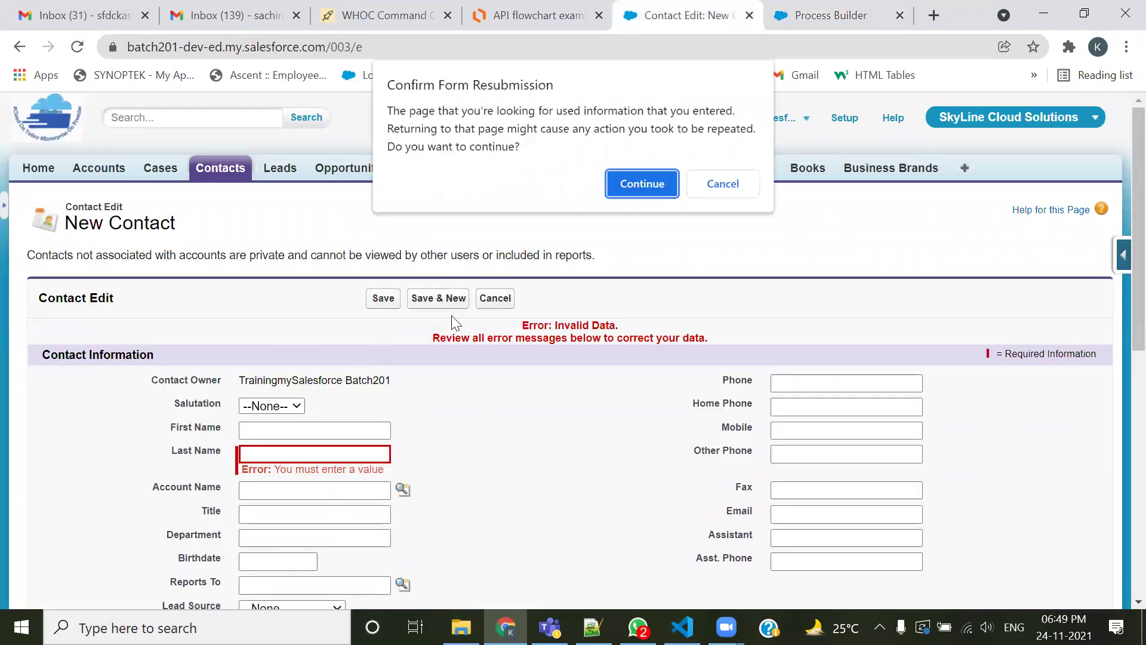
click(633, 190)
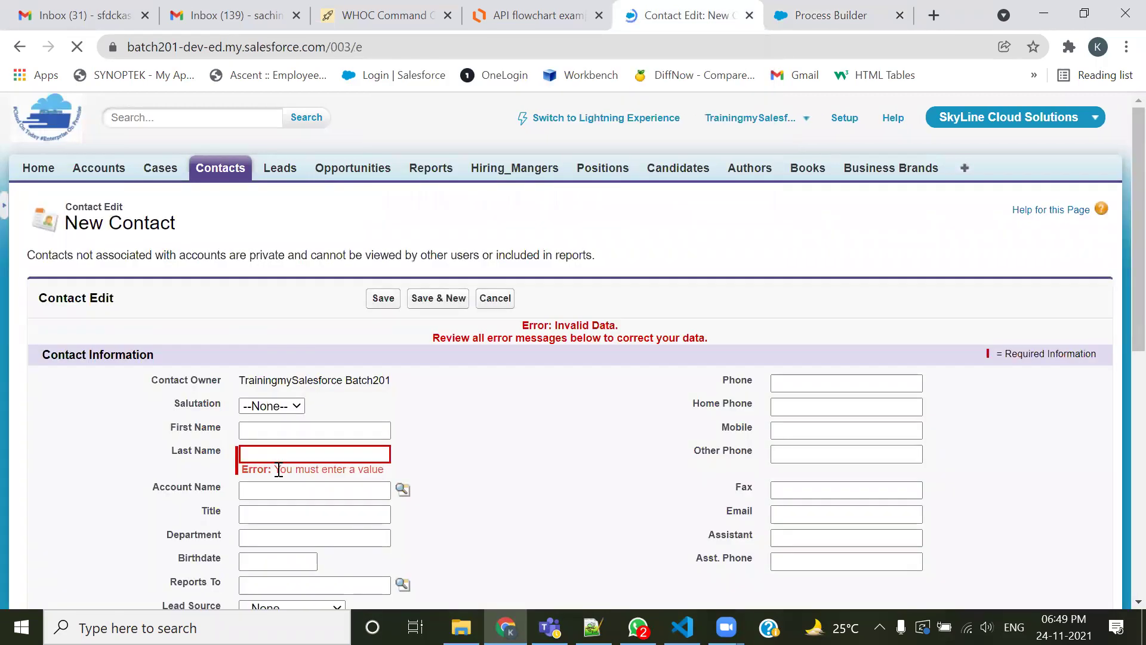
click(495, 297)
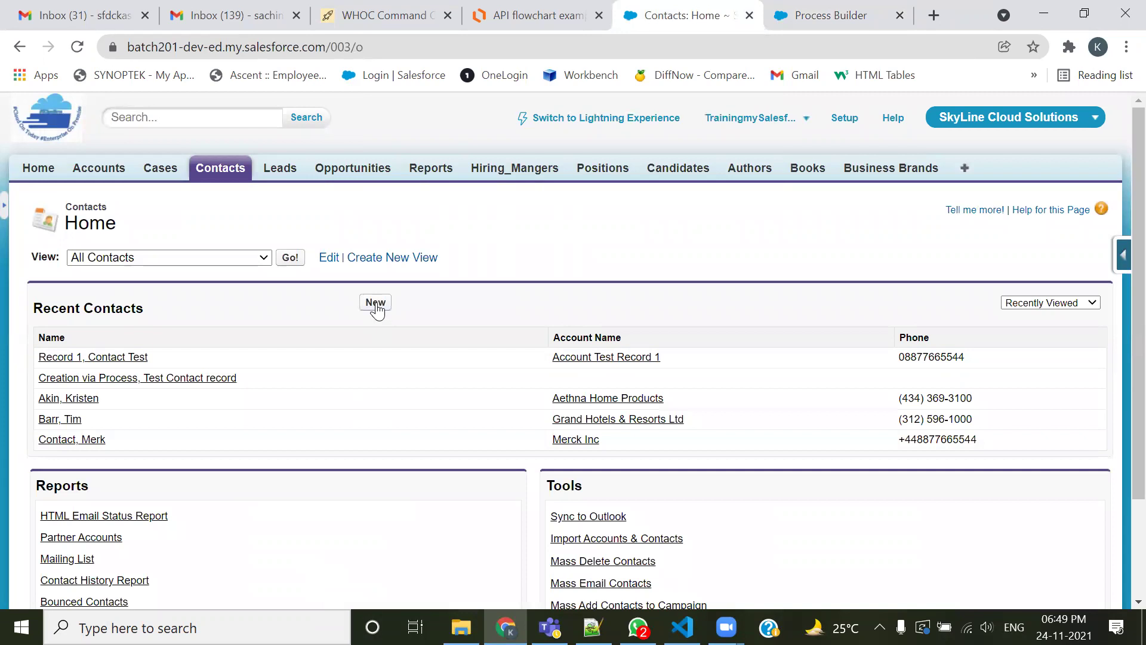
click(376, 302)
click(98, 168)
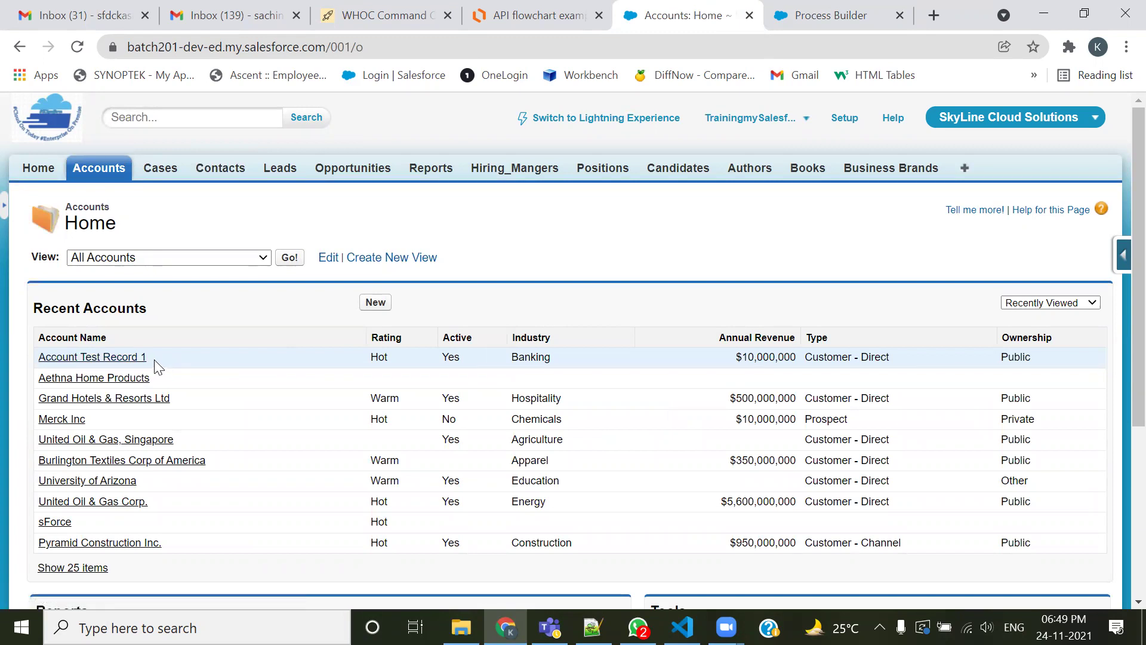
Check Account Test Record 1's related contacts, then return to the Accounts home page
click(117, 362)
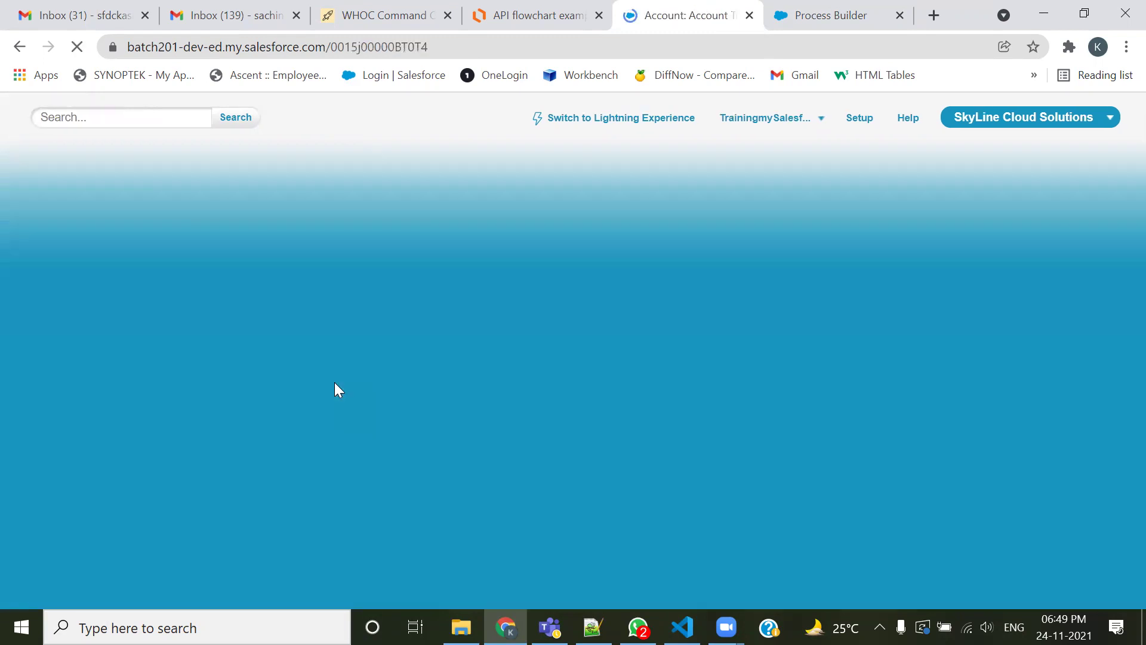
scroll(334, 388, down, 6)
scroll(334, 382, down, 2)
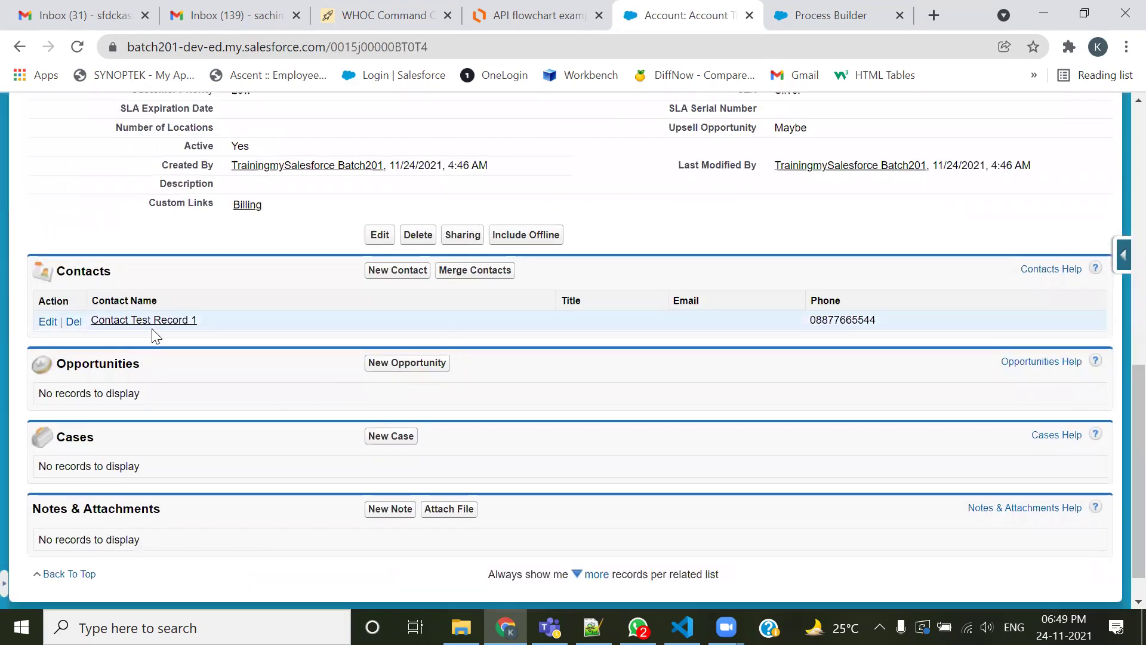
scroll(311, 380, up, 8)
scroll(315, 385, up, 3)
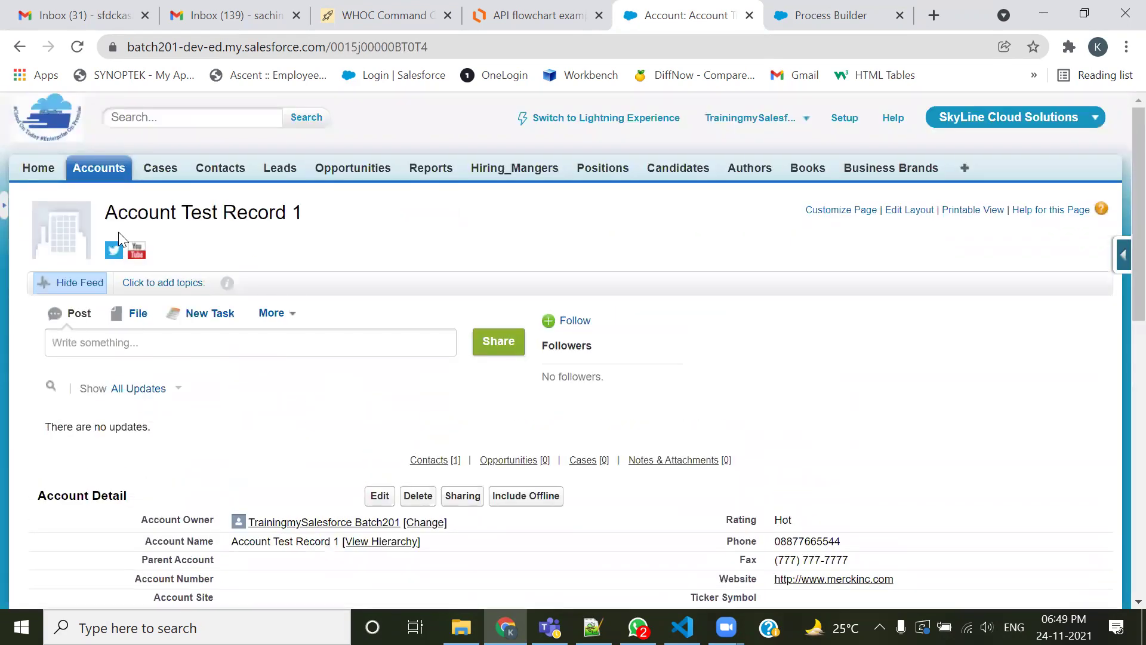
click(99, 168)
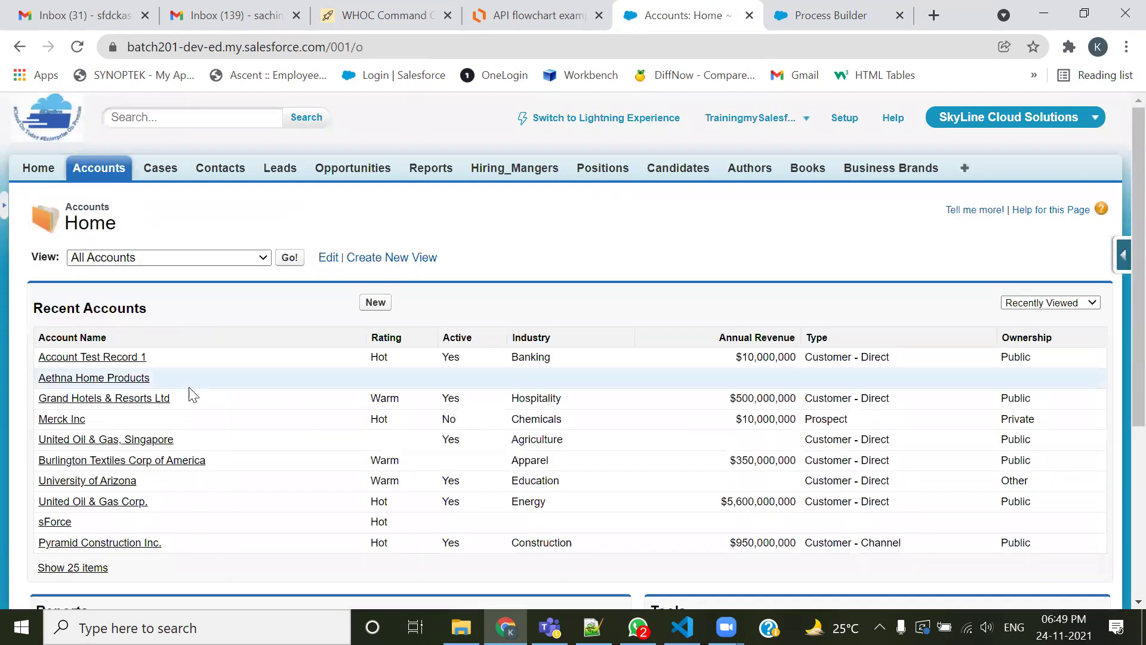
Start a new account named Account Test Record 2: Prospect, Insurance, revenue 10000000, rating Hot
click(378, 306)
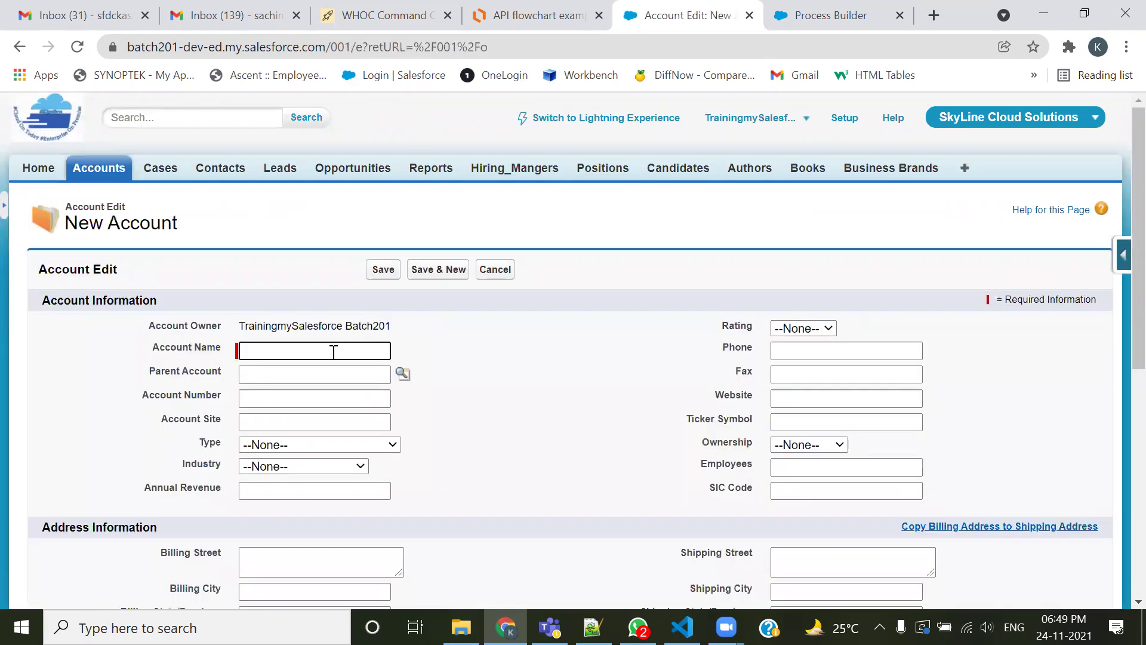
text(Account Sharing Rule Test)
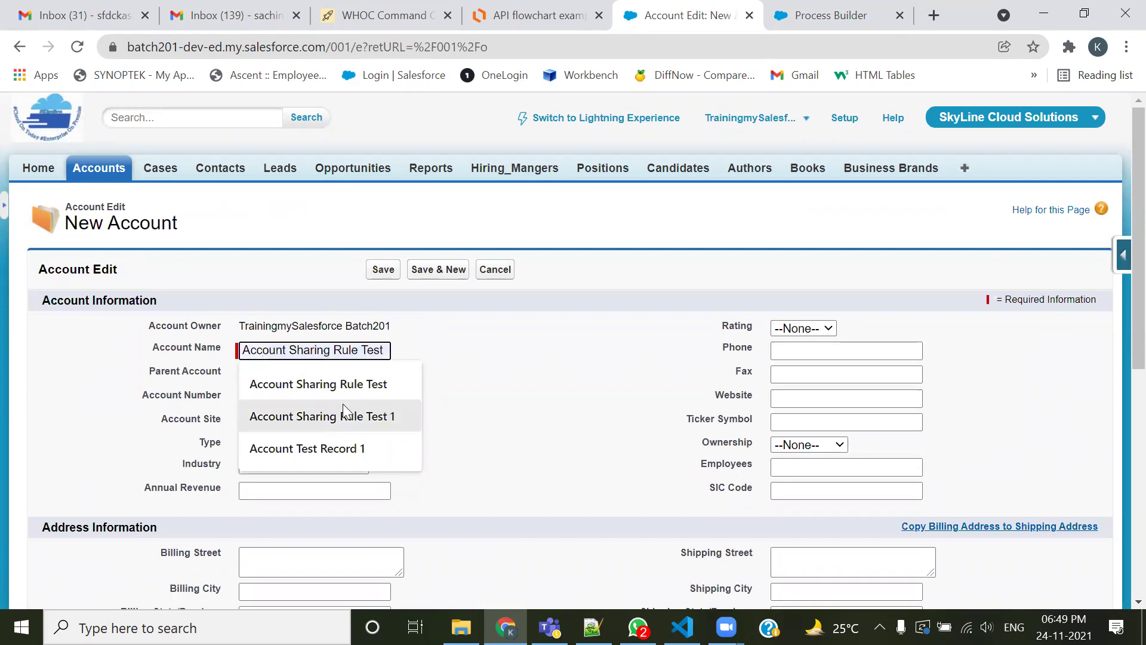
click(330, 445)
key(BackSpace)
text(2)
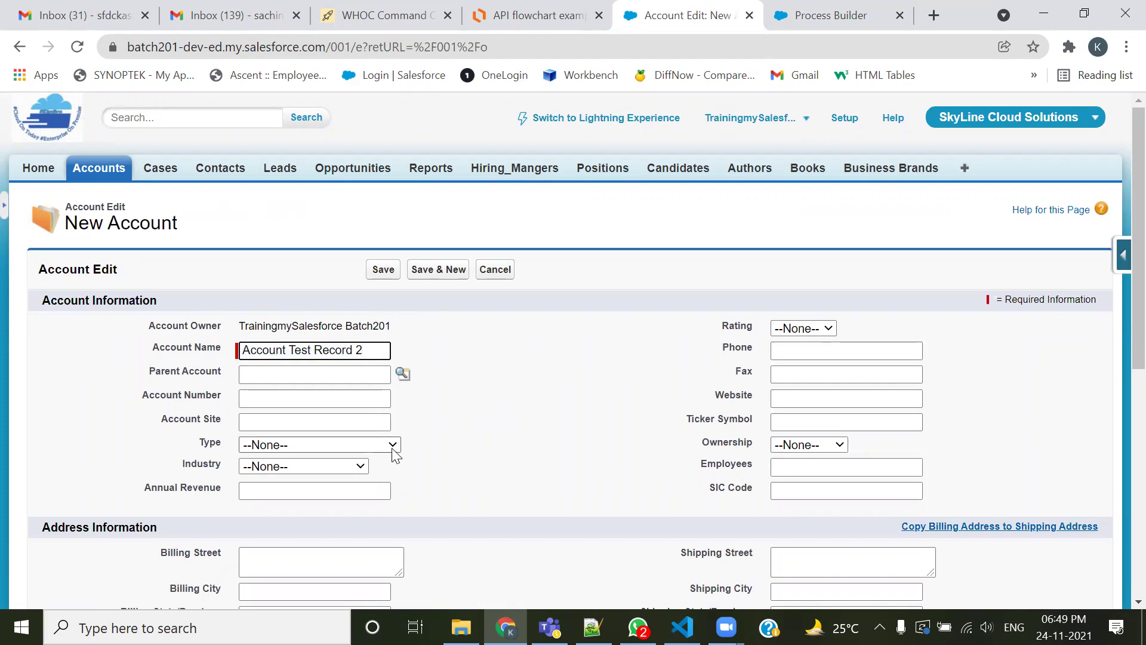
click(392, 445)
click(322, 475)
click(320, 467)
click(308, 432)
click(333, 488)
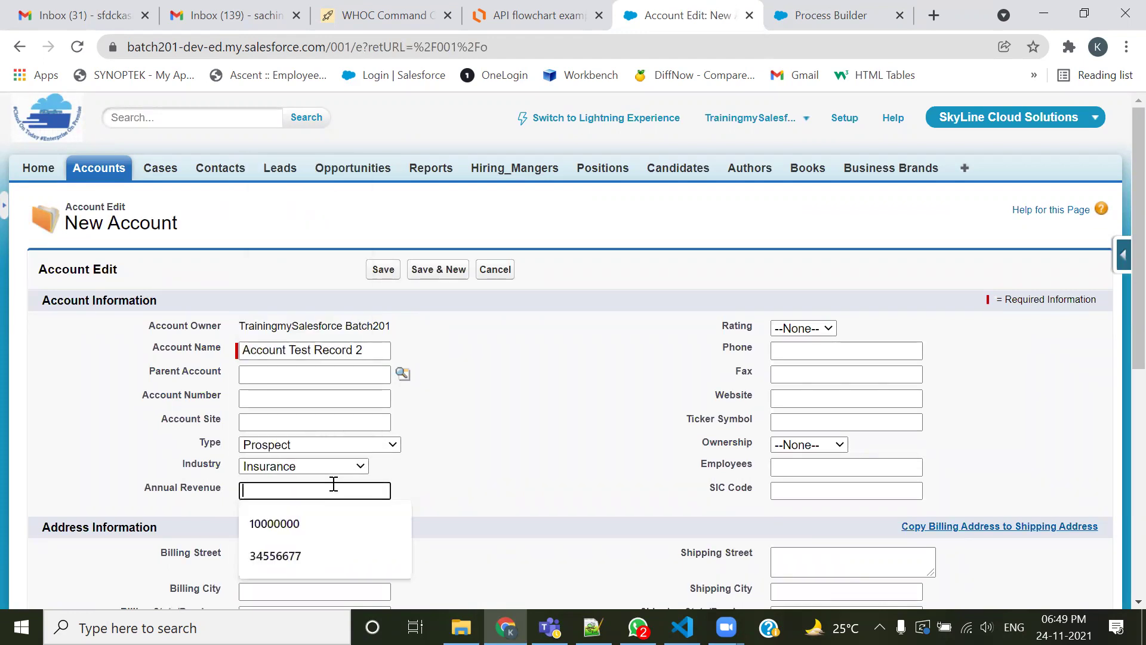
click(332, 520)
click(819, 332)
click(810, 356)
click(814, 352)
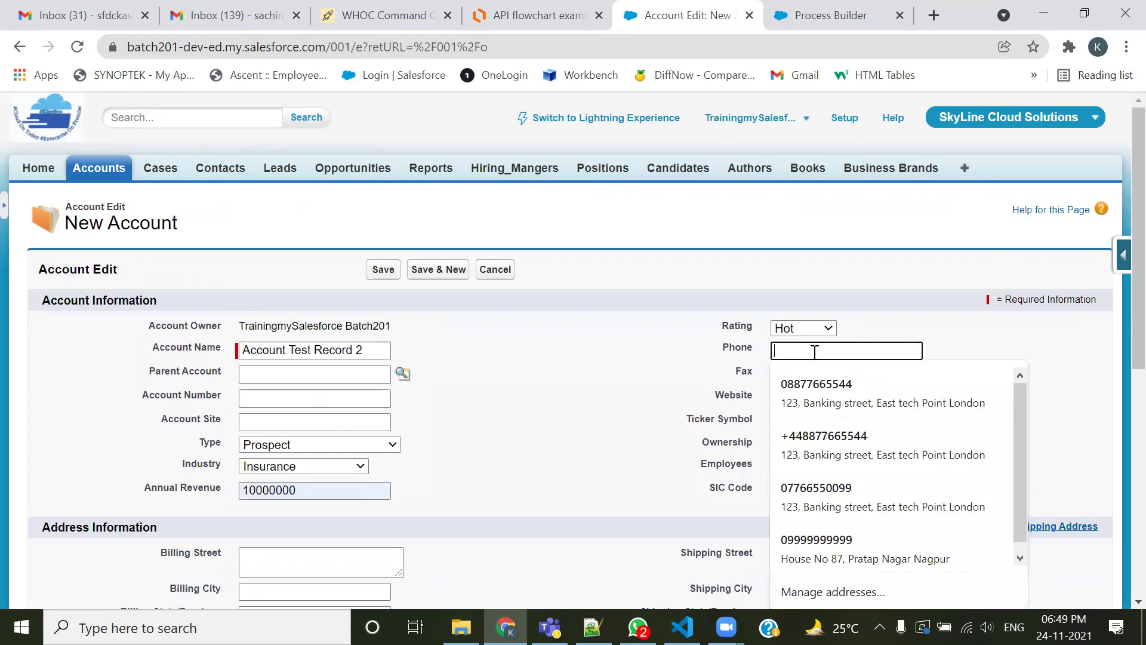
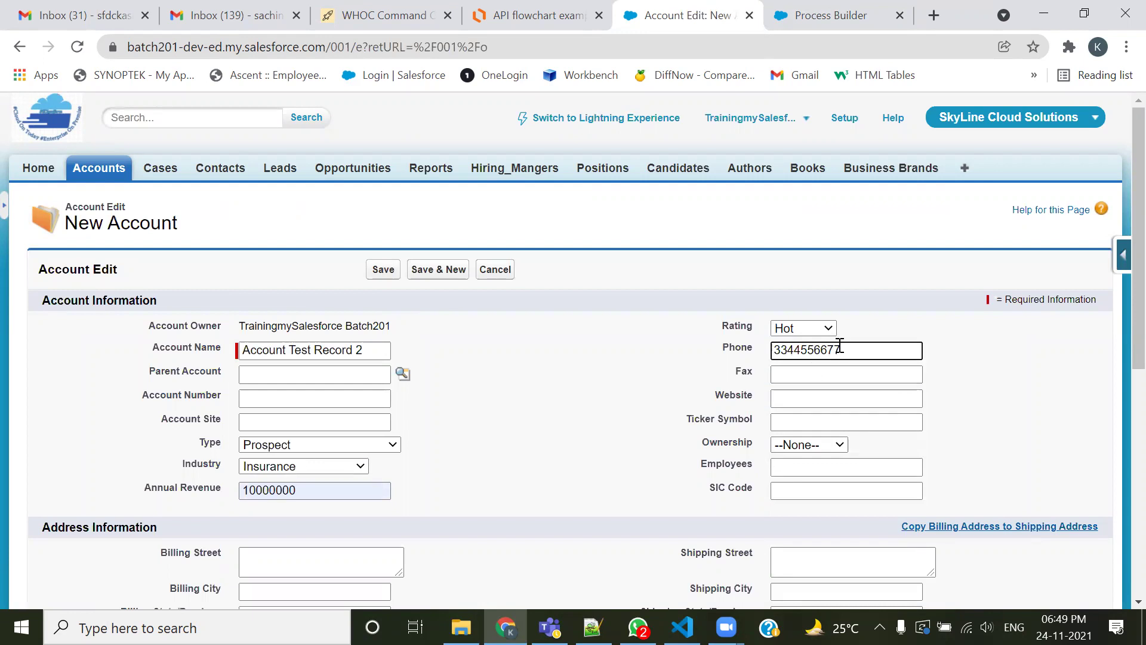
drag(842, 350, 770, 351)
key(ctrl+c)
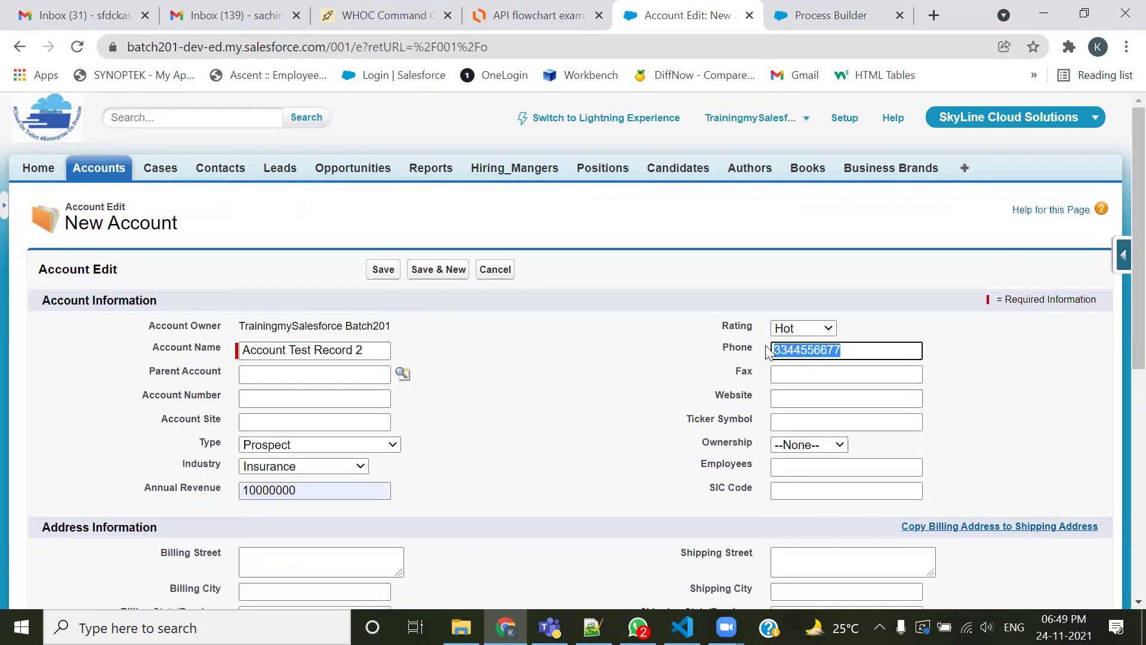
click(840, 376)
key(ctrl+v)
click(875, 403)
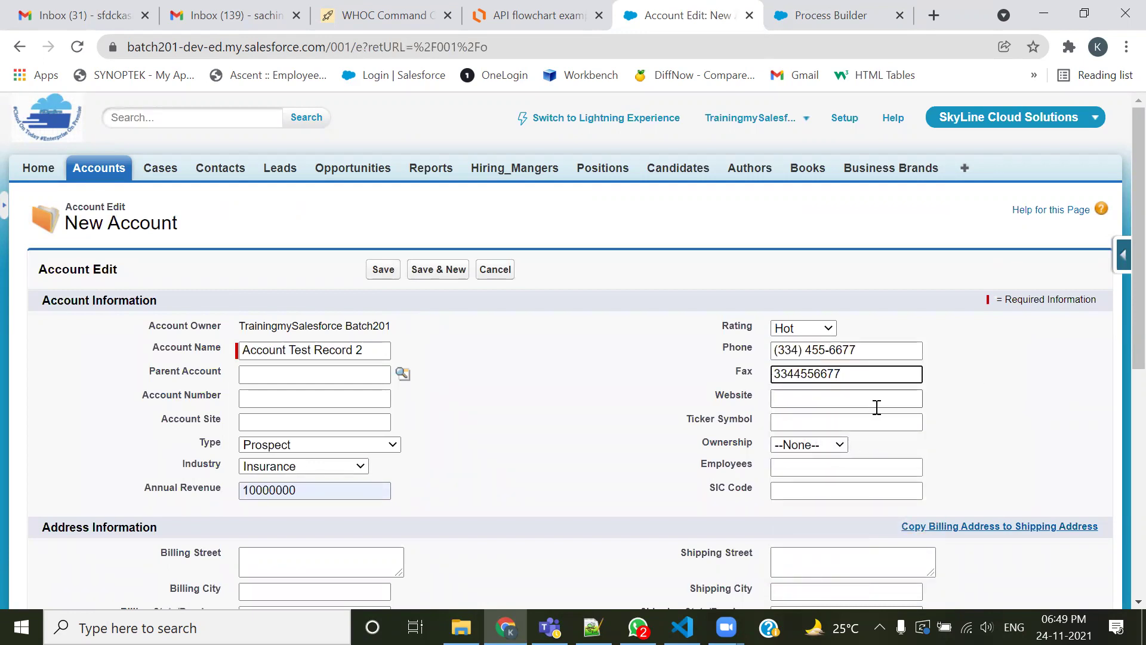
click(844, 366)
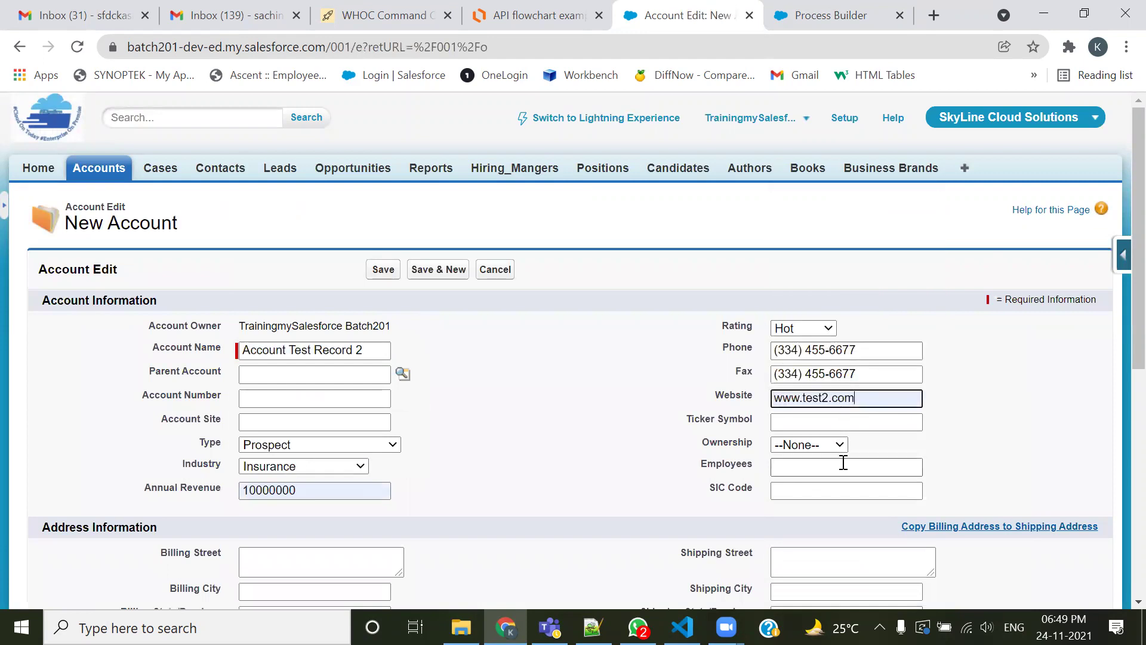
scroll(853, 430, down, 1)
scroll(854, 431, down, 3)
click(809, 265)
click(818, 308)
scroll(436, 487, down, 3)
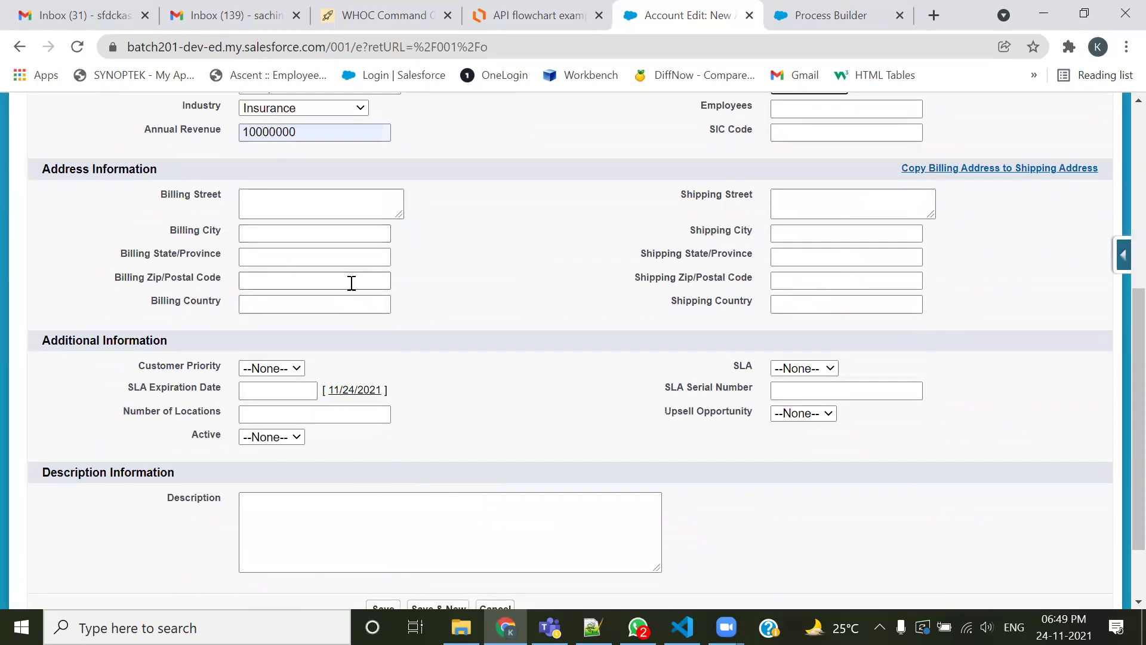
Replace the fax with a different number after checking the requirement notes
click(592, 627)
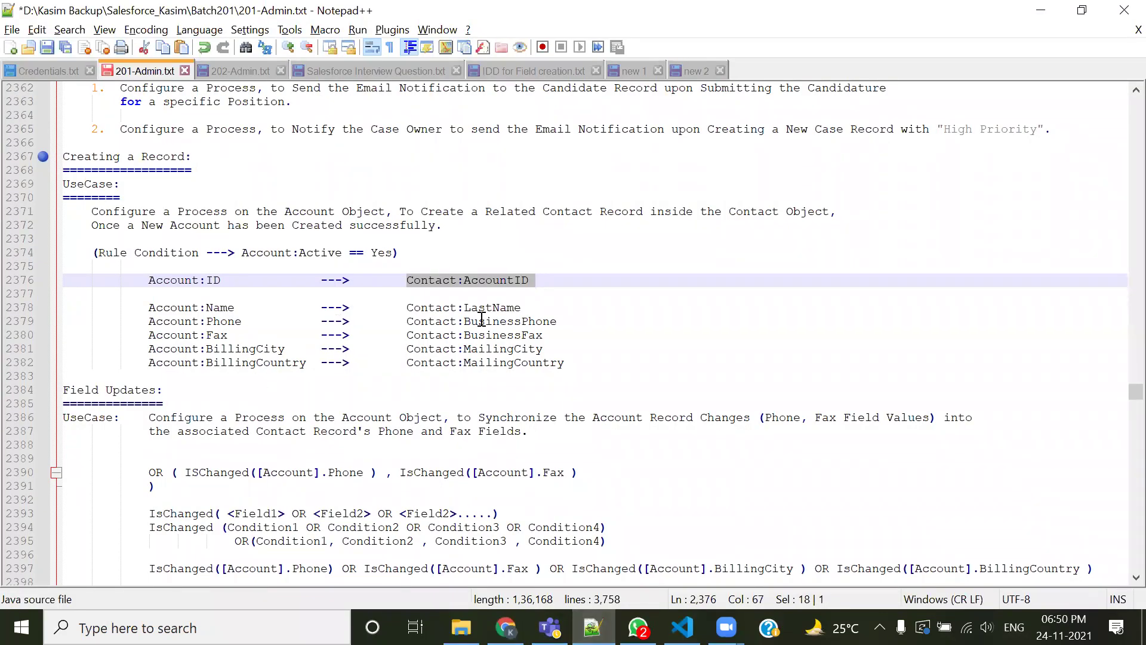
key(alt+Tab)
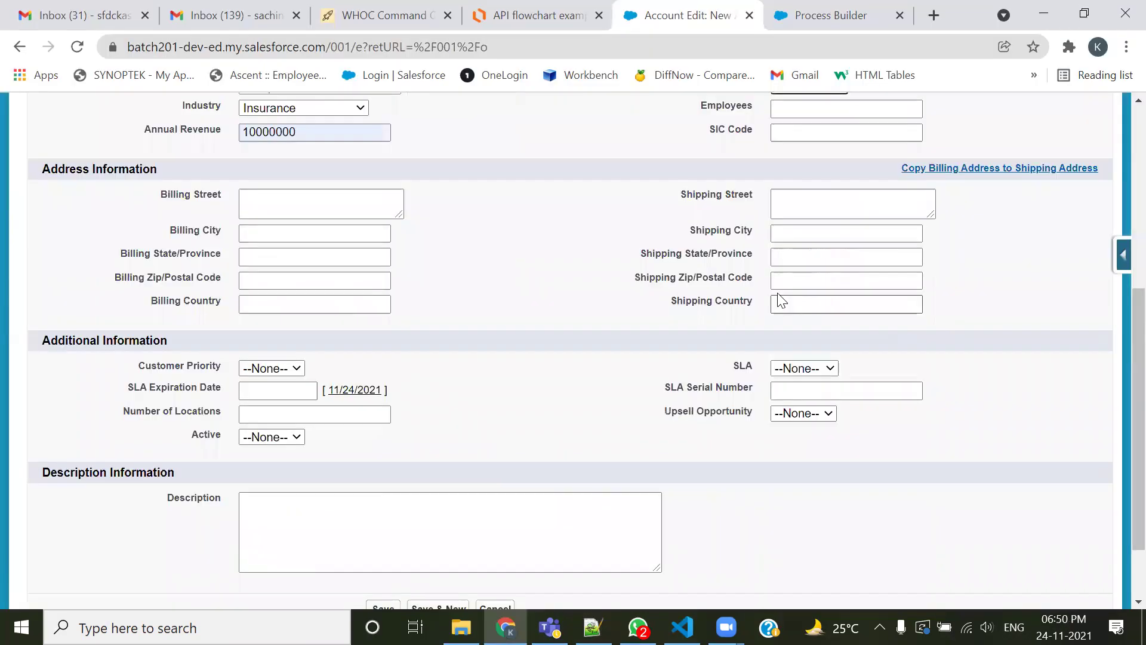
scroll(777, 298, up, 4)
drag(864, 284, 742, 289)
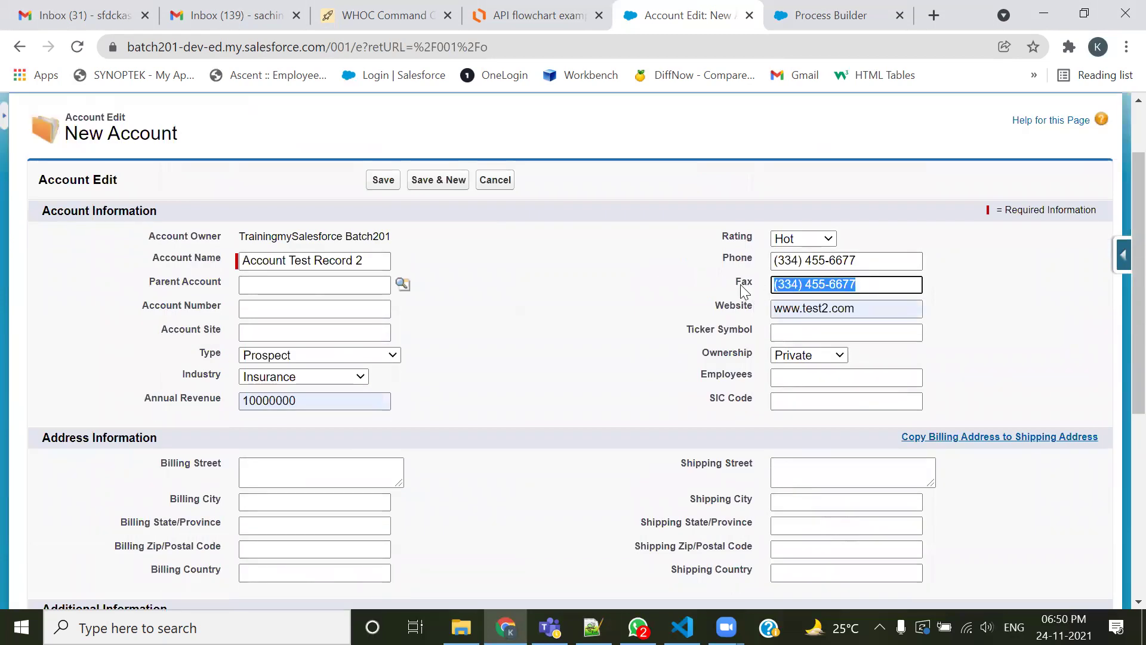
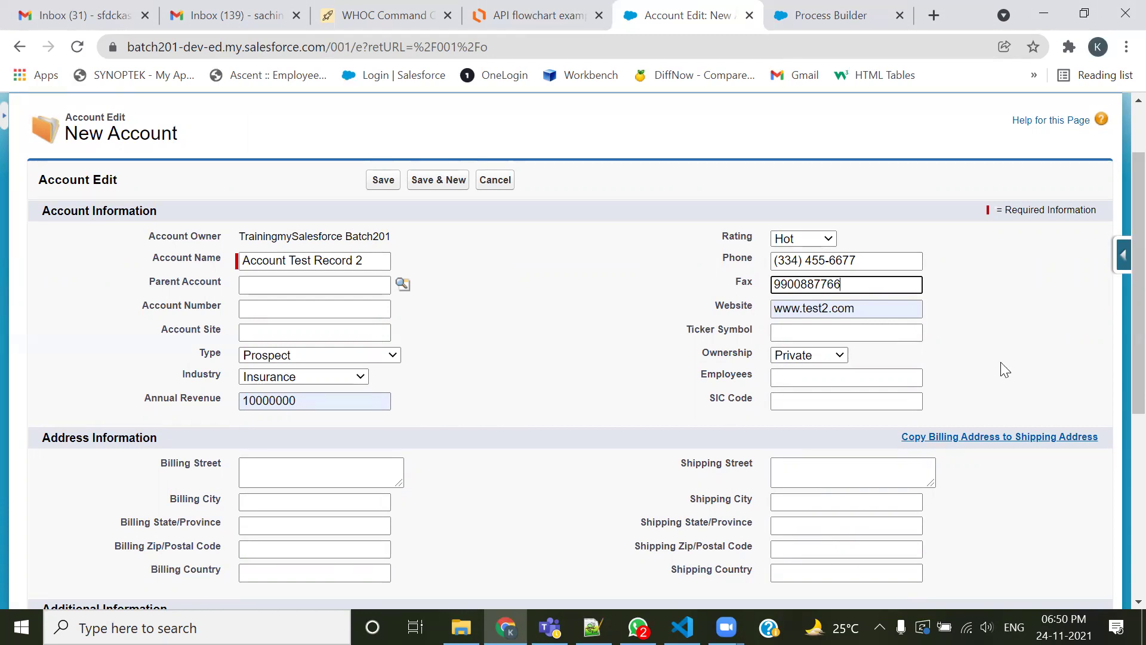
key(alt+Tab)
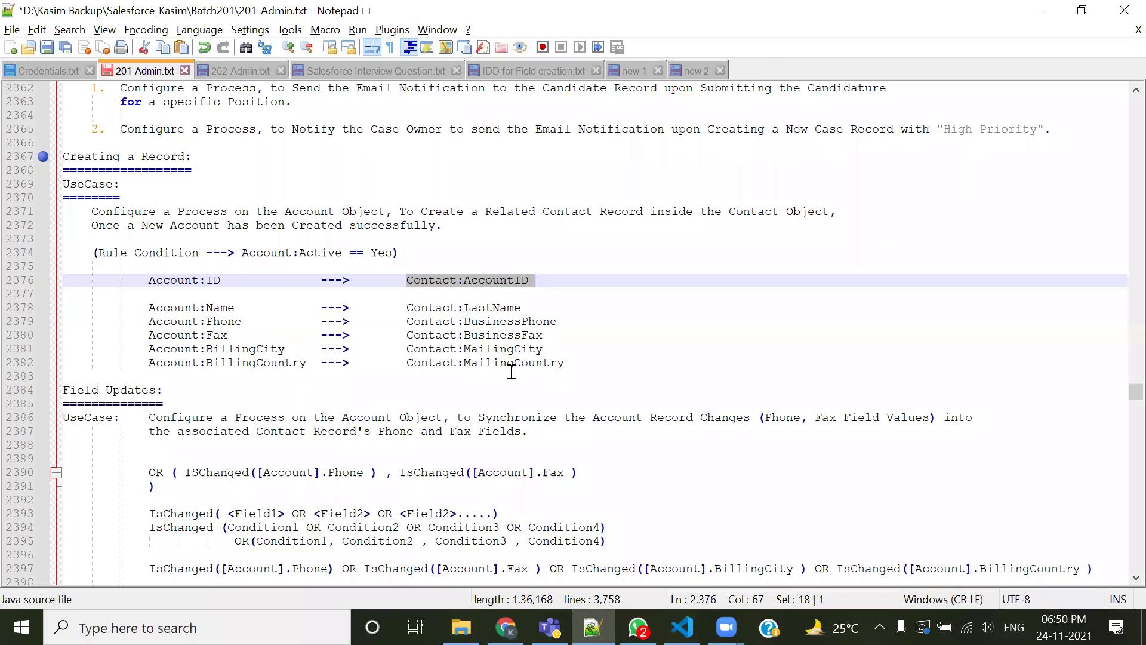
key(alt+Tab)
Enter billing city Pune and billing country India
click(290, 499)
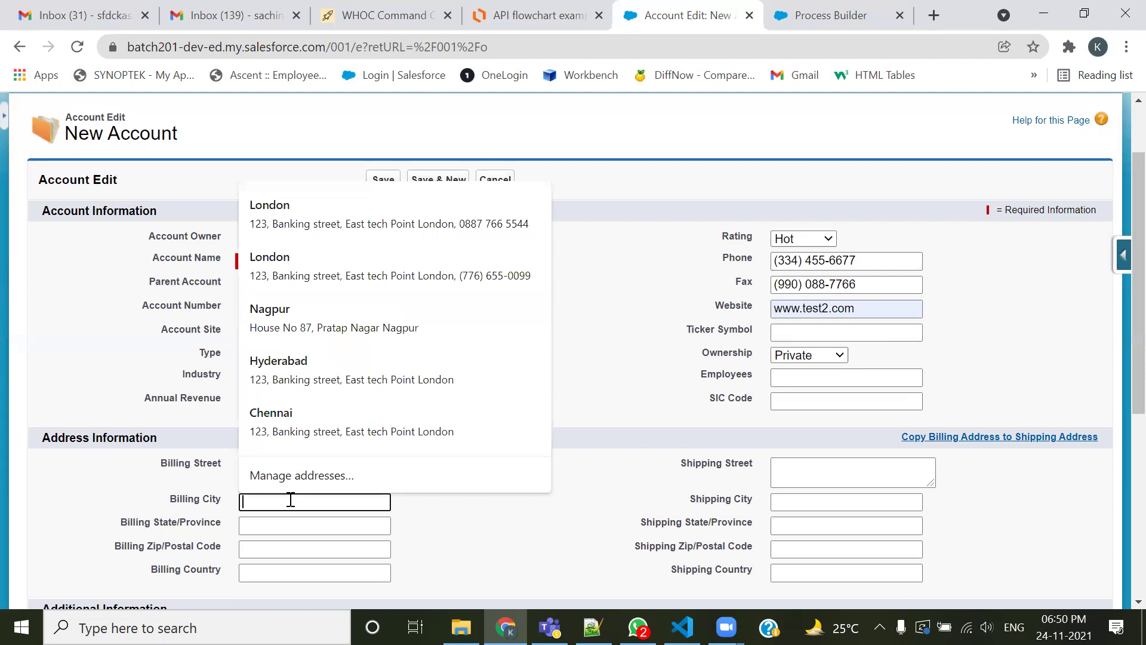
text(Pune)
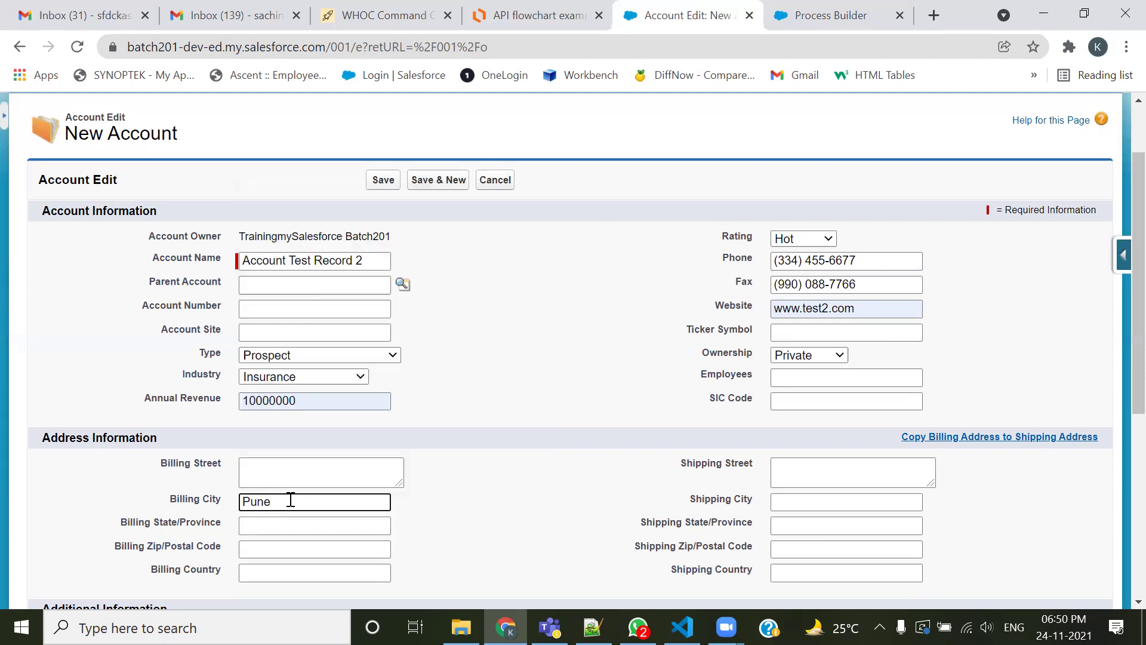
click(274, 573)
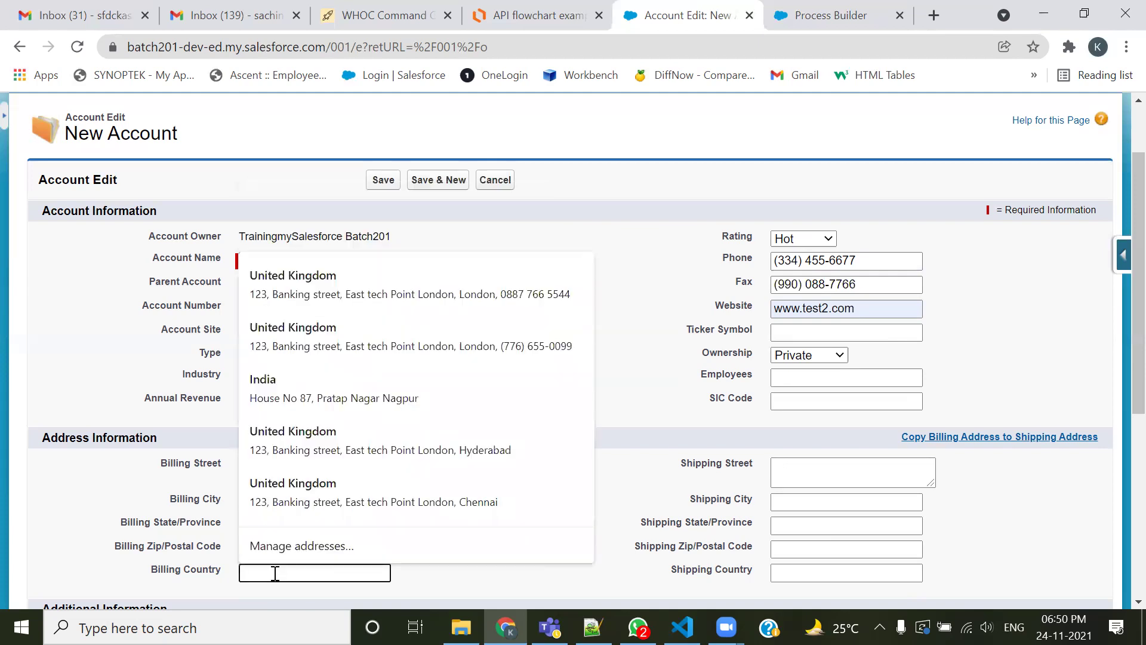
text(India)
click(539, 479)
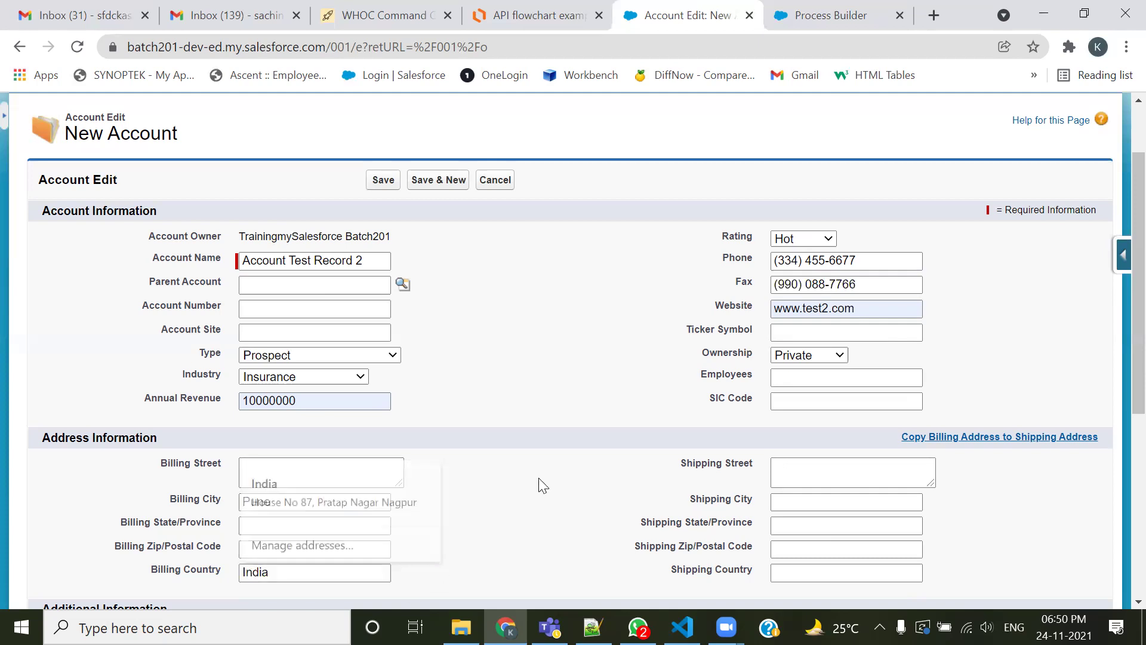
Review the billing fields and Active choices, then save the new account
scroll(539, 479, down, 2)
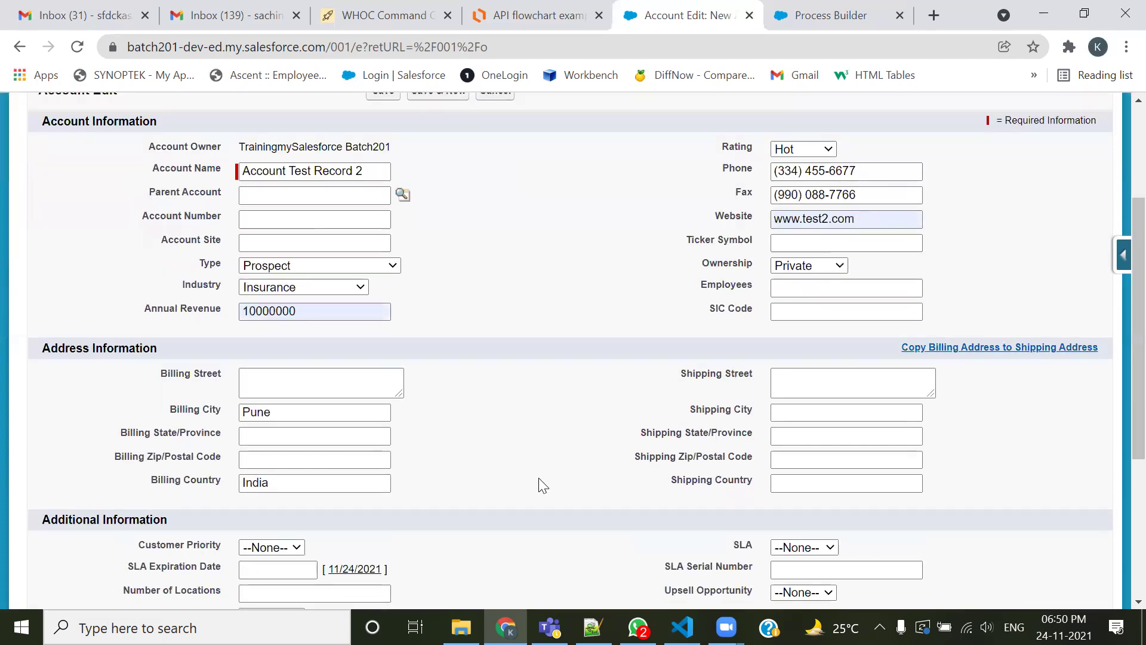
triple_click(184, 409)
drag(144, 489, 257, 481)
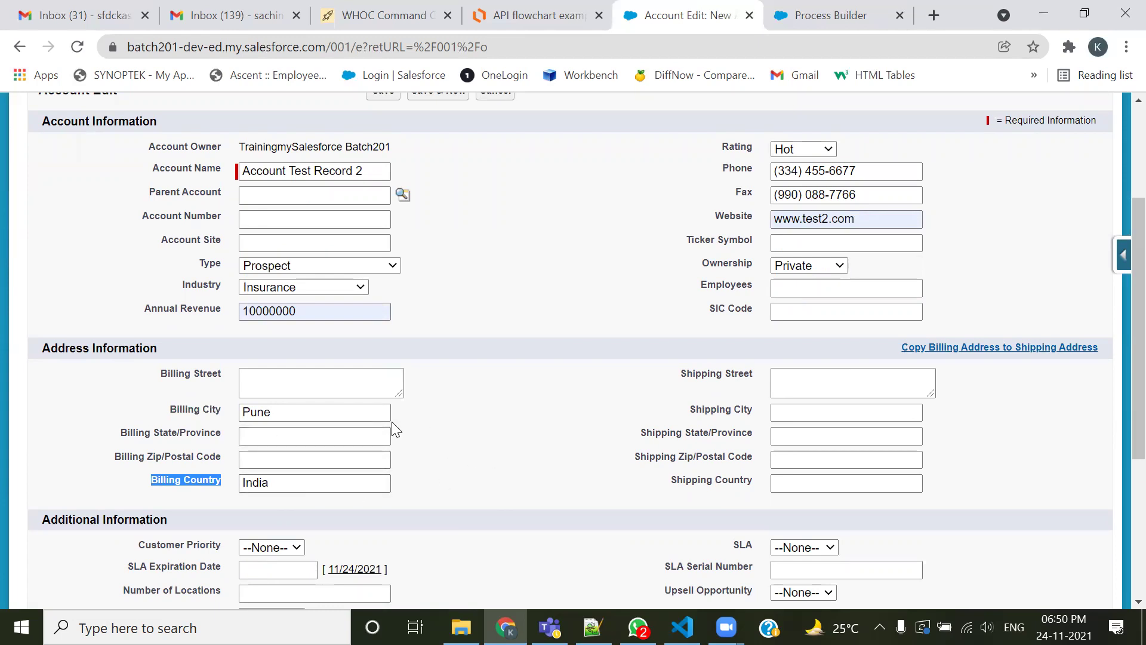
scroll(391, 423, down, 1)
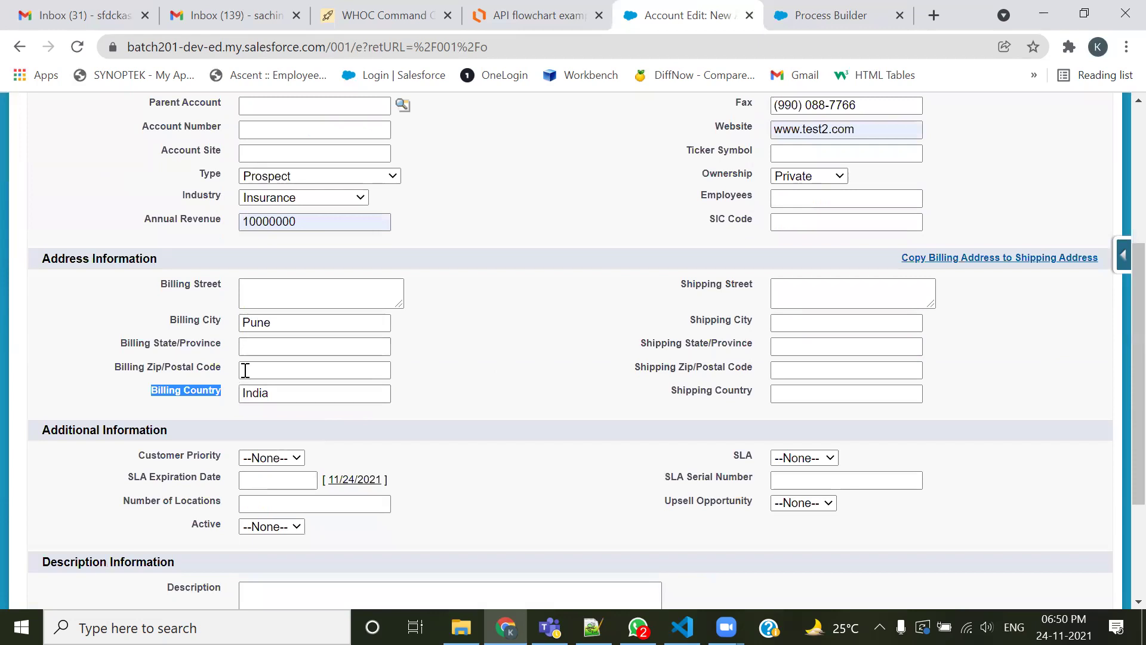
scroll(453, 359, down, 3)
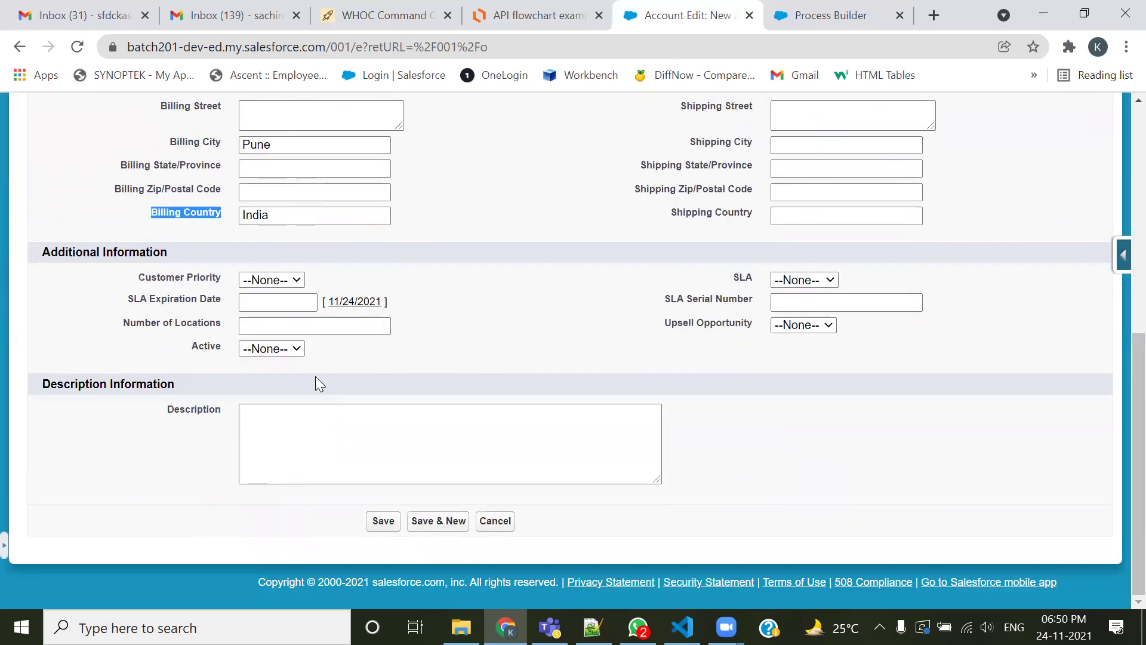
click(280, 351)
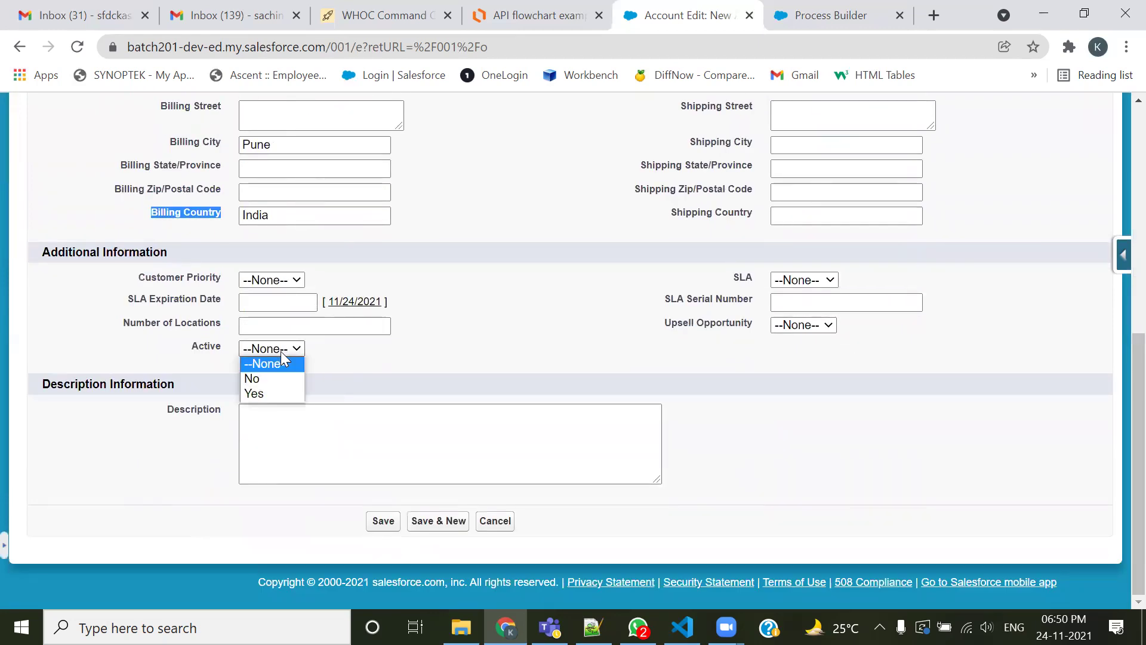
scroll(506, 326, up, 6)
click(382, 182)
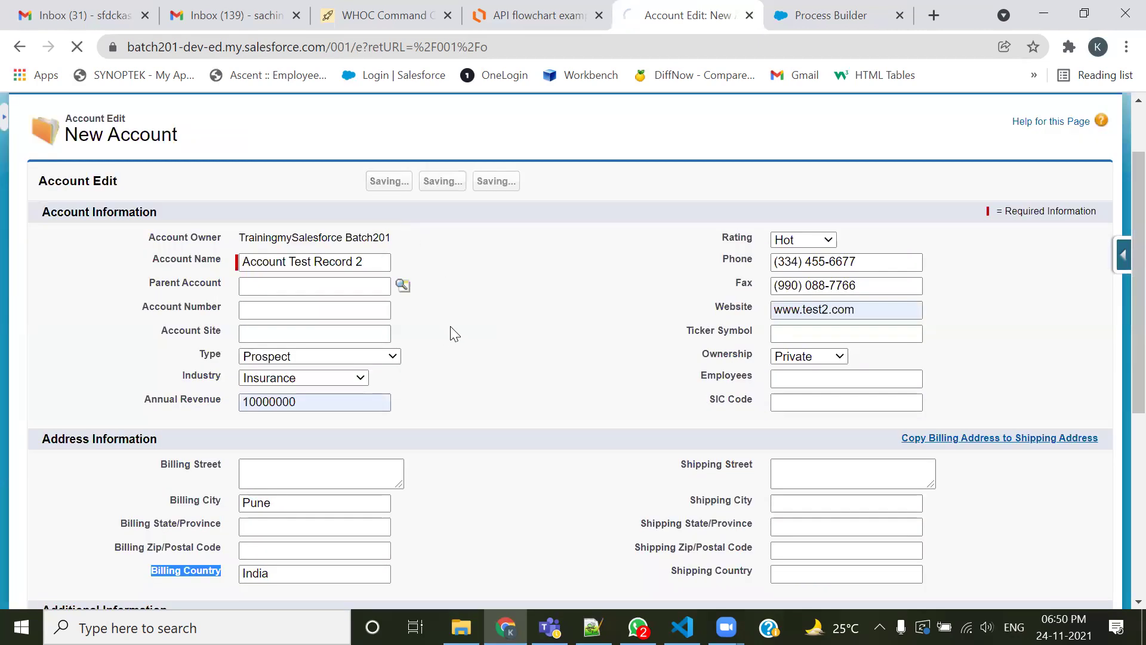
scroll(327, 332, down, 3)
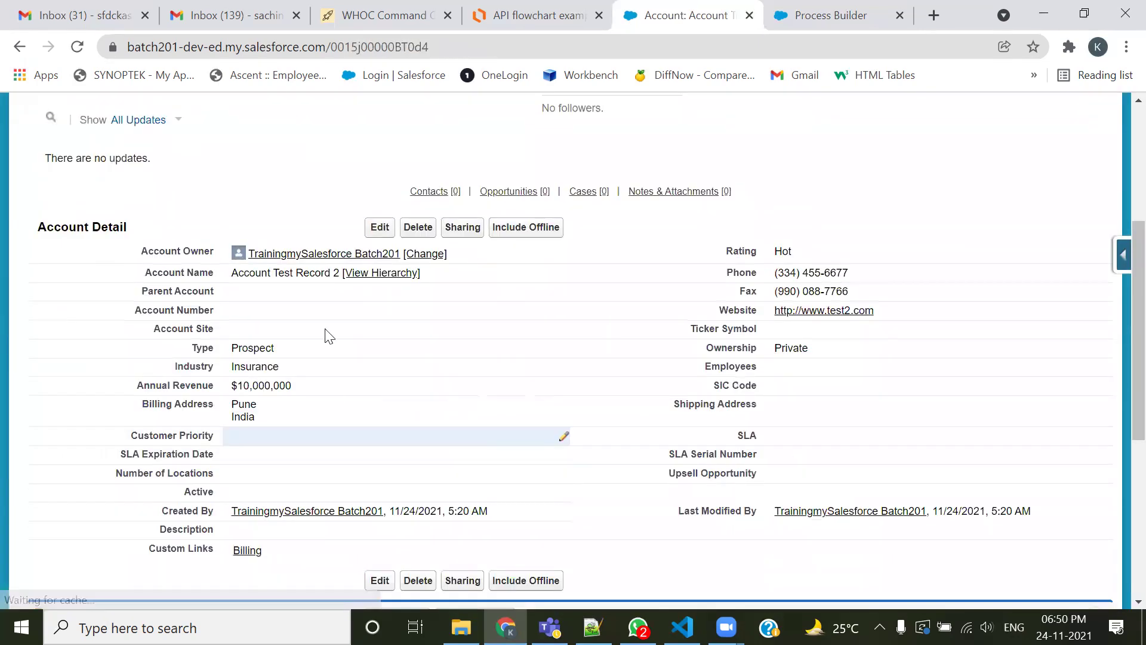
scroll(328, 352, down, 5)
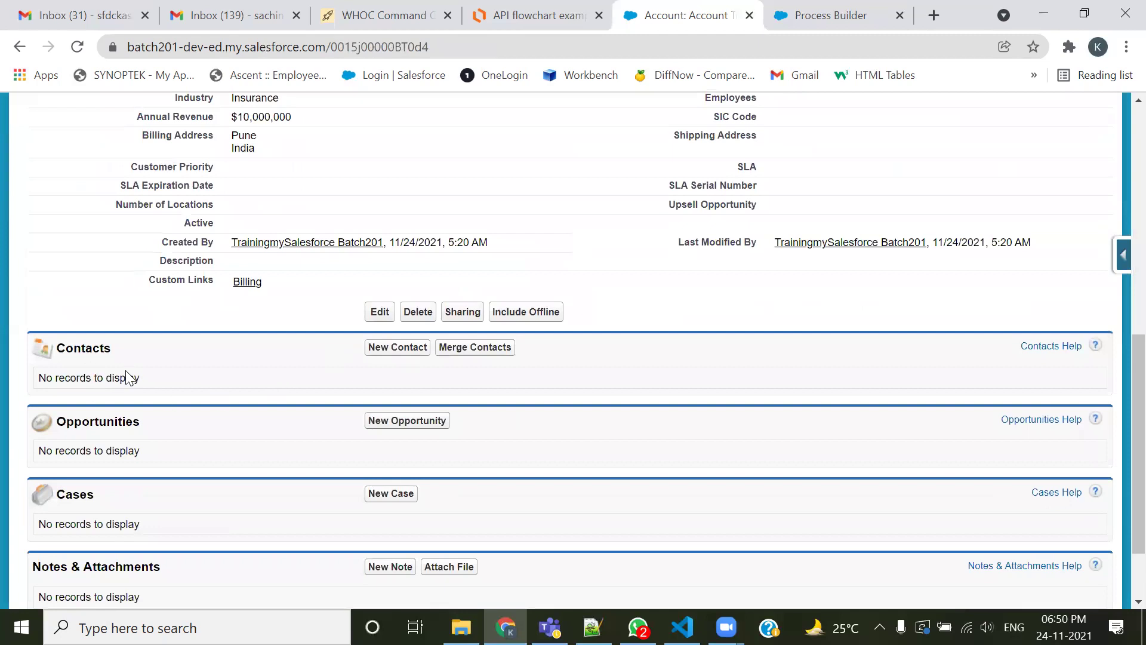
drag(125, 358, 40, 357)
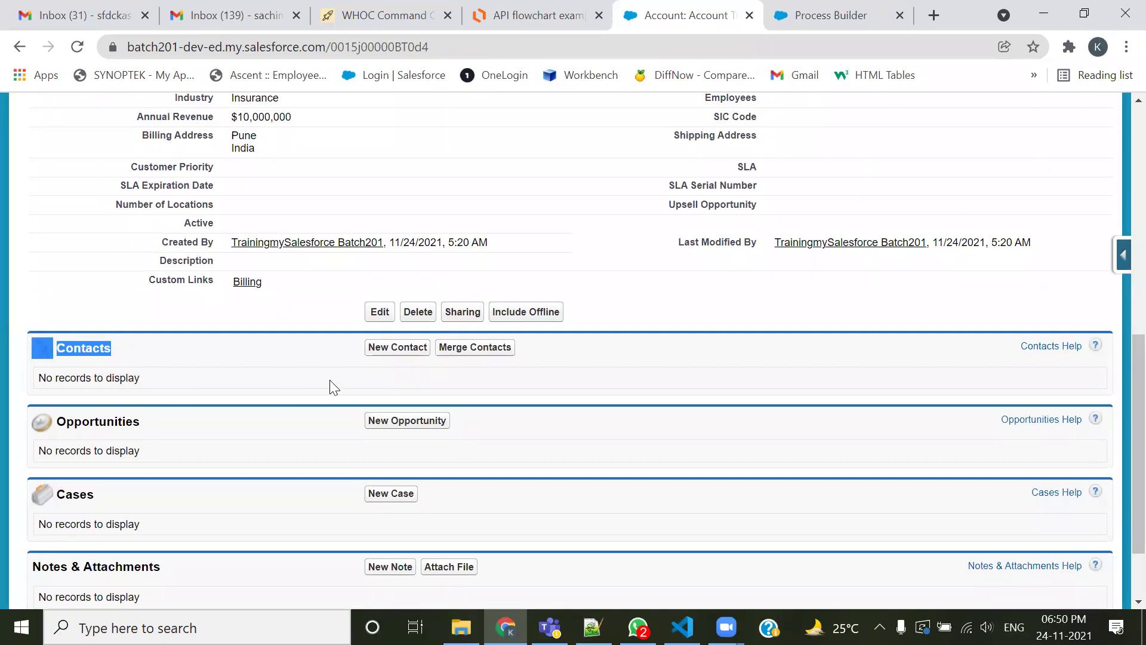
click(334, 365)
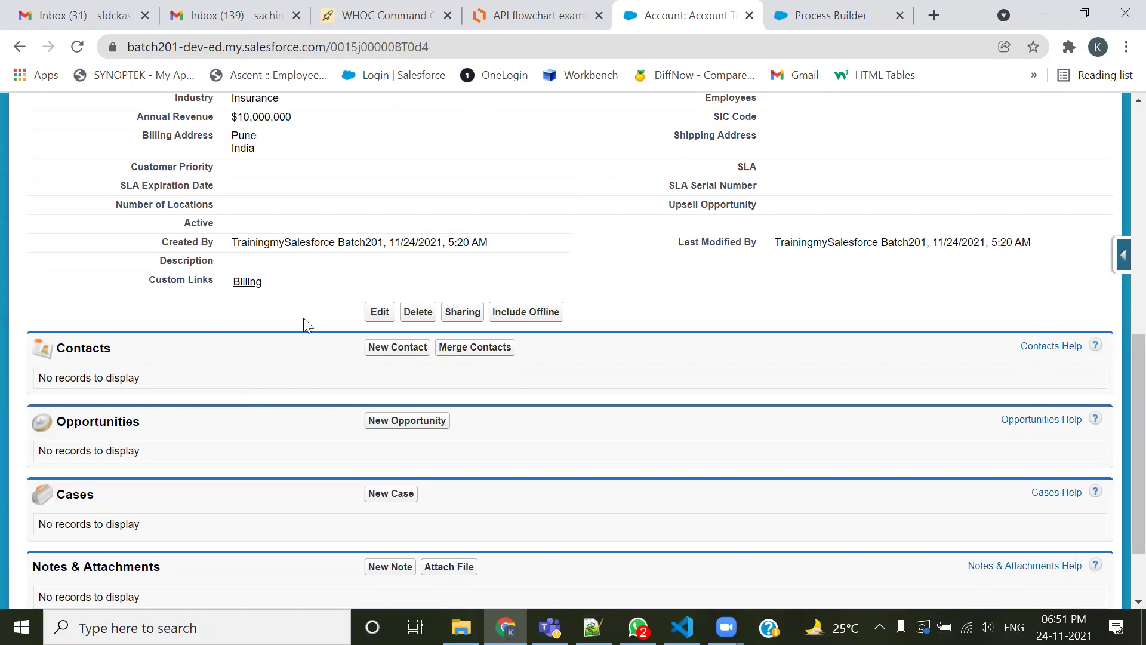
scroll(294, 302, up, 9)
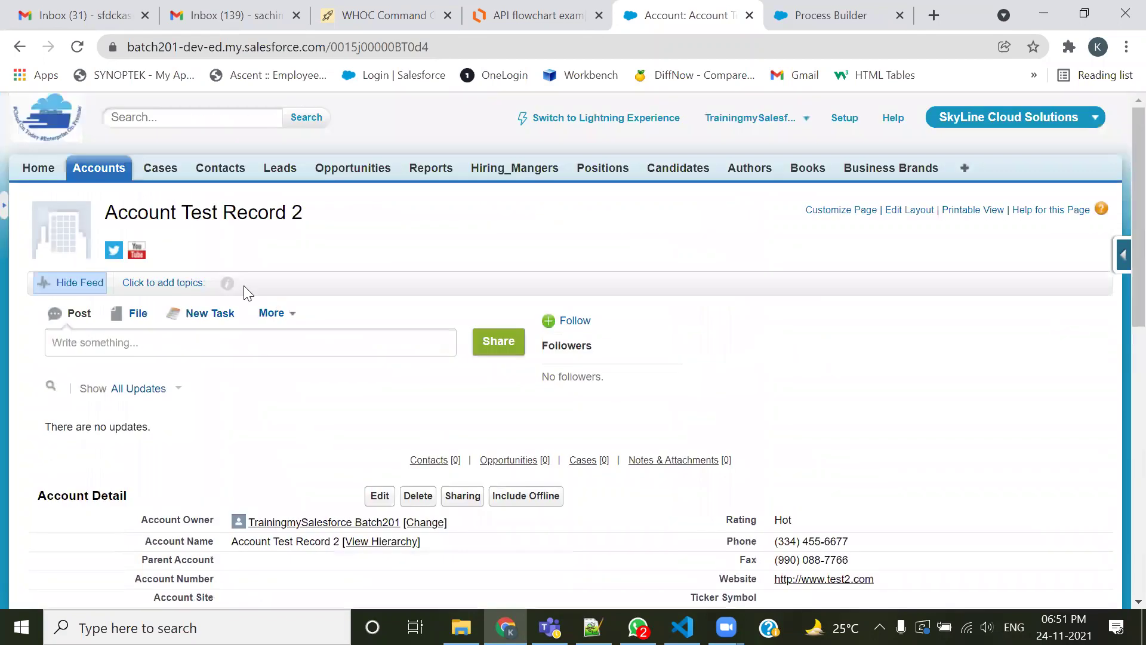
click(97, 171)
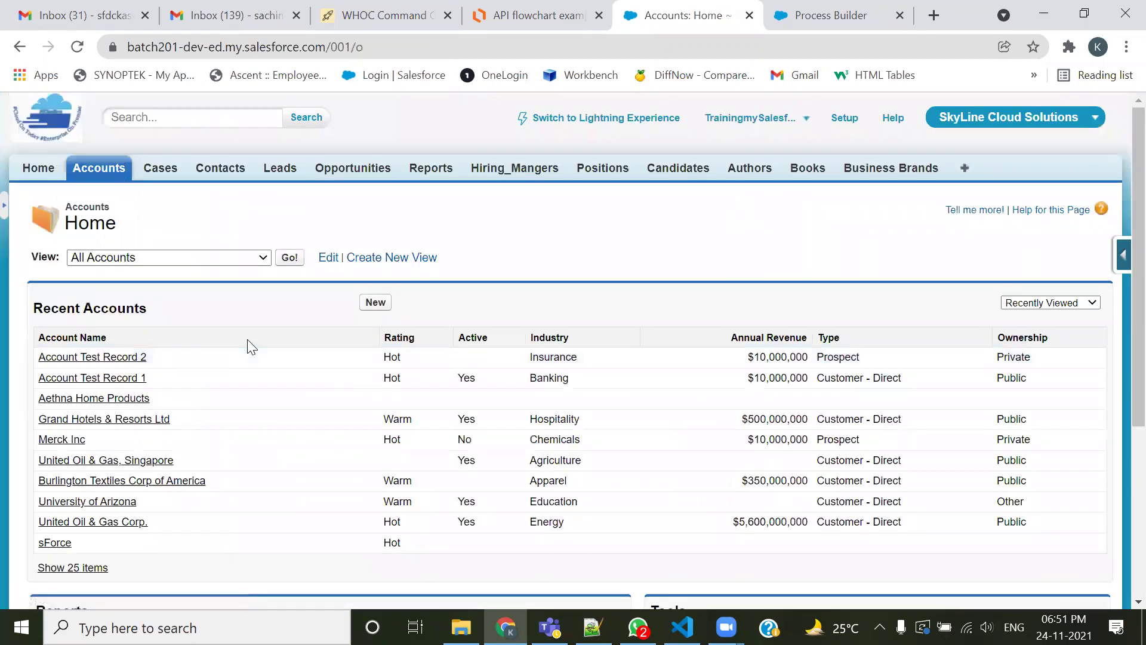
click(136, 361)
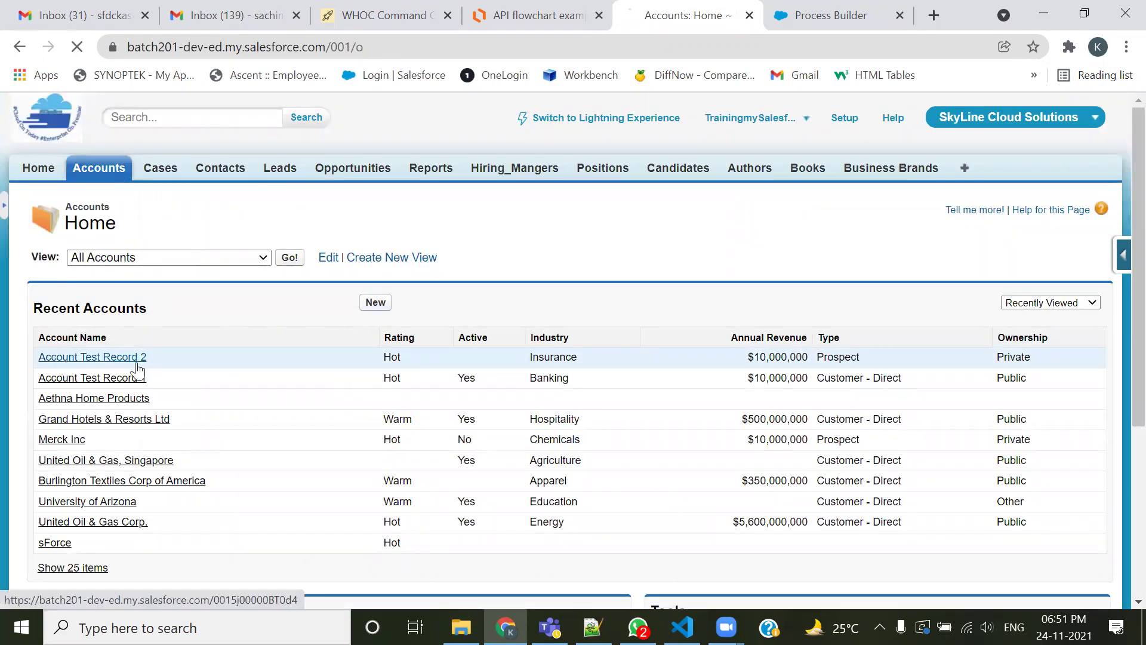
scroll(316, 368, down, 9)
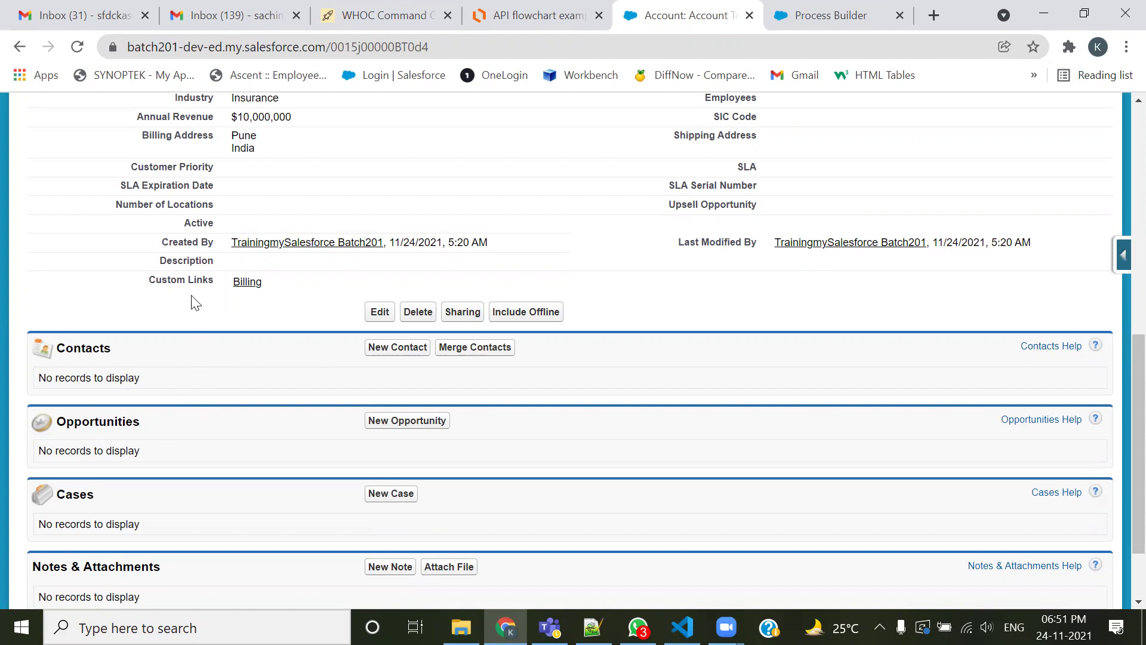
Set Account Test Record 2's Active field to No, save, and return to Accounts home
double_click(242, 226)
click(264, 227)
click(244, 255)
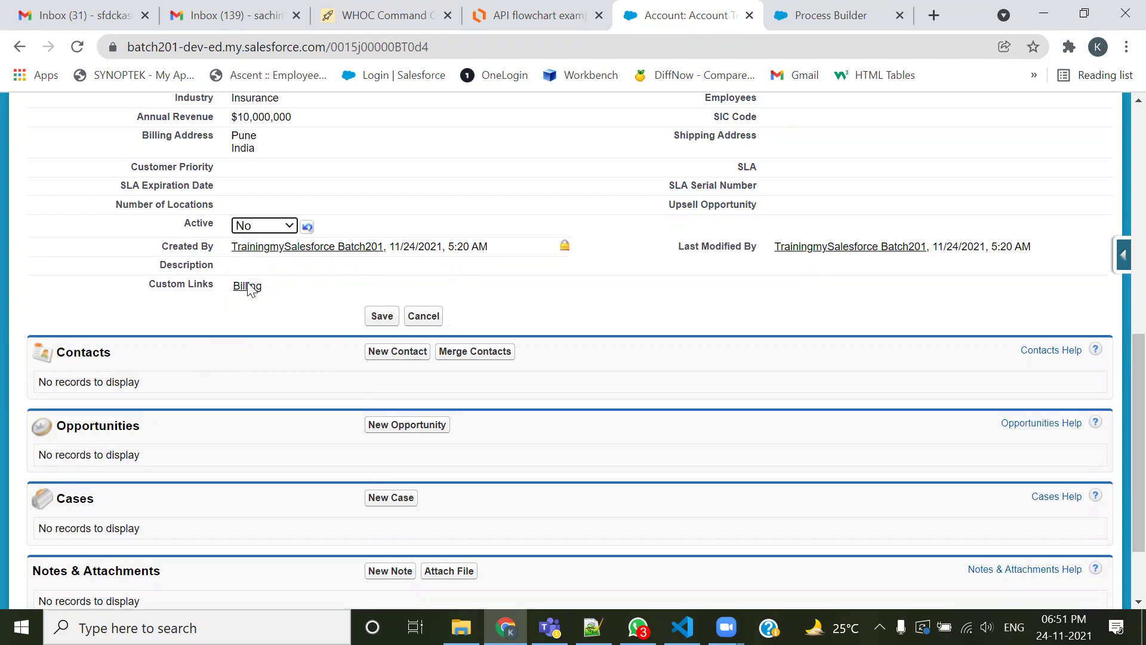
click(382, 314)
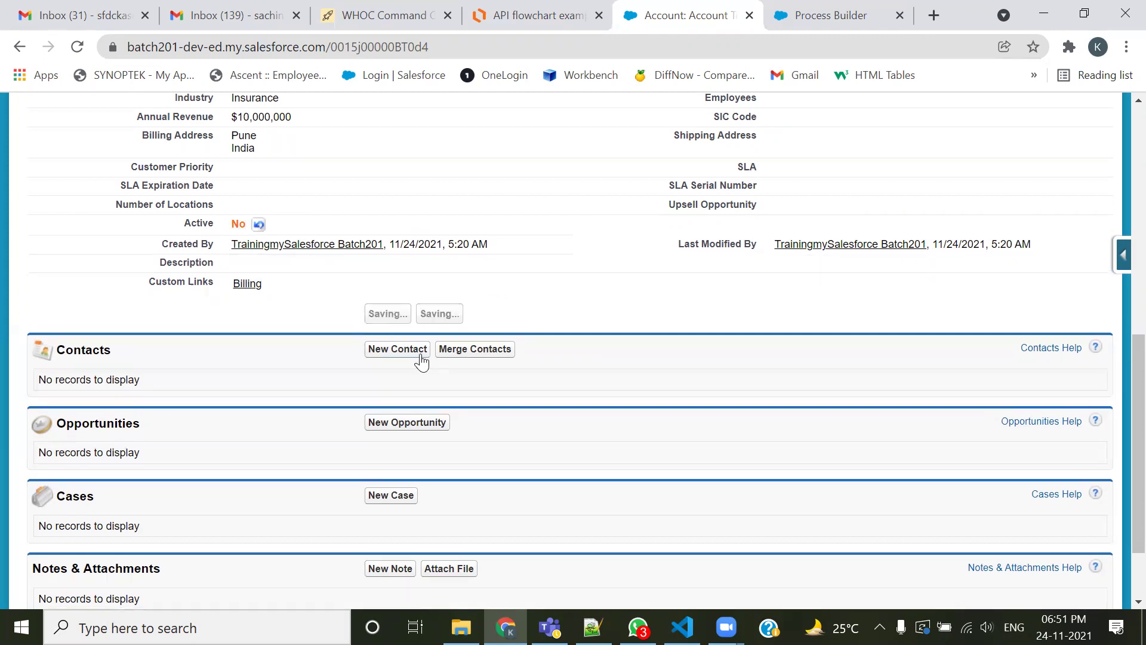
scroll(225, 410, down, 12)
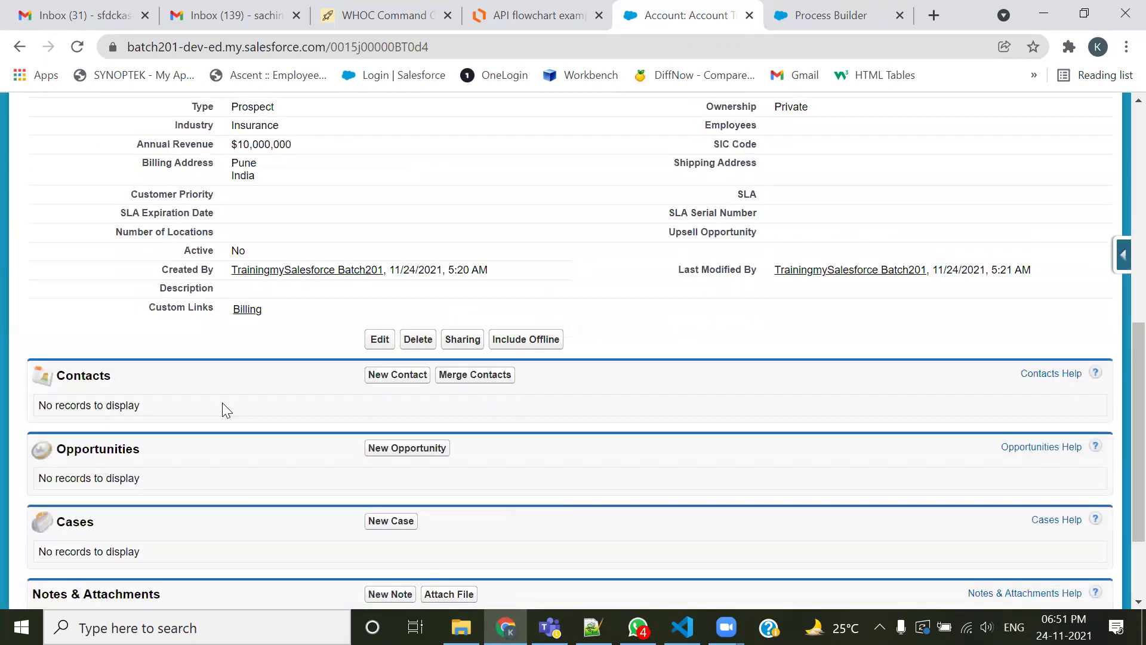
drag(118, 262, 86, 257)
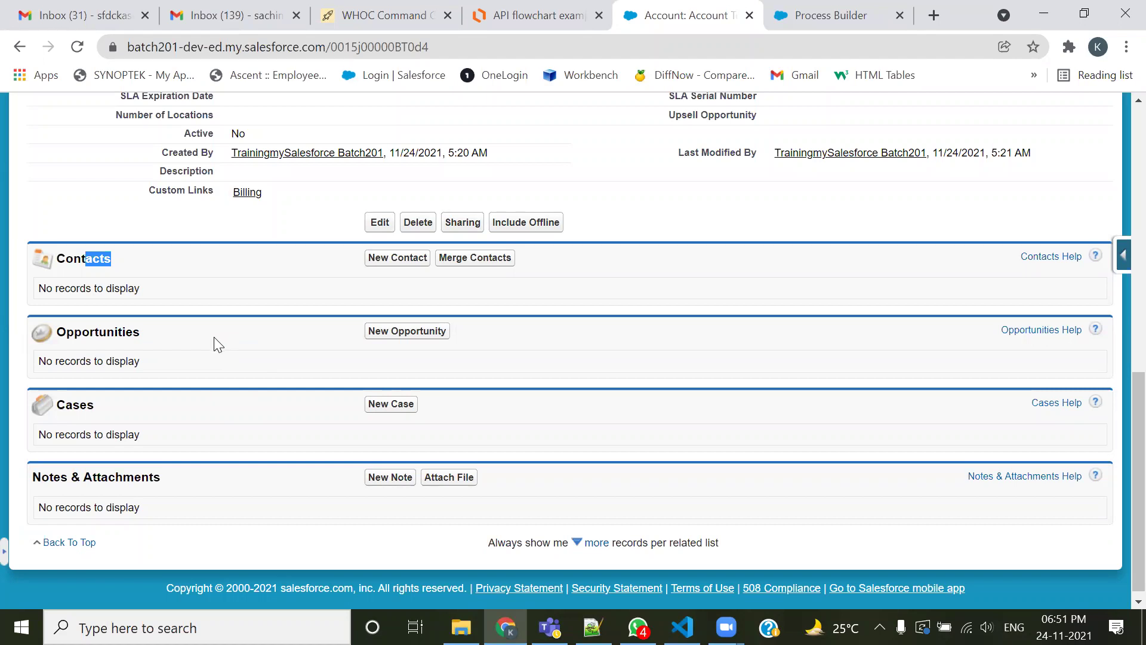
scroll(385, 411, up, 10)
click(93, 170)
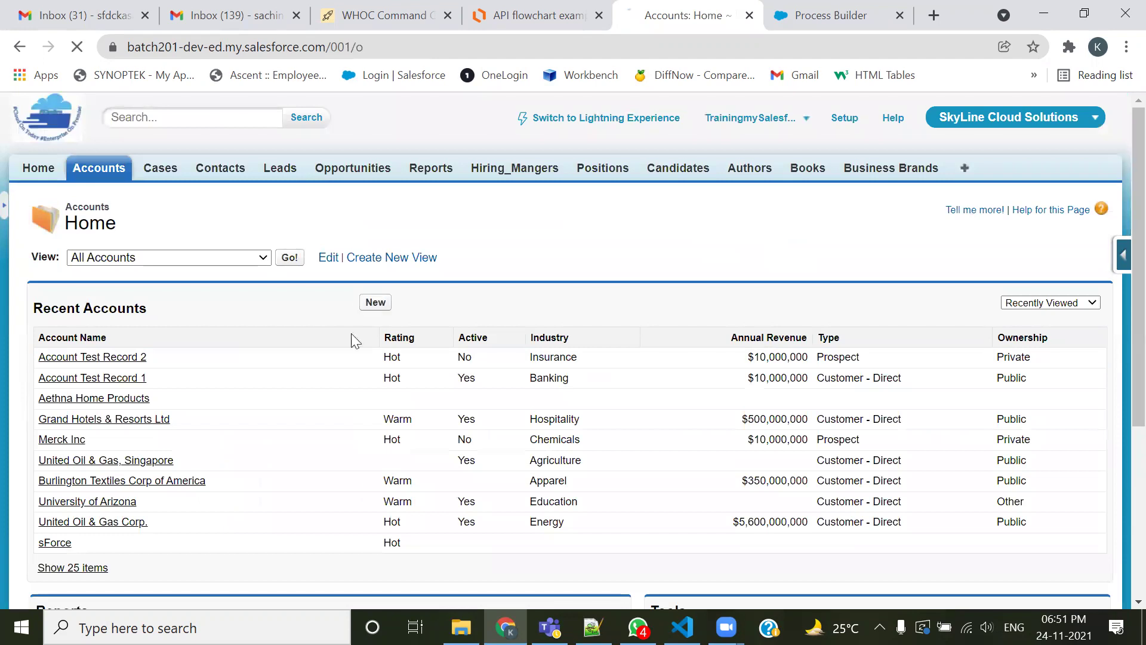
Start a new account named Account Test Record 3: Prospect, Chemicals industry, rating Hot
click(371, 302)
click(333, 350)
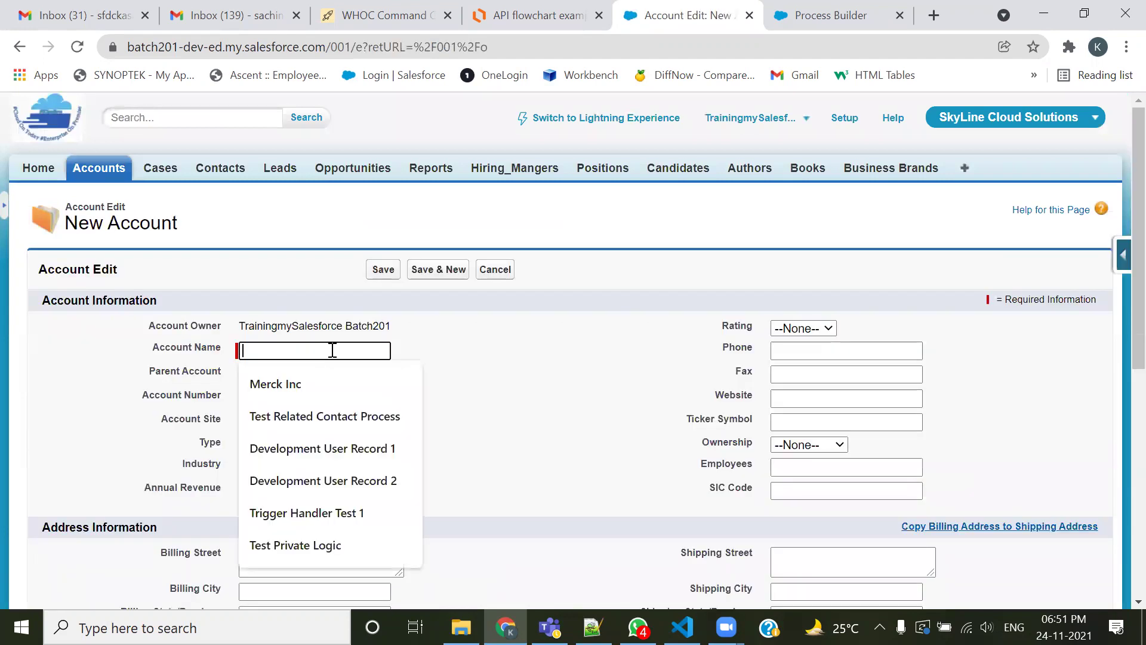
text(acc)
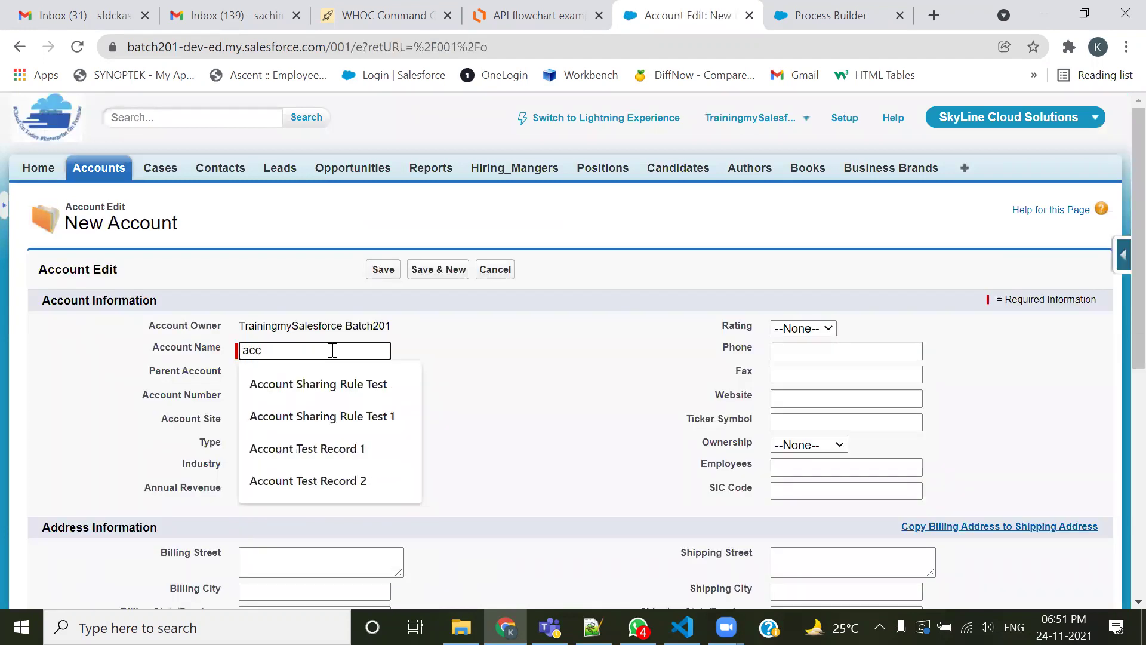
click(316, 480)
key(BackSpace)
text(3)
click(571, 387)
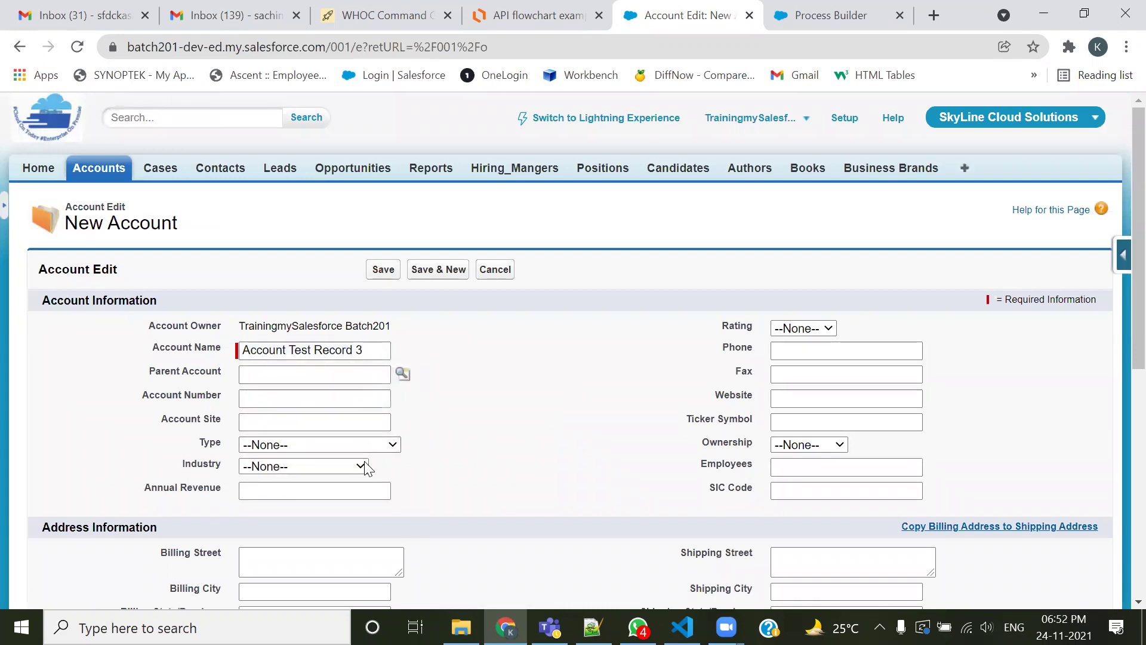
click(370, 443)
click(348, 472)
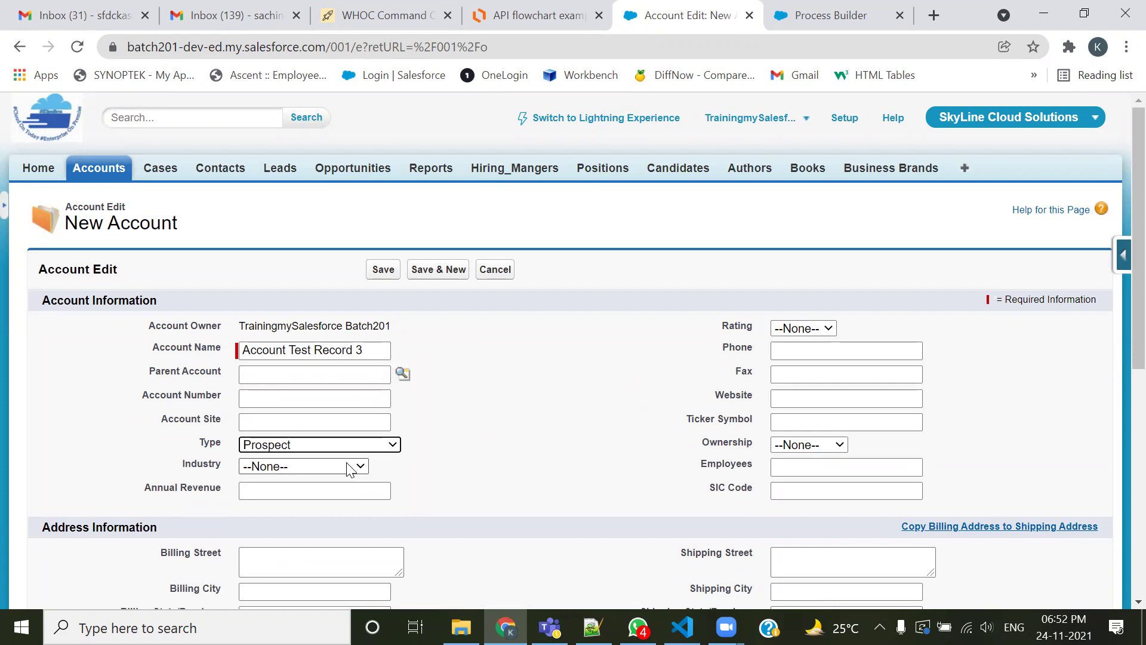
click(350, 467)
click(326, 209)
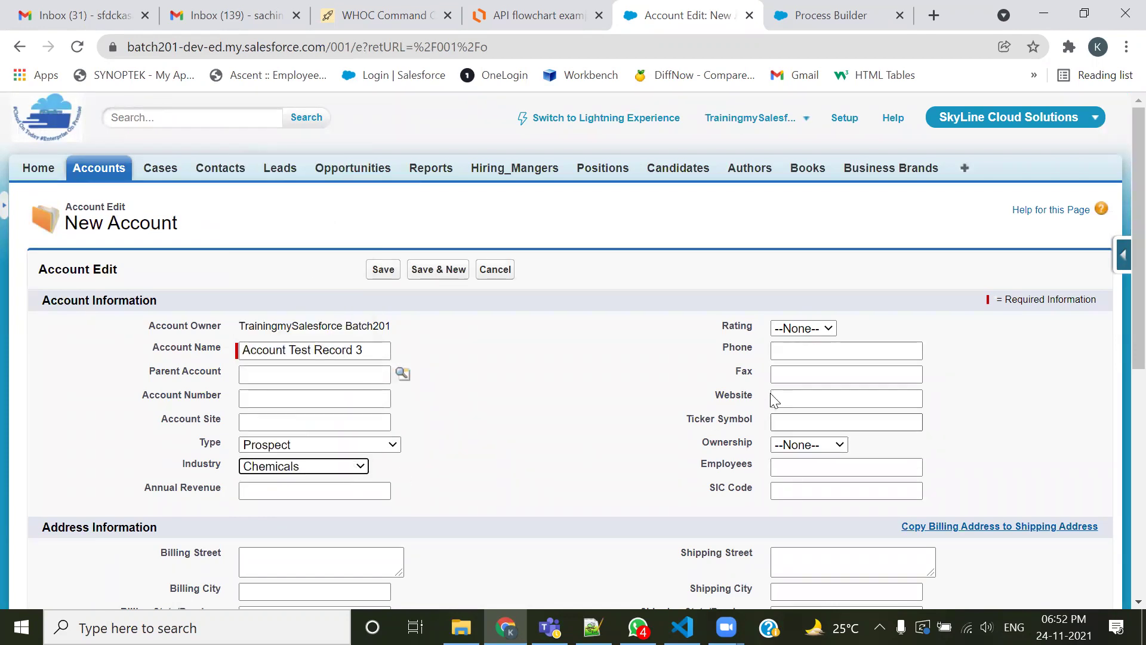
click(803, 328)
click(818, 353)
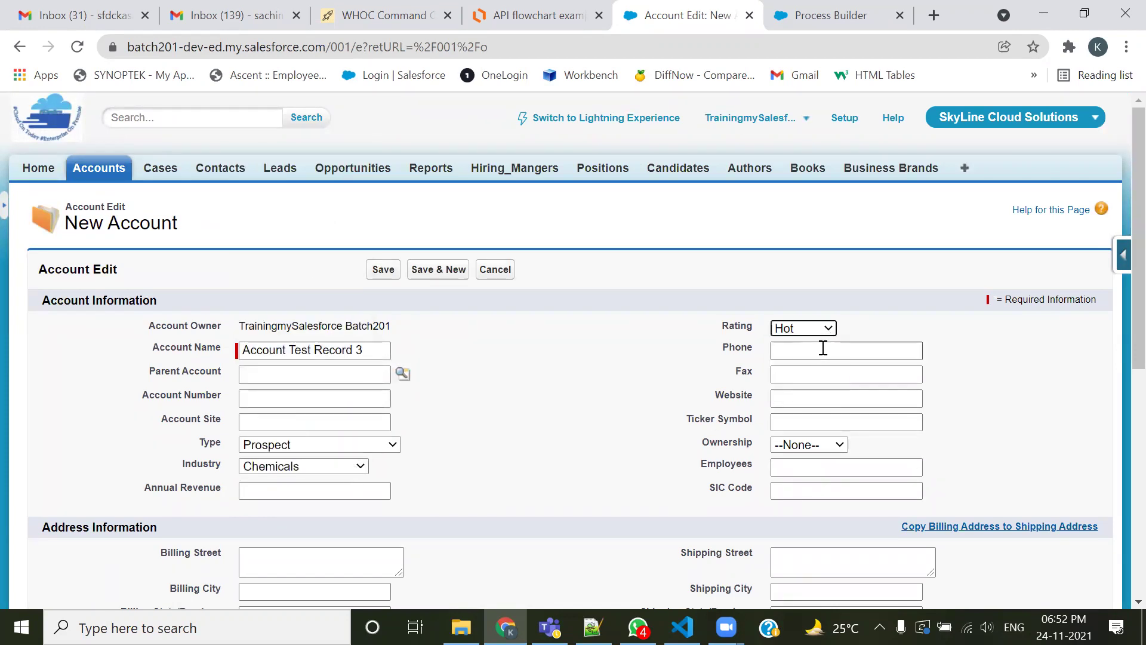
Enter the phone and fax numbers, billing city Nagpur and billing country india
click(823, 348)
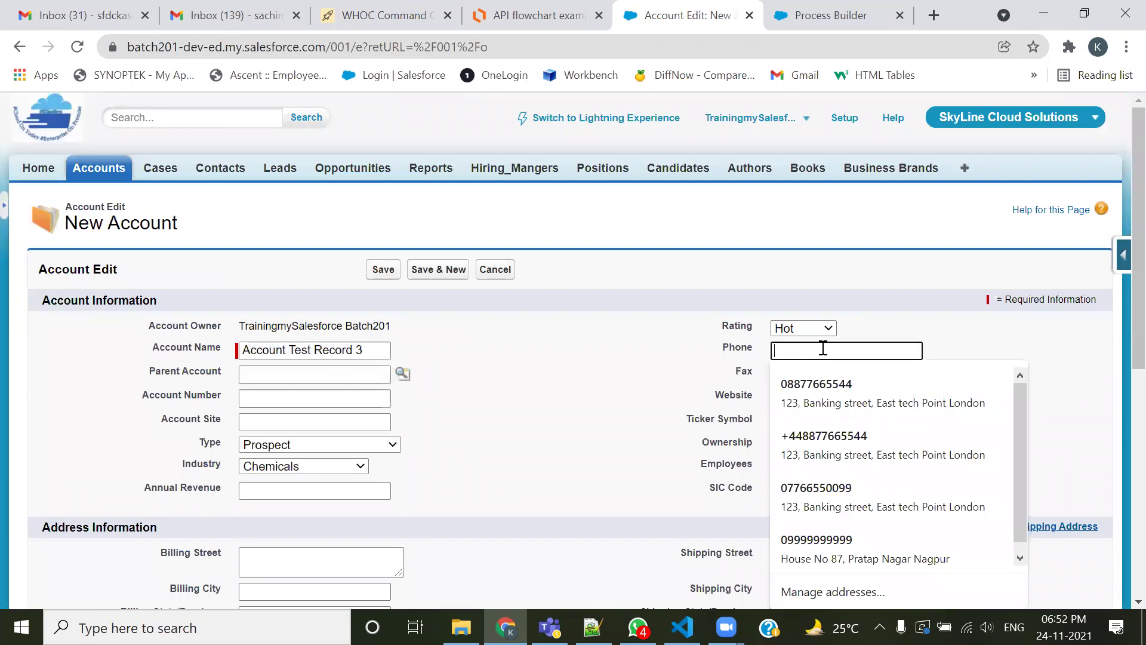
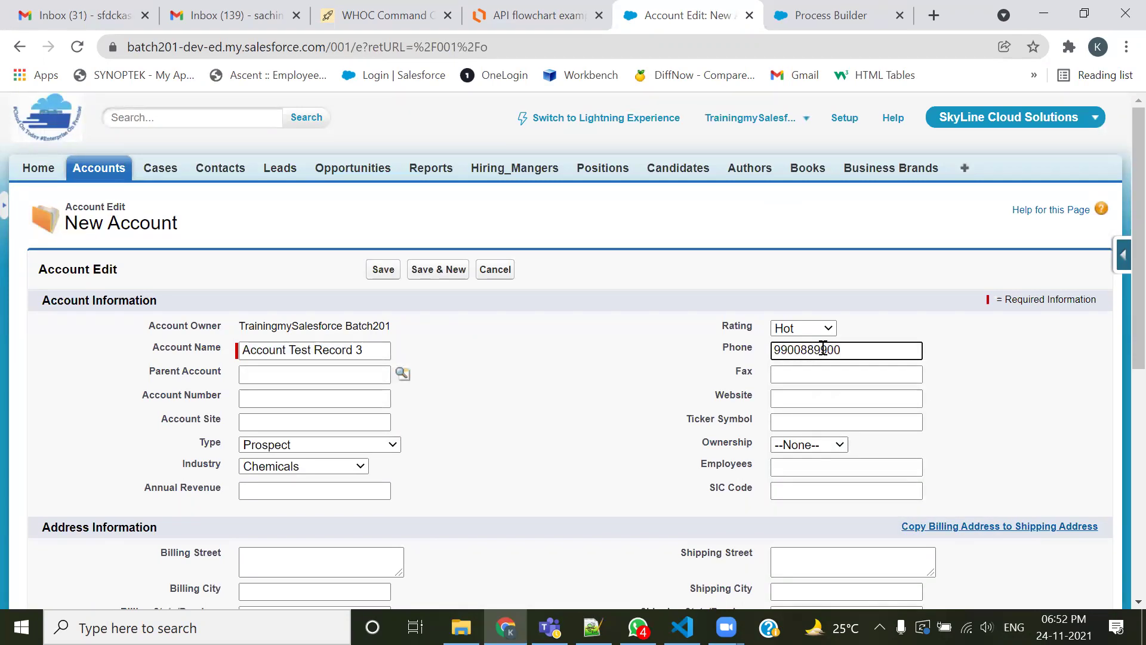
click(817, 373)
text(12)
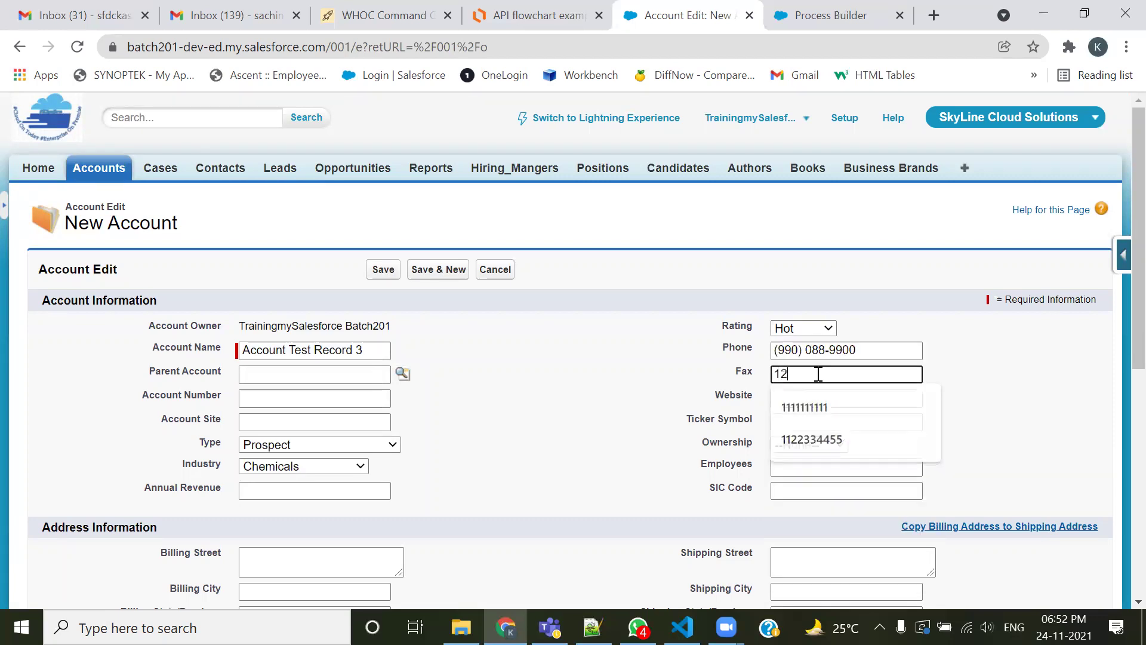
text(34567890)
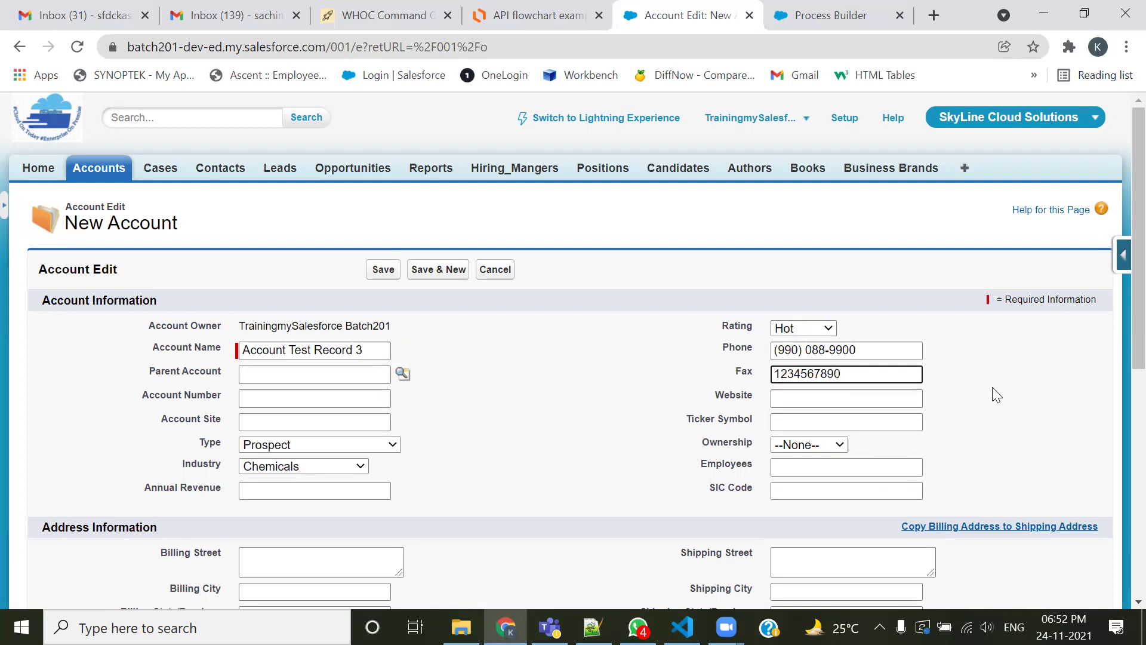
scroll(991, 387, down, 5)
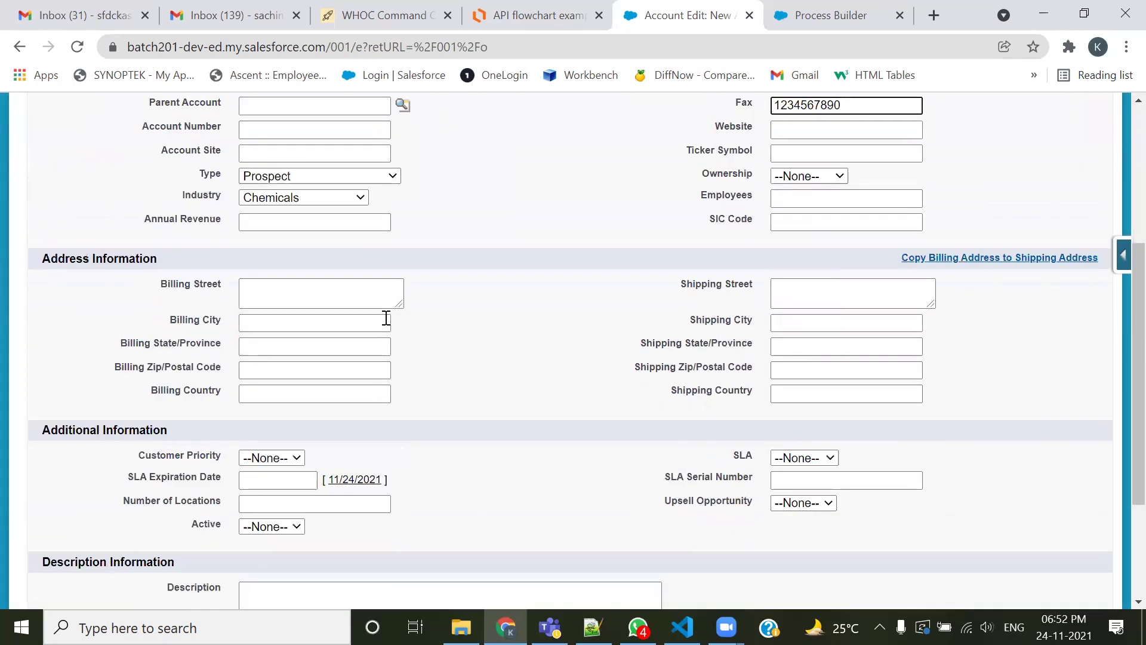
click(324, 319)
text(Nagp)
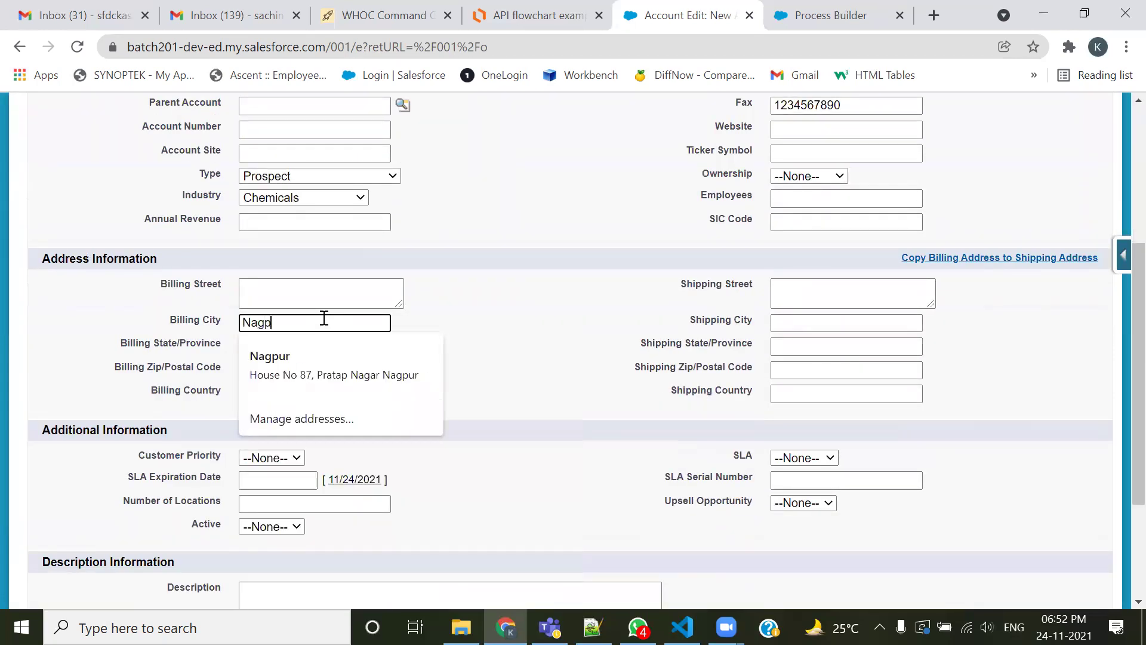
key(Tab)
key(Tab)
key(Tab)
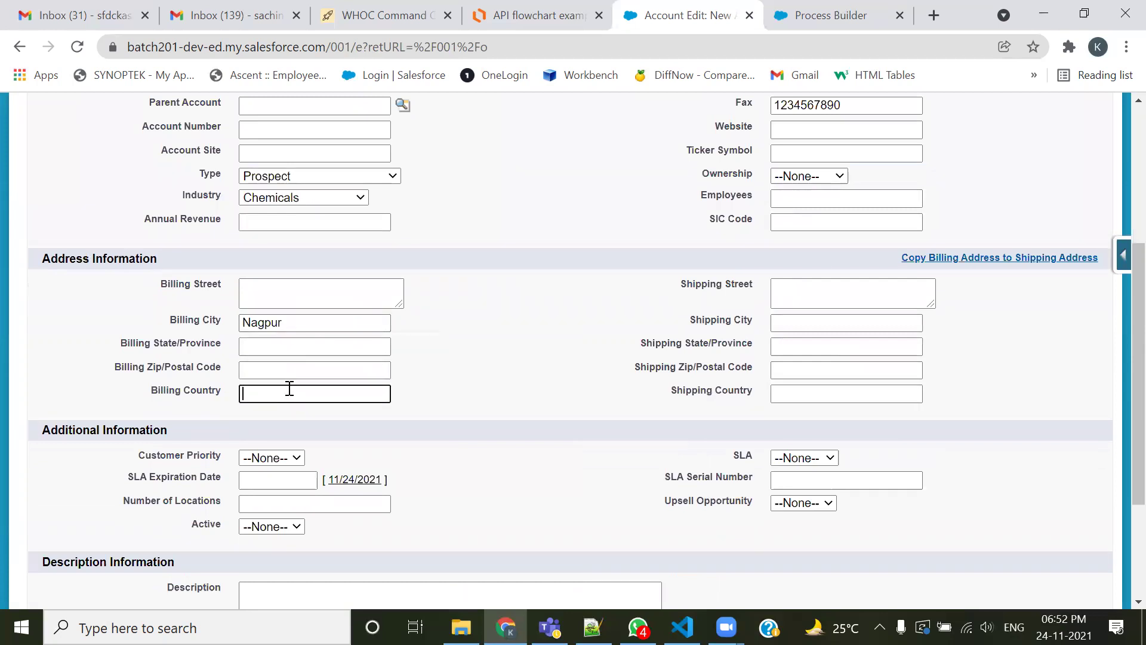
text(india)
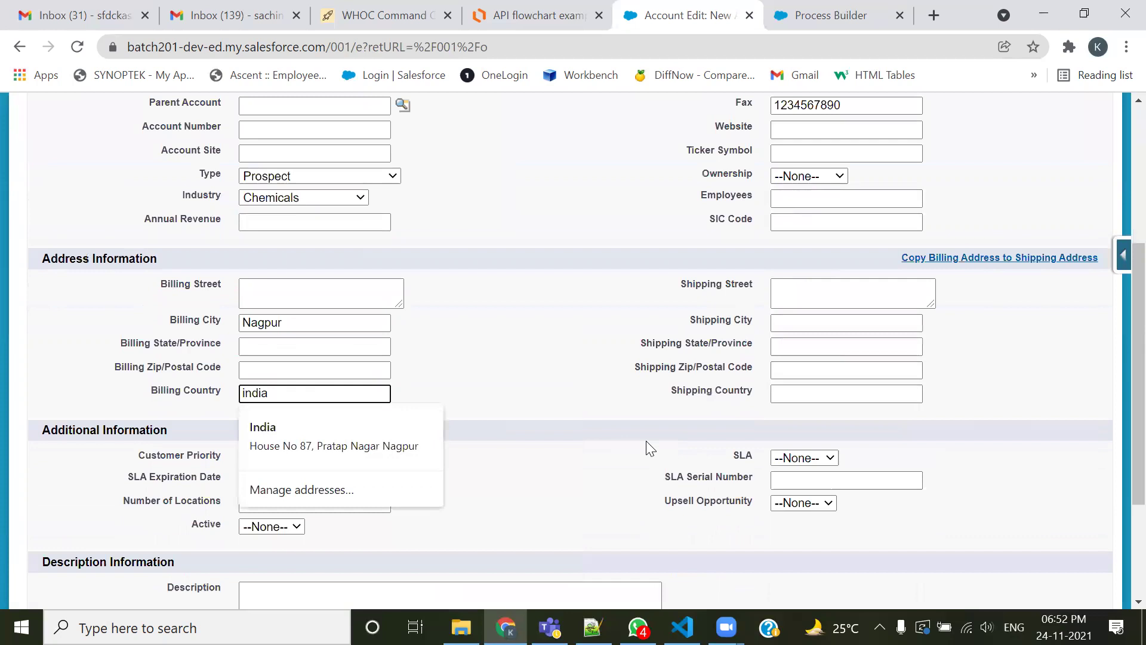
scroll(647, 443, down, 1)
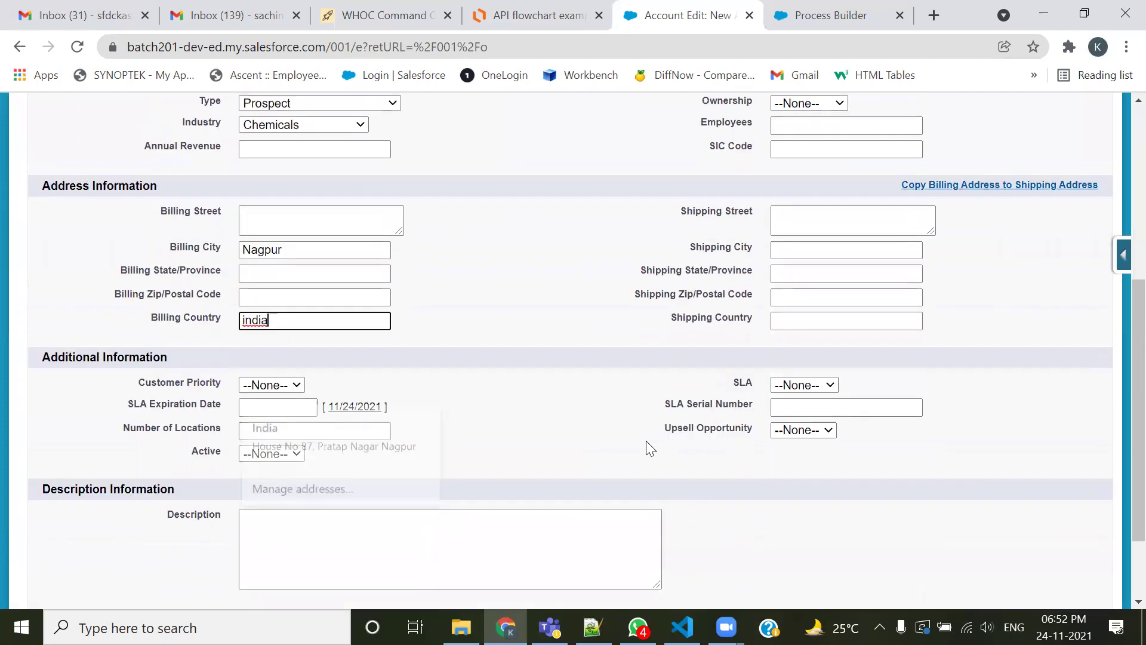
click(620, 389)
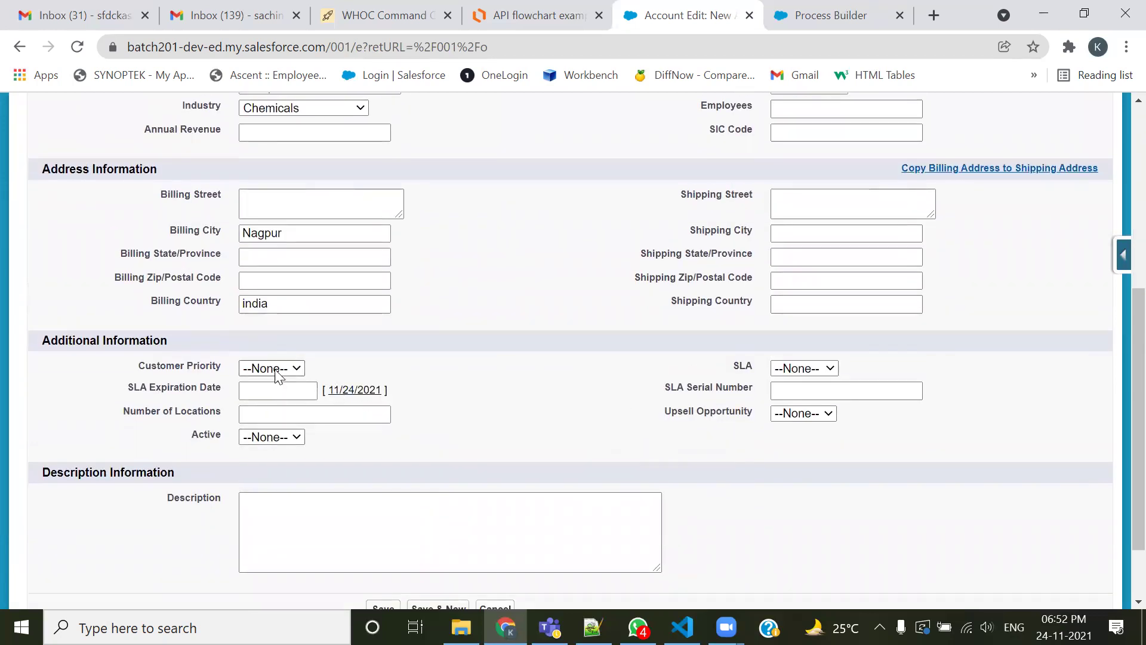
Set Active to Yes and ownership to Private
click(280, 439)
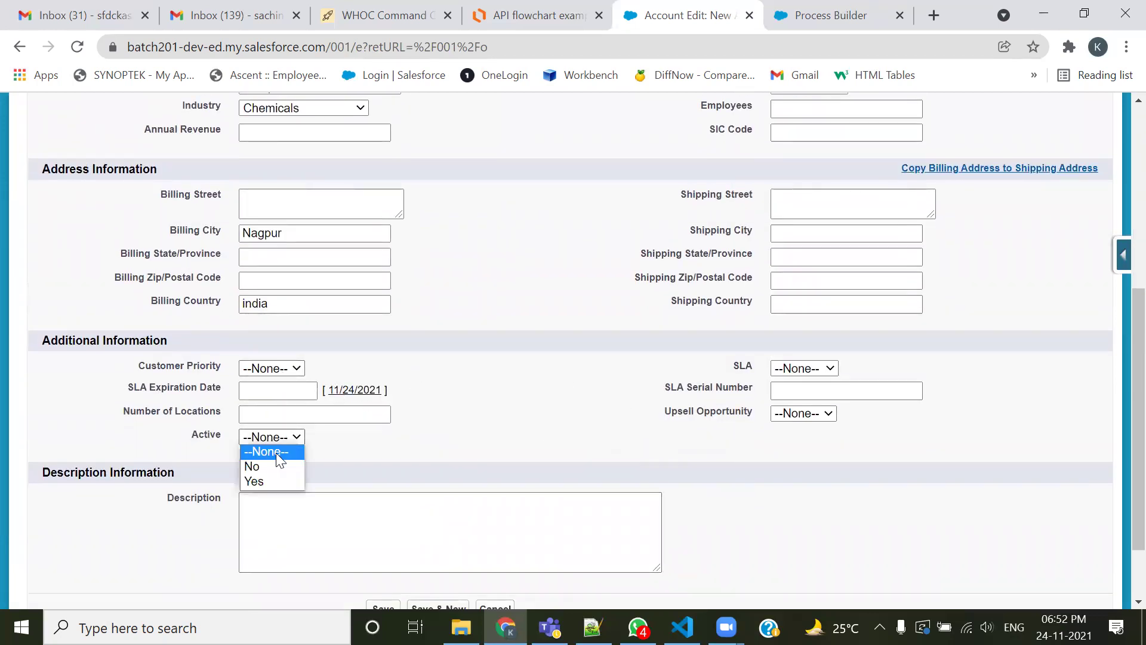
click(269, 480)
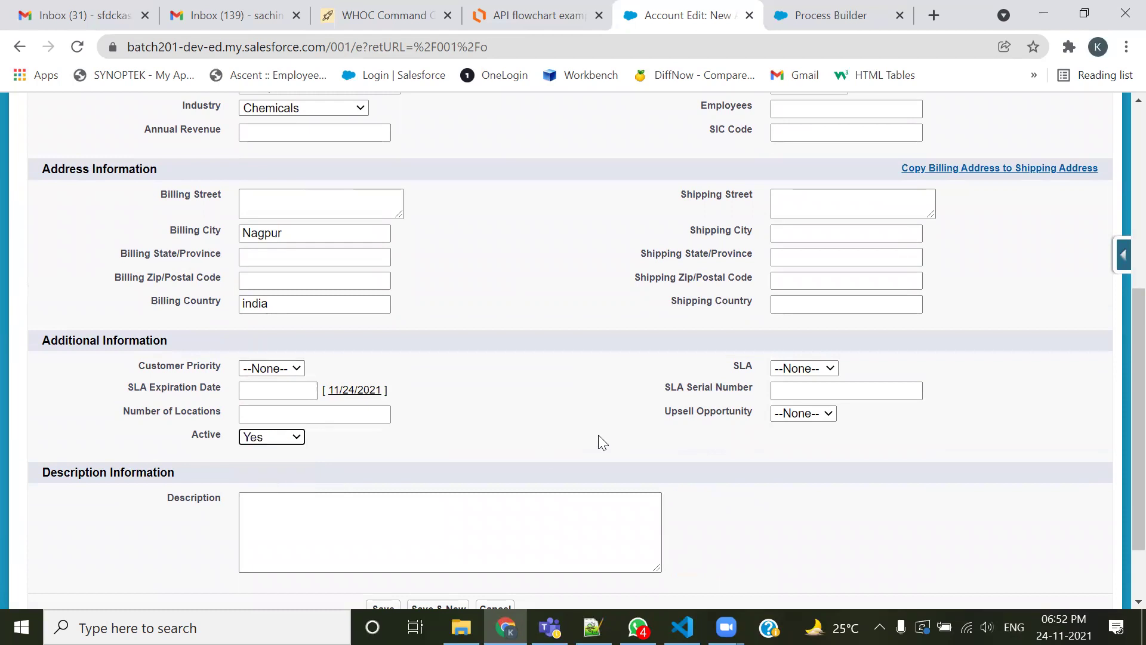
scroll(627, 394, up, 3)
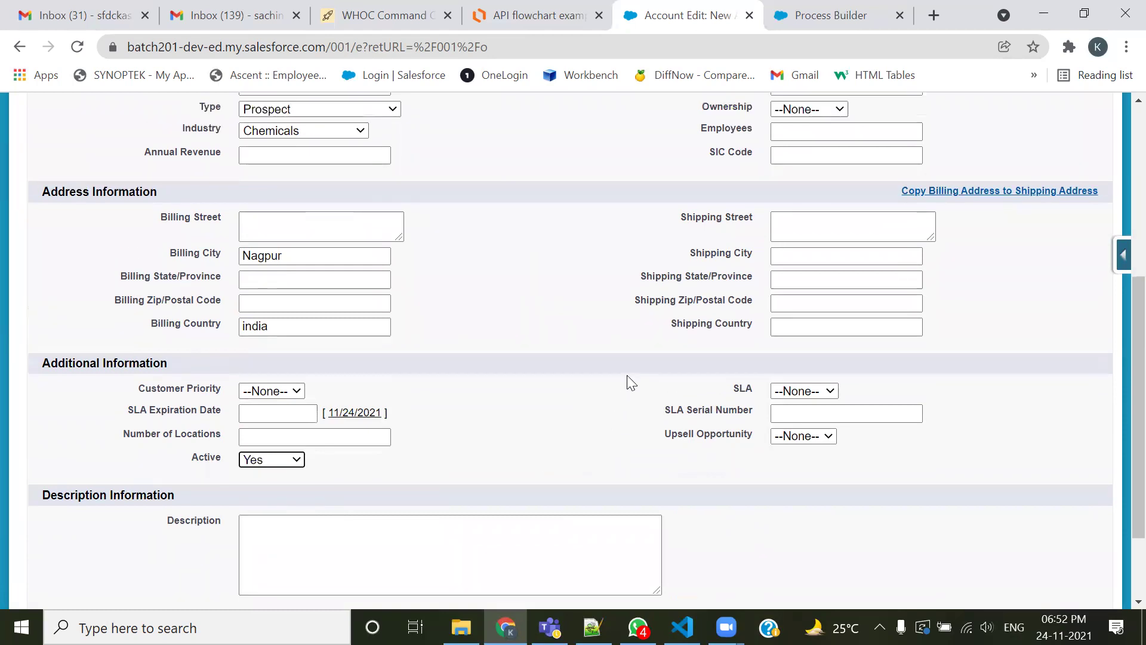
click(802, 266)
click(789, 325)
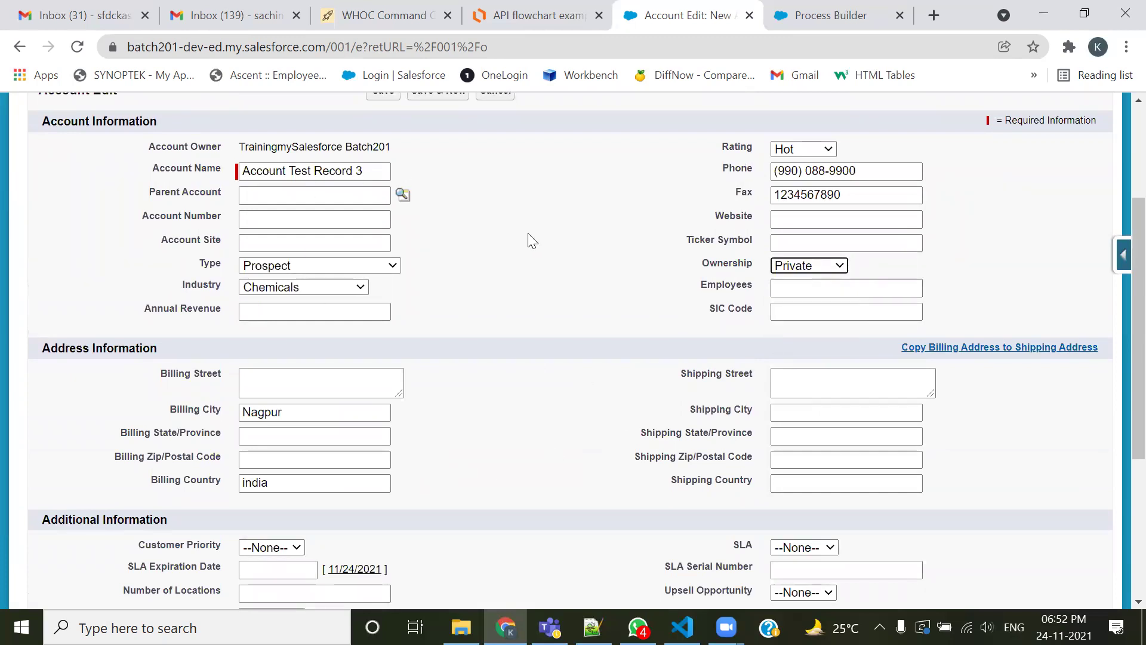
scroll(516, 305, down, 3)
drag(192, 435, 314, 446)
scroll(561, 406, up, 5)
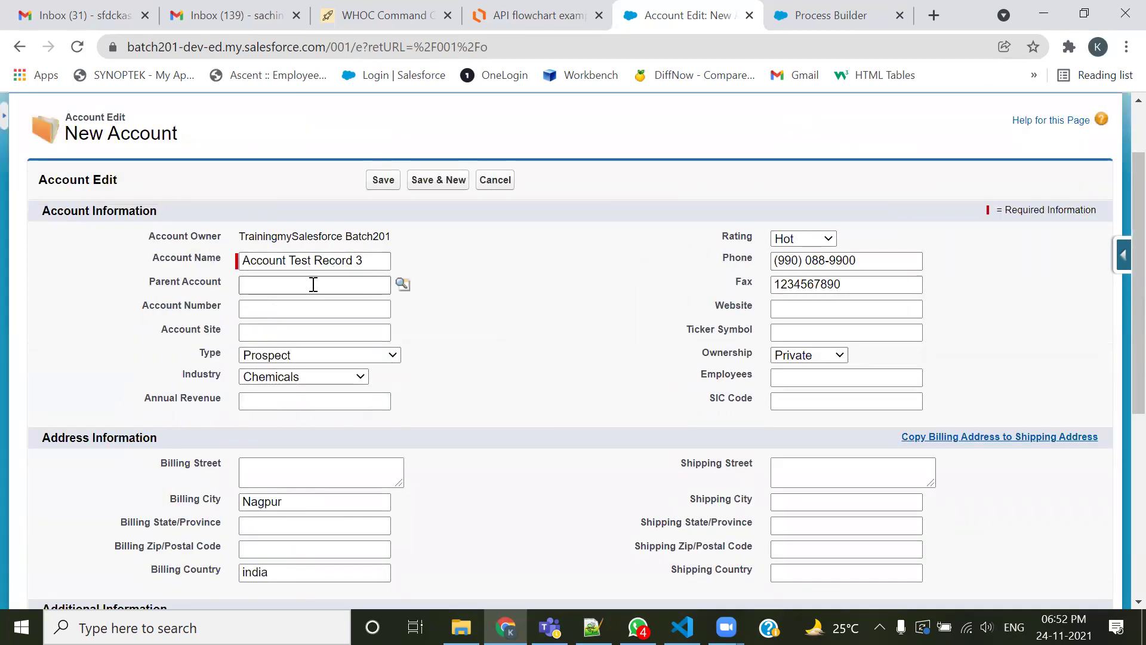
Save the account and confirm an Account Test Record 3 contact appears in its Contacts list
click(371, 181)
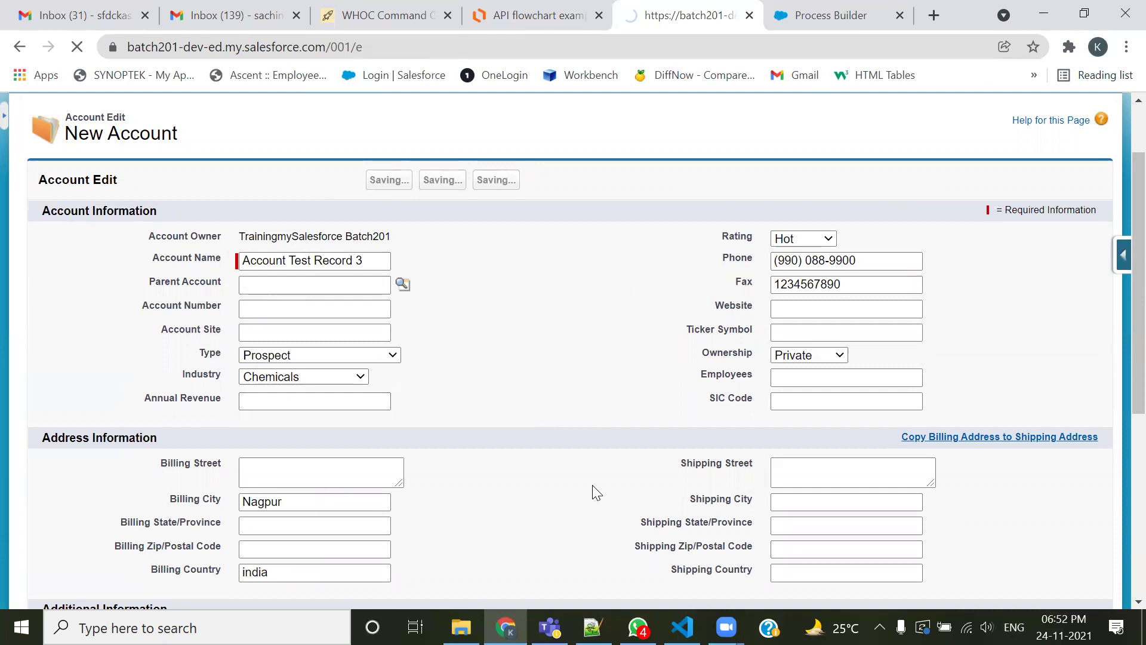
scroll(593, 480, down, 2)
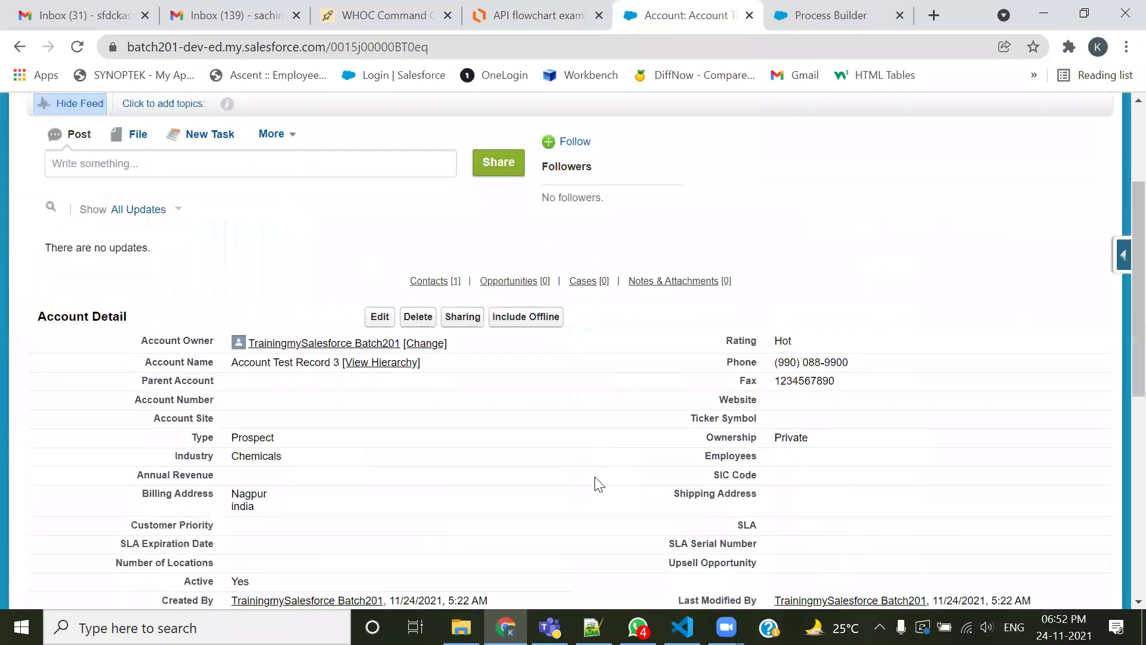
scroll(597, 483, down, 1)
scroll(247, 491, down, 2)
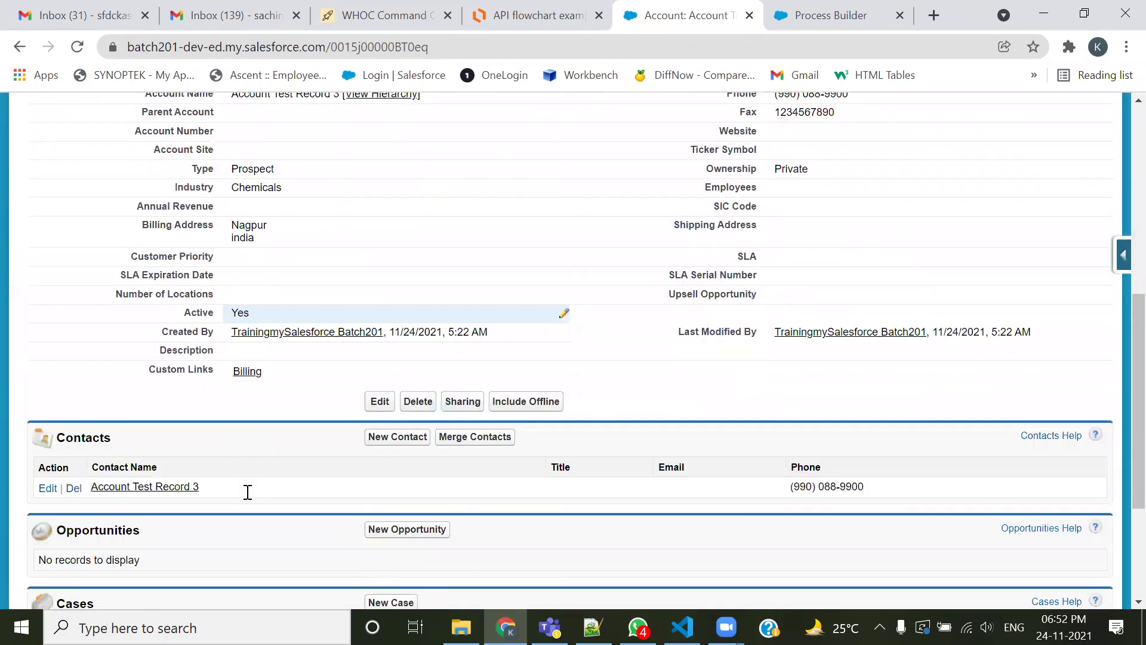
scroll(179, 466, down, 1)
drag(204, 397, 70, 398)
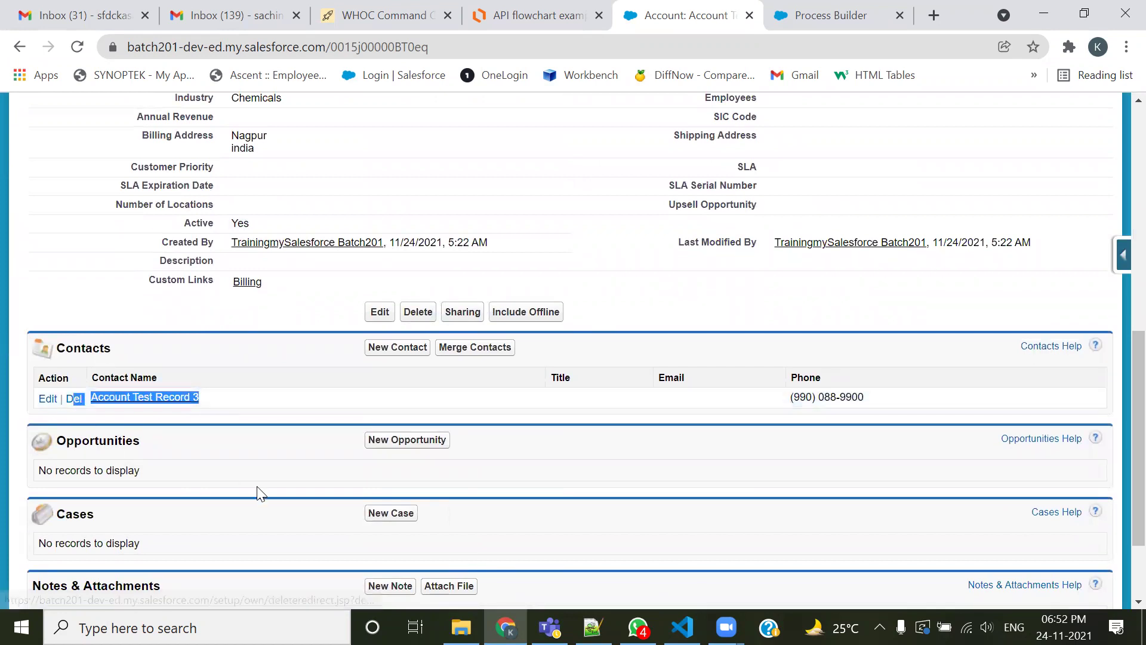
click(270, 443)
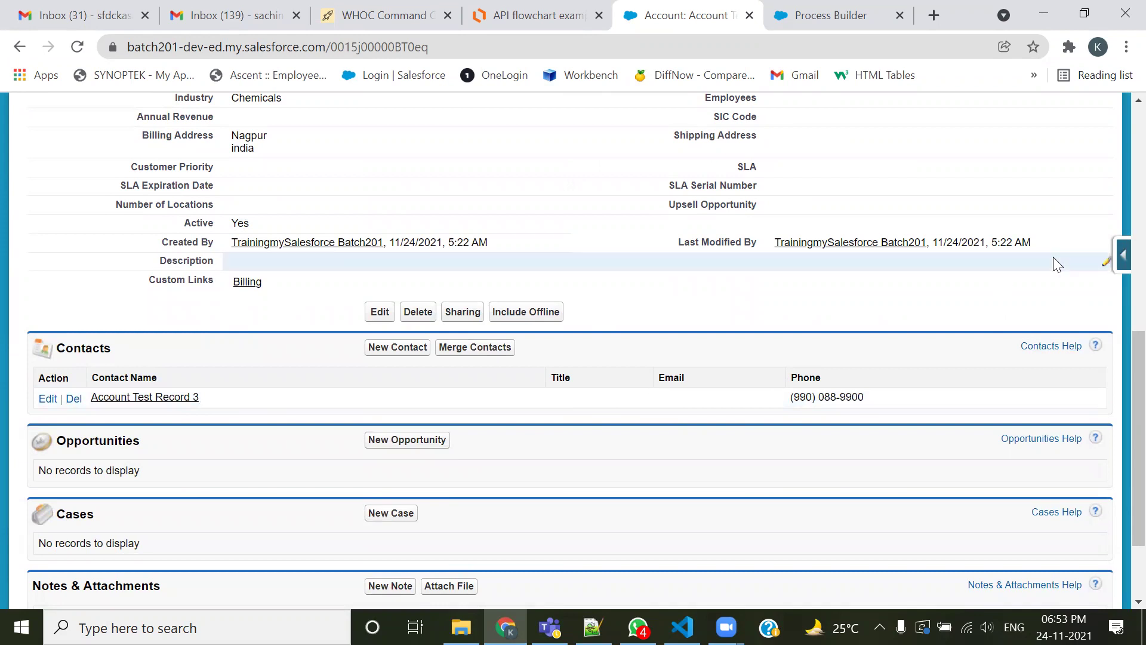
Open the Account Layout editor from the quick access menu and show its Related Lists palette
click(1117, 257)
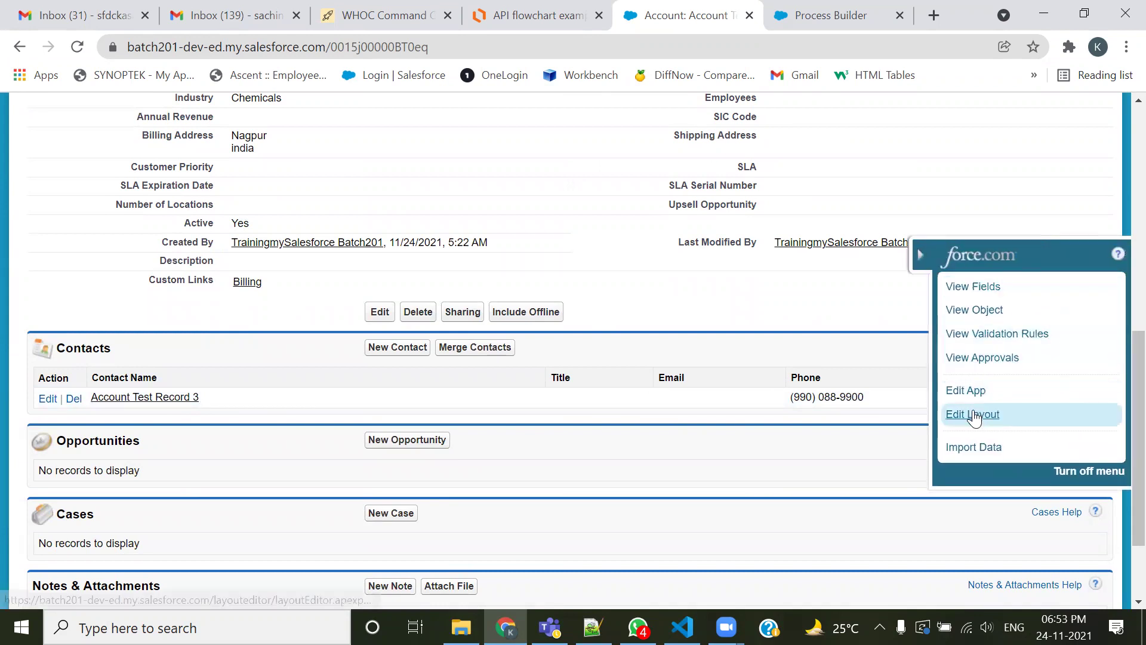
click(973, 414)
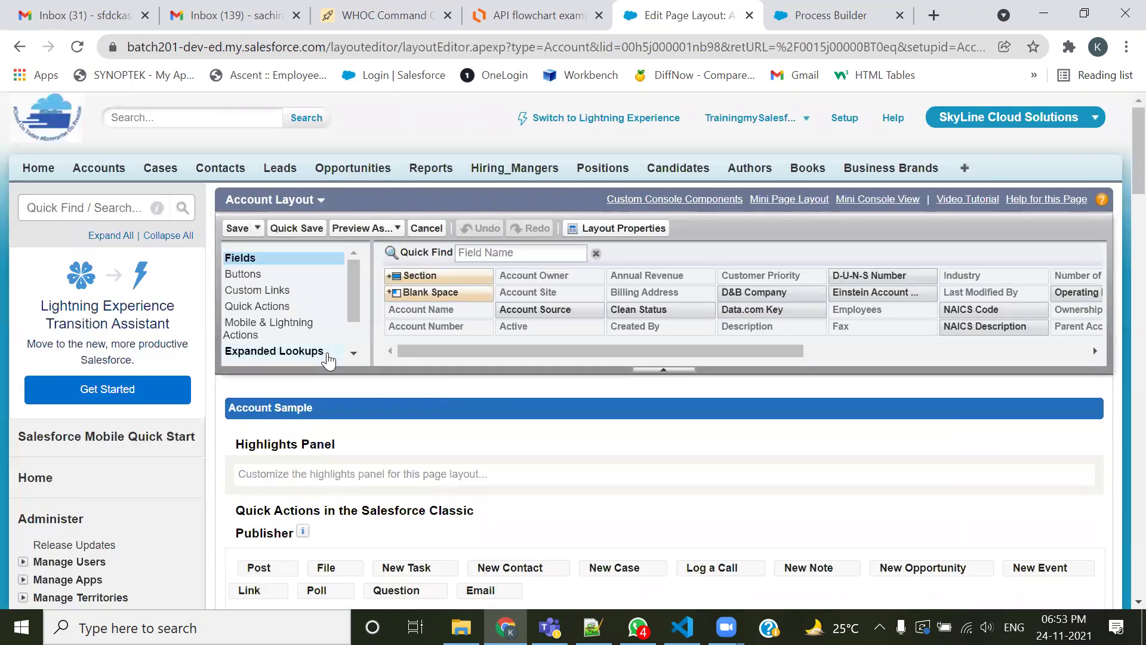
scroll(298, 343, down, 2)
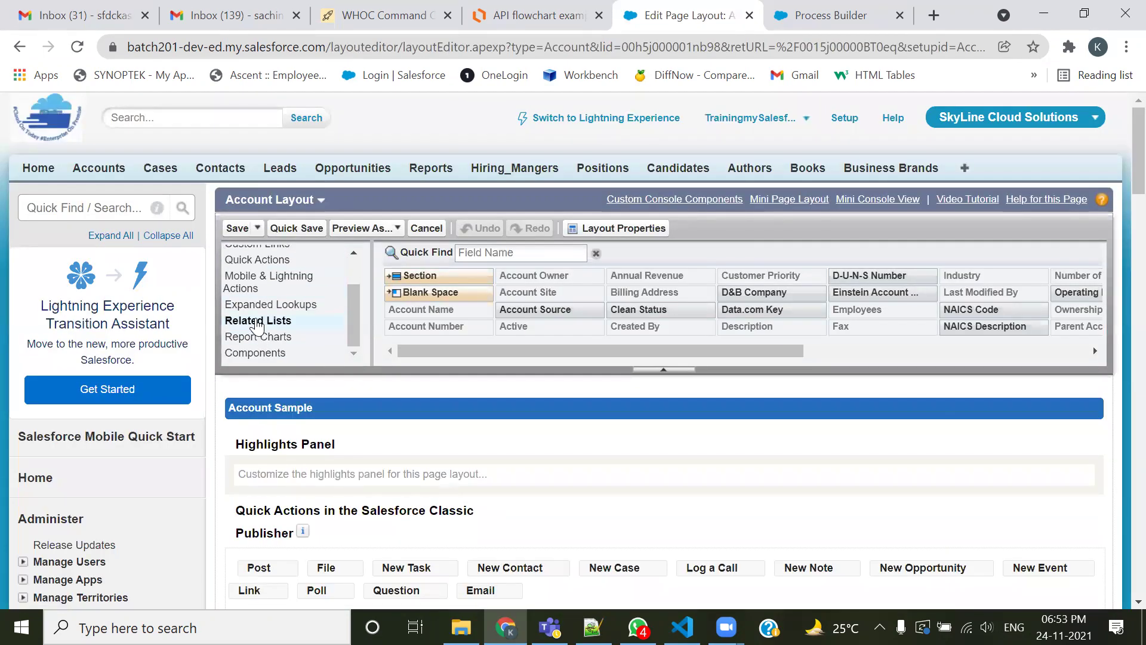
click(257, 322)
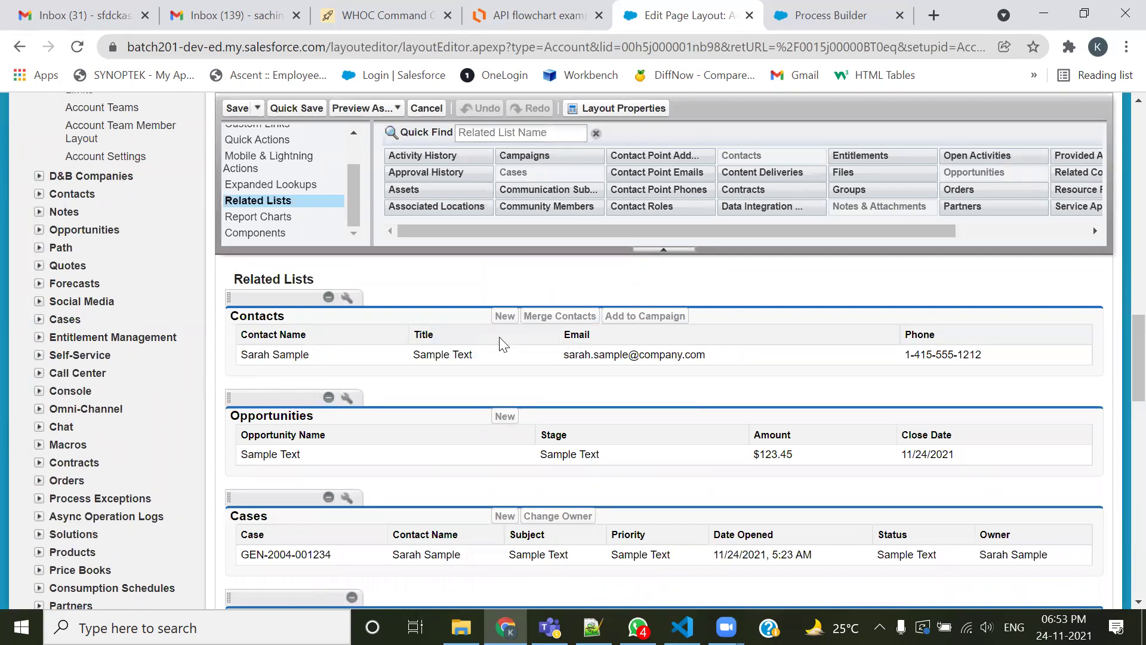
Remove the Title and Email columns from the Contacts related list
click(346, 297)
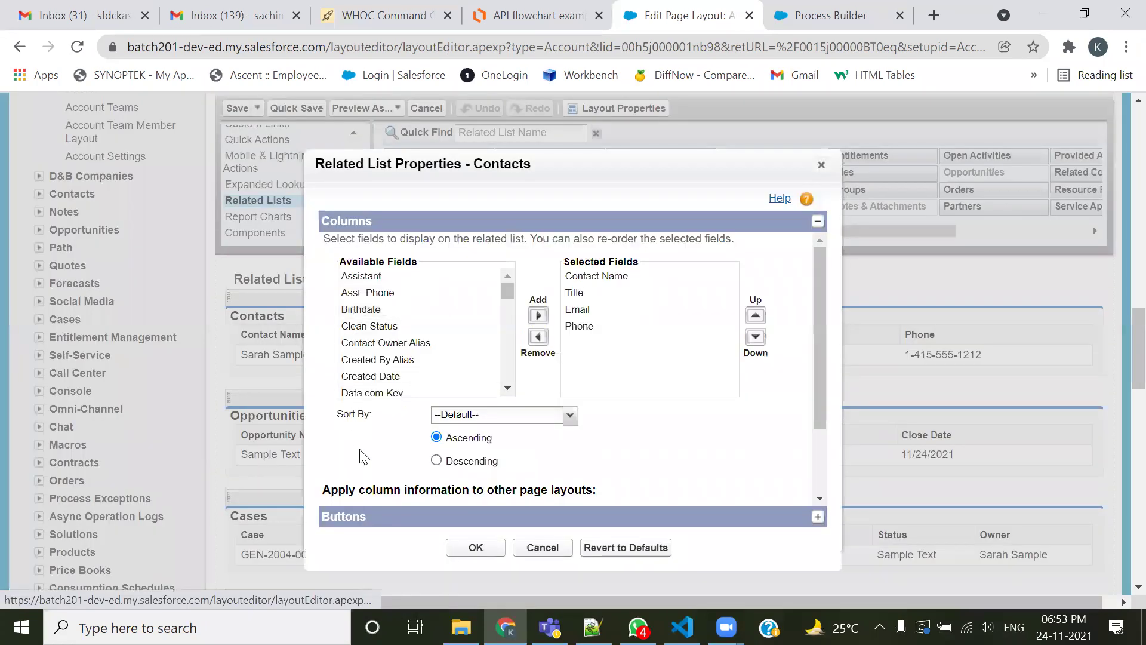
click(577, 292)
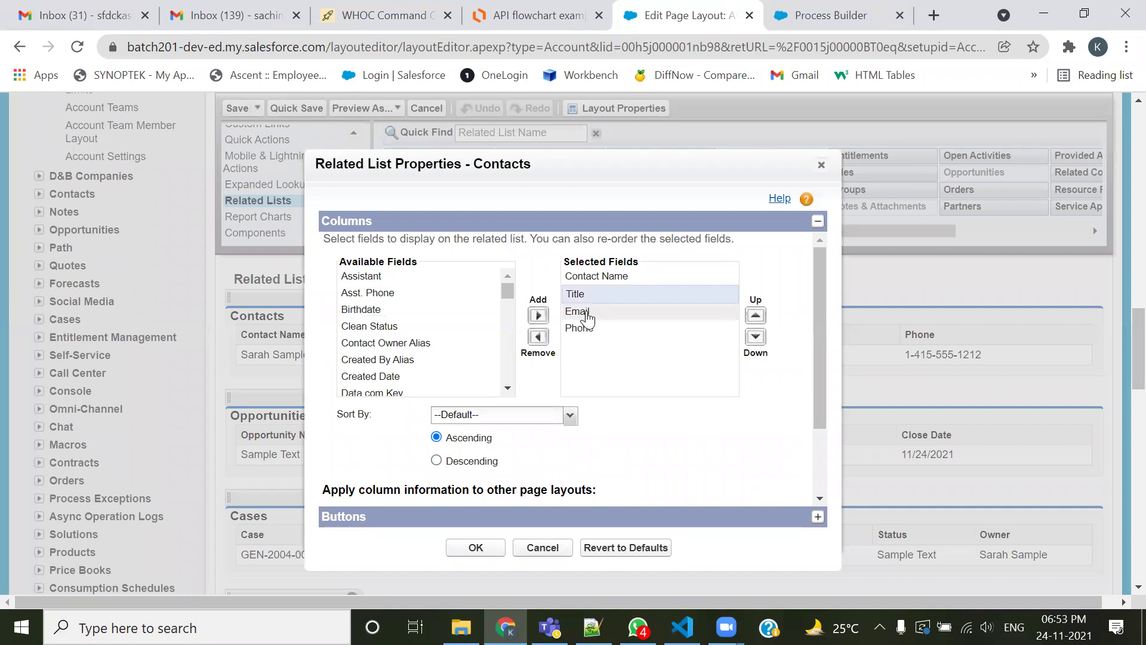
ctrl+click(576, 311)
click(537, 336)
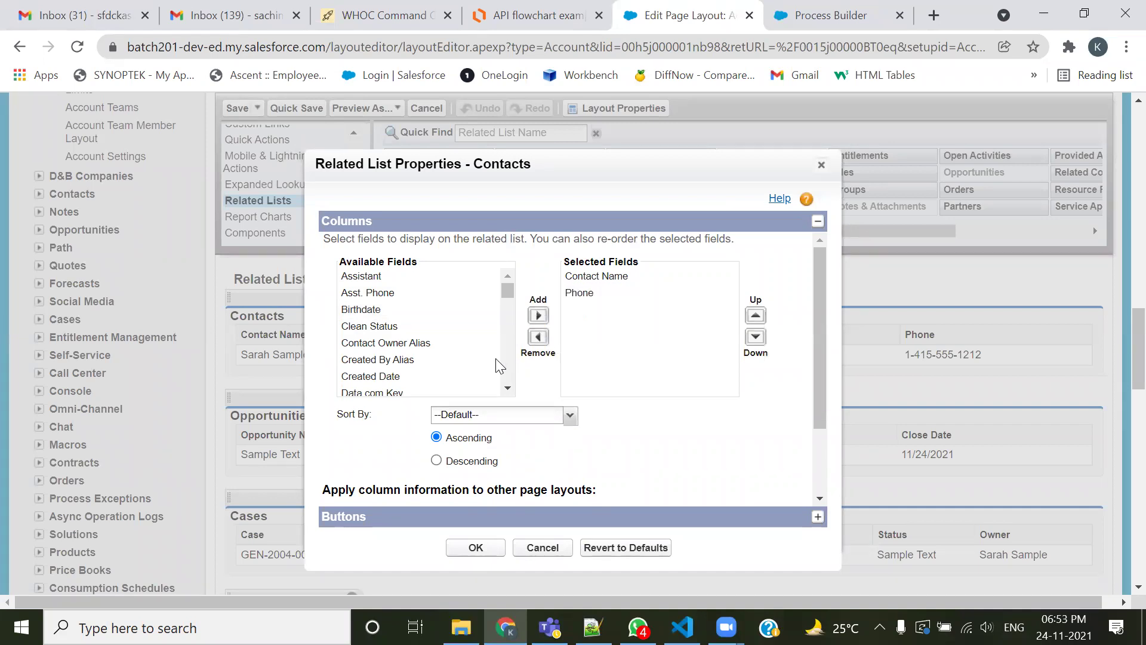
Add Fax, Mailing City and Mailing Country columns and apply the Contacts column changes
scroll(402, 327, down, 2)
scroll(402, 327, down, 2)
click(406, 349)
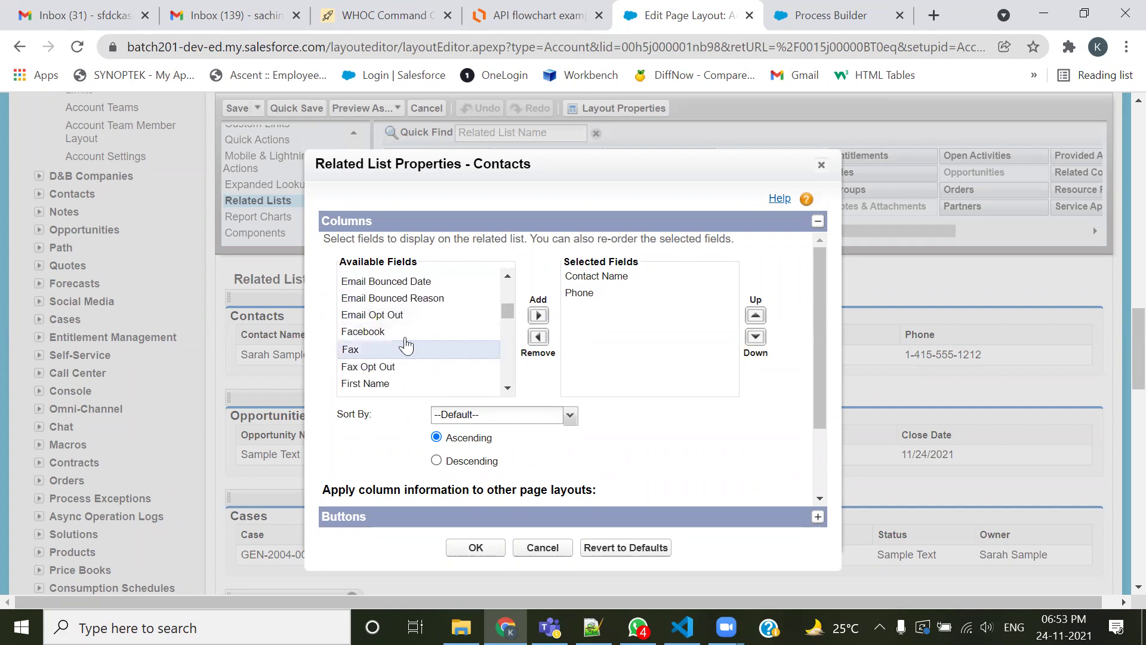
click(537, 315)
scroll(409, 361, down, 3)
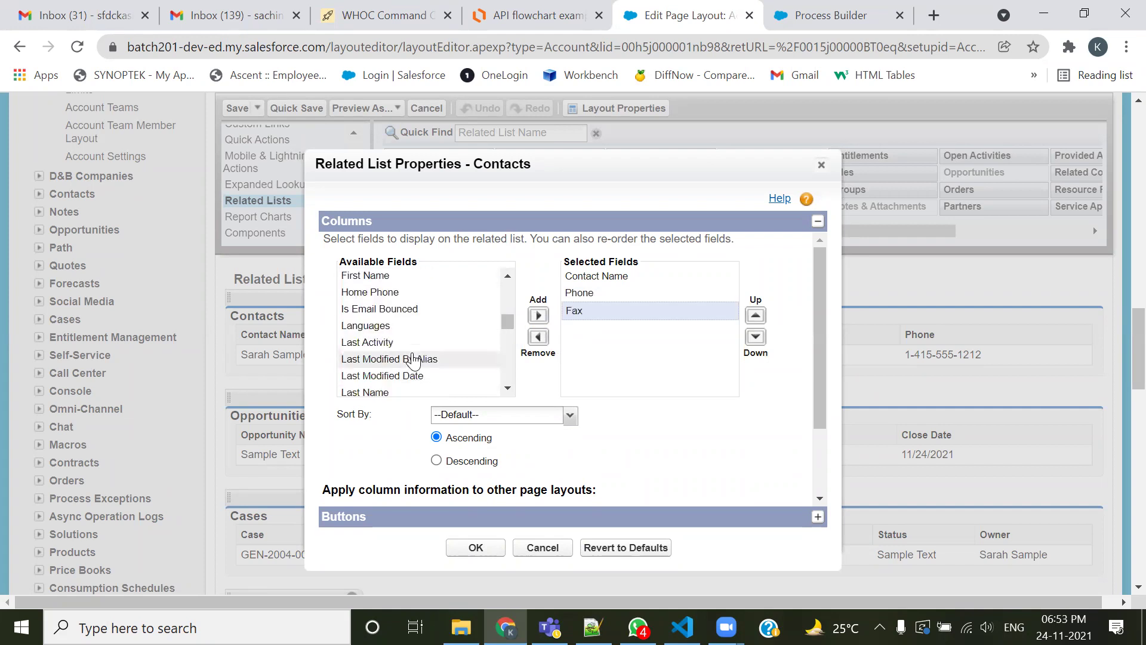
scroll(413, 361, down, 2)
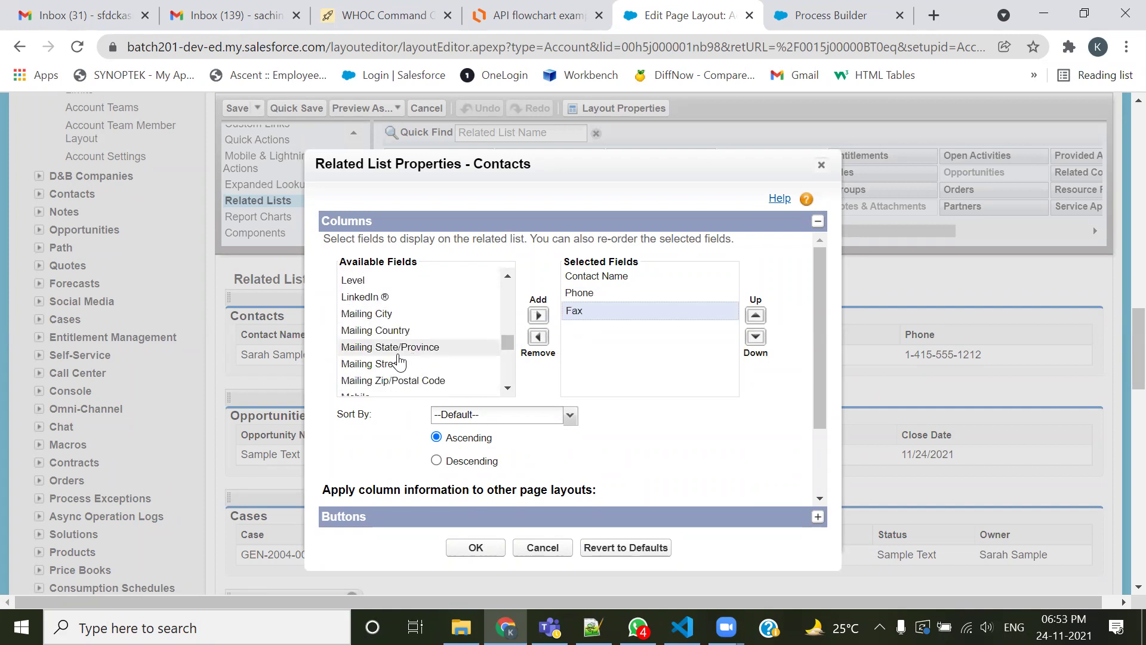
click(382, 316)
click(537, 315)
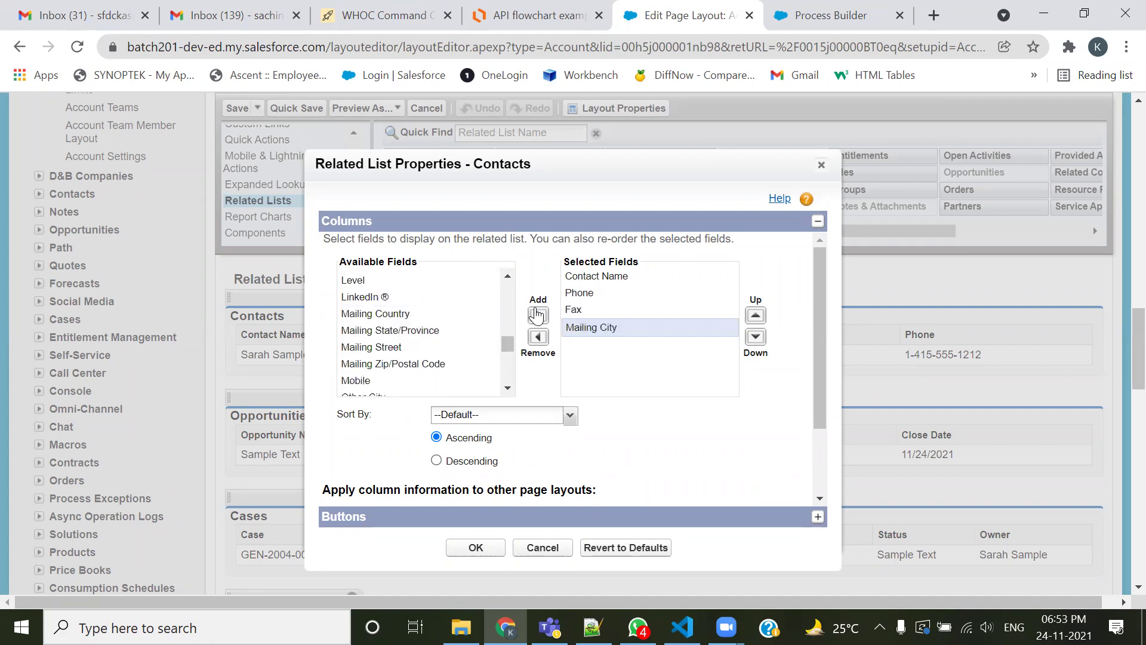
click(406, 315)
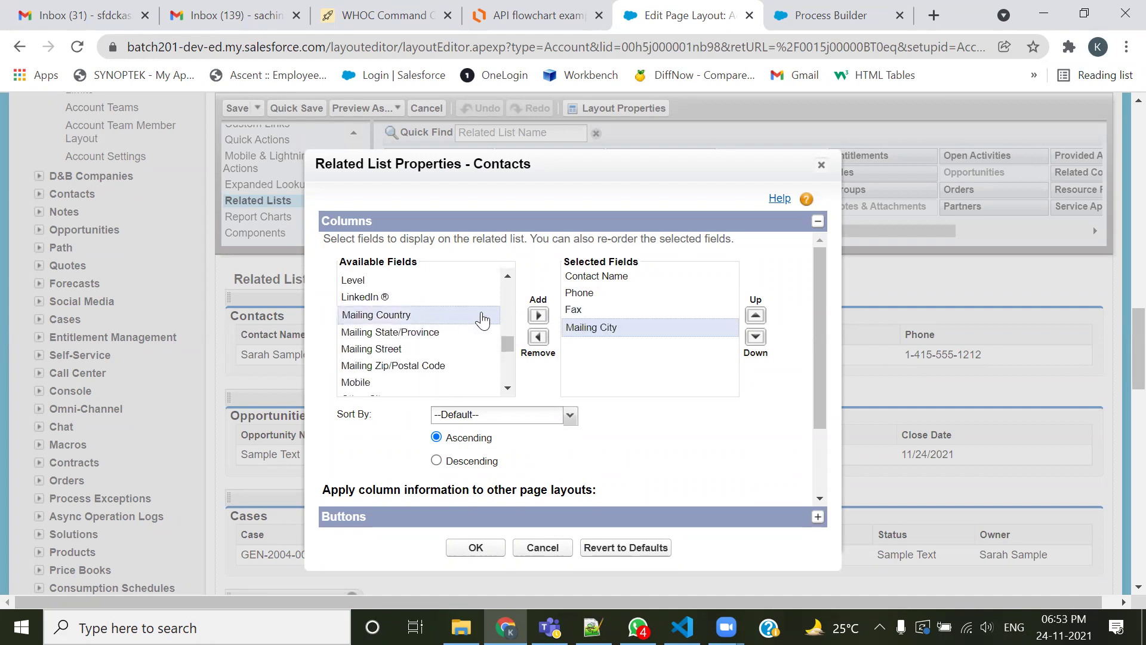
click(537, 315)
click(471, 547)
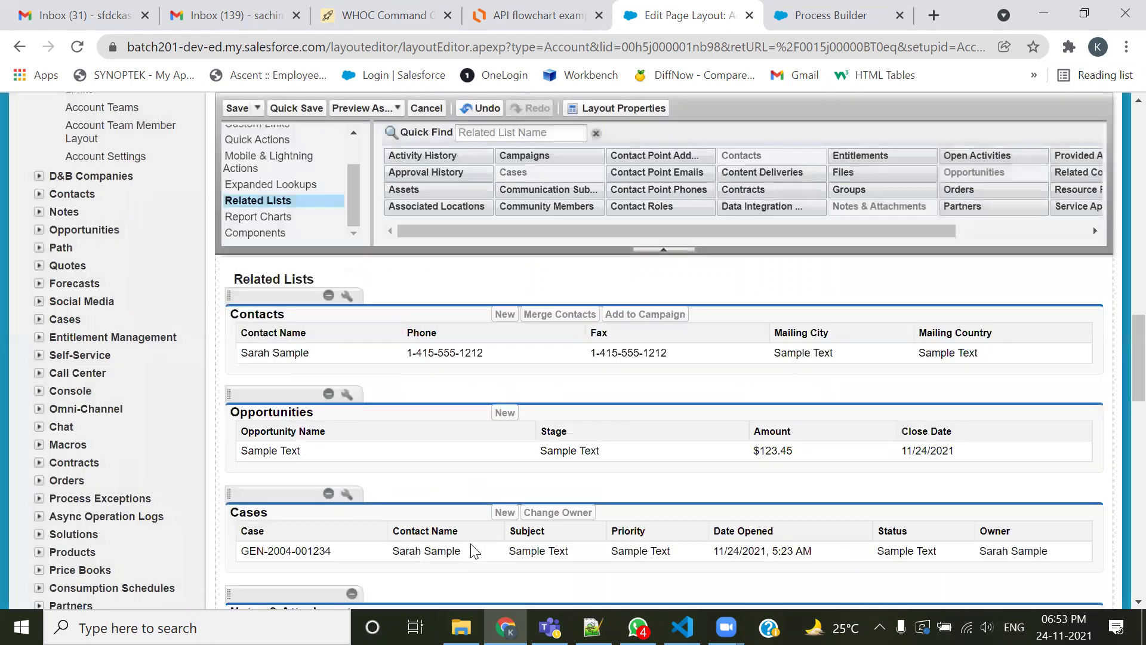
Save the layout and compare the contact row's phone and fax with the account's values
click(237, 110)
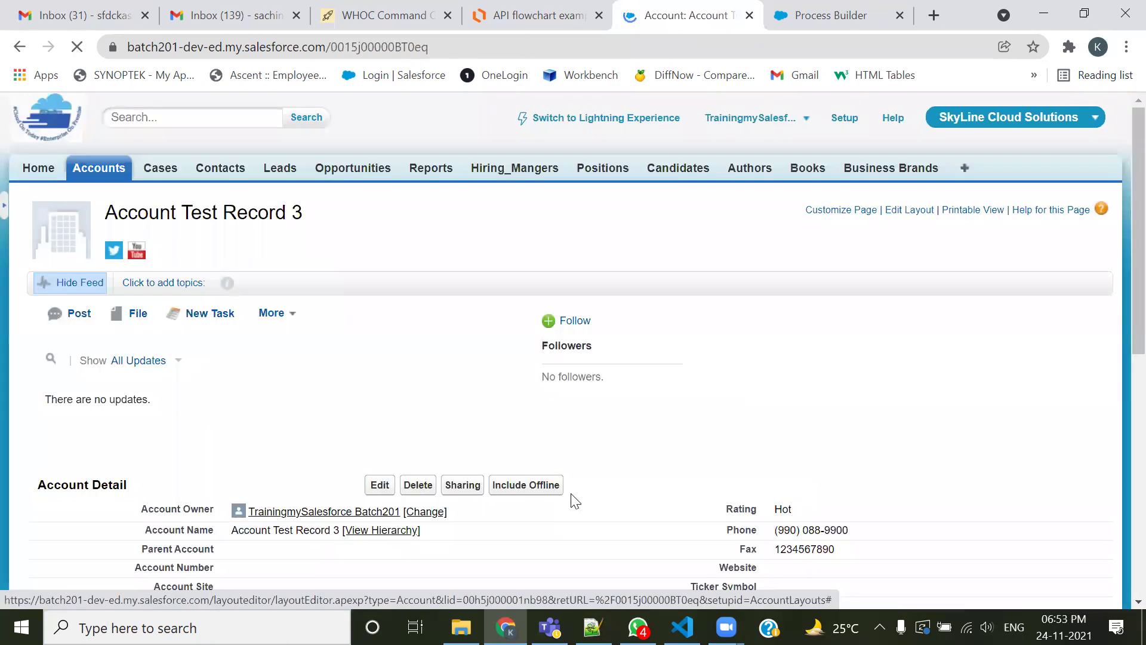
scroll(579, 490, down, 8)
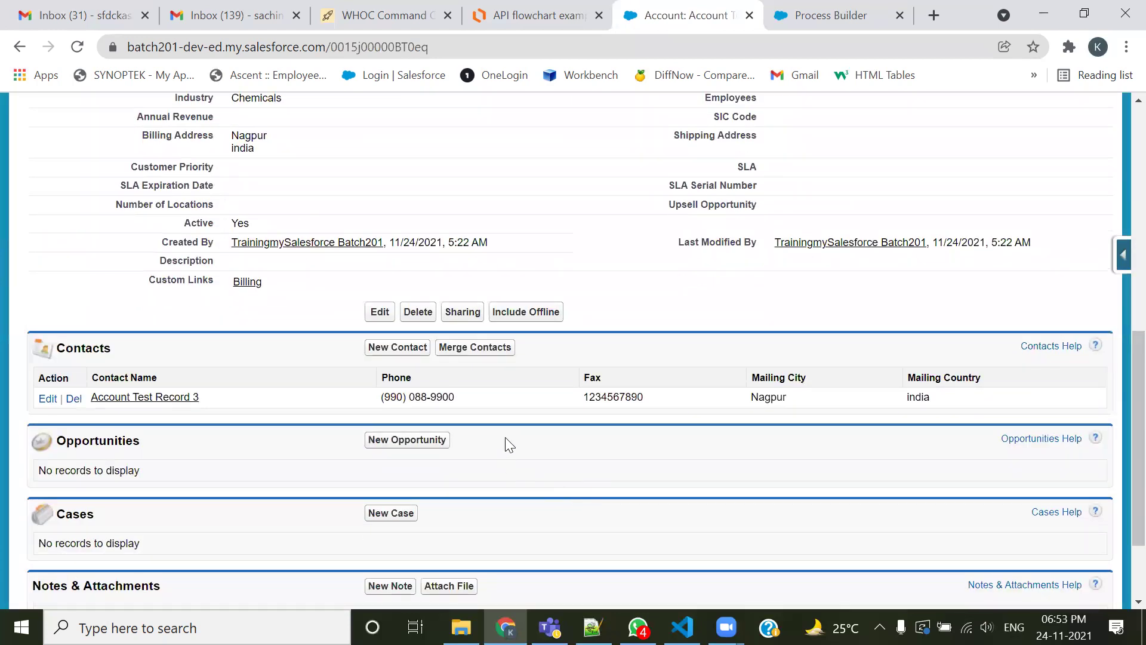
scroll(509, 439, up, 3)
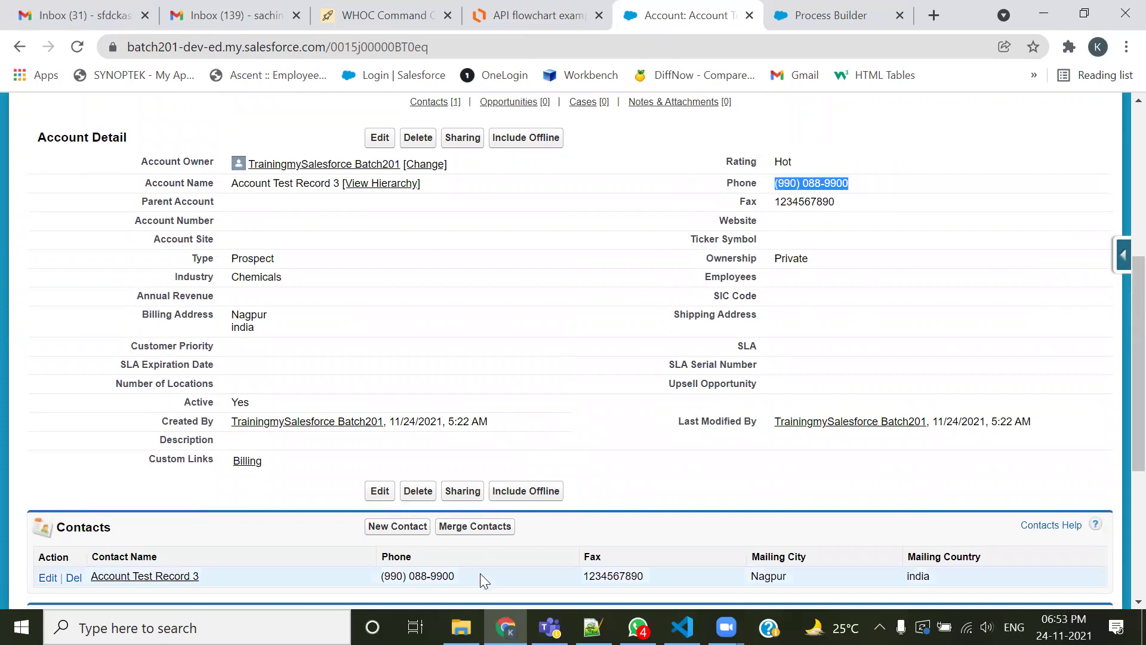
drag(479, 574, 395, 574)
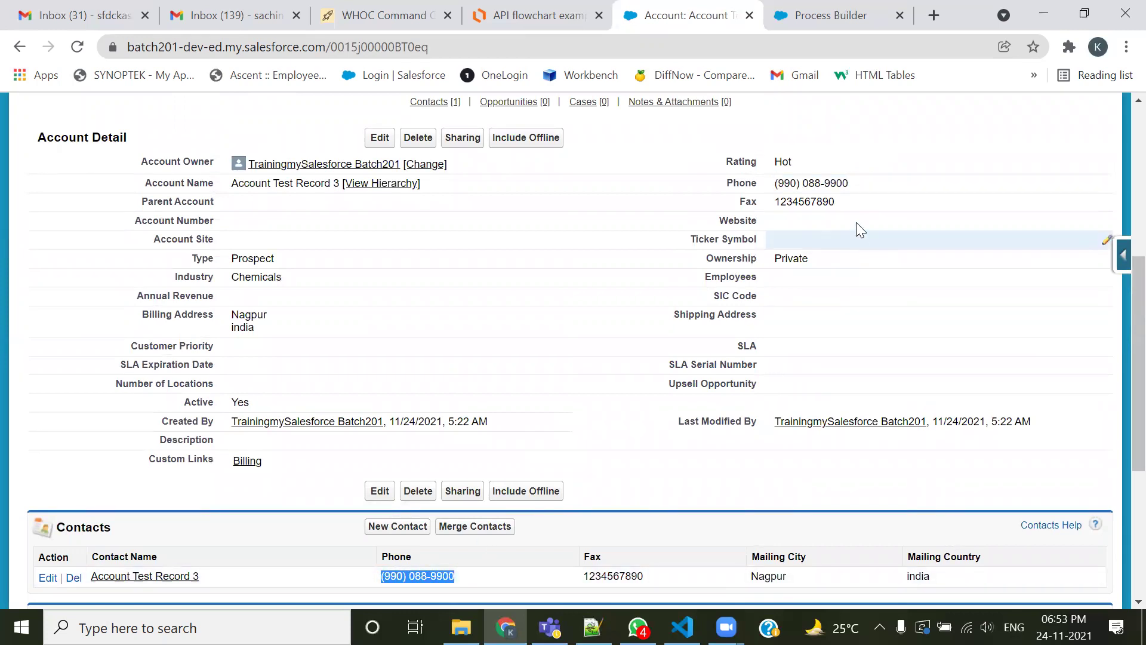
drag(836, 201, 801, 205)
drag(665, 576, 590, 572)
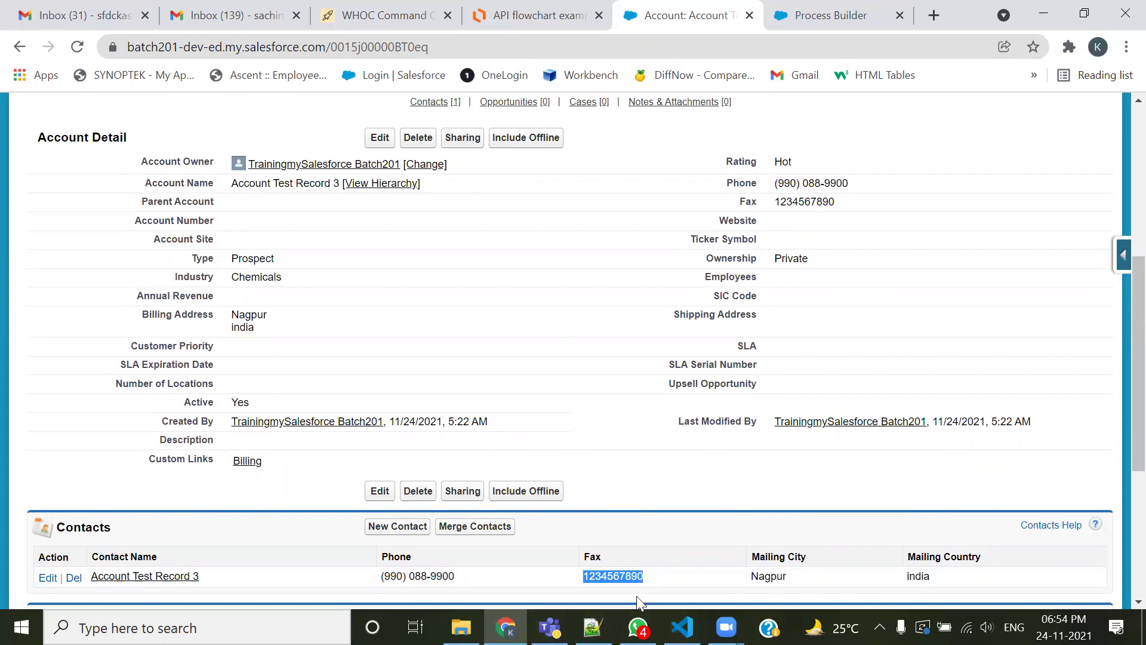
Mark further field values on the account page and contact row for comparison
click(599, 108)
mouse_move(724, 181)
mouse_down()
mouse_move(689, 182)
mouse_move(694, 203)
mouse_up()
mouse_move(130, 326)
mouse_down()
mouse_move(166, 330)
mouse_move(293, 295)
mouse_move(121, 294)
mouse_move(112, 322)
mouse_up()
mouse_move(274, 300)
mouse_down()
mouse_move(313, 291)
mouse_move(299, 317)
mouse_up()
drag(941, 538, 1005, 512)
drag(740, 514, 808, 516)
drag(623, 530, 704, 520)
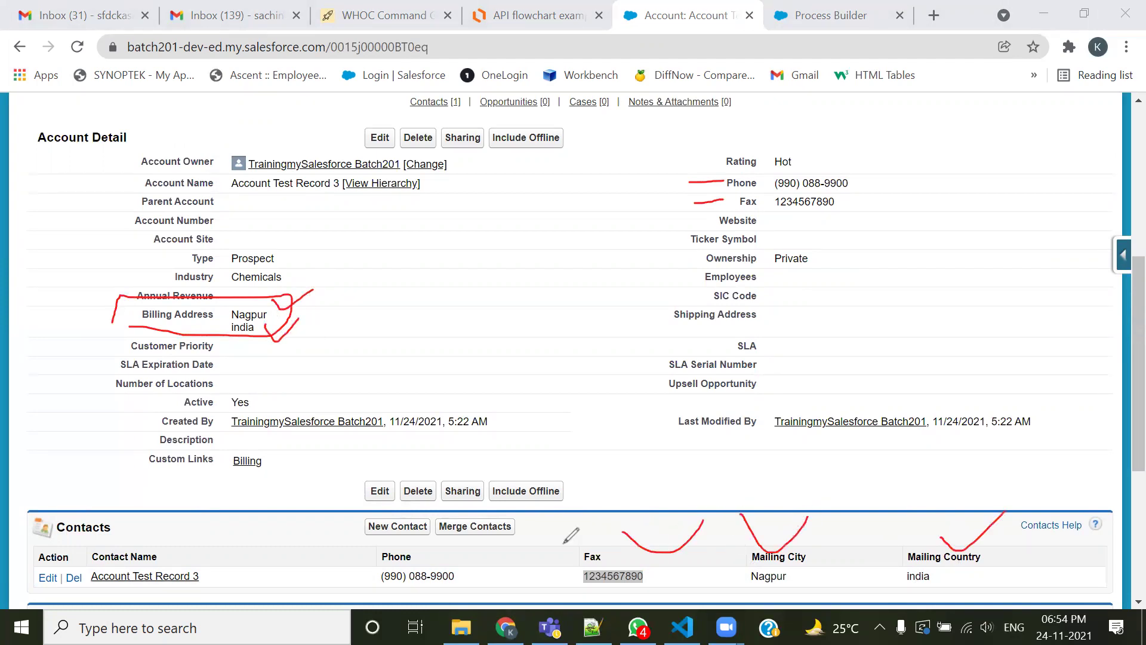
drag(457, 541, 522, 535)
drag(142, 538, 190, 526)
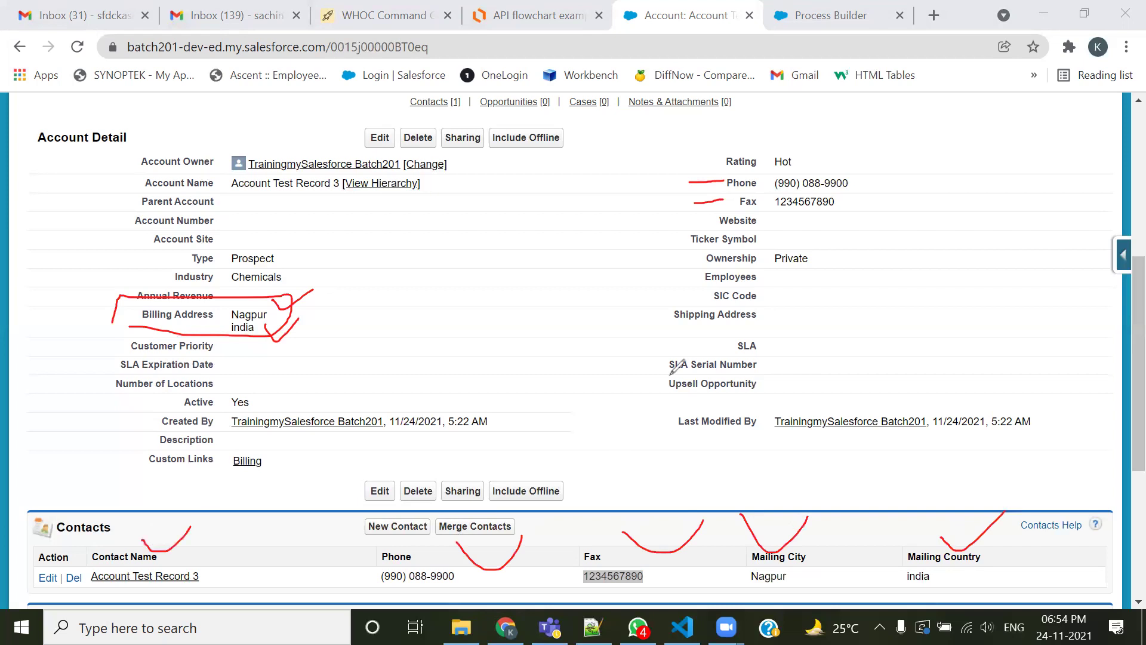
Switch to the 201-Admin.txt notes in Notepad++ and scroll to the Field Updates use case
click(903, 105)
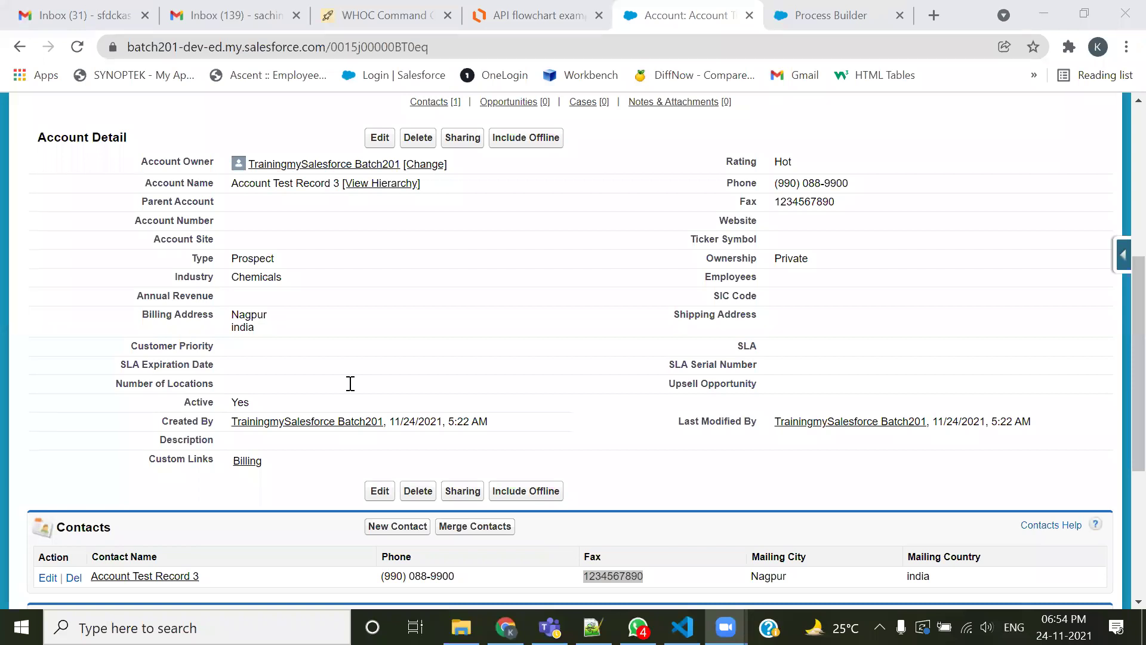
key(alt+Tab)
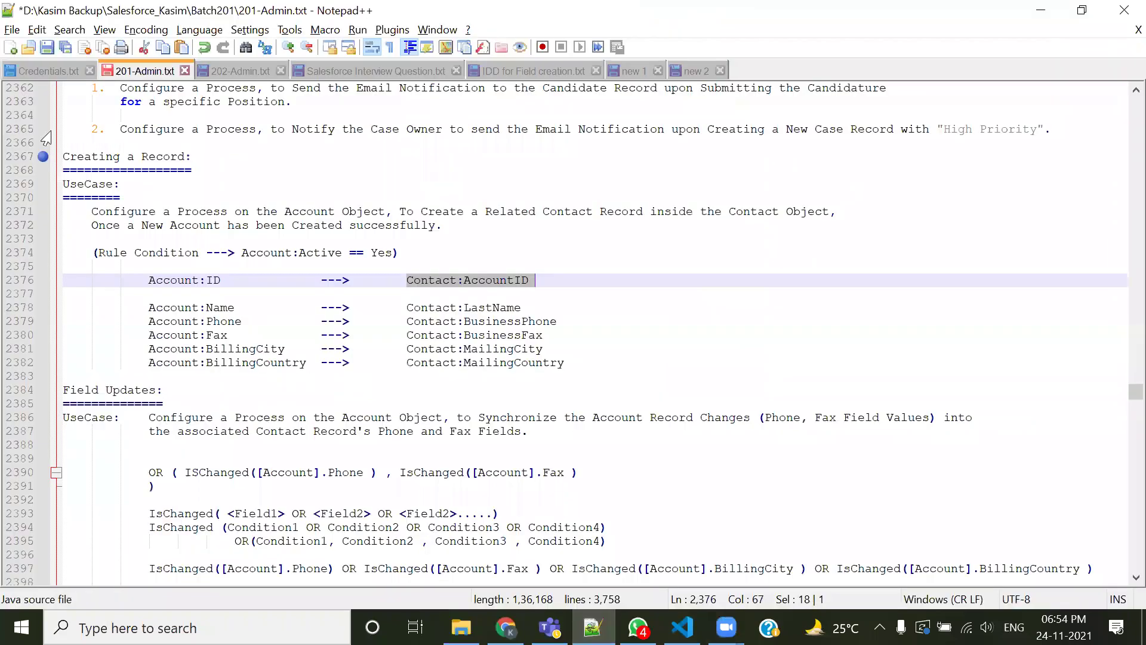
scroll(45, 137, down, 1)
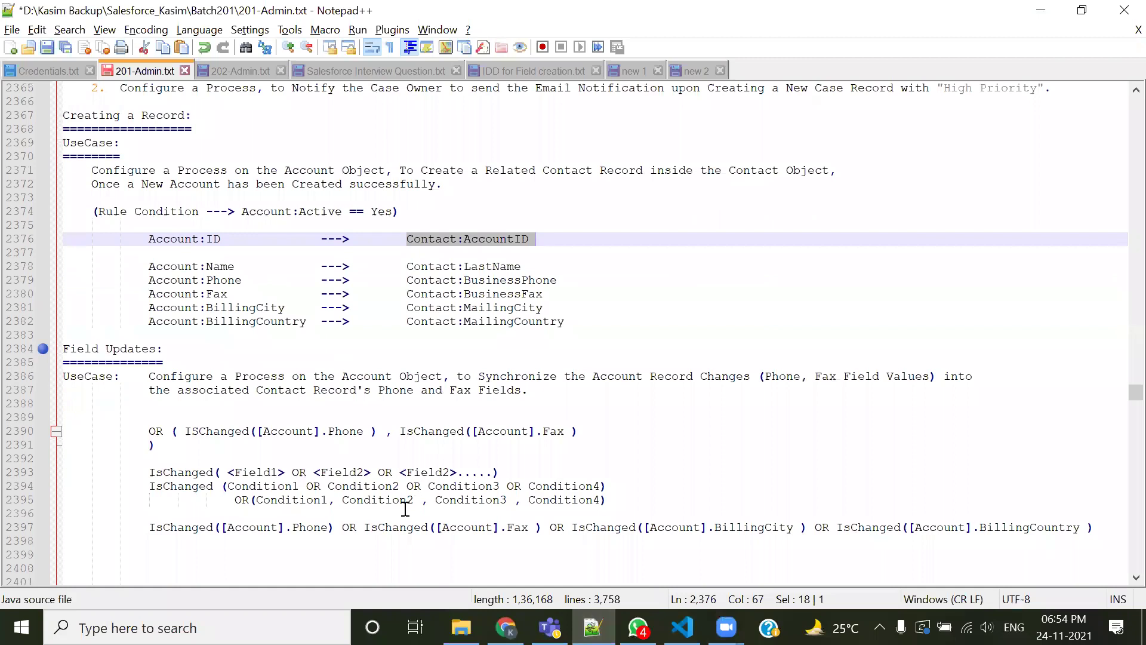